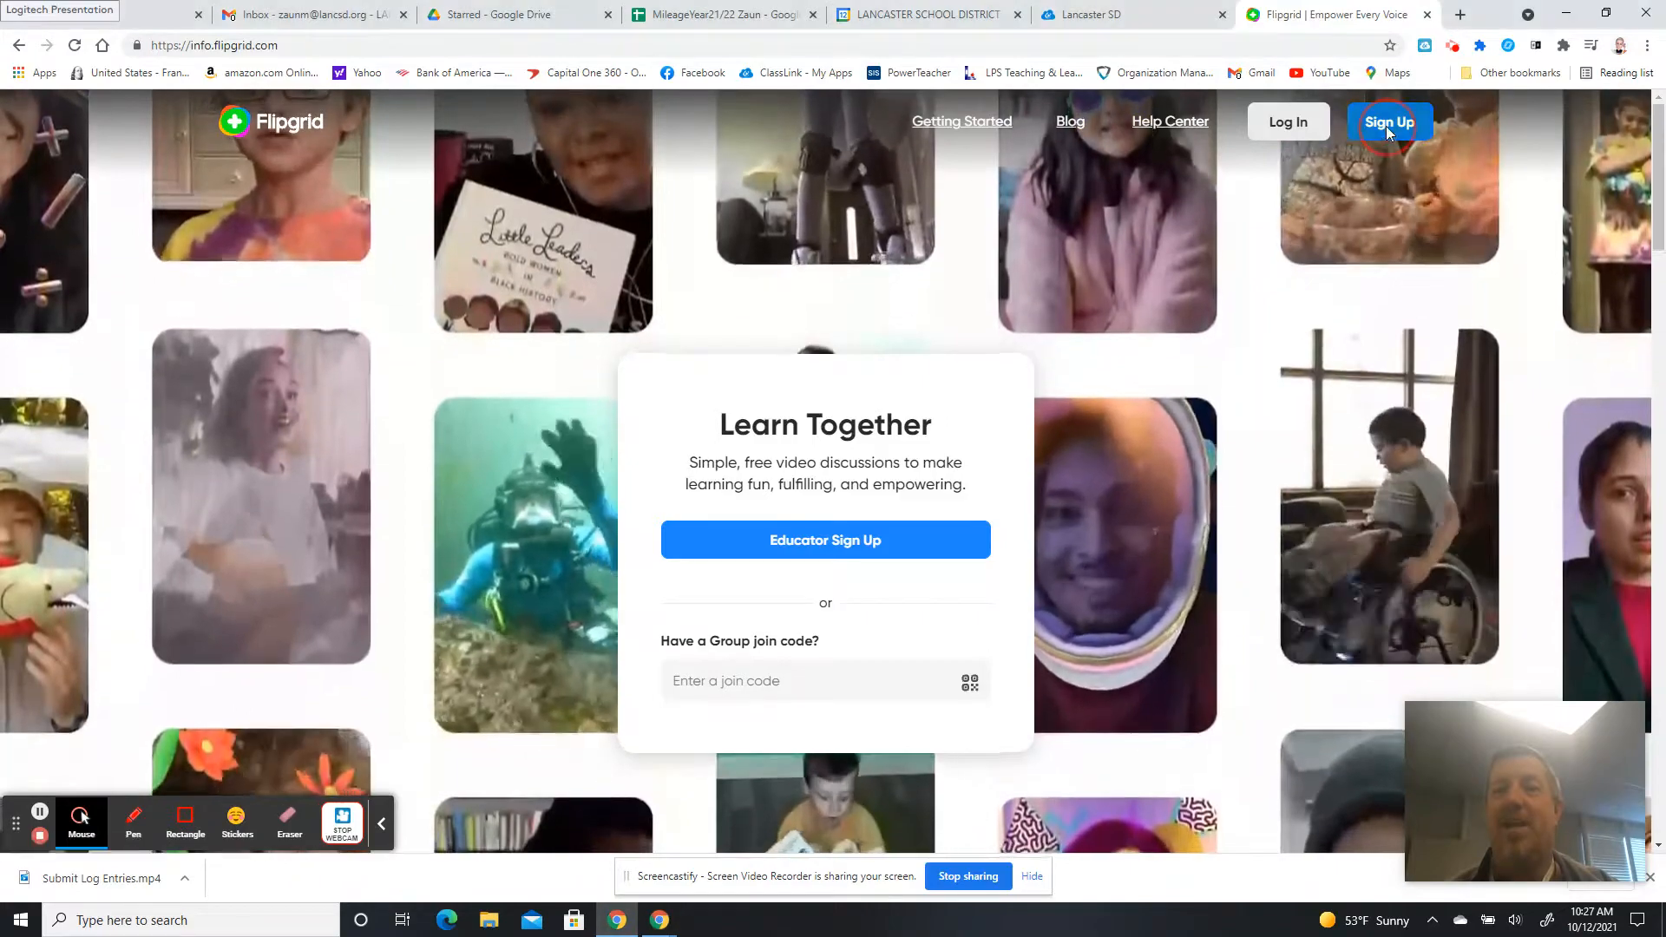
# Open the Flipgrid educator Sign Up page from the home page header.
pyautogui.click(1387, 127)
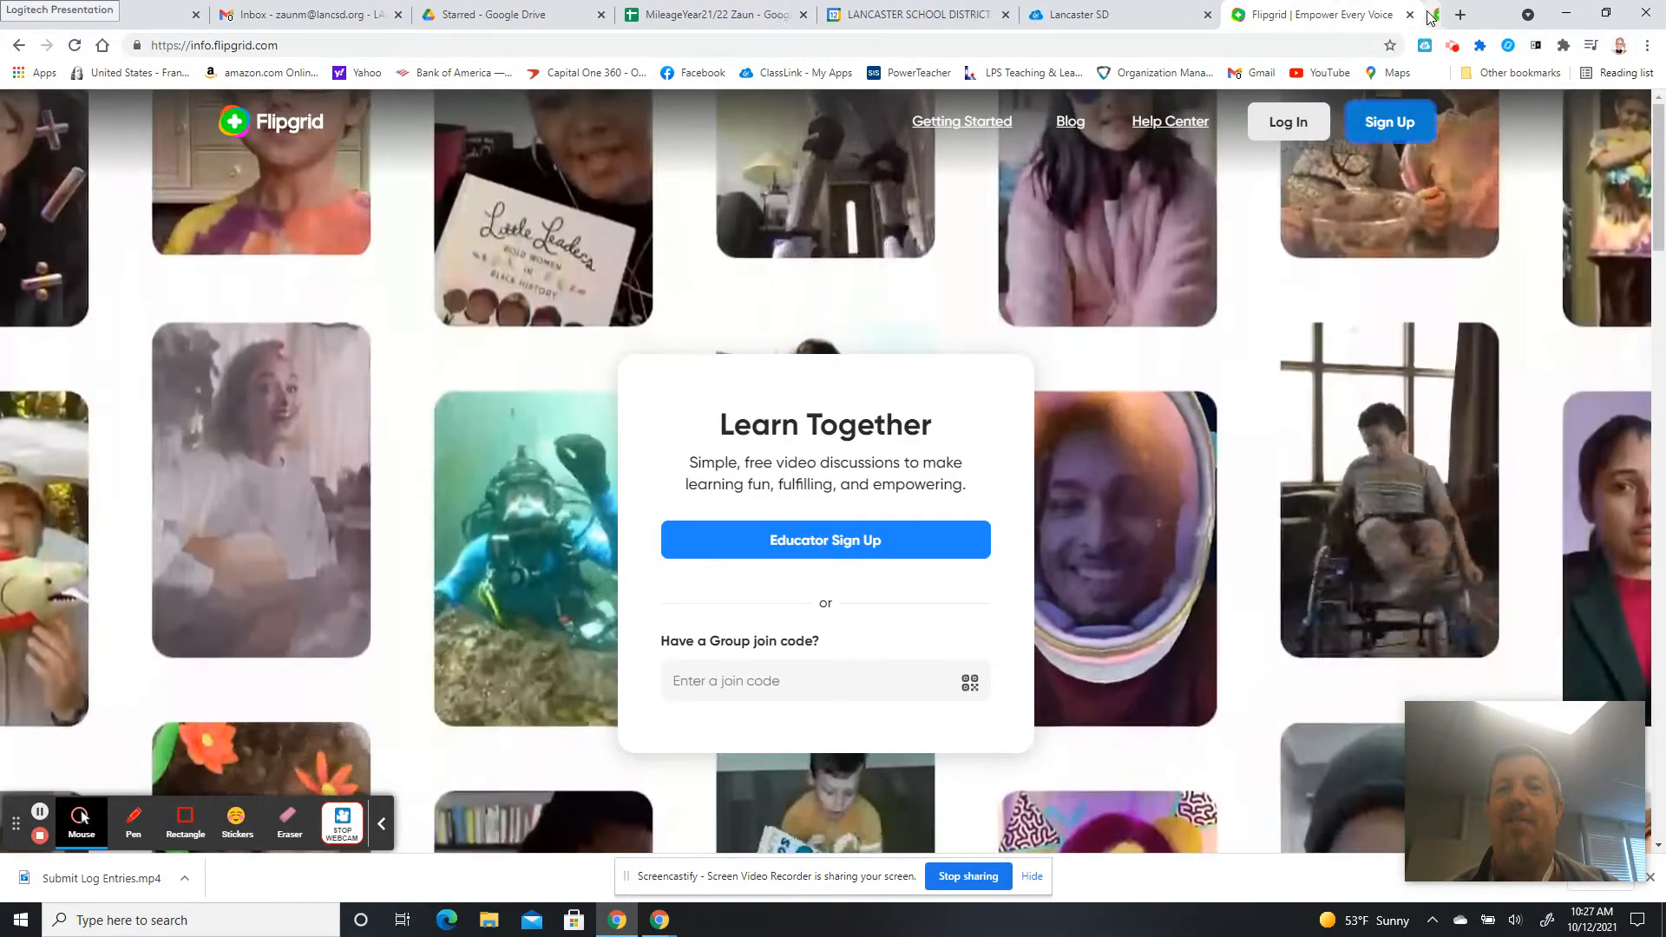
# Close the sign-up tab and log in to Flipgrid with the school Google account.
pyautogui.click(1427, 15)
pyautogui.click(1288, 120)
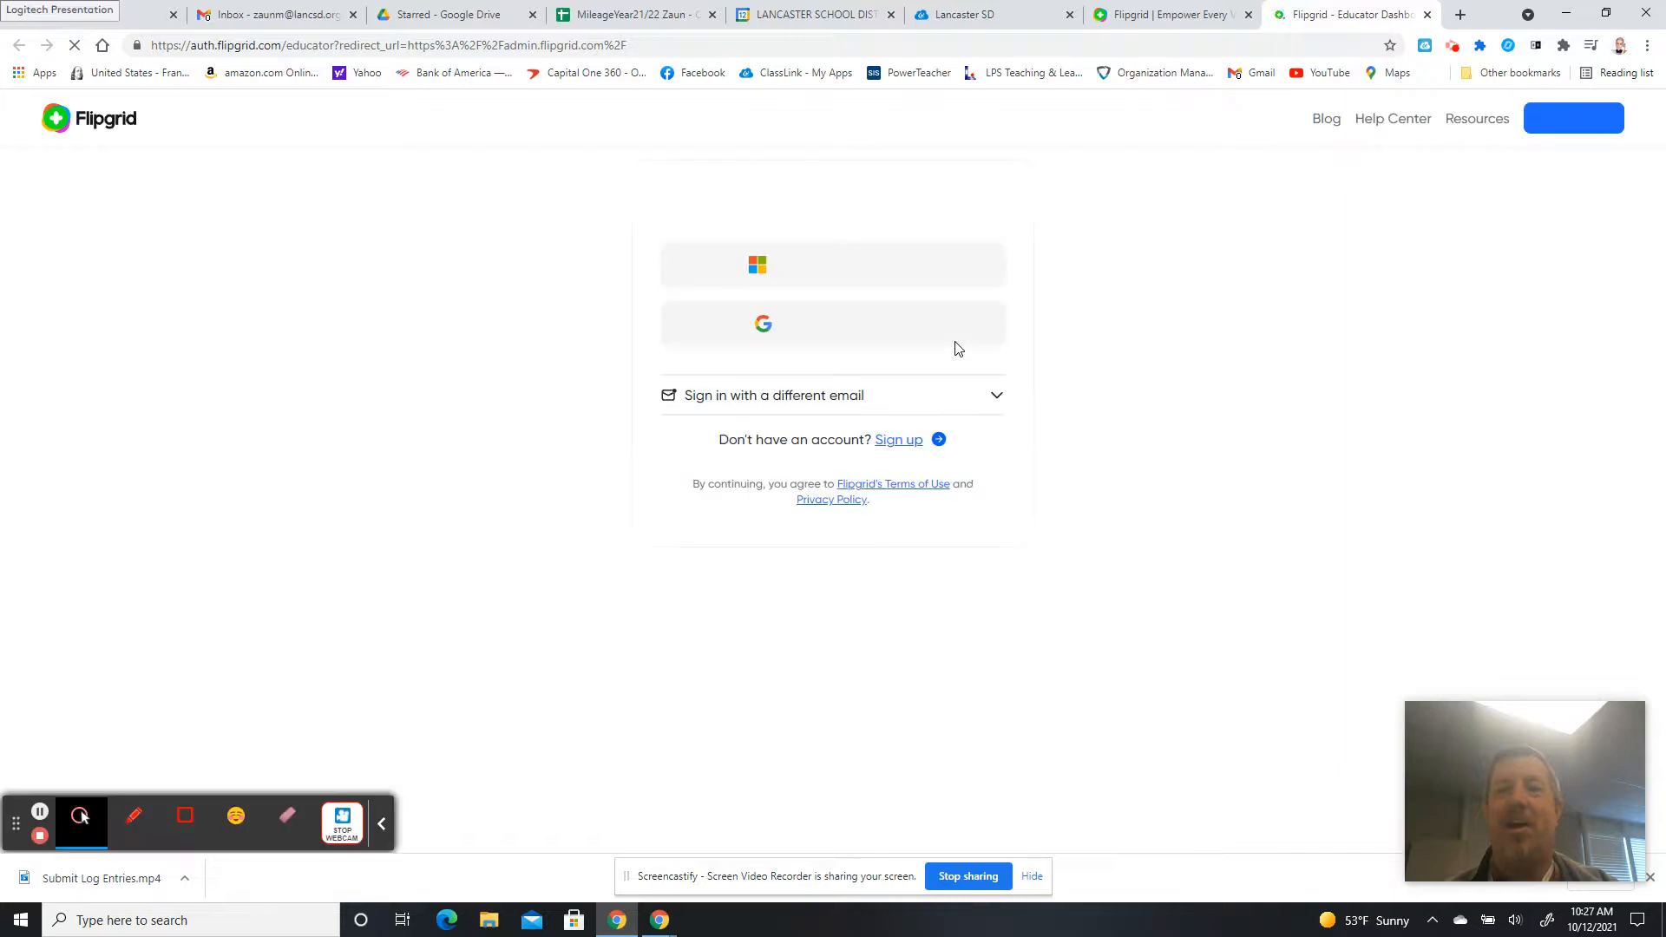
pyautogui.click(820, 325)
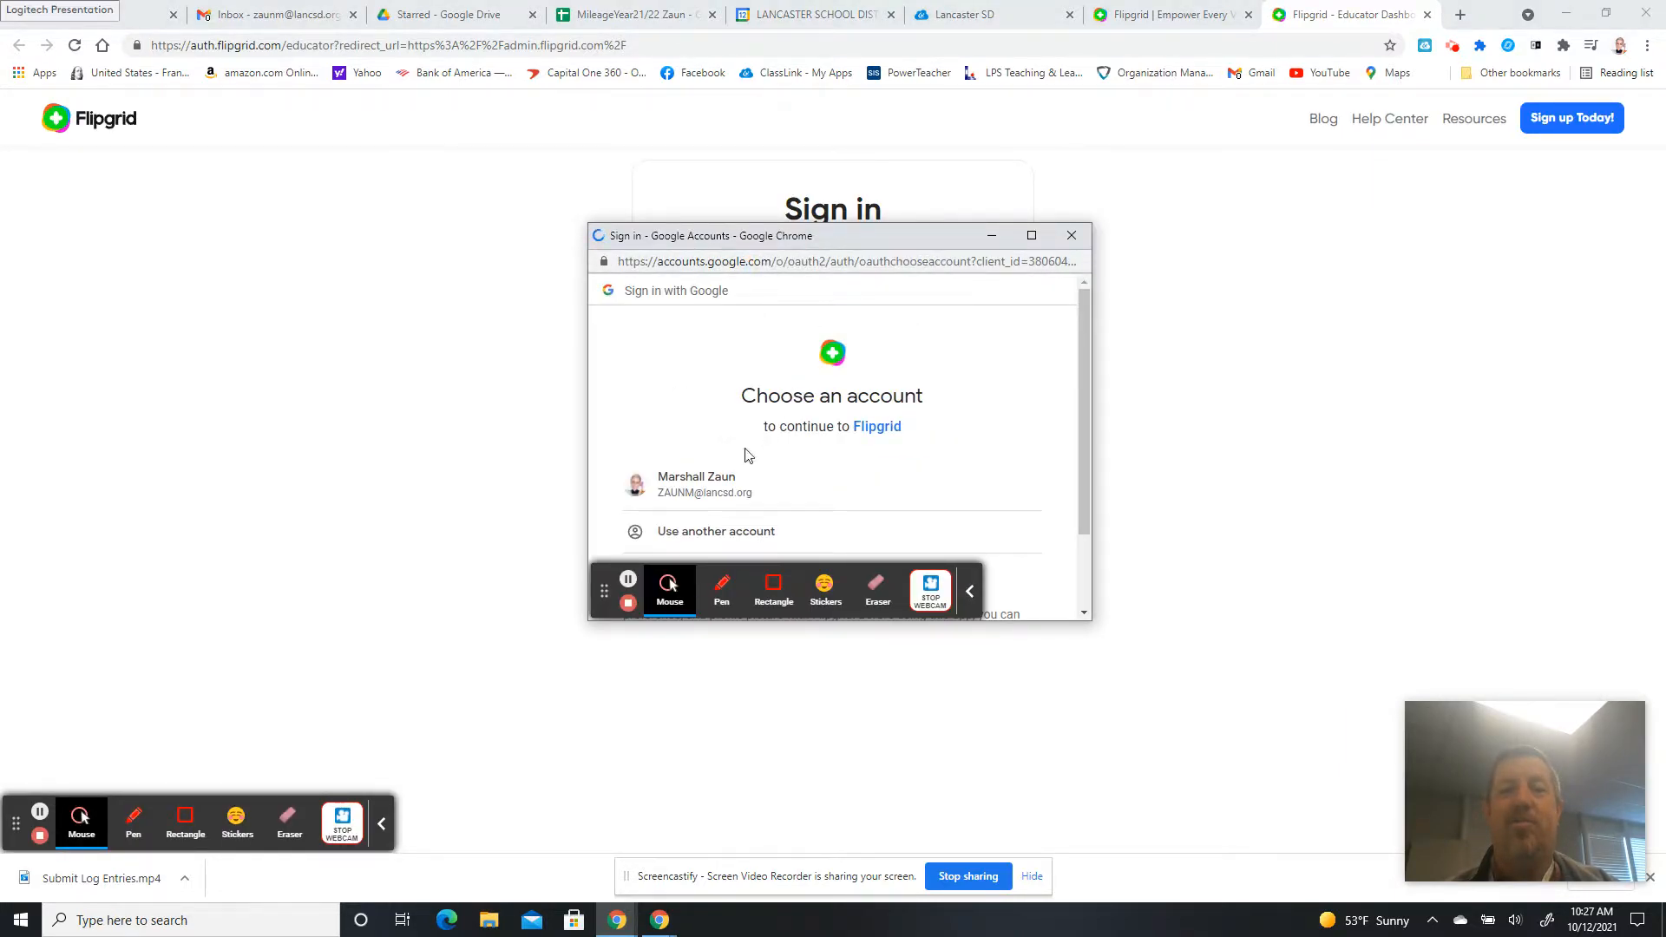
pyautogui.click(712, 483)
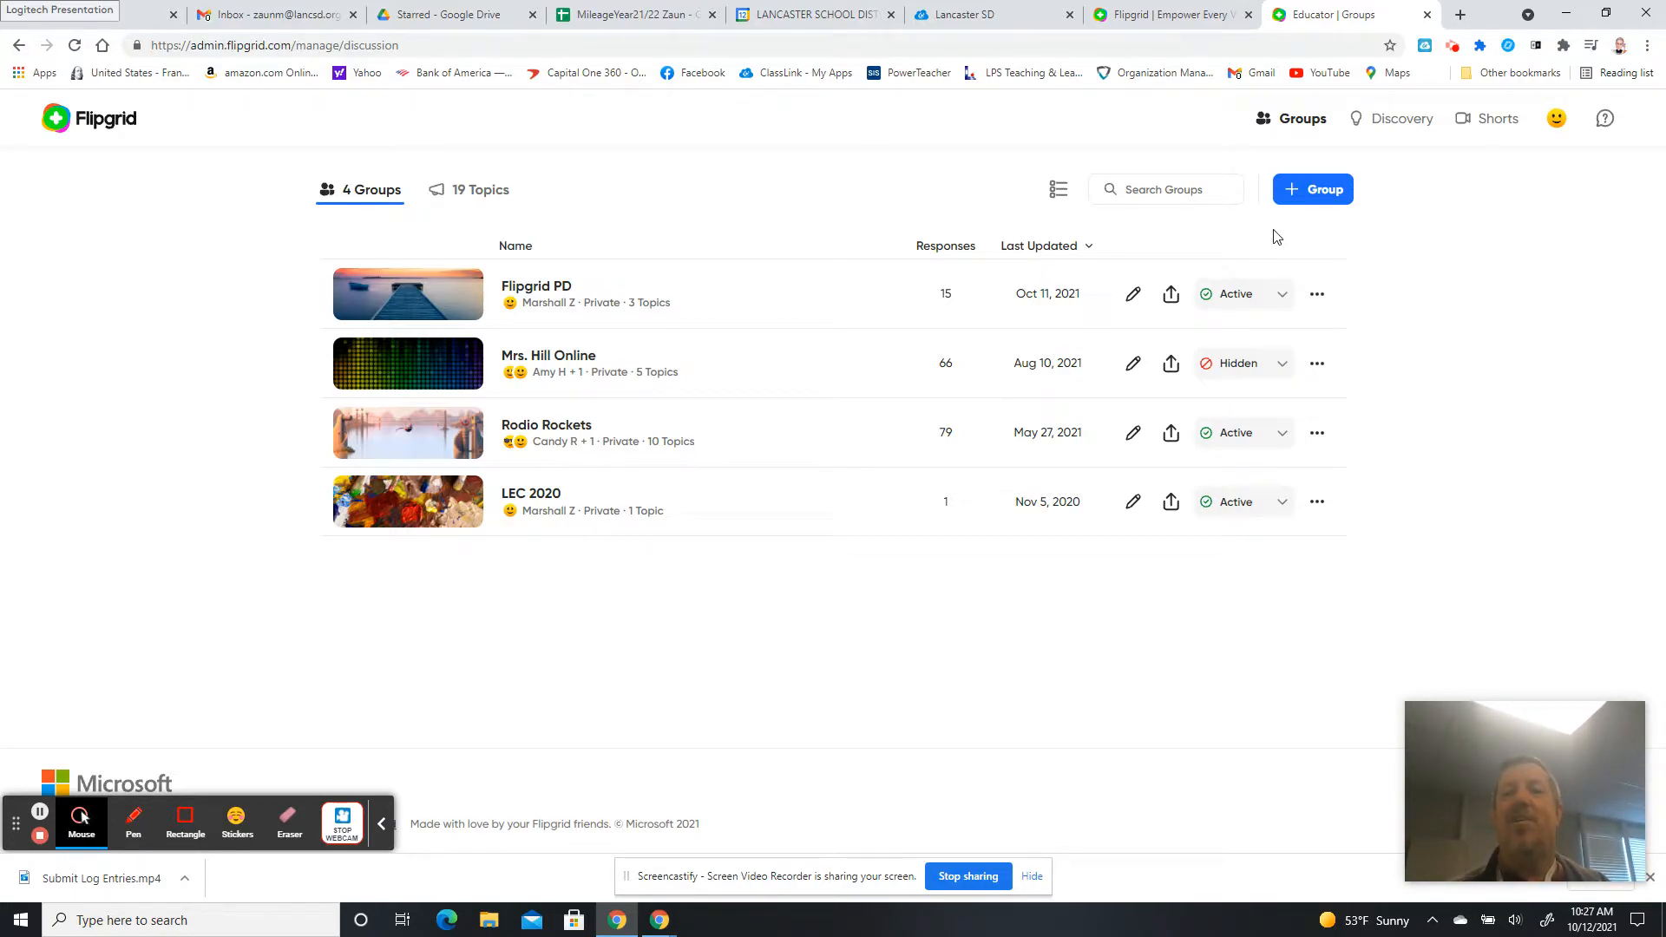
# Start a new Flipgrid group and enter the name 'Test'.
pyautogui.click(1316, 196)
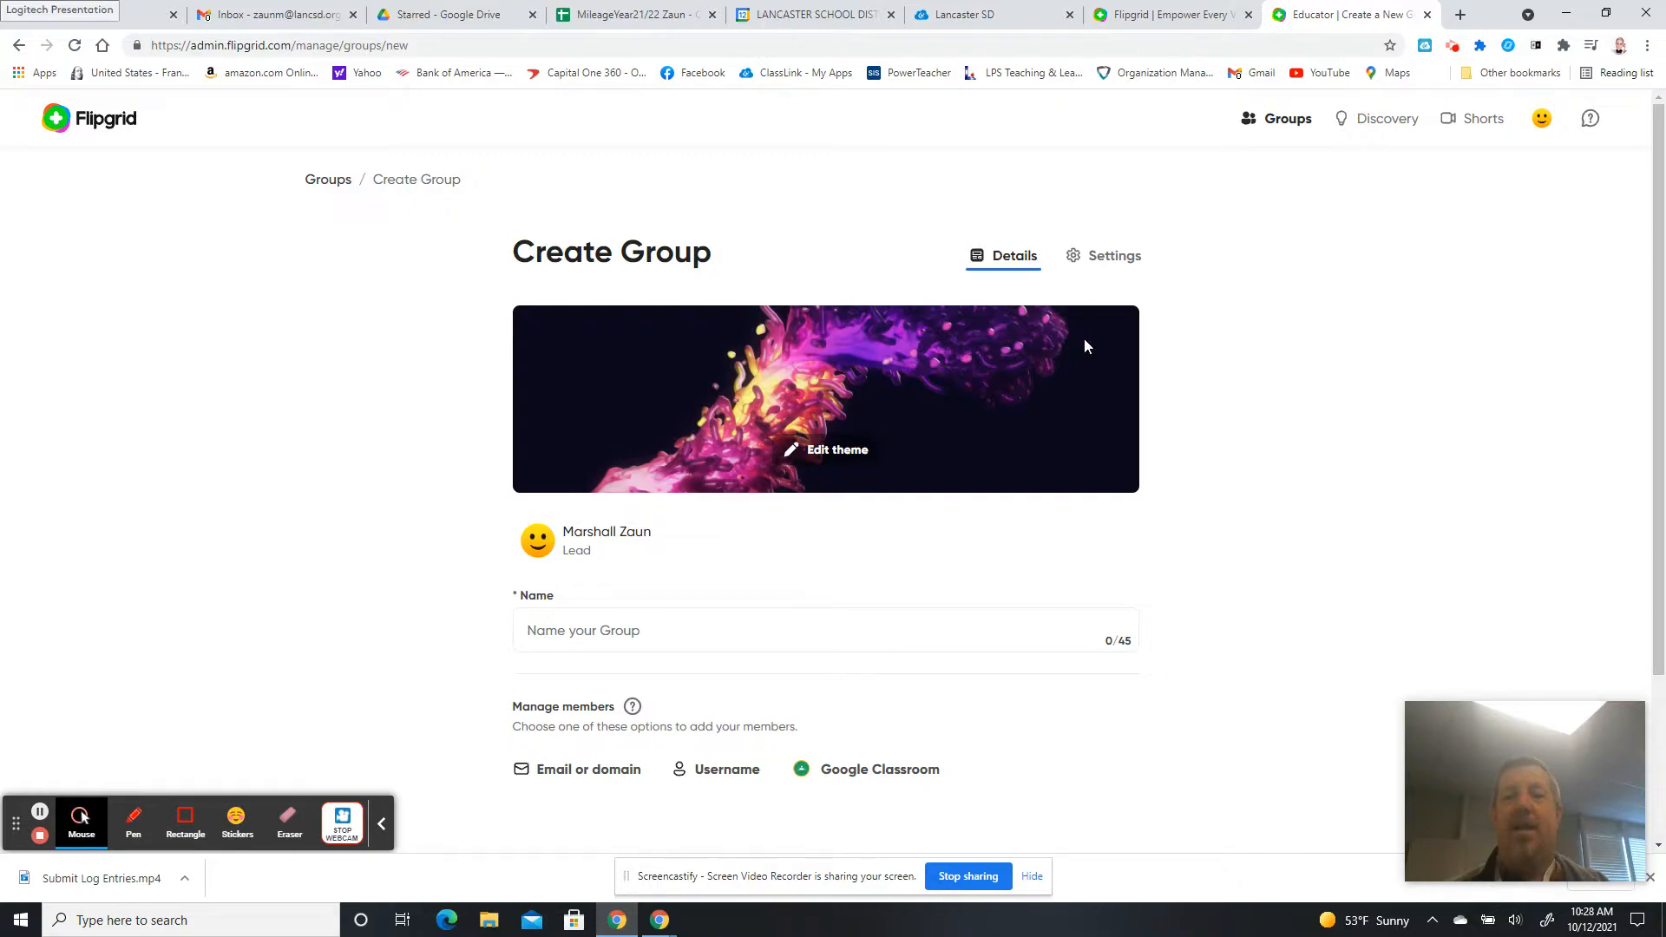
pyautogui.click(669, 632)
pyautogui.write('Test')
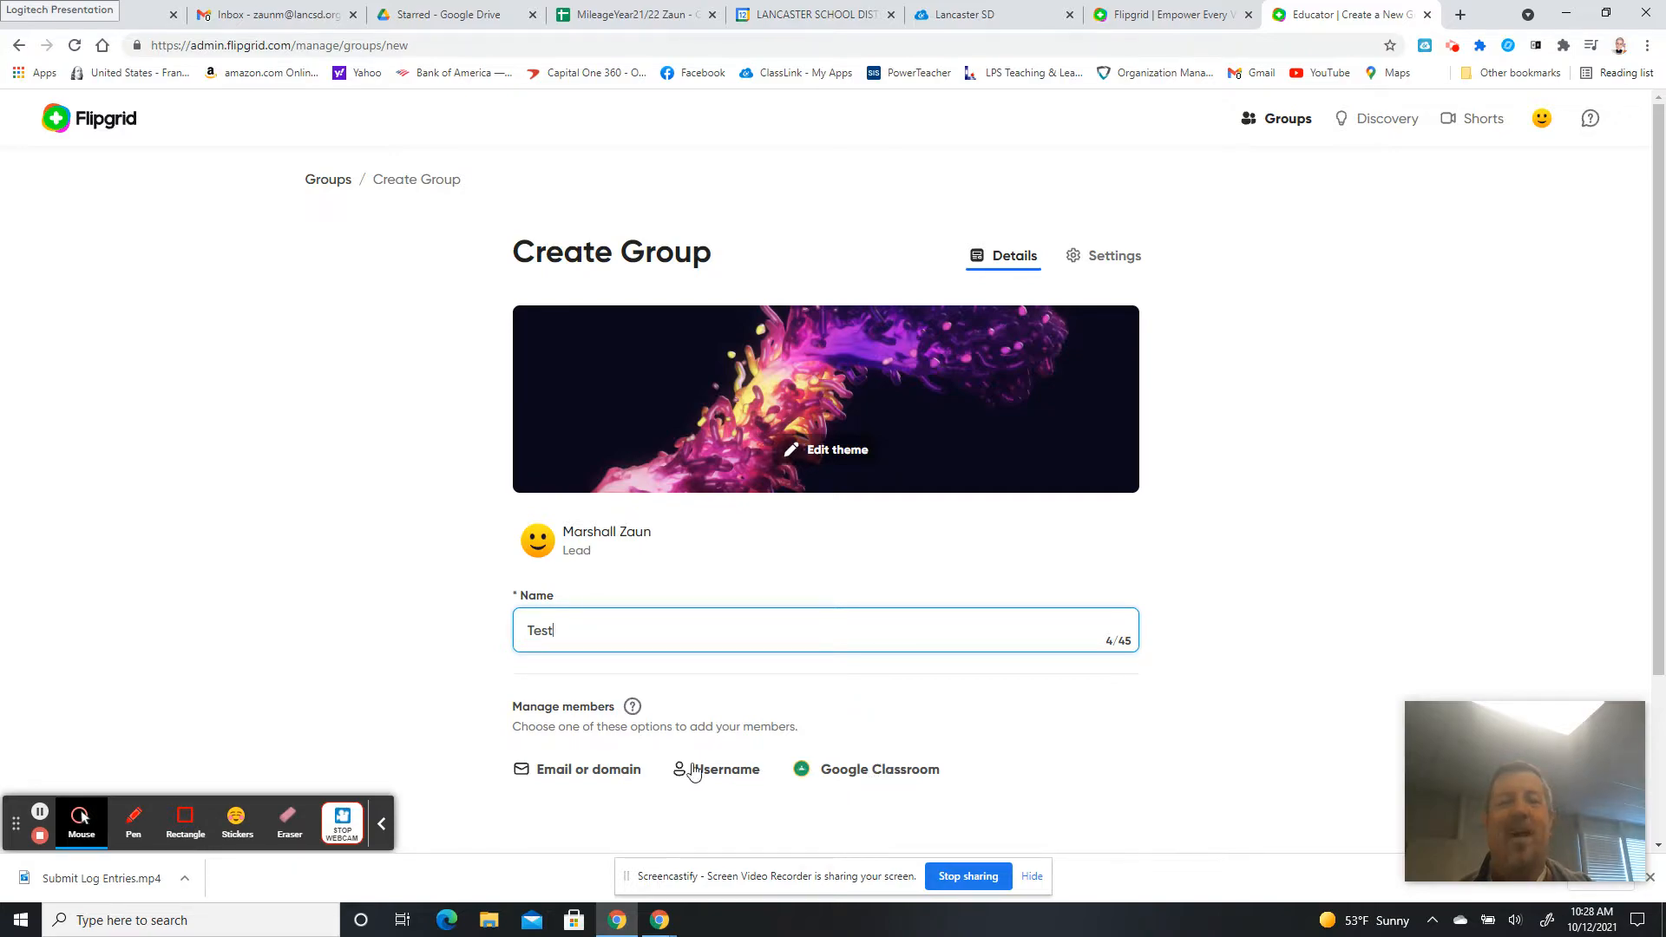
pyautogui.click(577, 772)
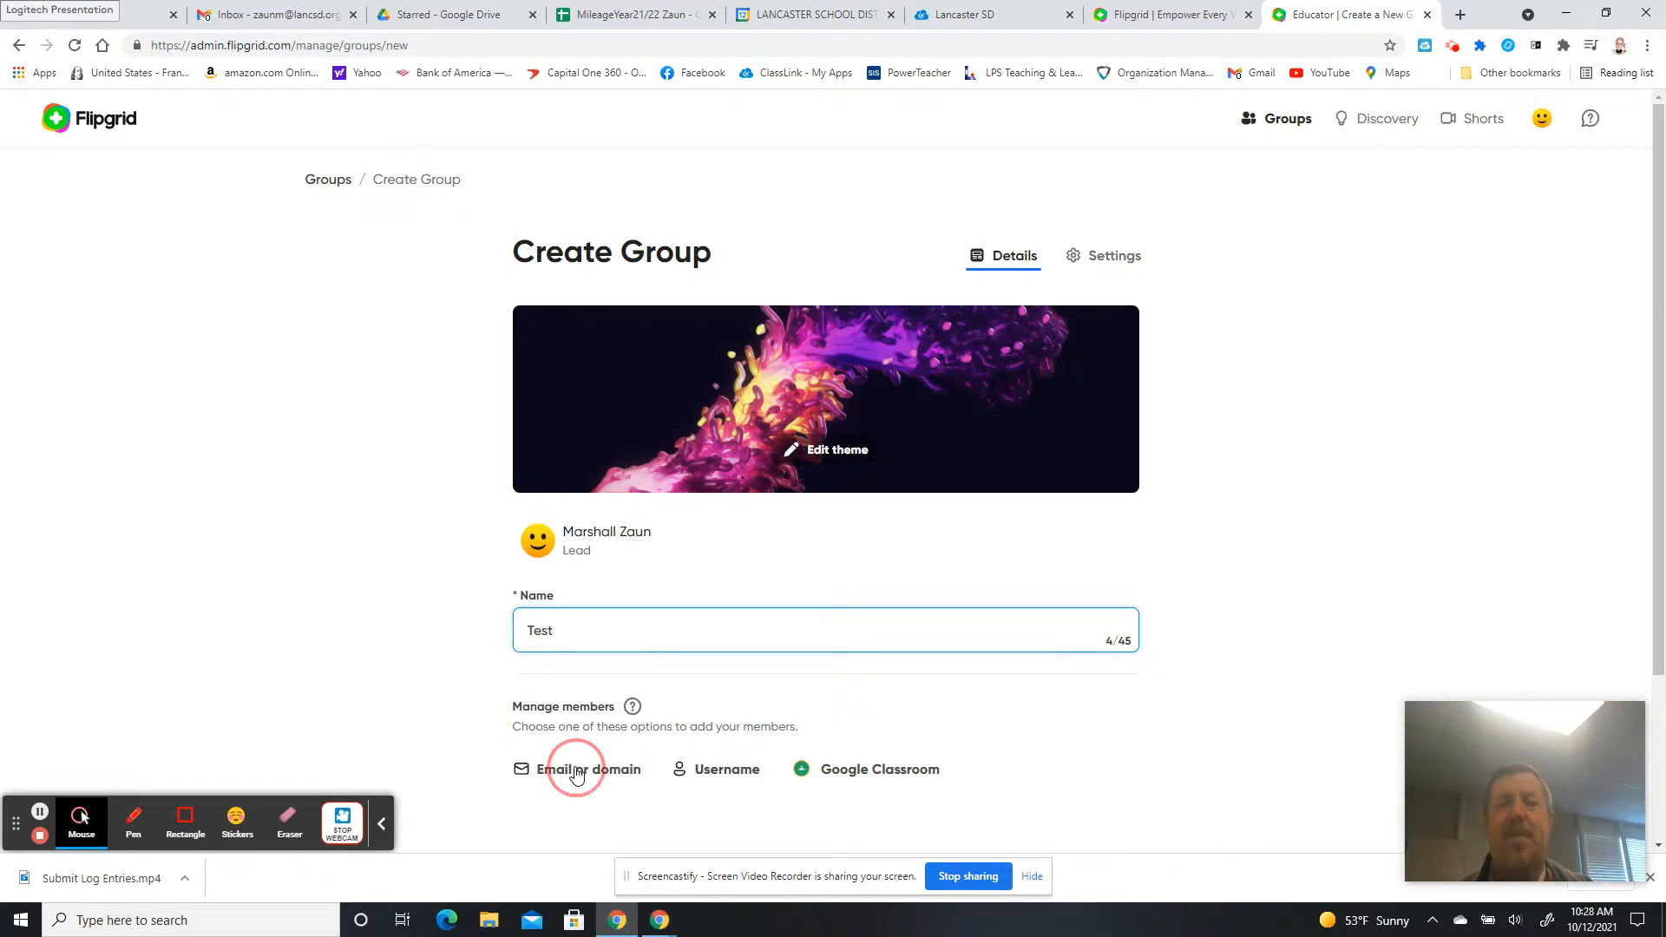
pyautogui.moveTo(1660, 456); pyautogui.dragTo(1661, 720)
pyautogui.click(649, 573)
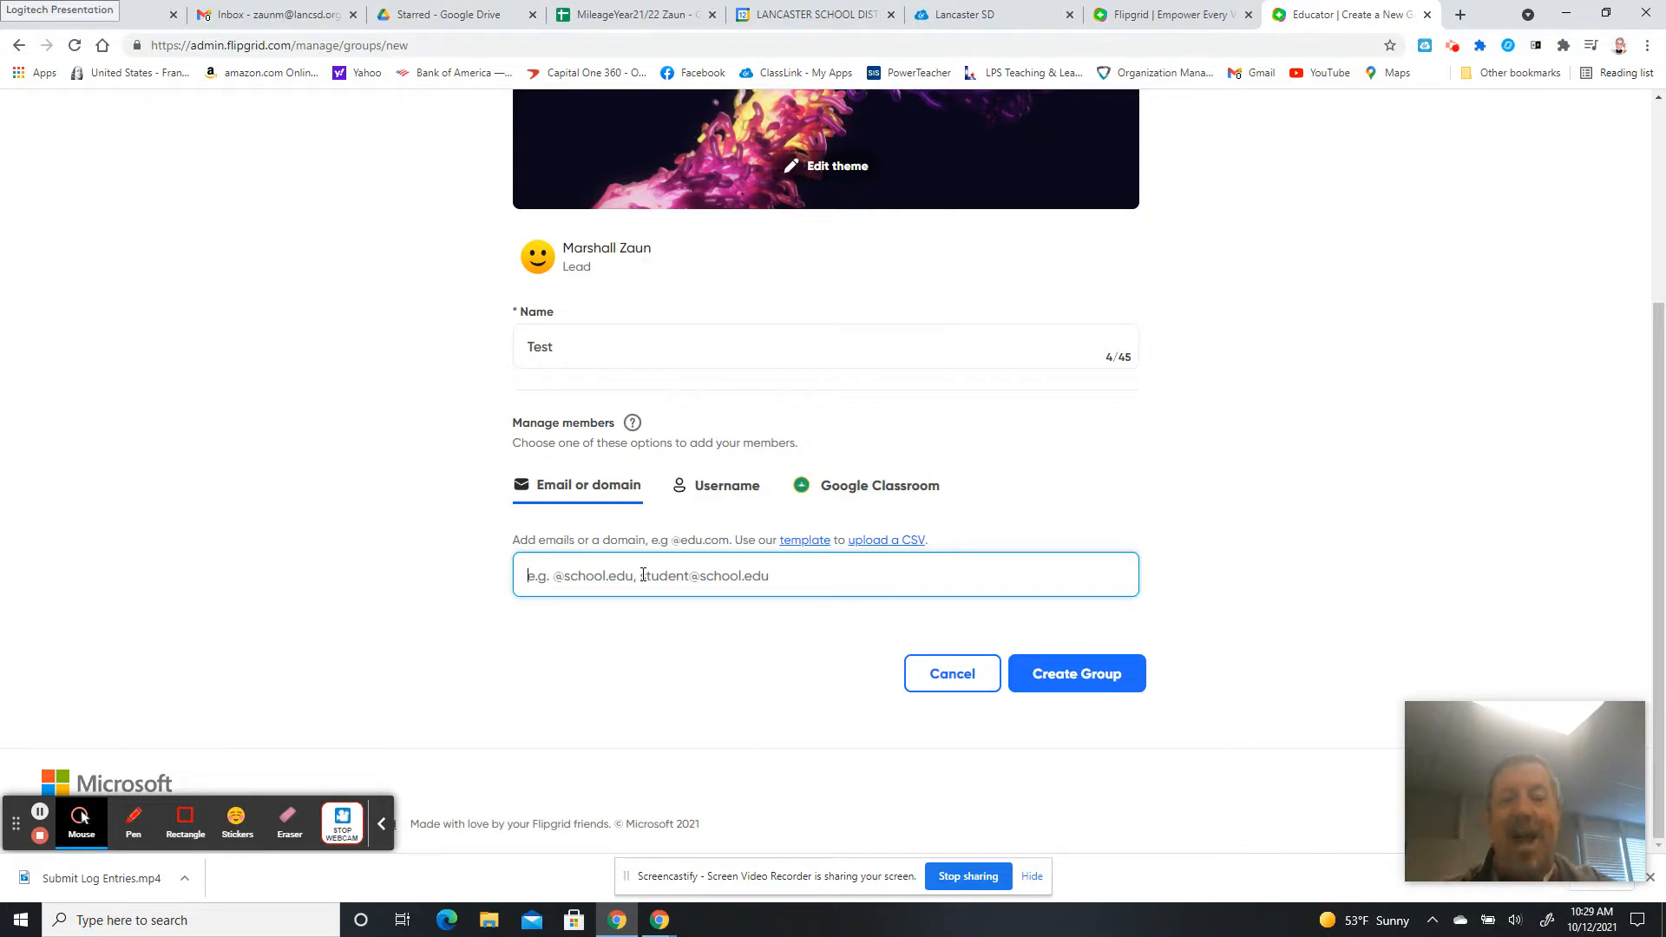
pyautogui.write('@')
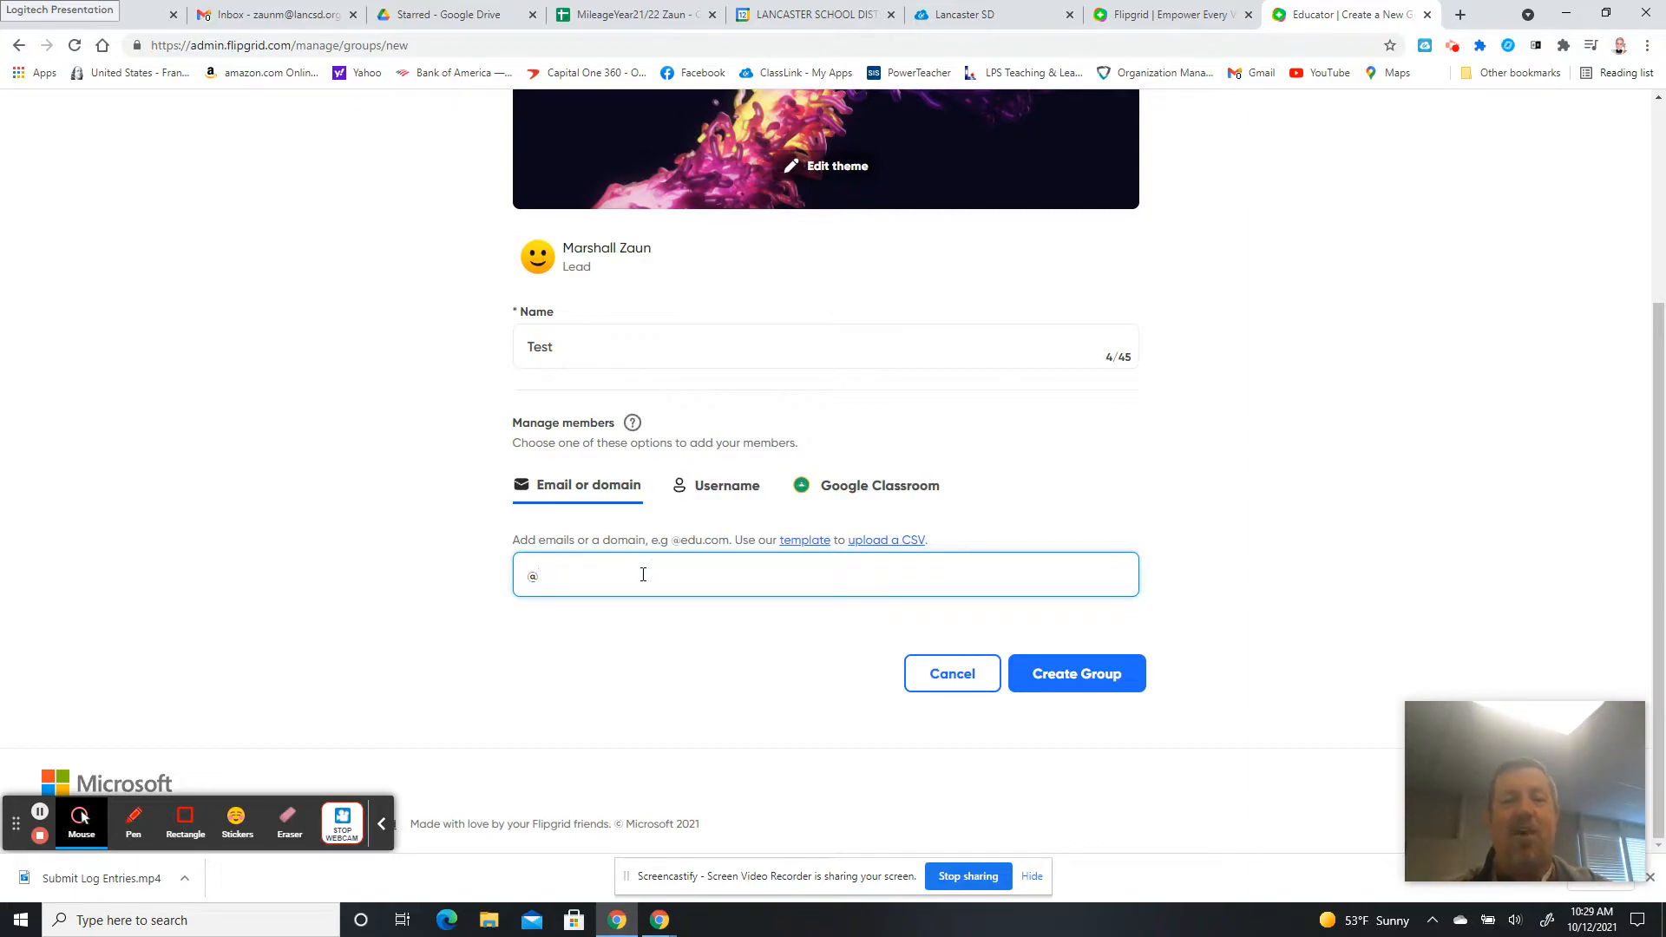
pyautogui.write('lancsd.org')
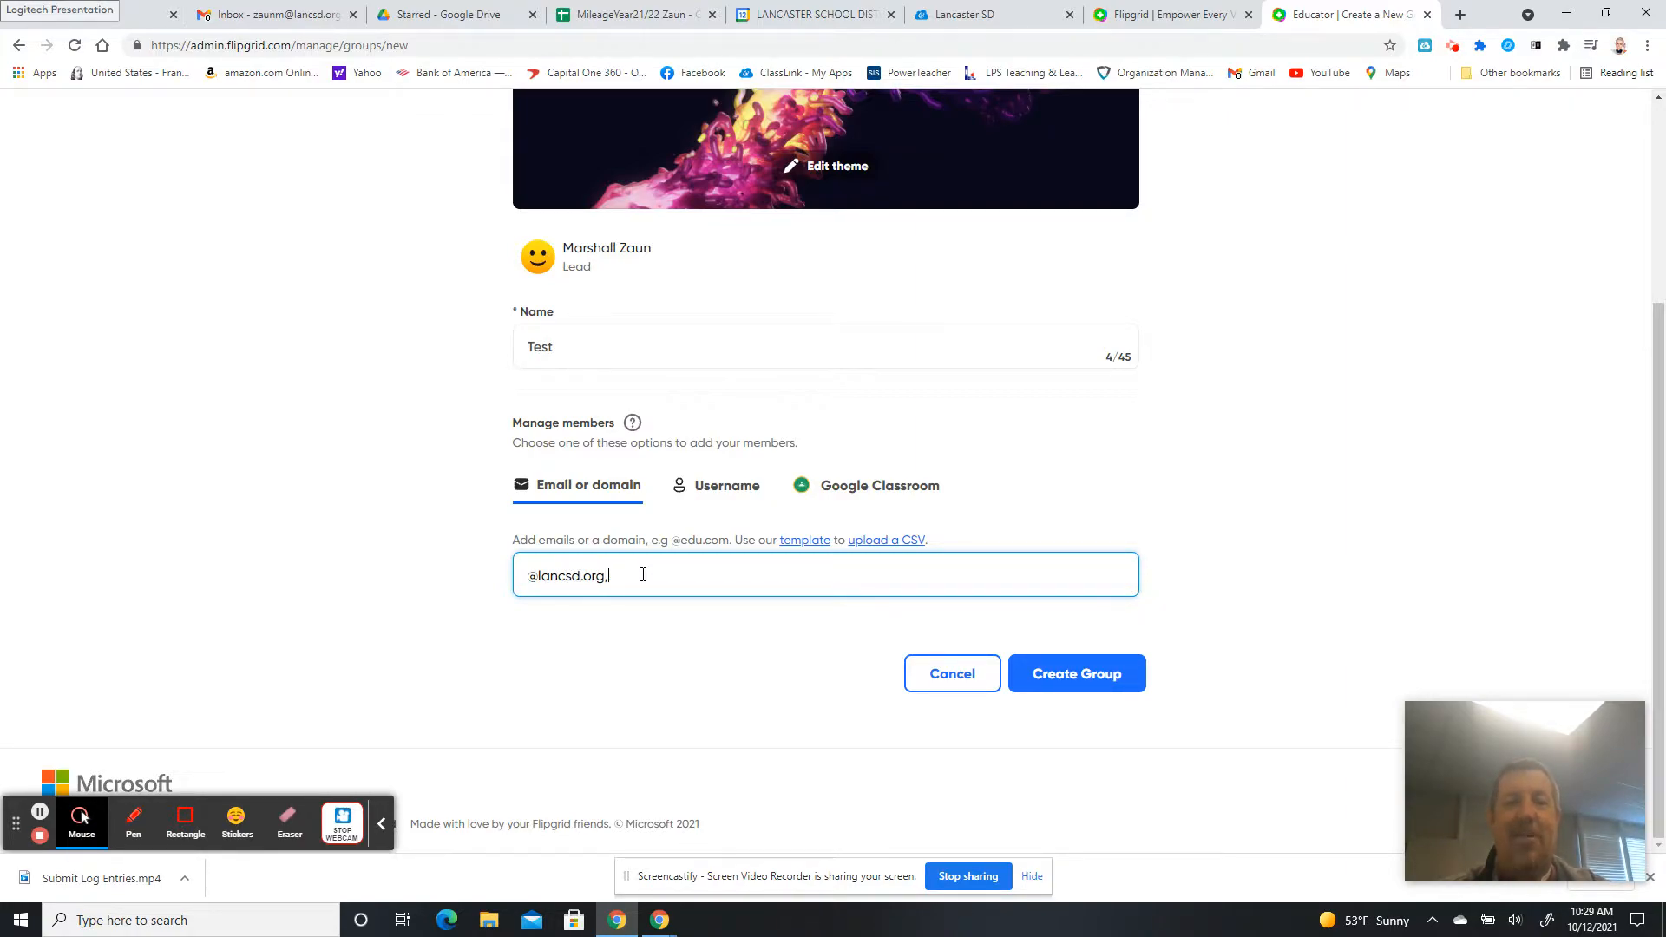
pyautogui.write(', @stulancsd.org')
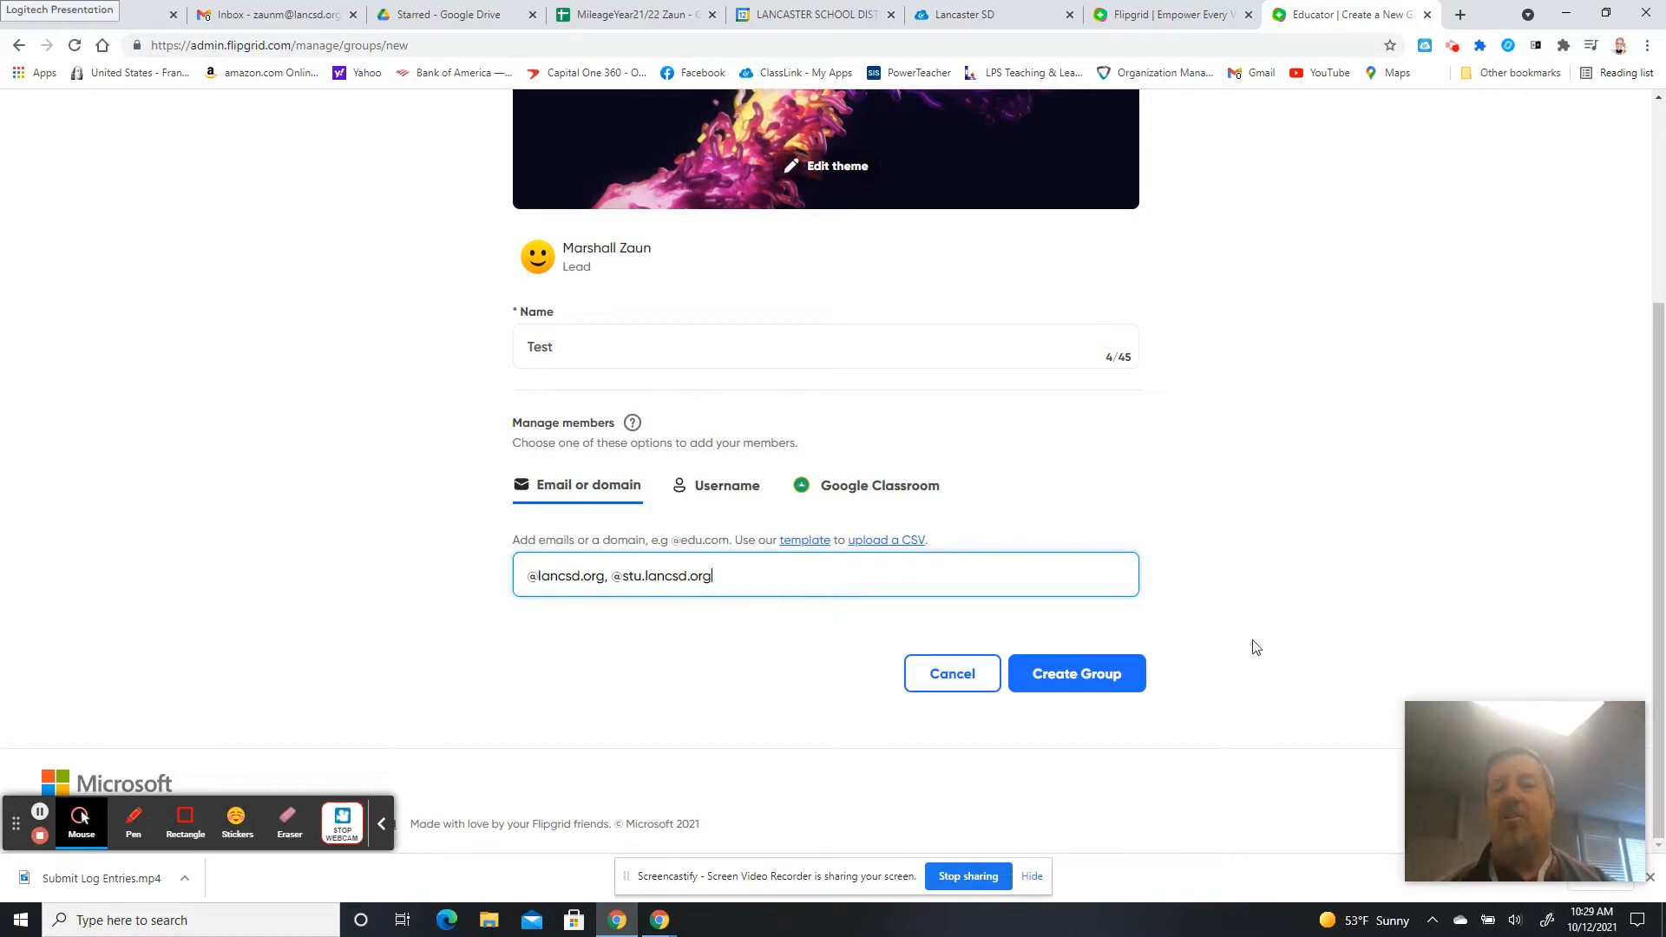
pyautogui.scroll(4, 1653, 501)
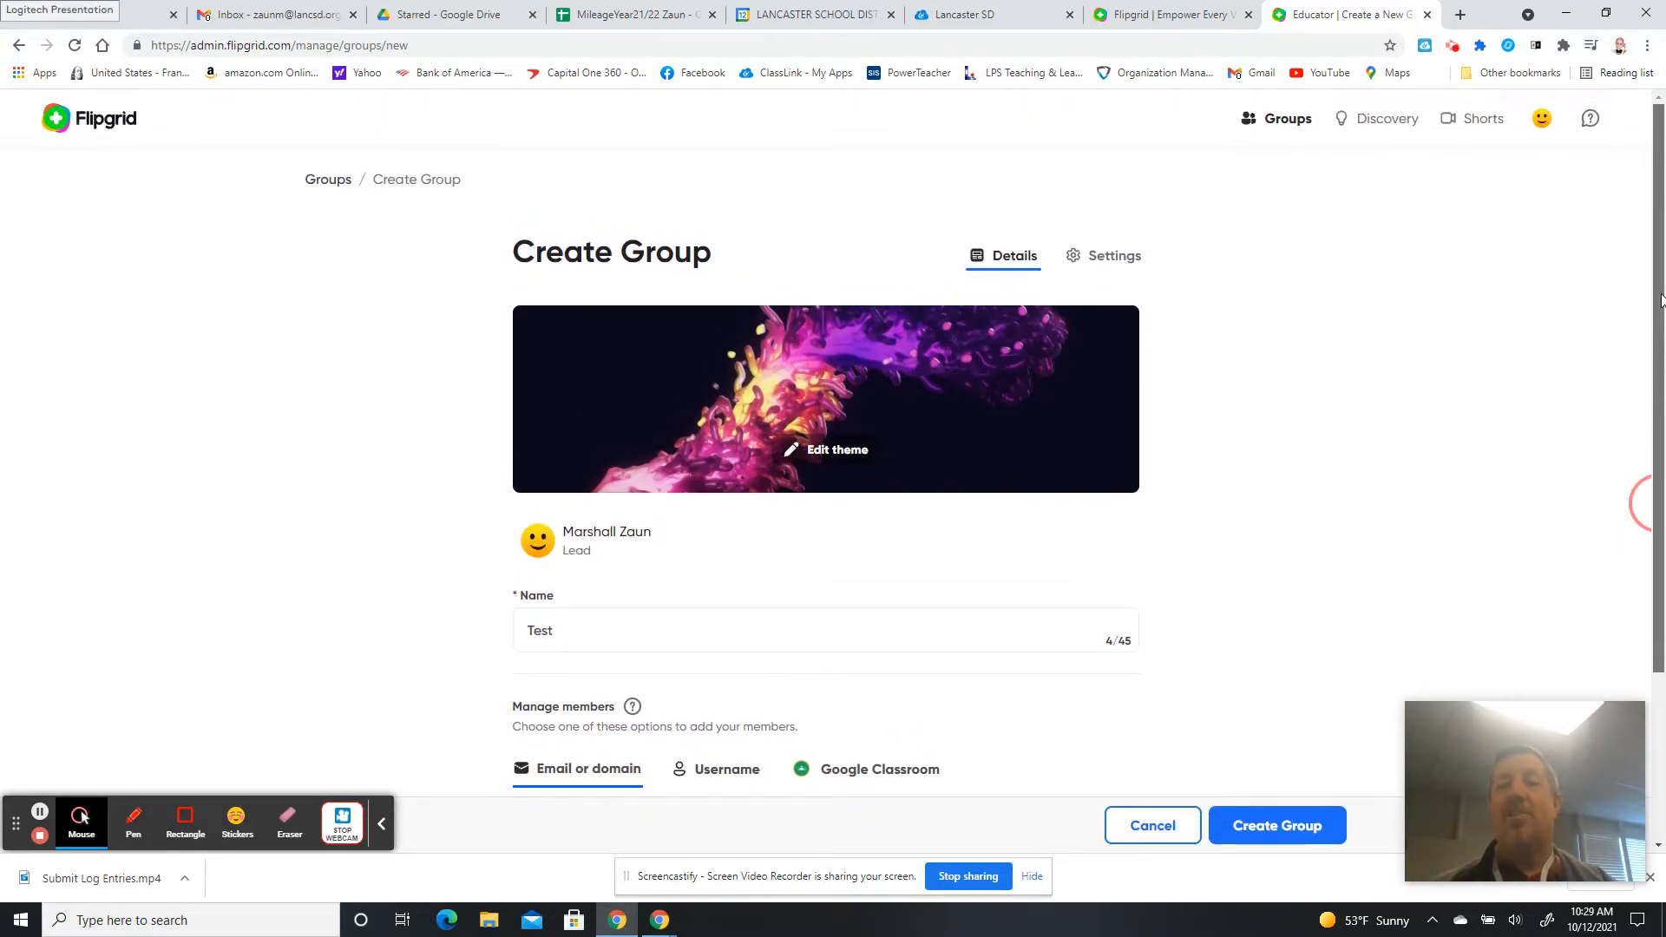
# In the group settings, keep status Active and notification frequency Daily.
pyautogui.click(1097, 260)
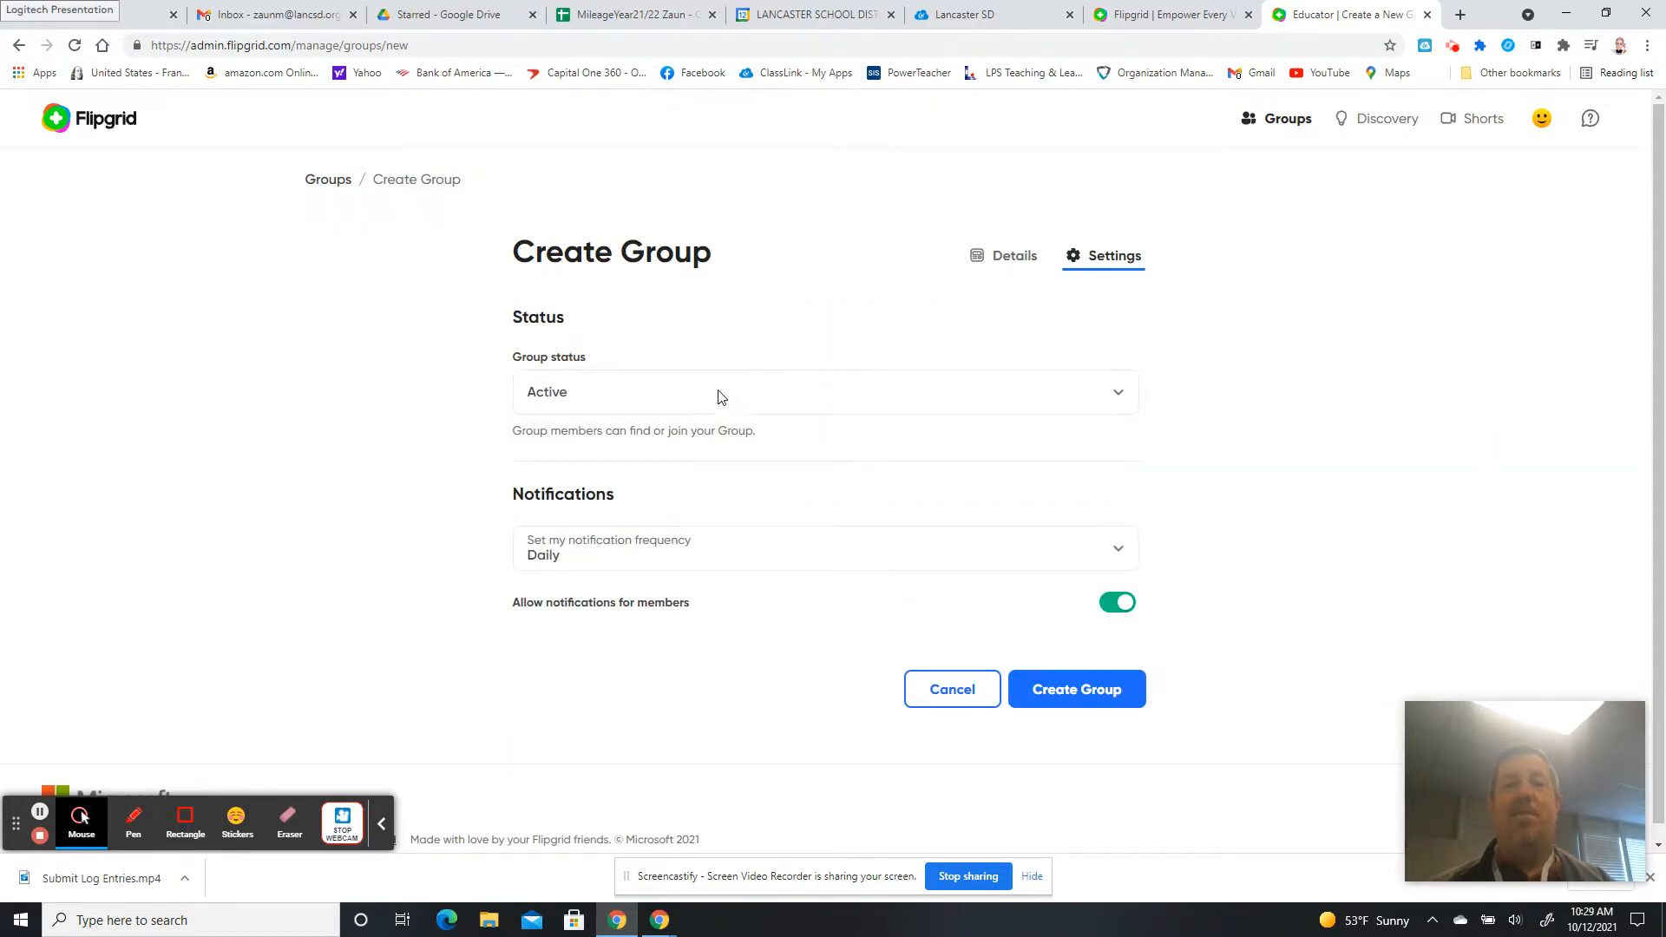
pyautogui.click(706, 400)
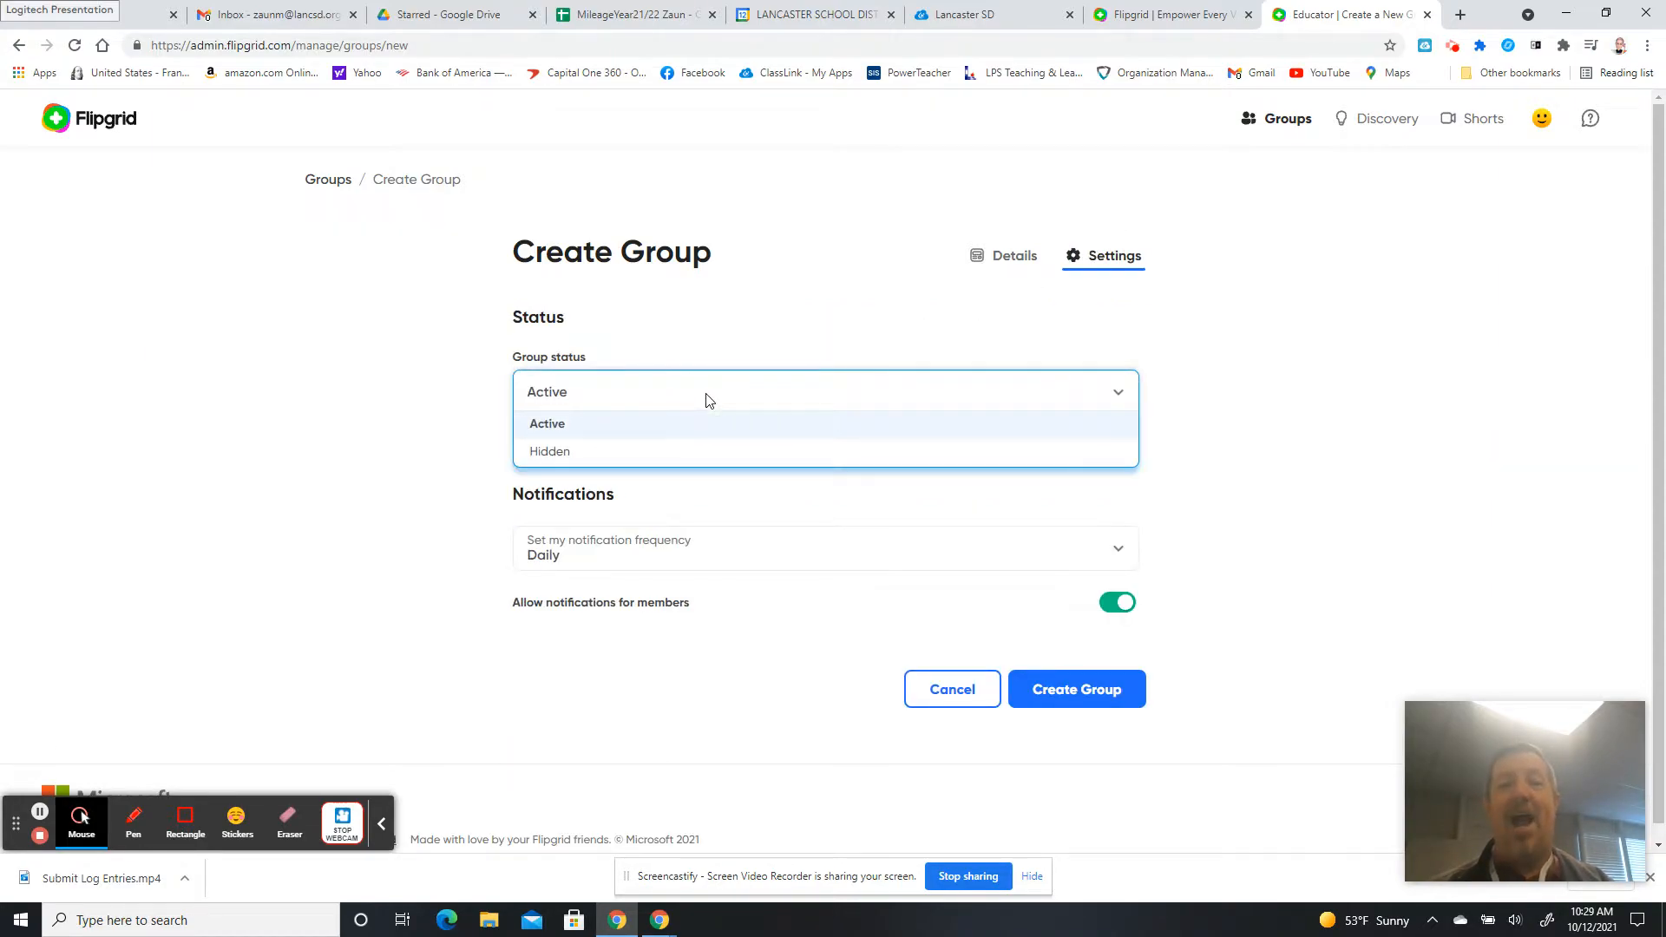
pyautogui.click(590, 423)
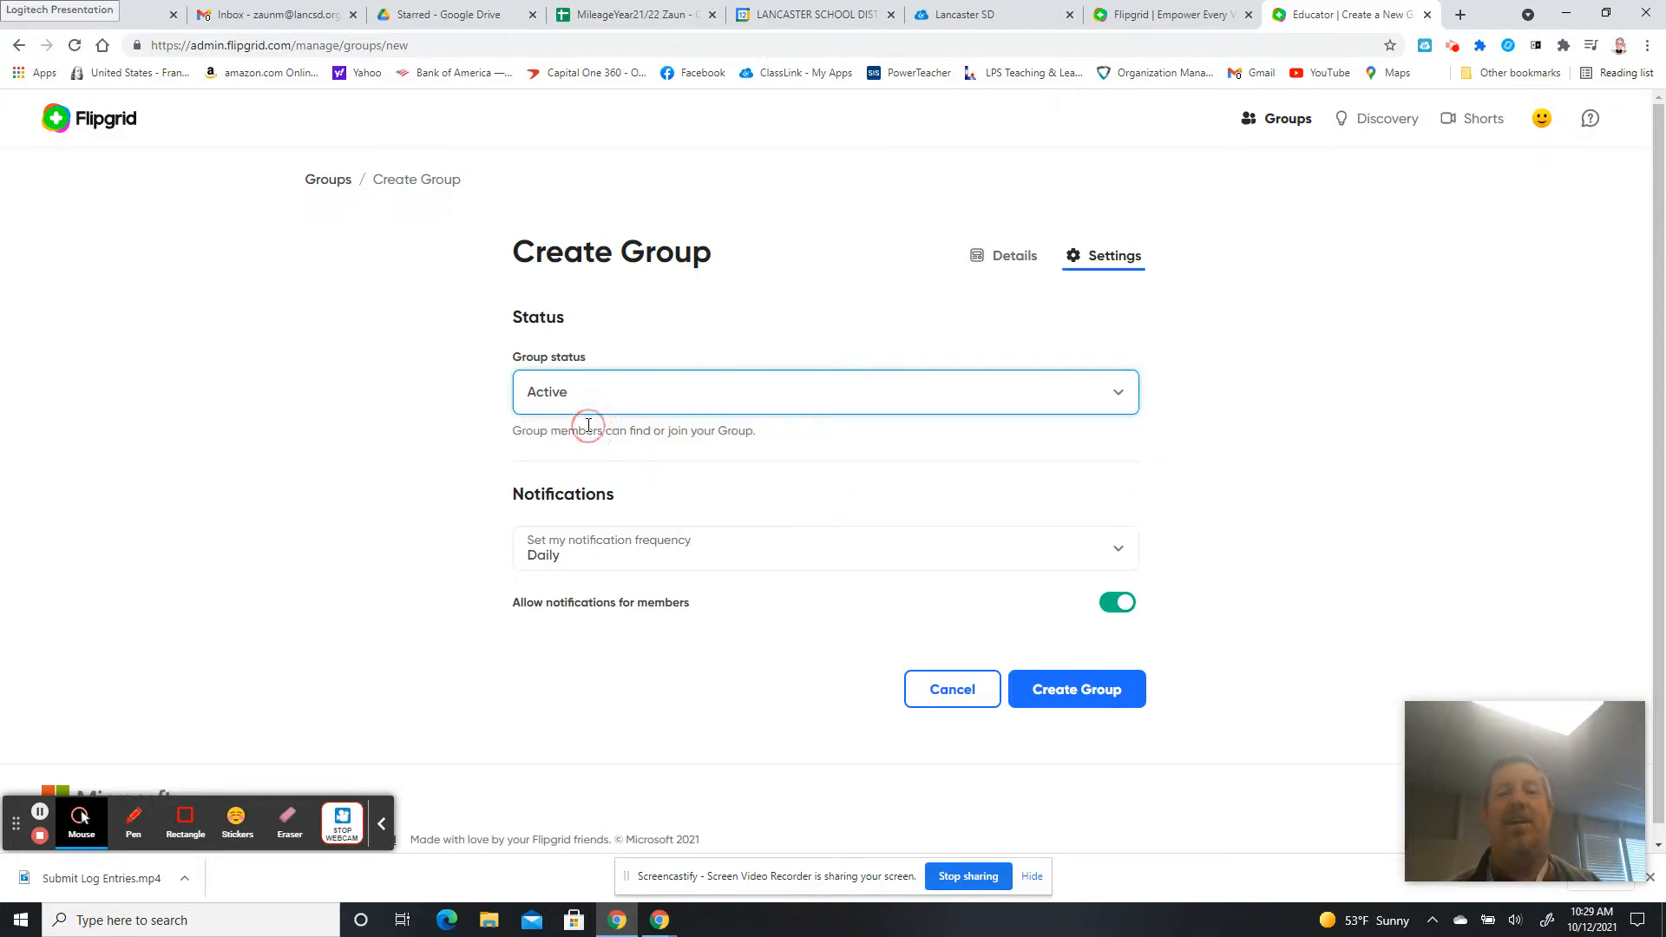
pyautogui.click(676, 553)
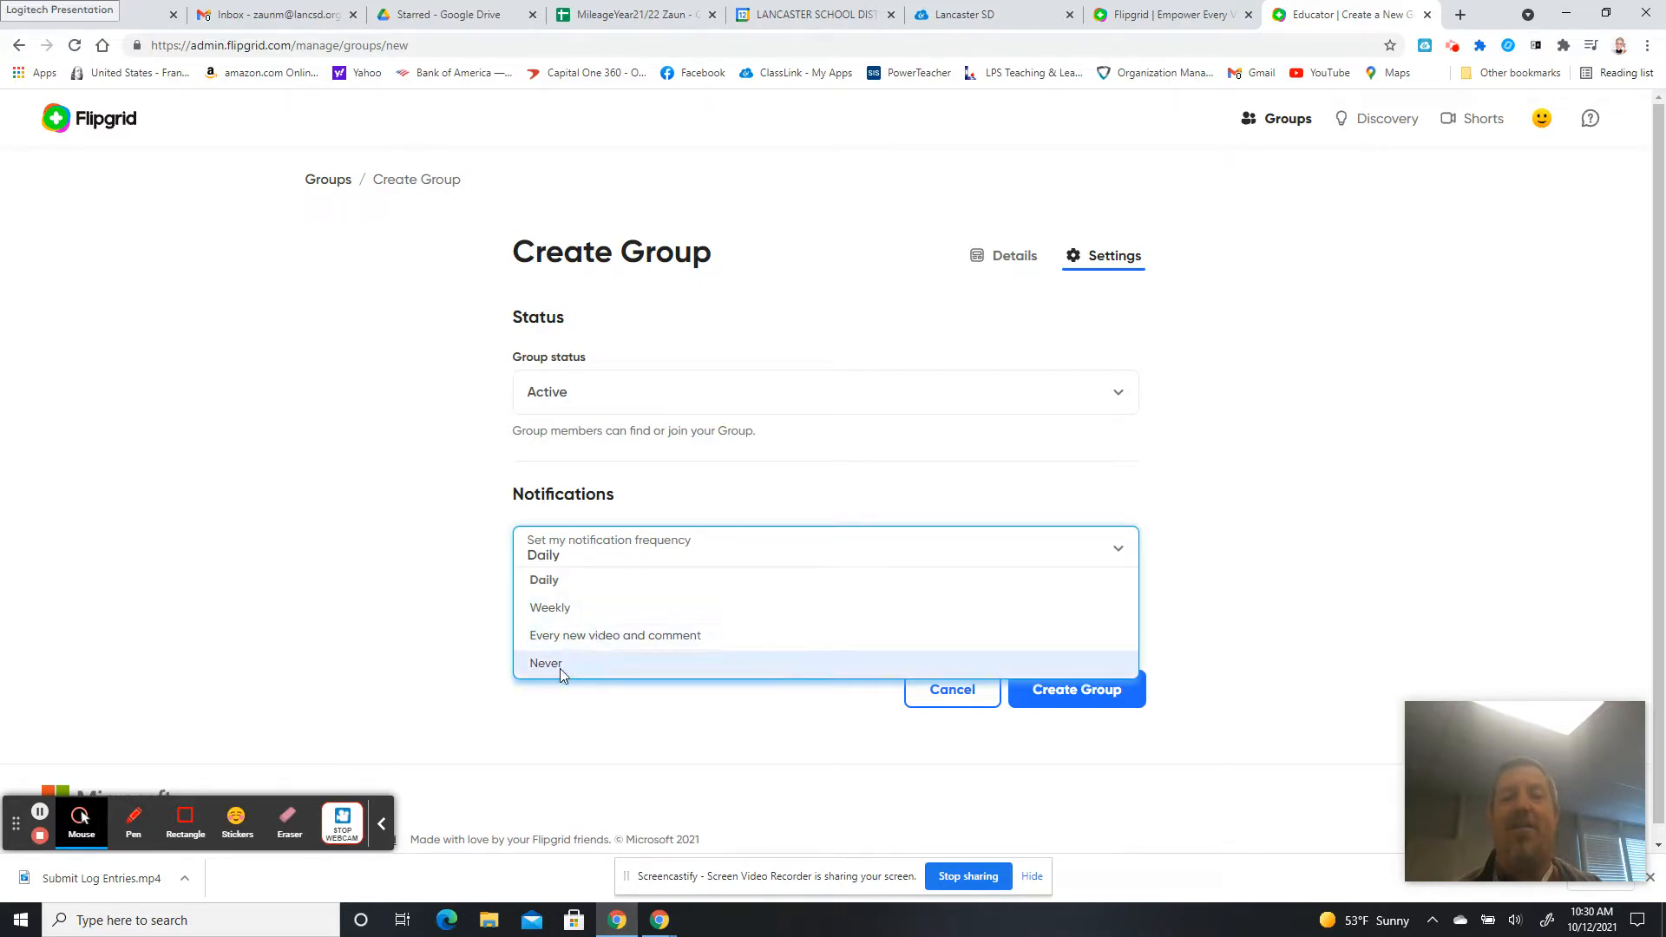
pyautogui.click(358, 624)
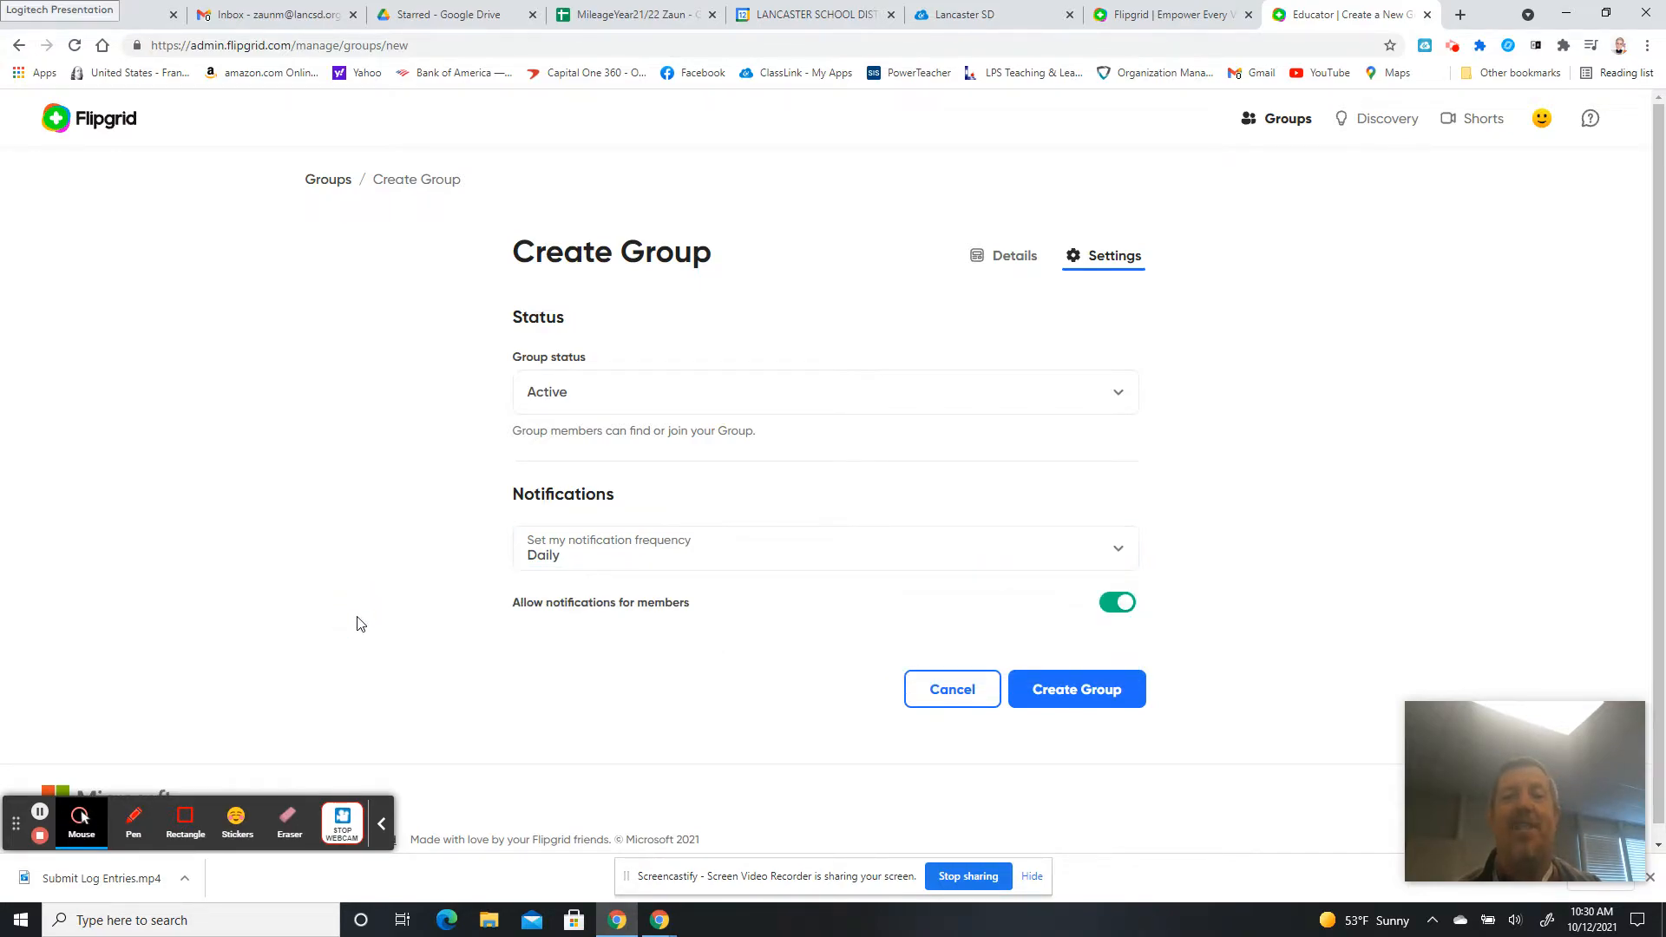
# Switch off Allow notifications for members in the Test group settings.
pyautogui.click(1116, 608)
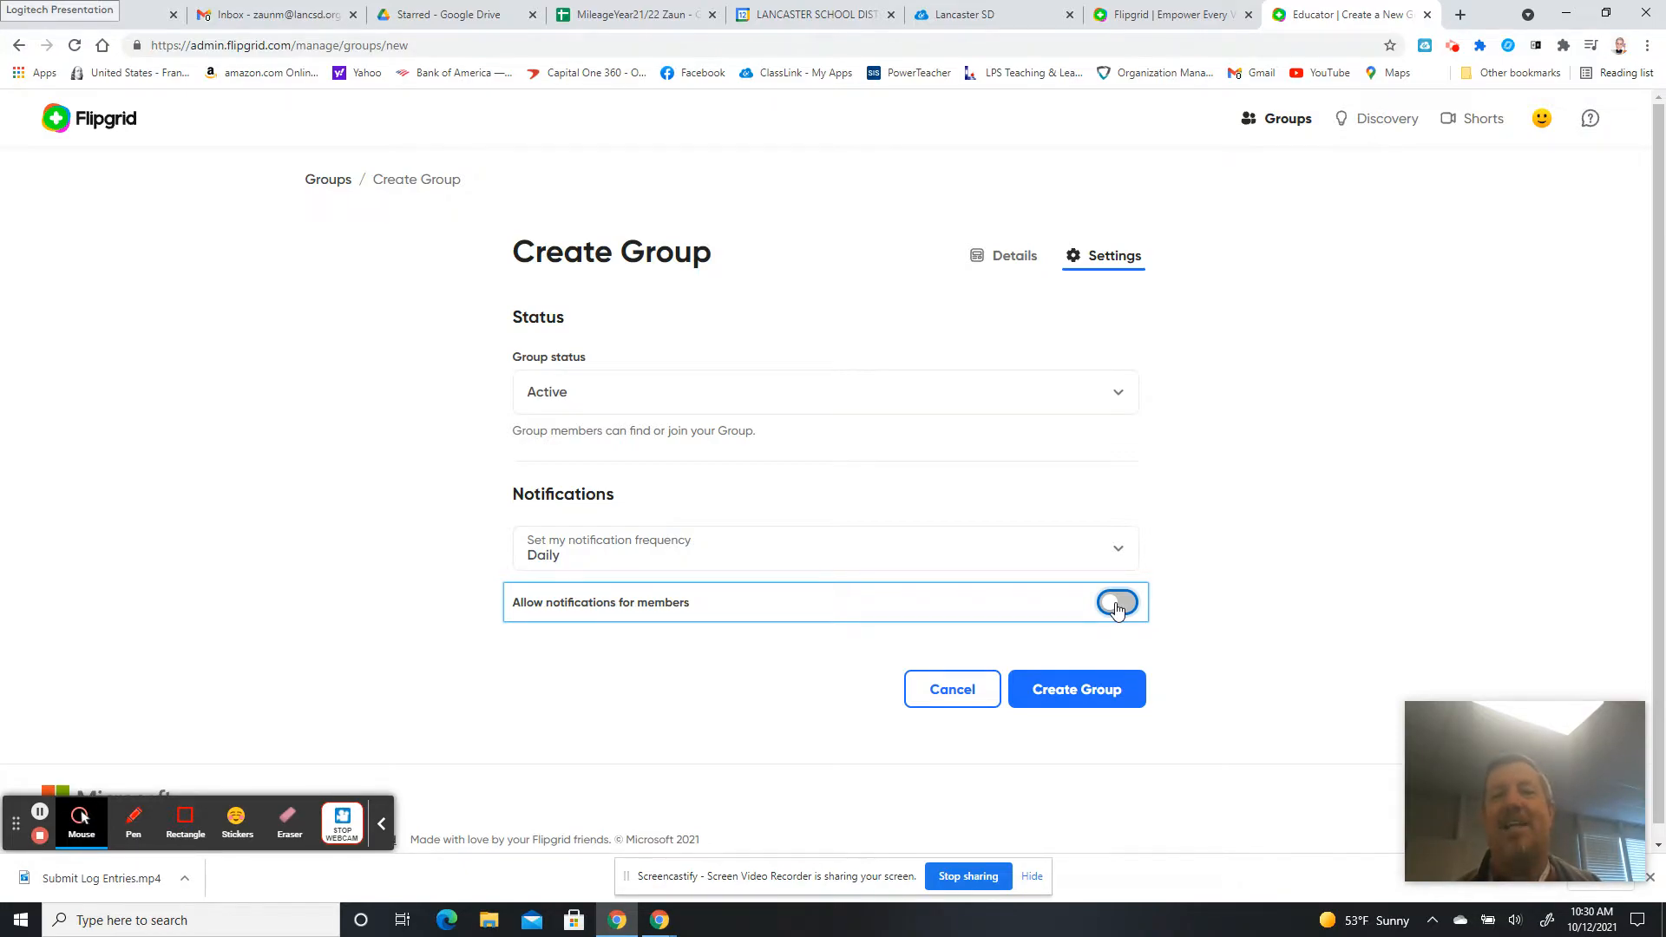
pyautogui.click(1116, 609)
pyautogui.click(1116, 609)
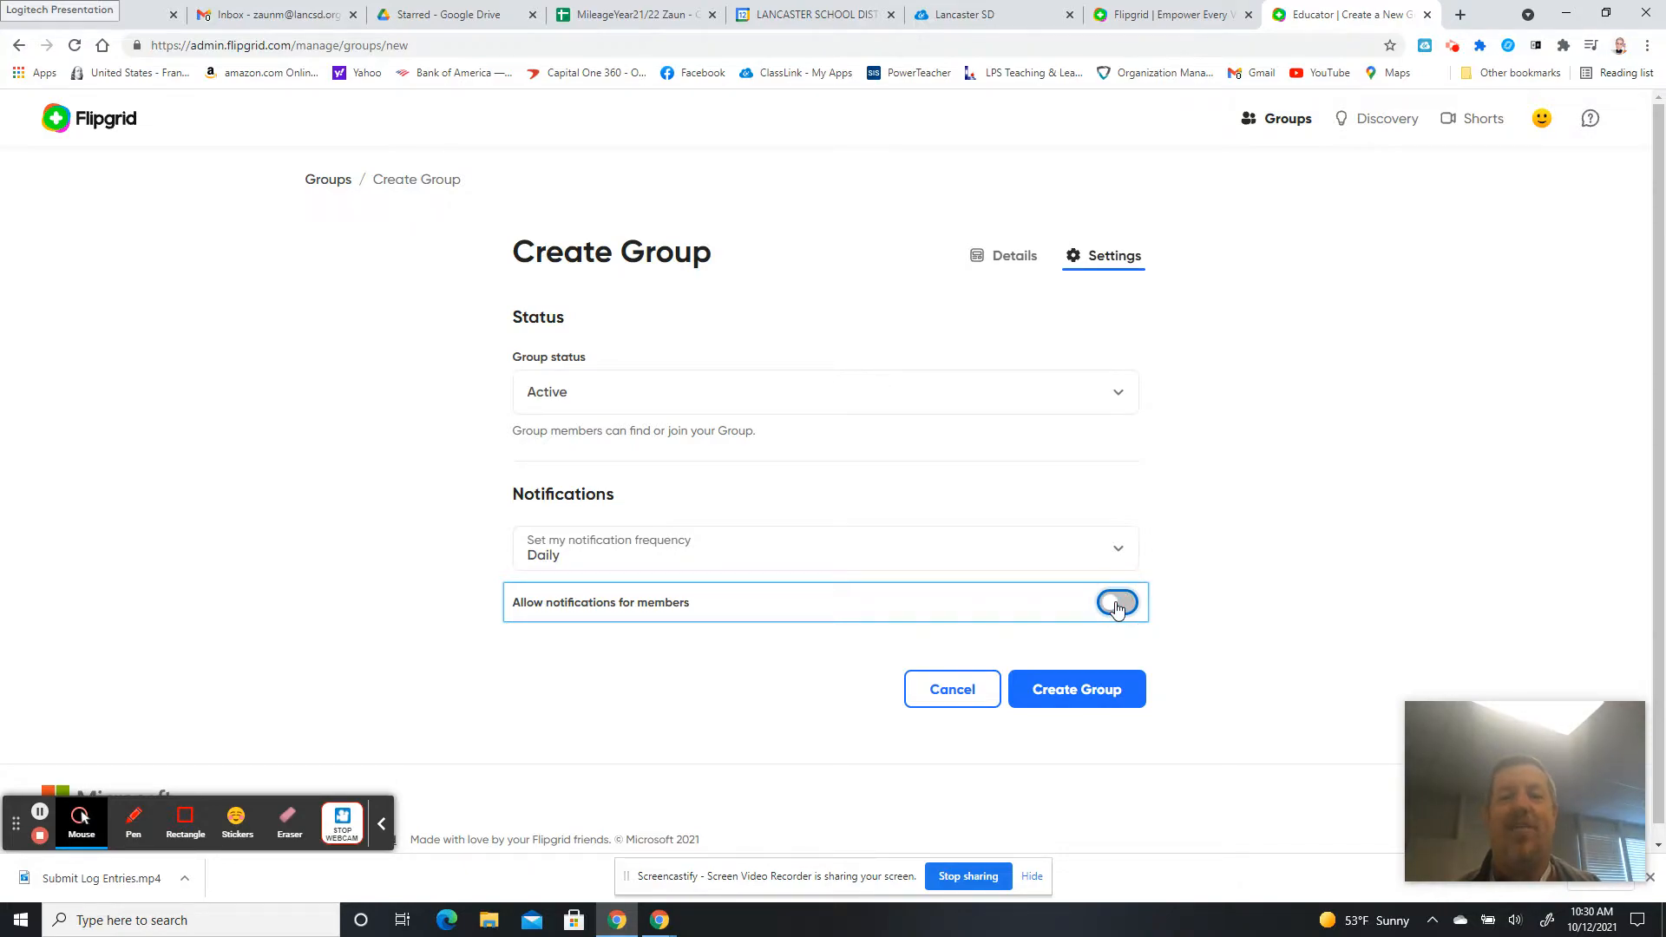
pyautogui.click(1116, 609)
pyautogui.click(1117, 605)
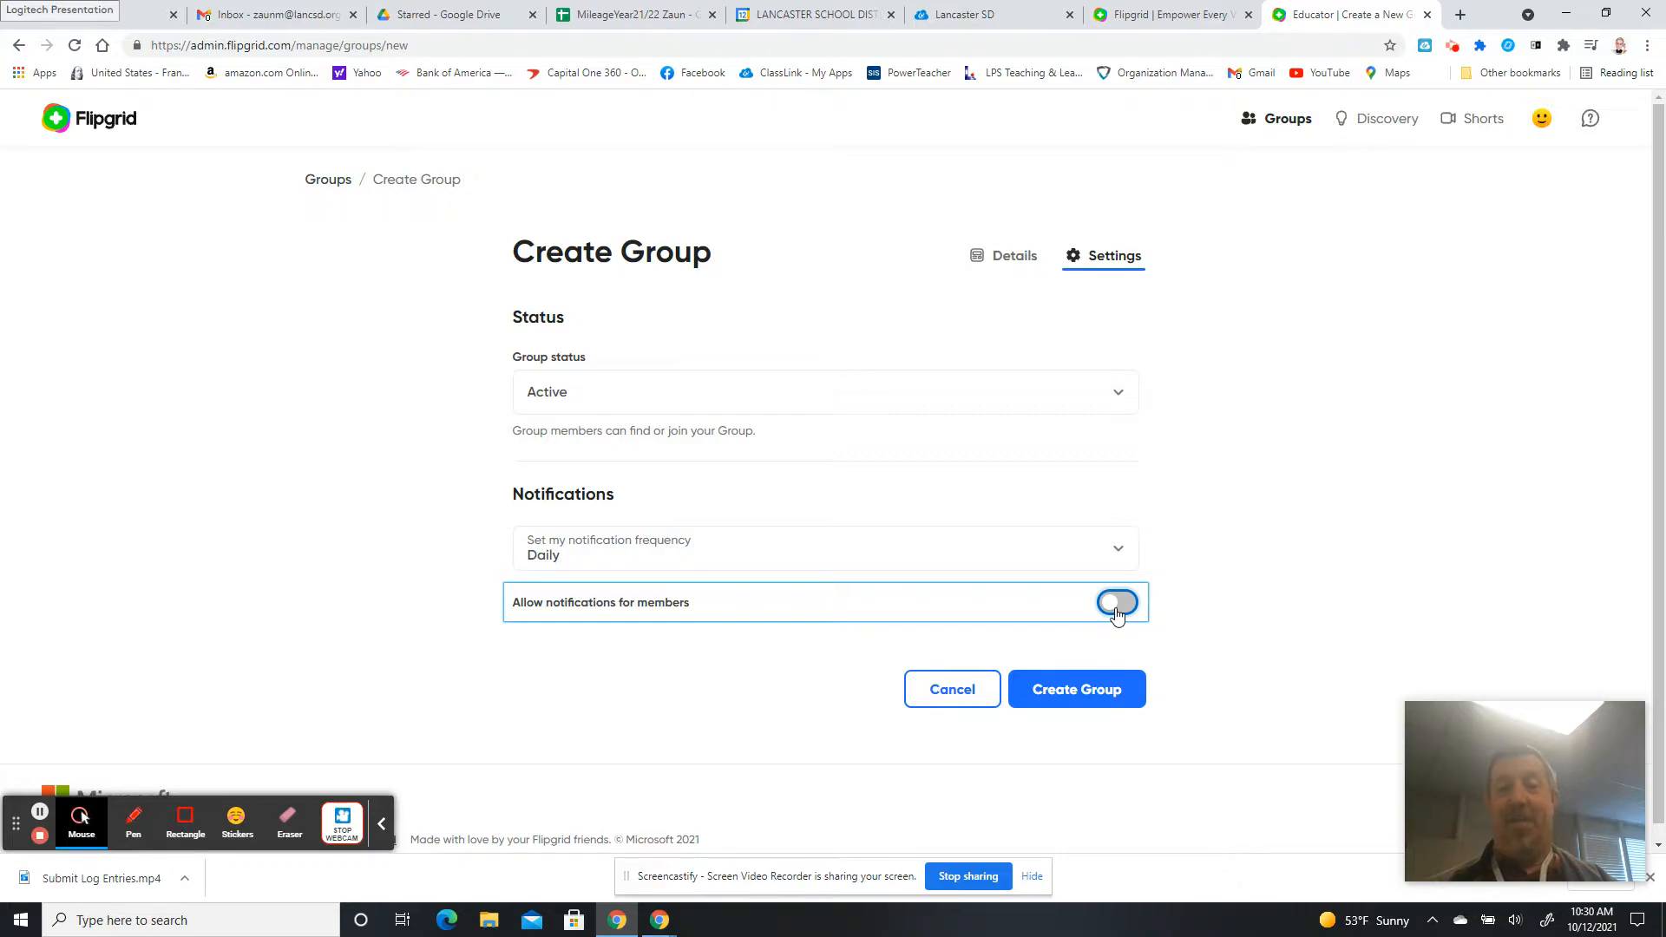
pyautogui.click(1005, 260)
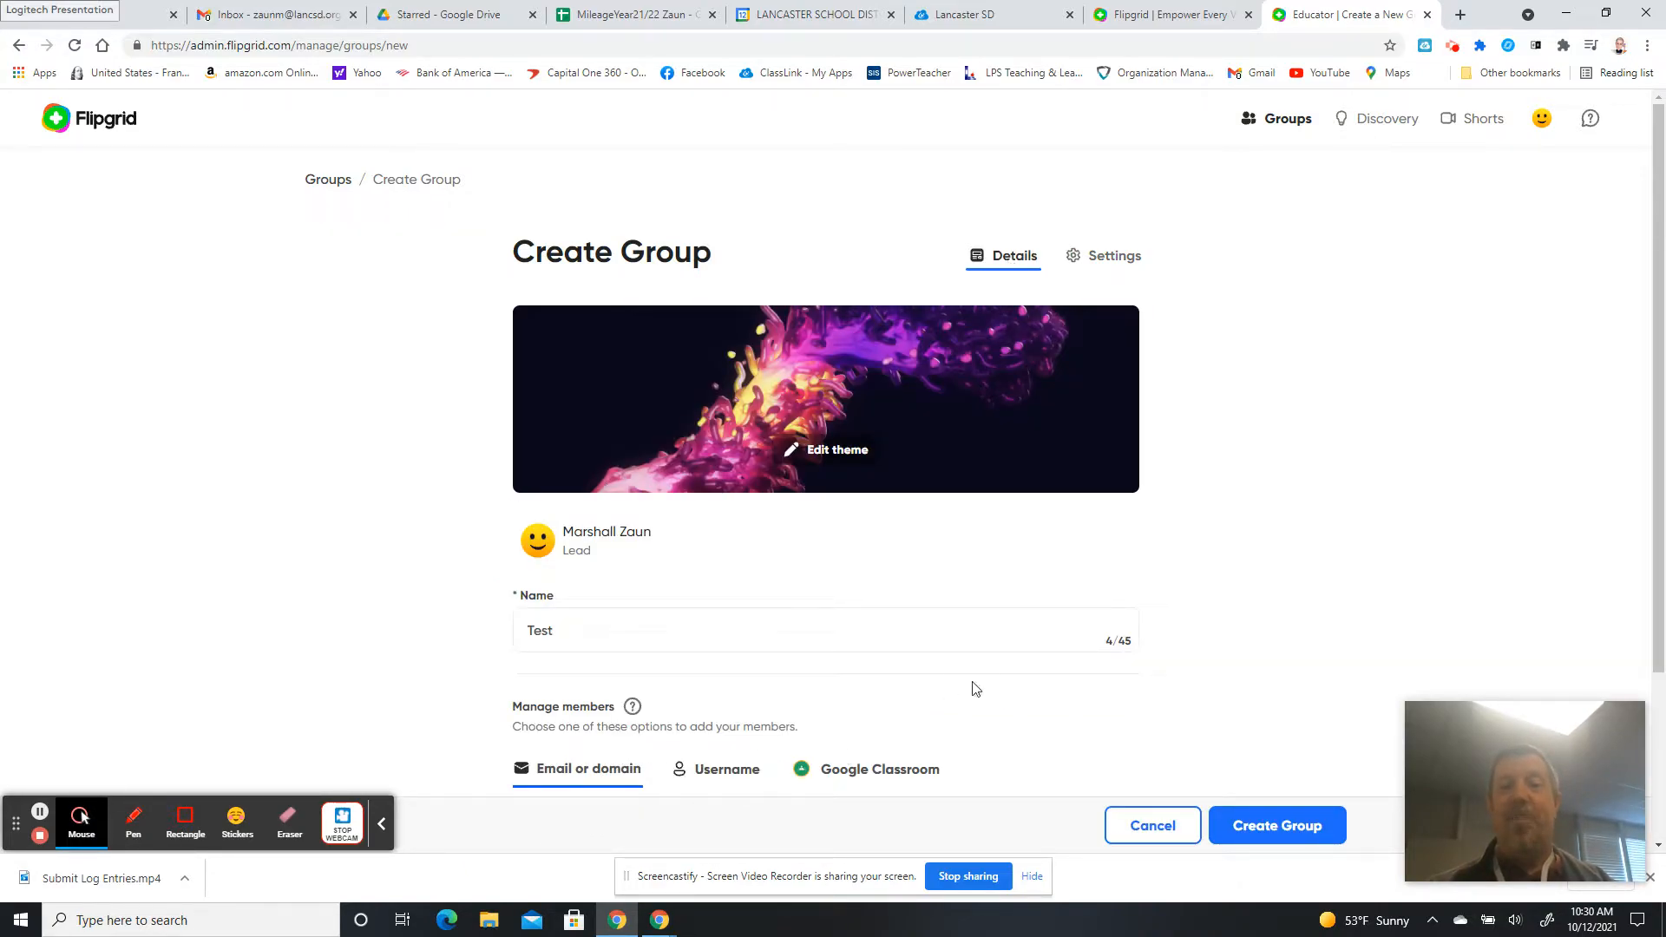
pyautogui.click(1119, 271)
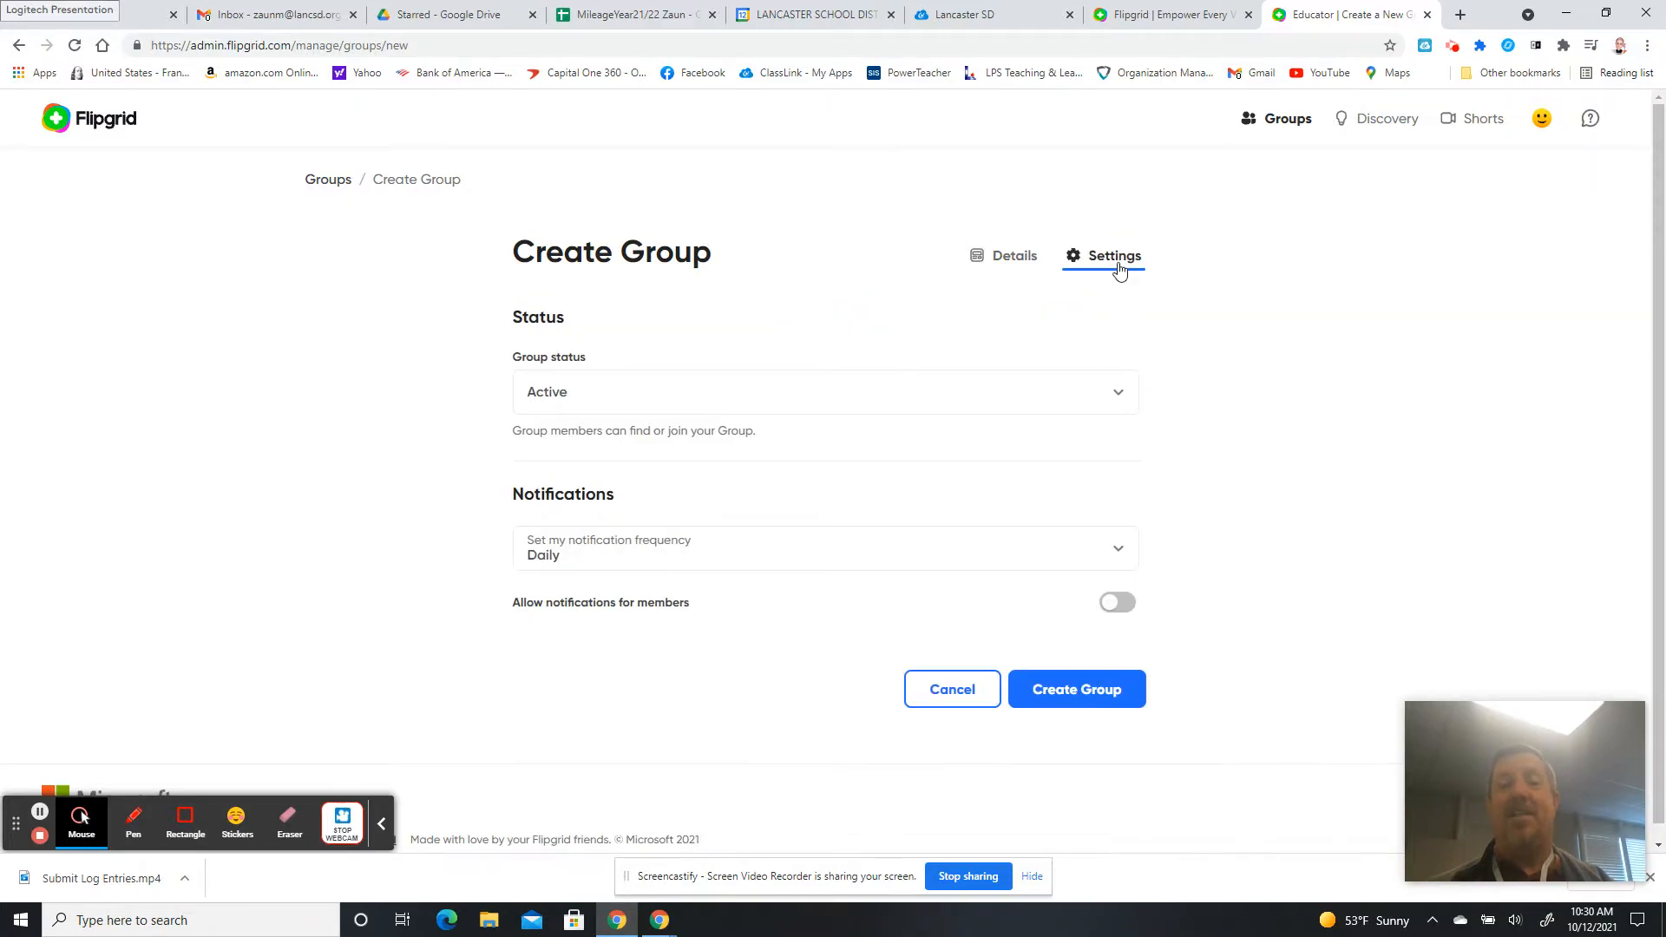
# Create the Test group, copy its invite link, and dismiss the group-ready dialog.
pyautogui.click(1097, 689)
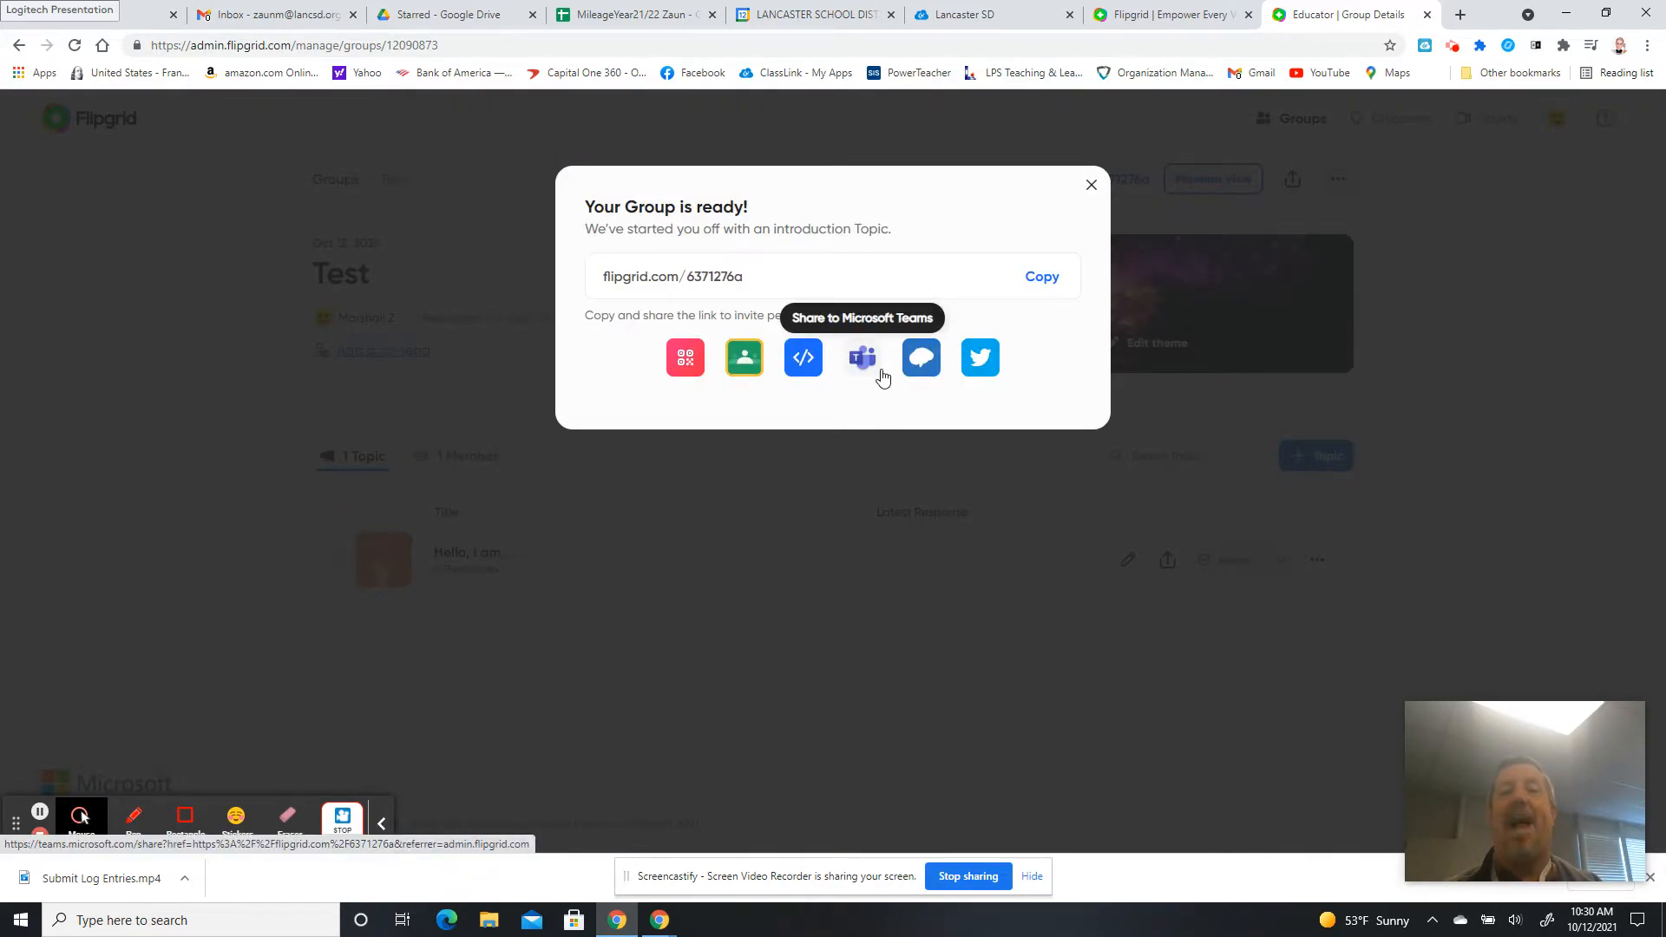
pyautogui.click(1042, 279)
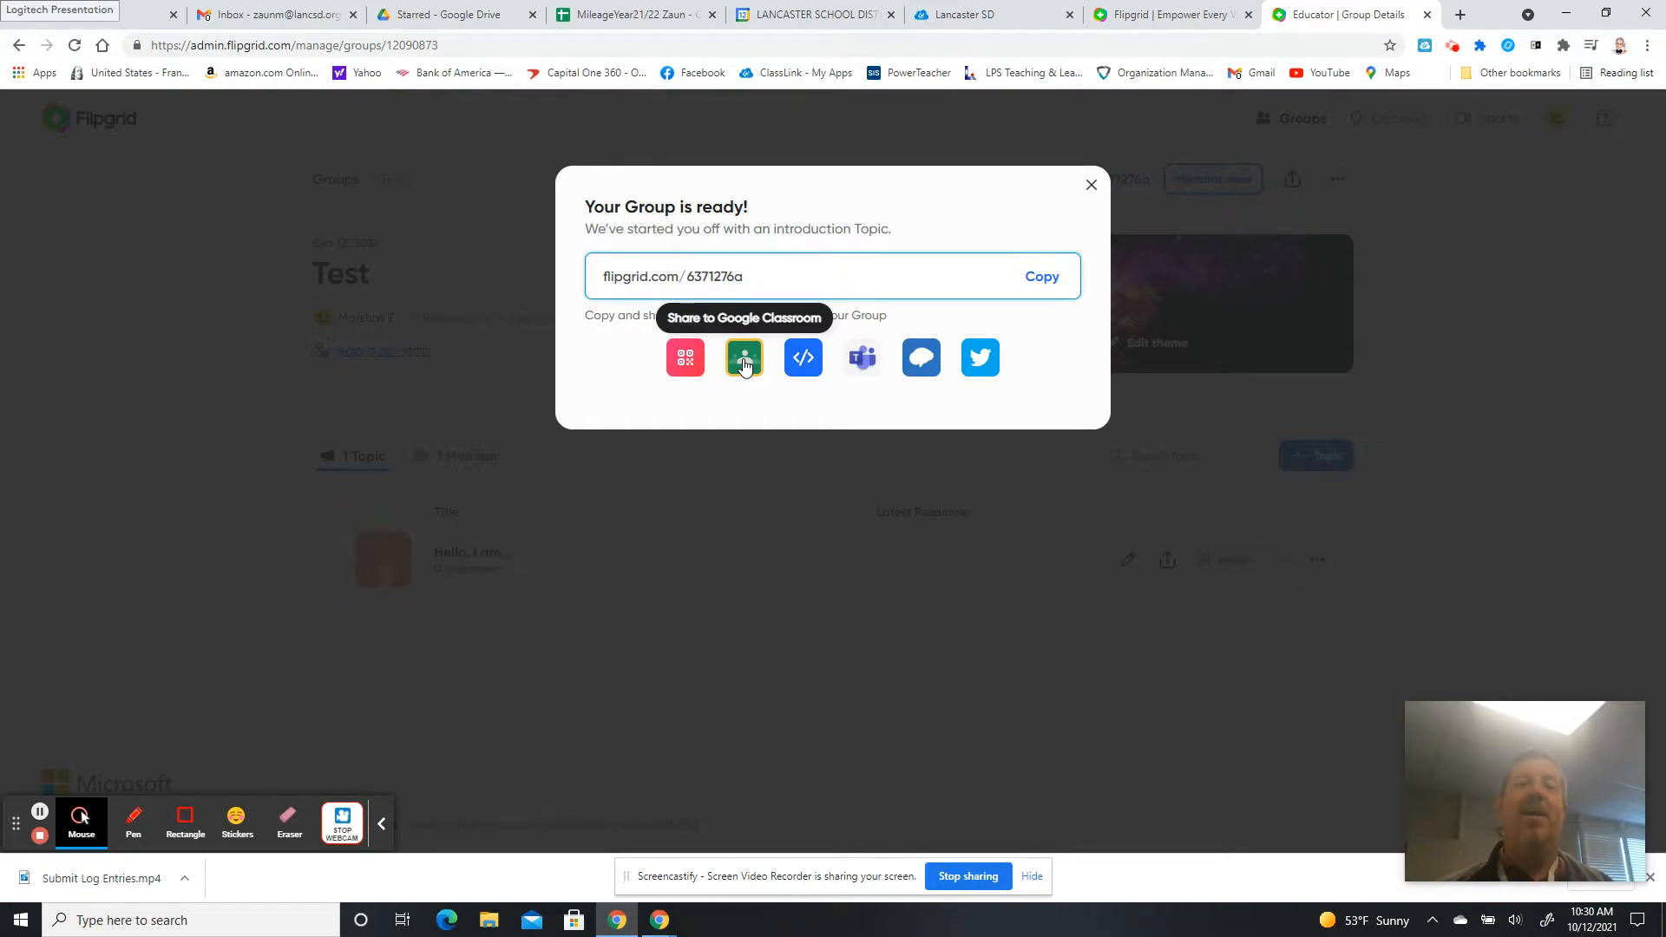
pyautogui.click(1092, 186)
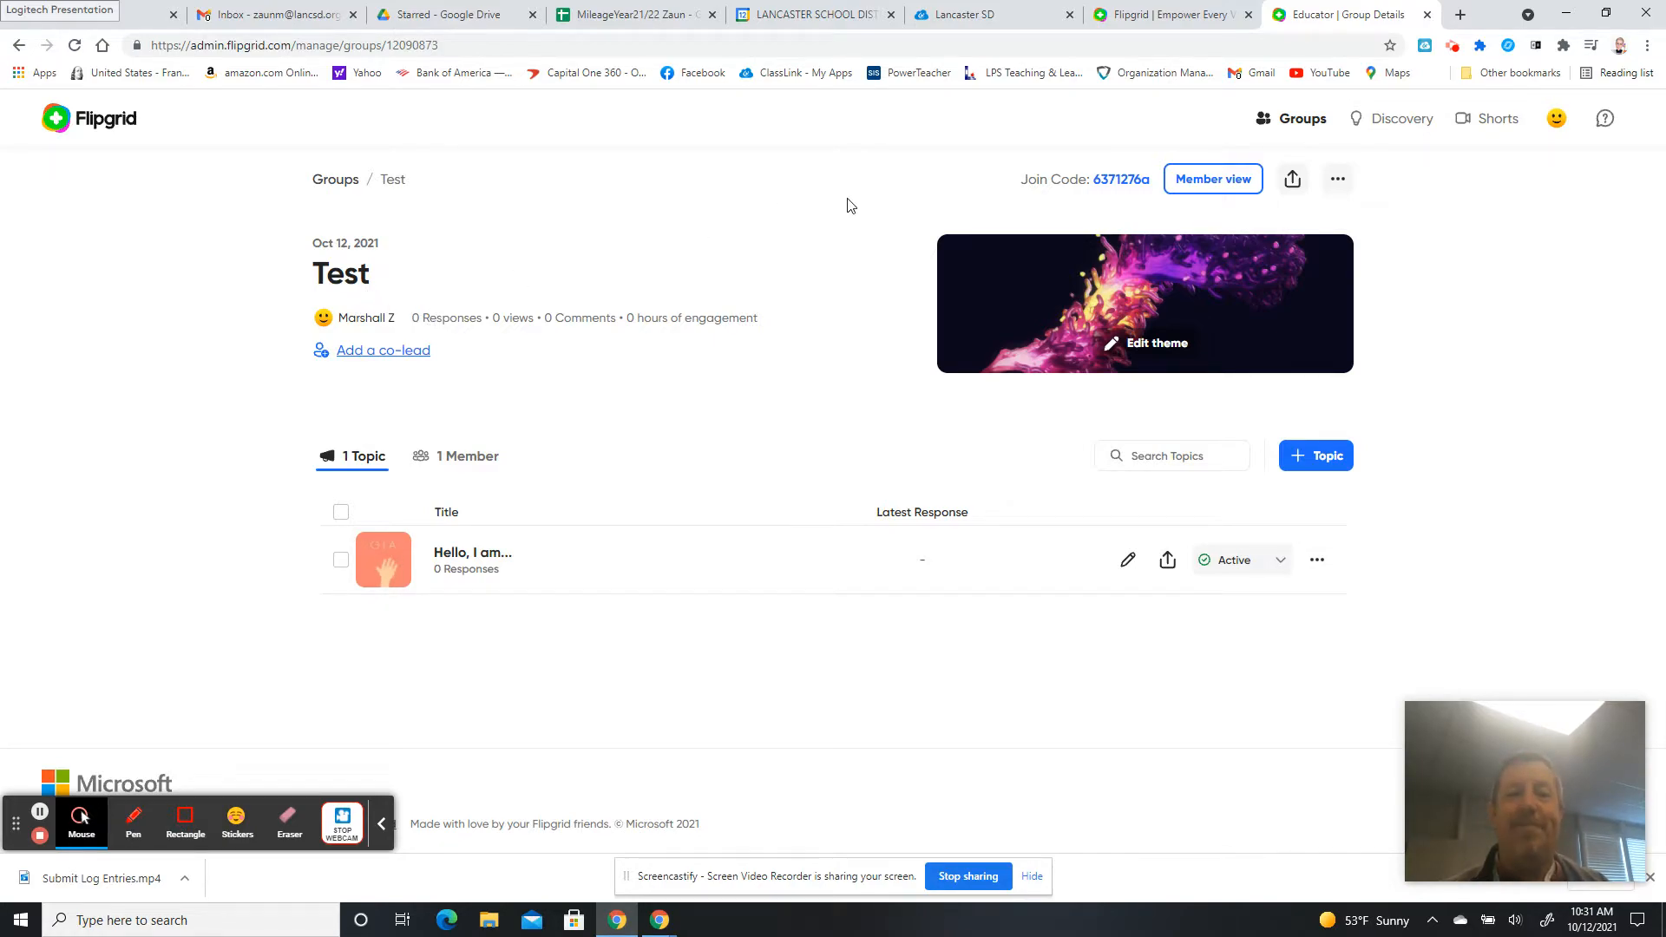
# Permanently delete the 'Hello, I am…' introduction topic from the Test group.
pyautogui.click(1338, 180)
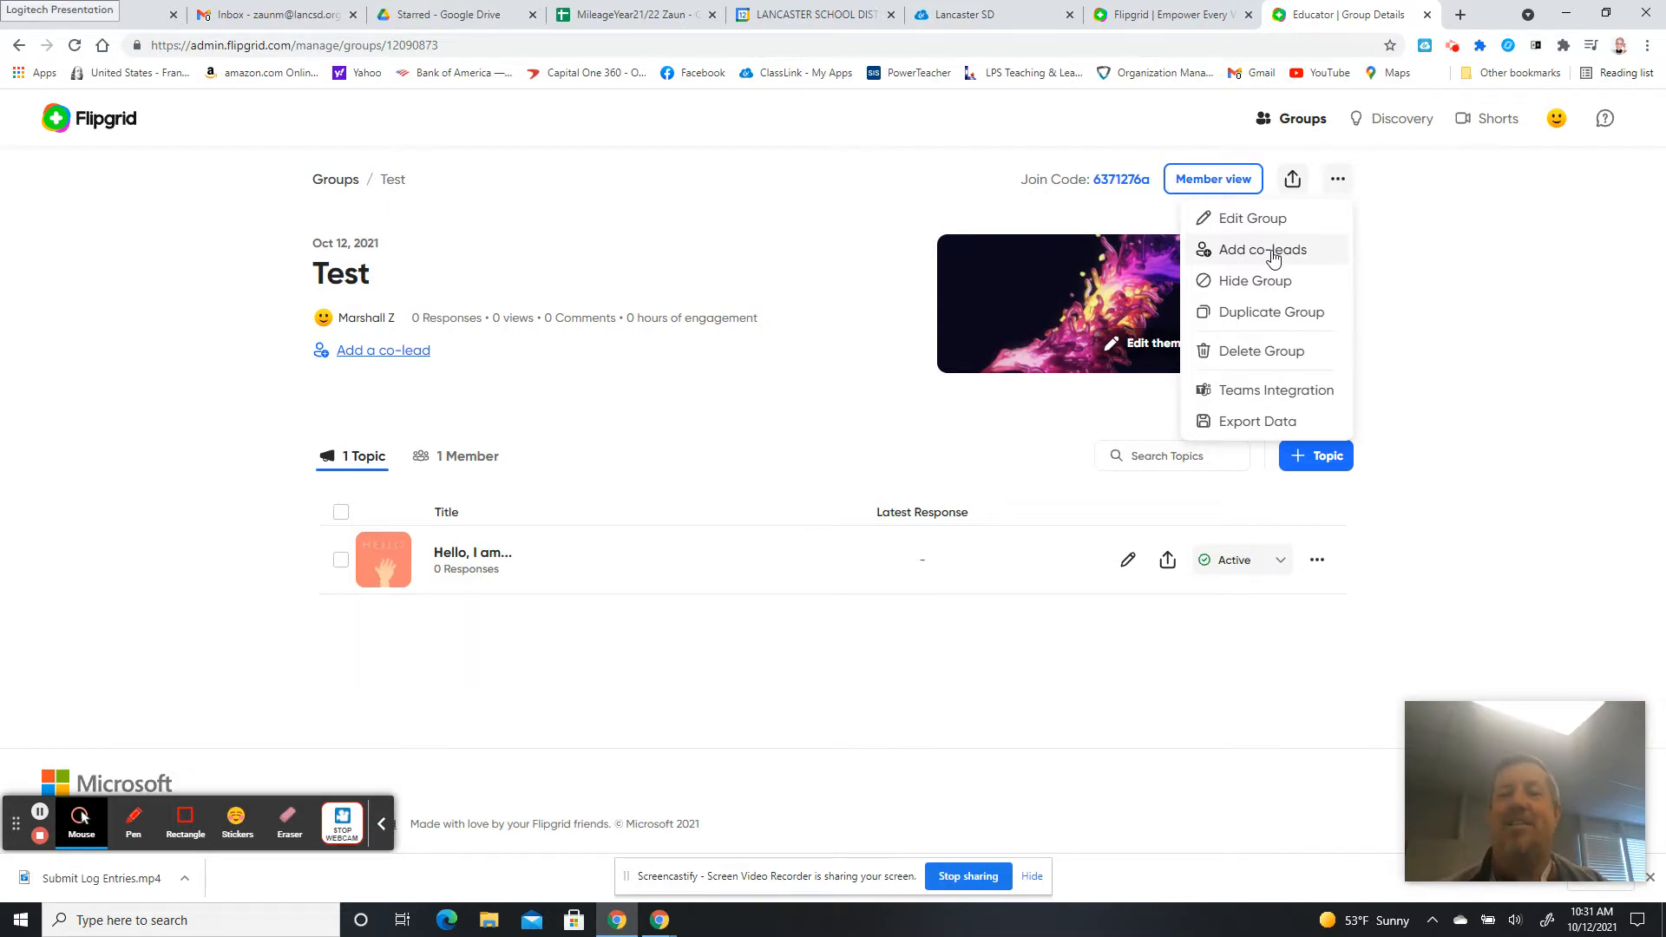
pyautogui.click(681, 404)
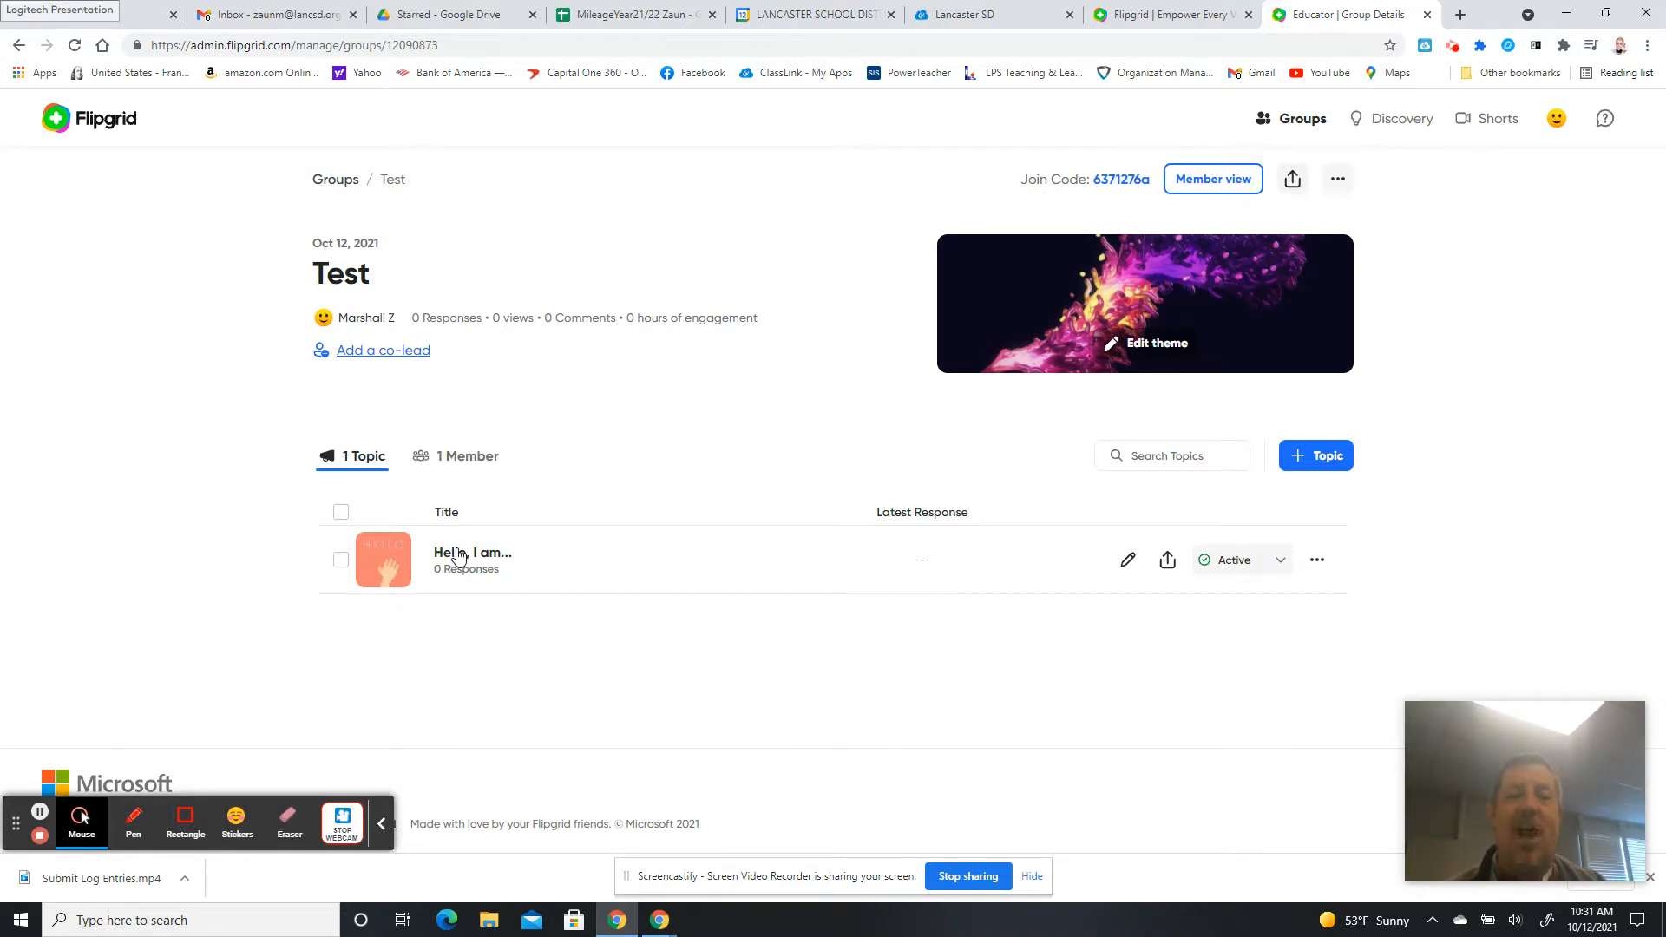
pyautogui.click(1316, 560)
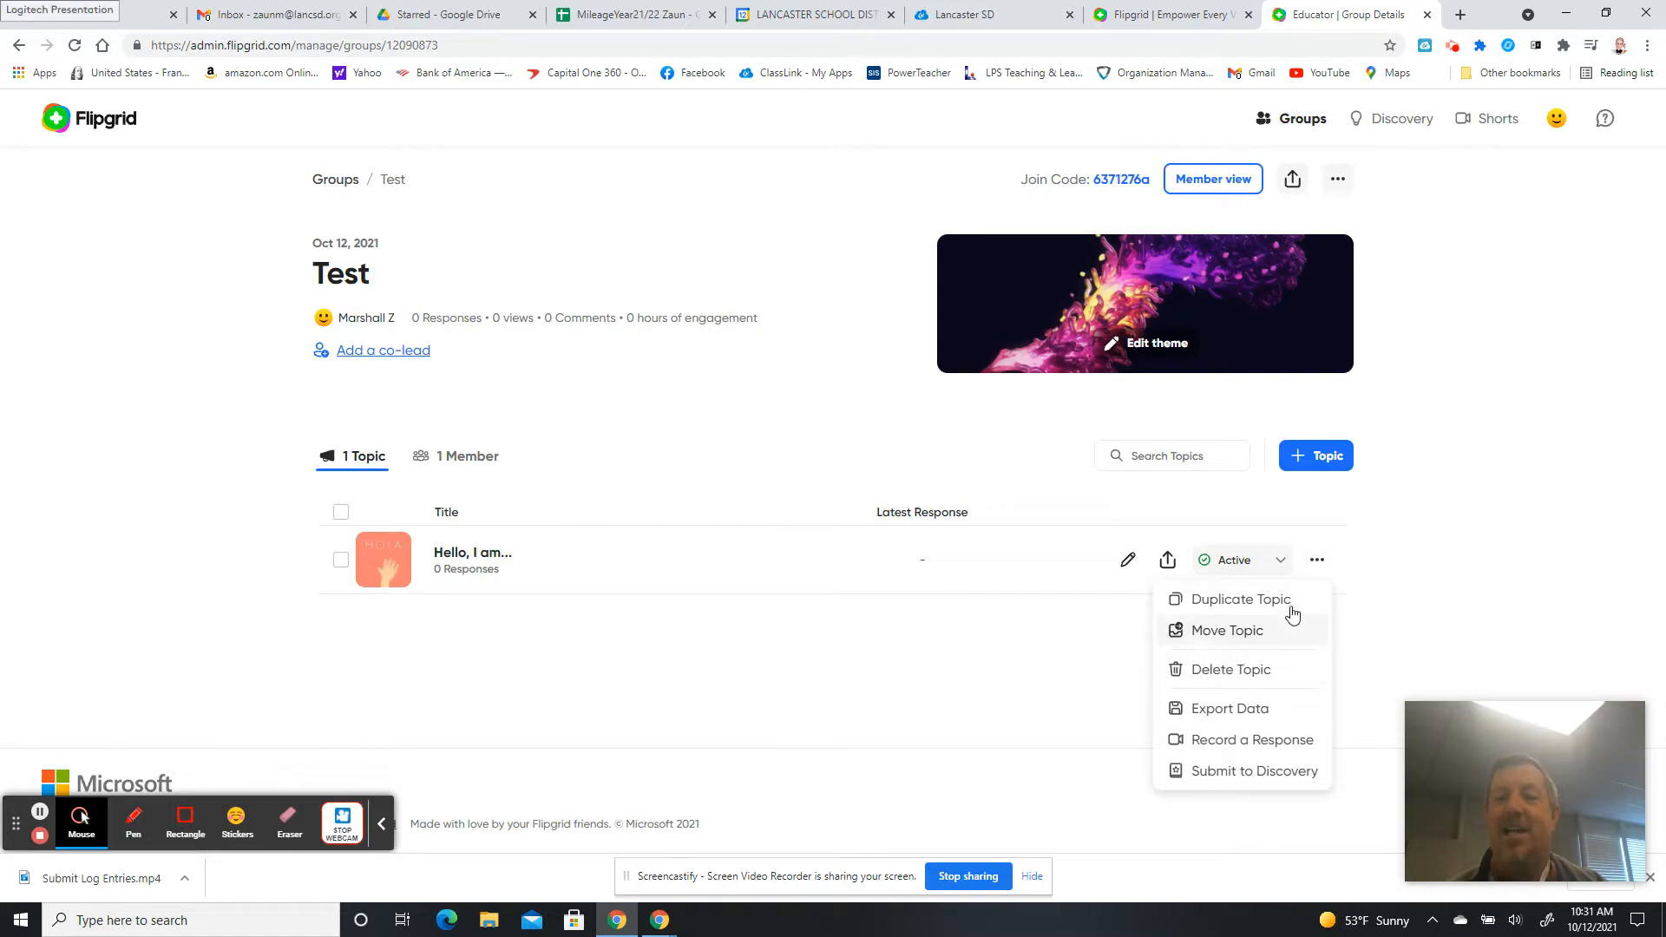
pyautogui.click(1316, 560)
pyautogui.click(1220, 671)
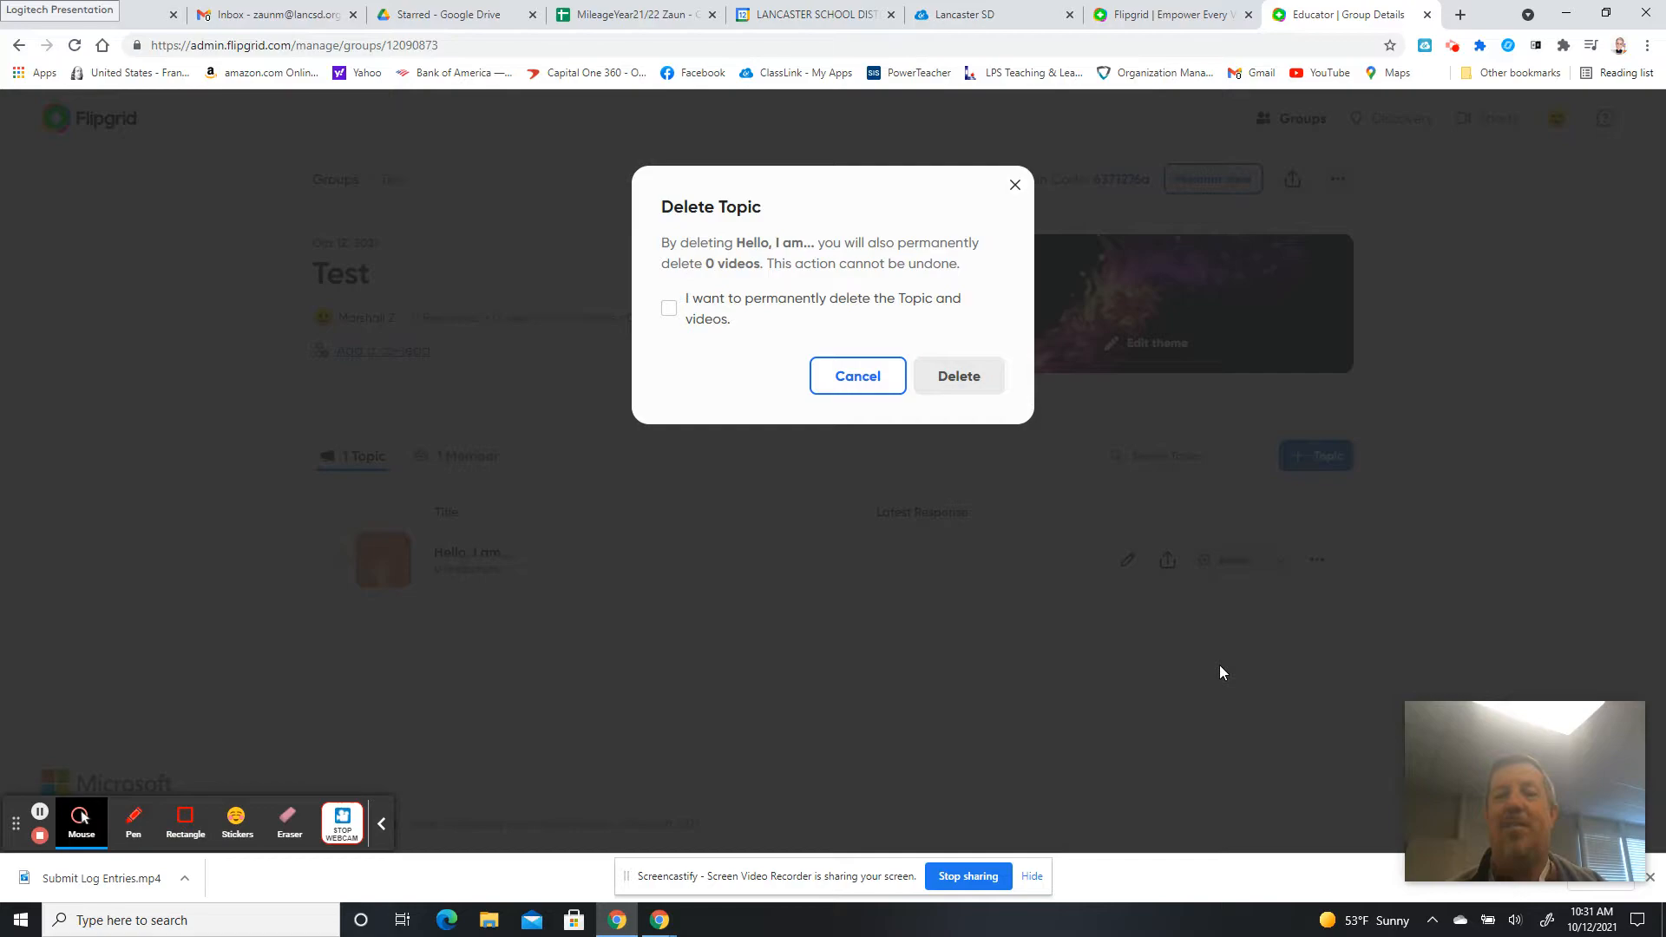
pyautogui.click(773, 301)
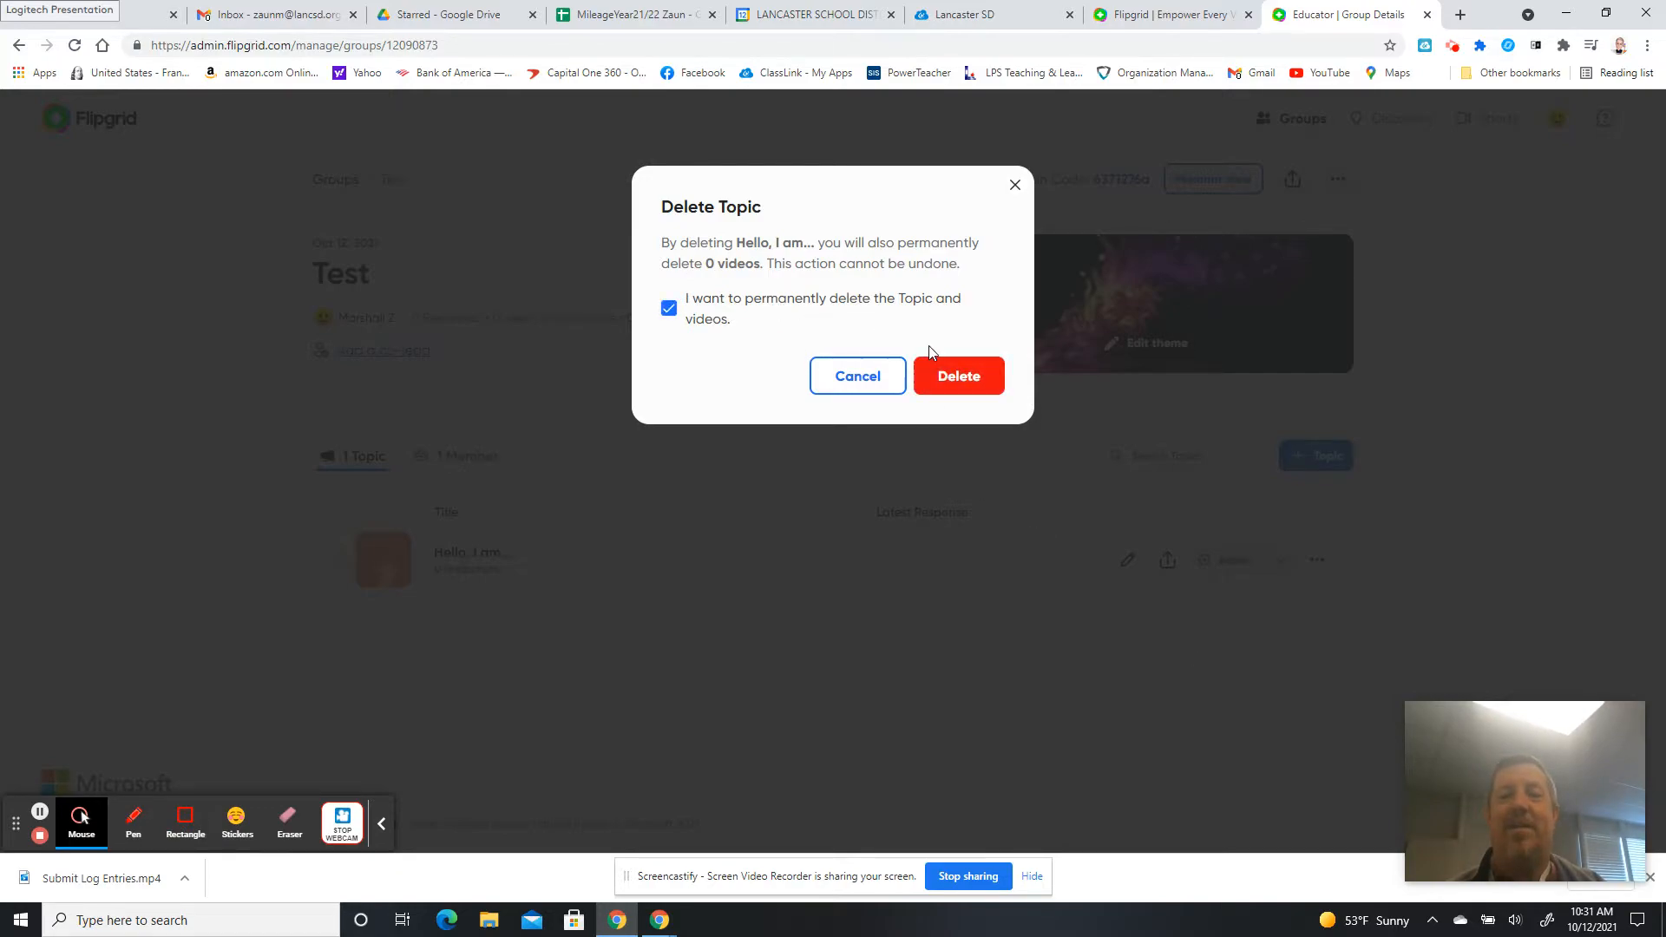
pyautogui.click(952, 374)
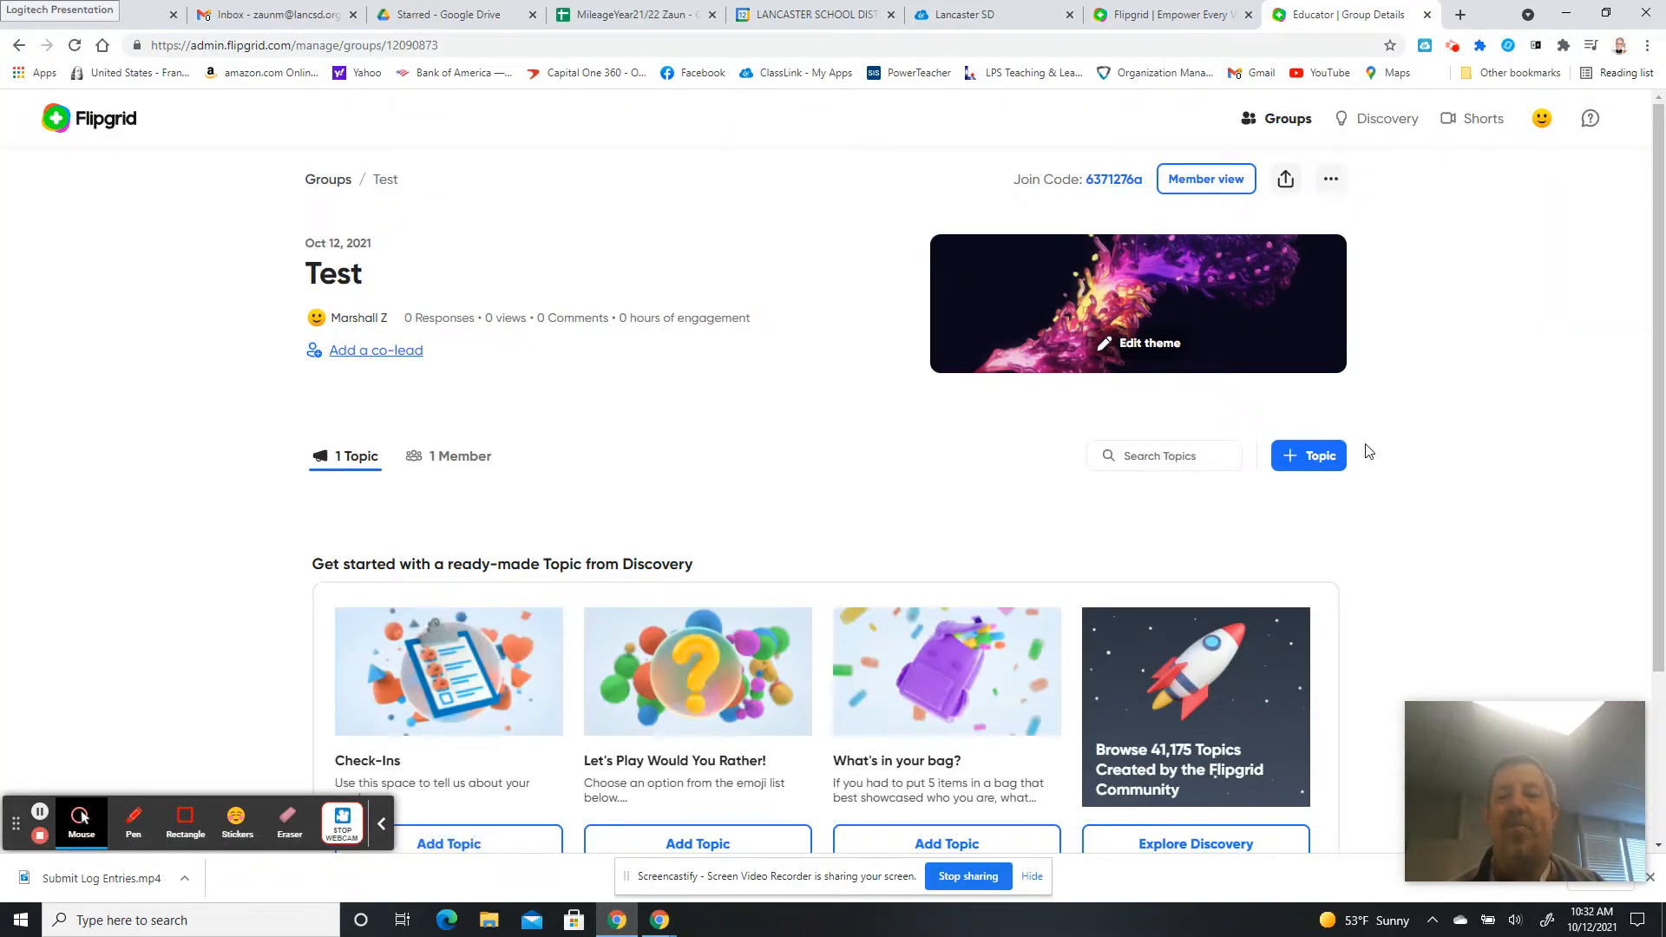
# Copy the Test group's join code, then open and close the Member view preview.
pyautogui.moveTo(1663, 334); pyautogui.dragTo(1663, 334)
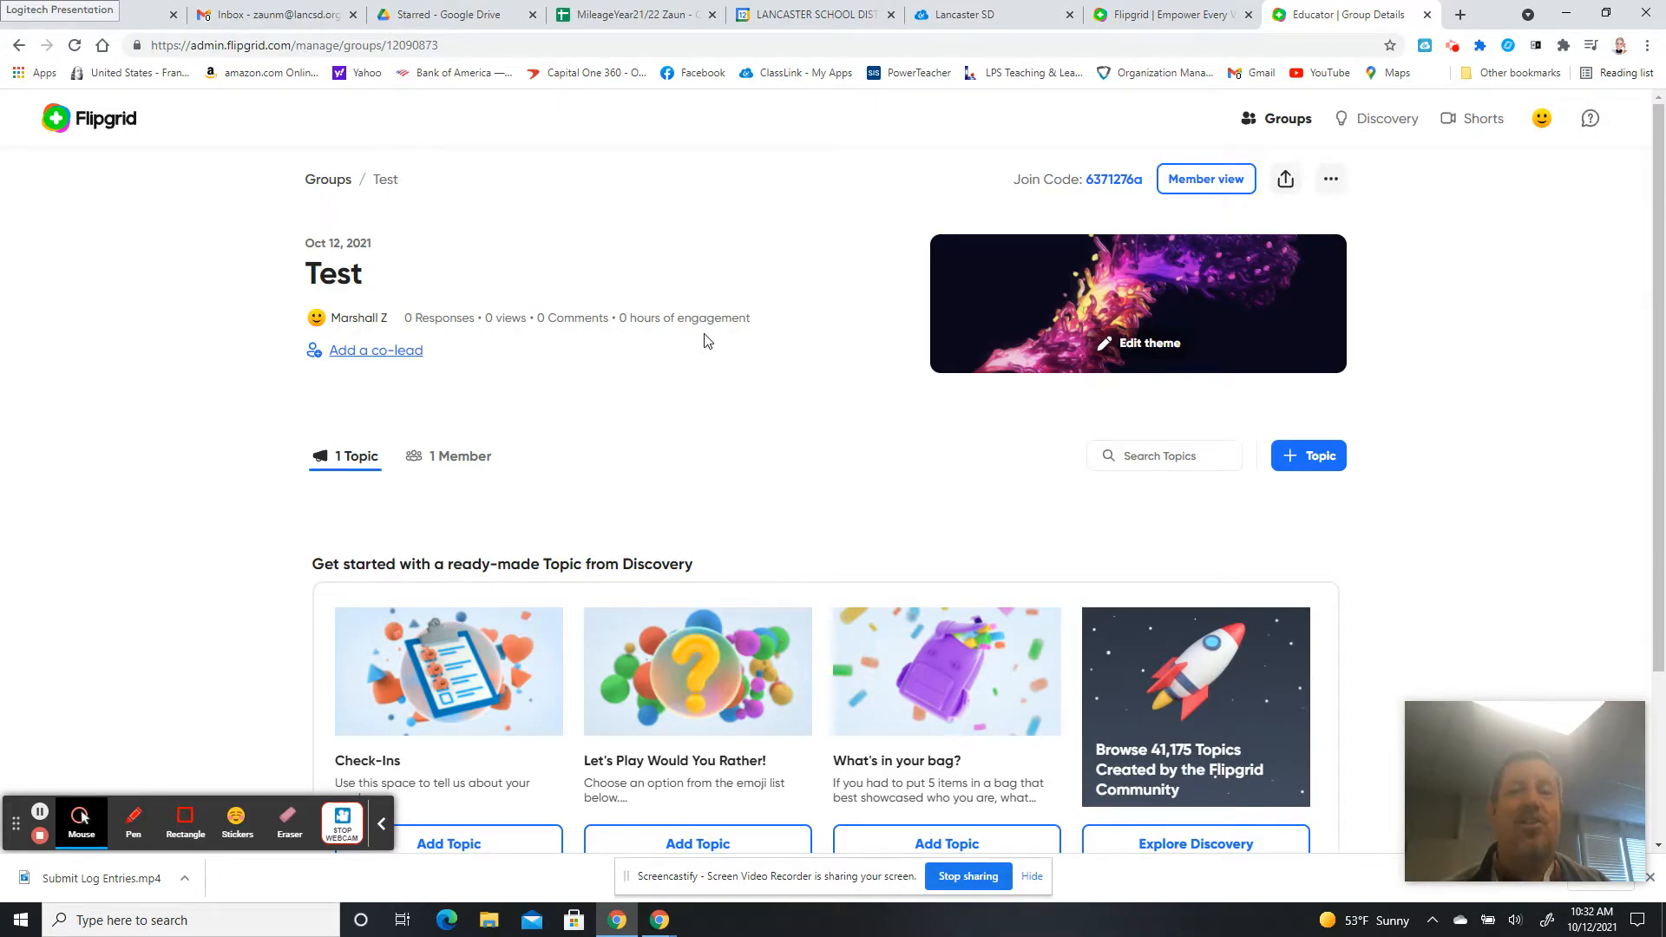
pyautogui.click(1113, 184)
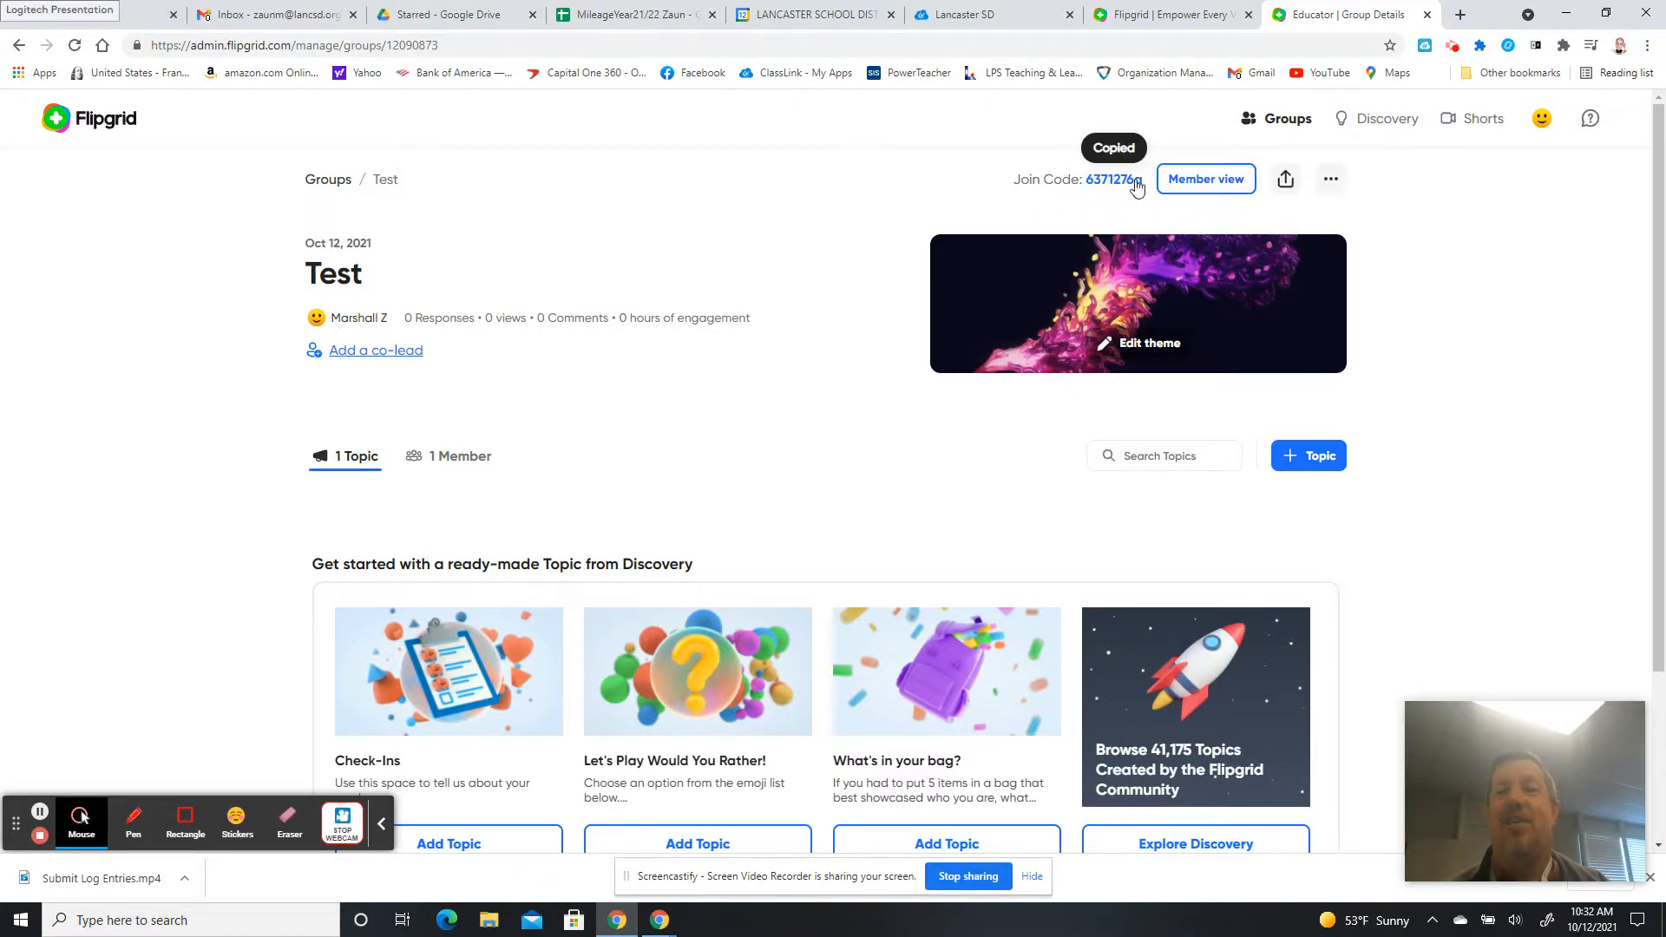
pyautogui.click(1232, 180)
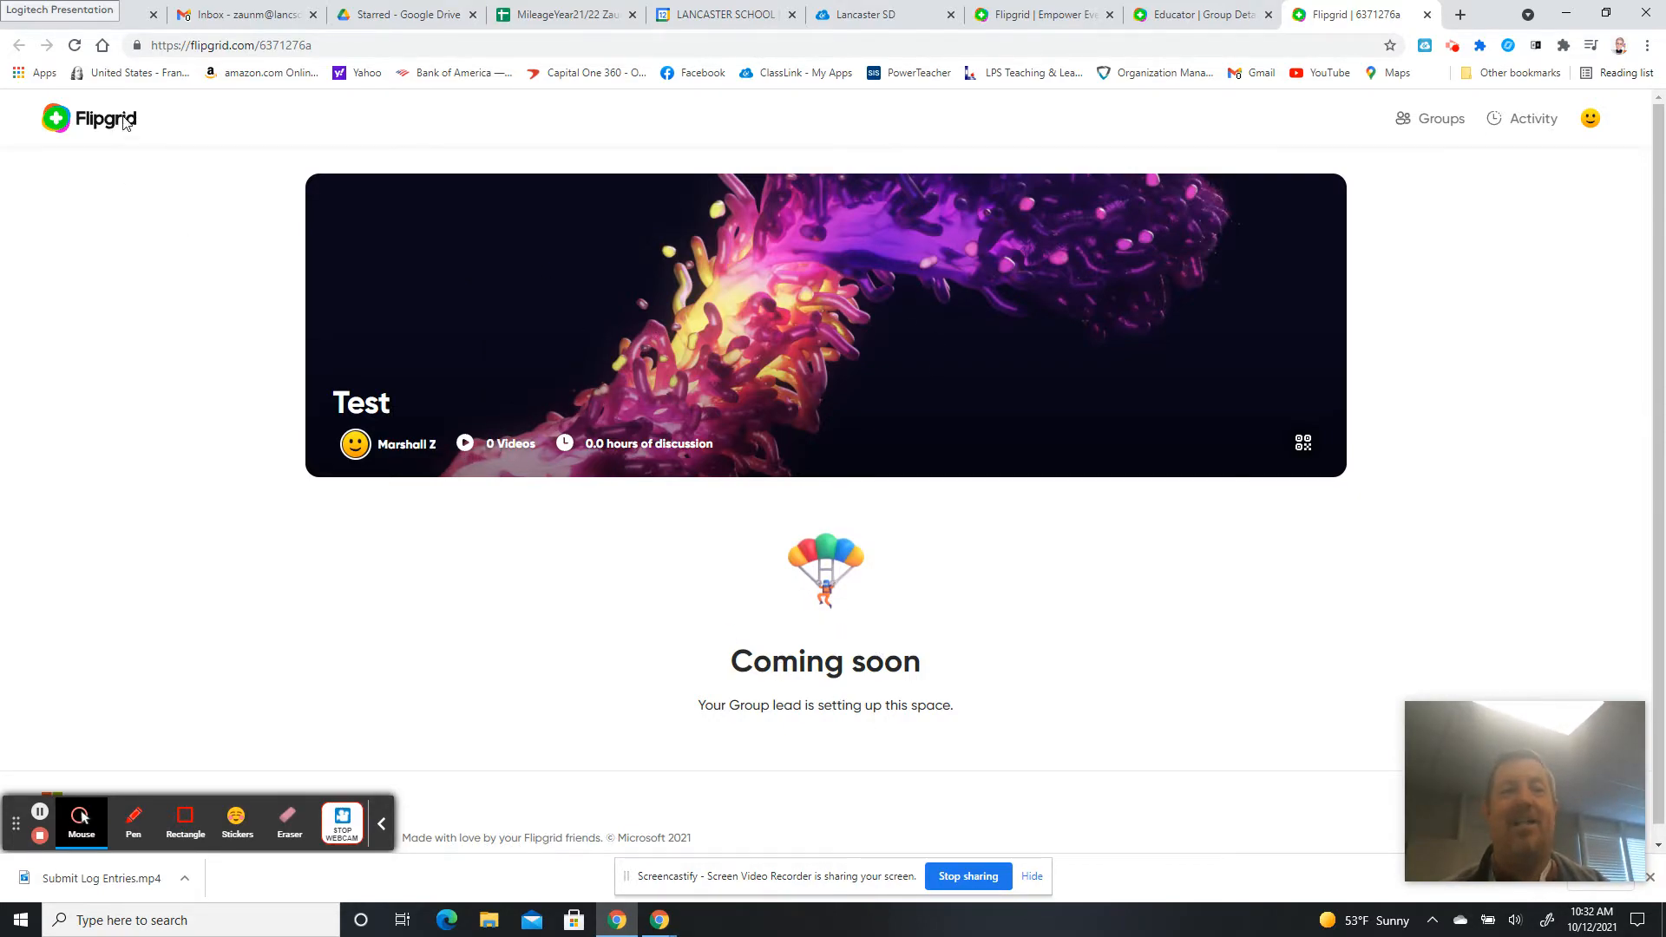
pyautogui.click(1427, 15)
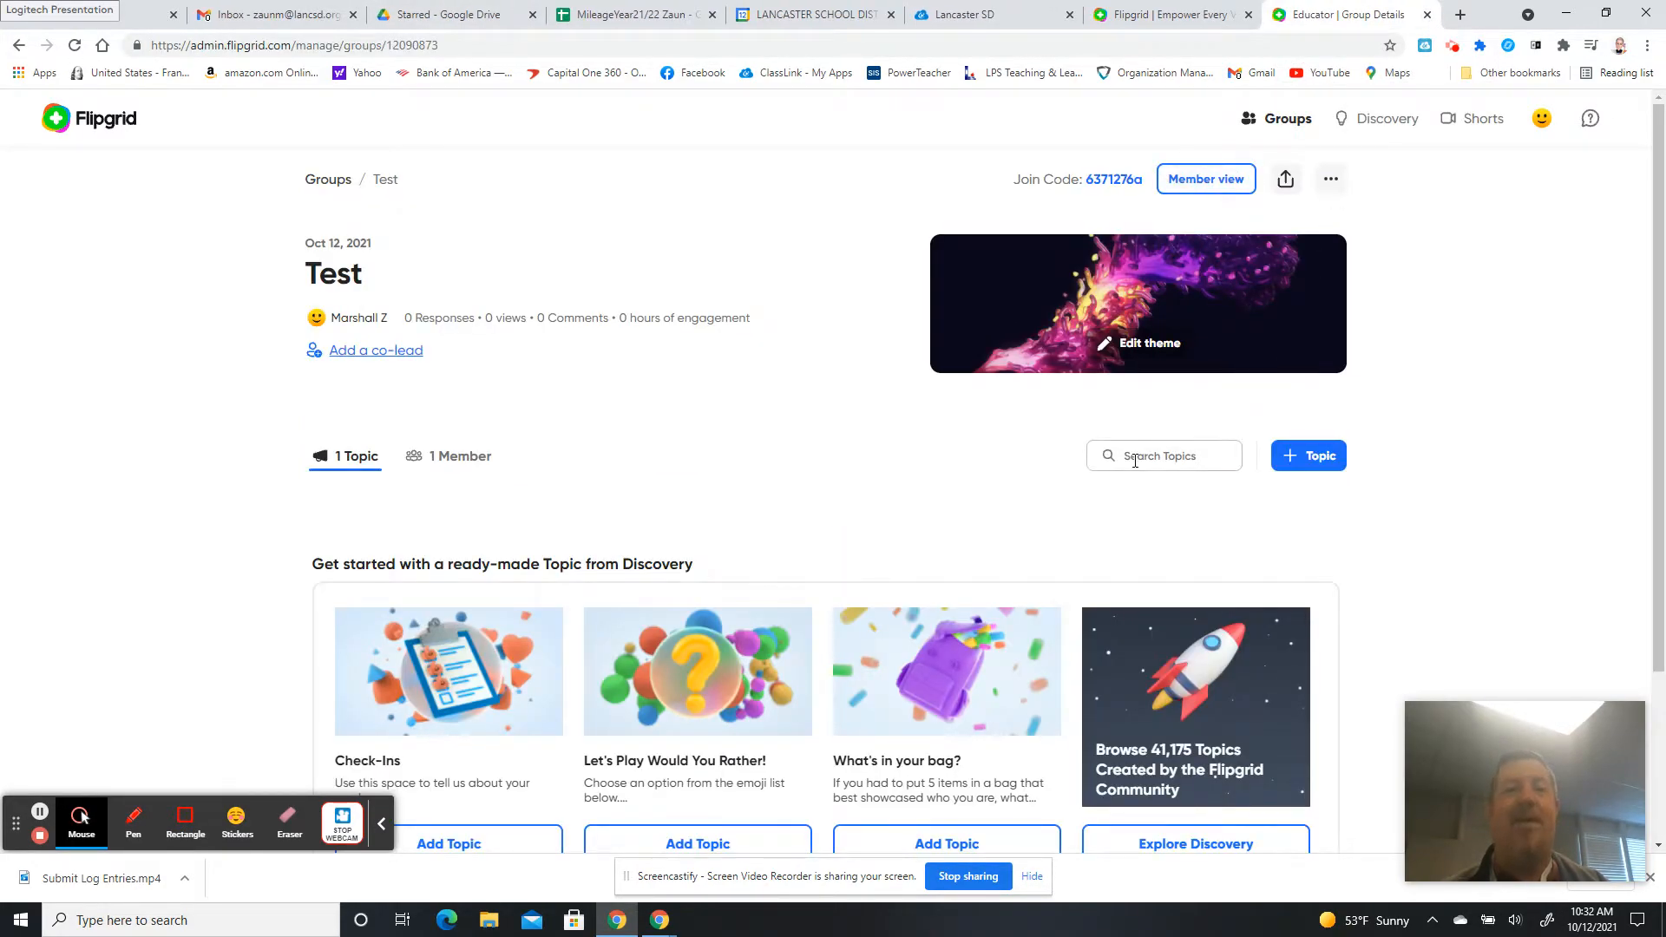
# Open the Create Topic form with + Topic on the Test group page.
pyautogui.click(1318, 466)
# Enter 'Book Club First Book' as the topic title, then go to the description box.
pyautogui.click(654, 355)
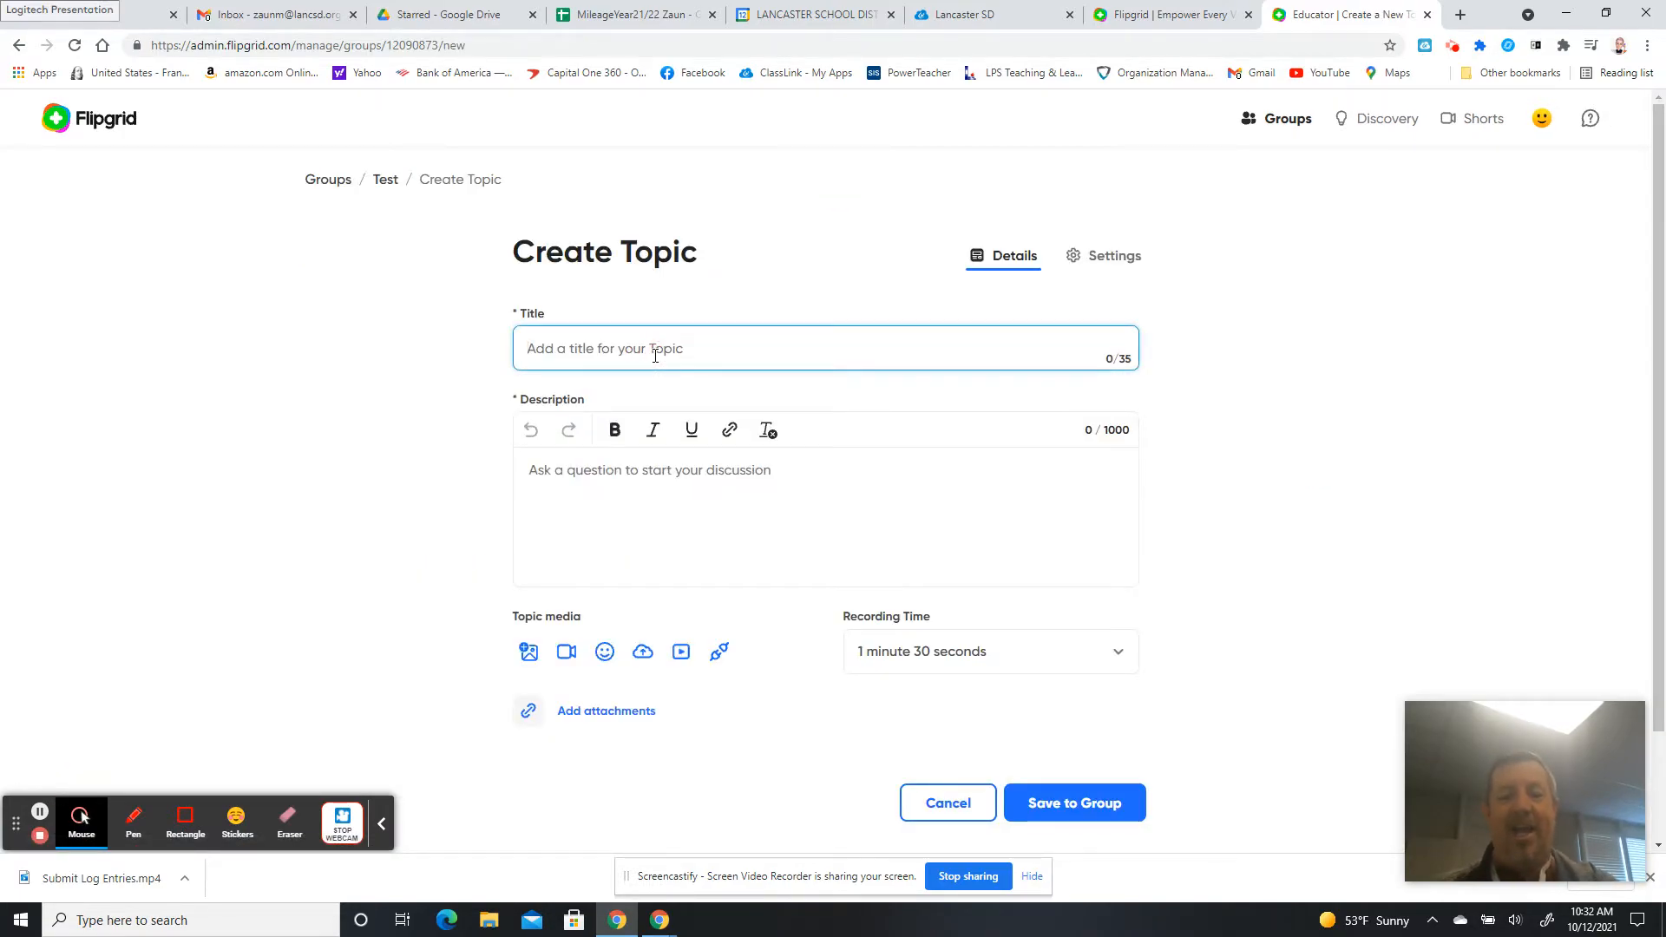
pyautogui.write('Book Club')
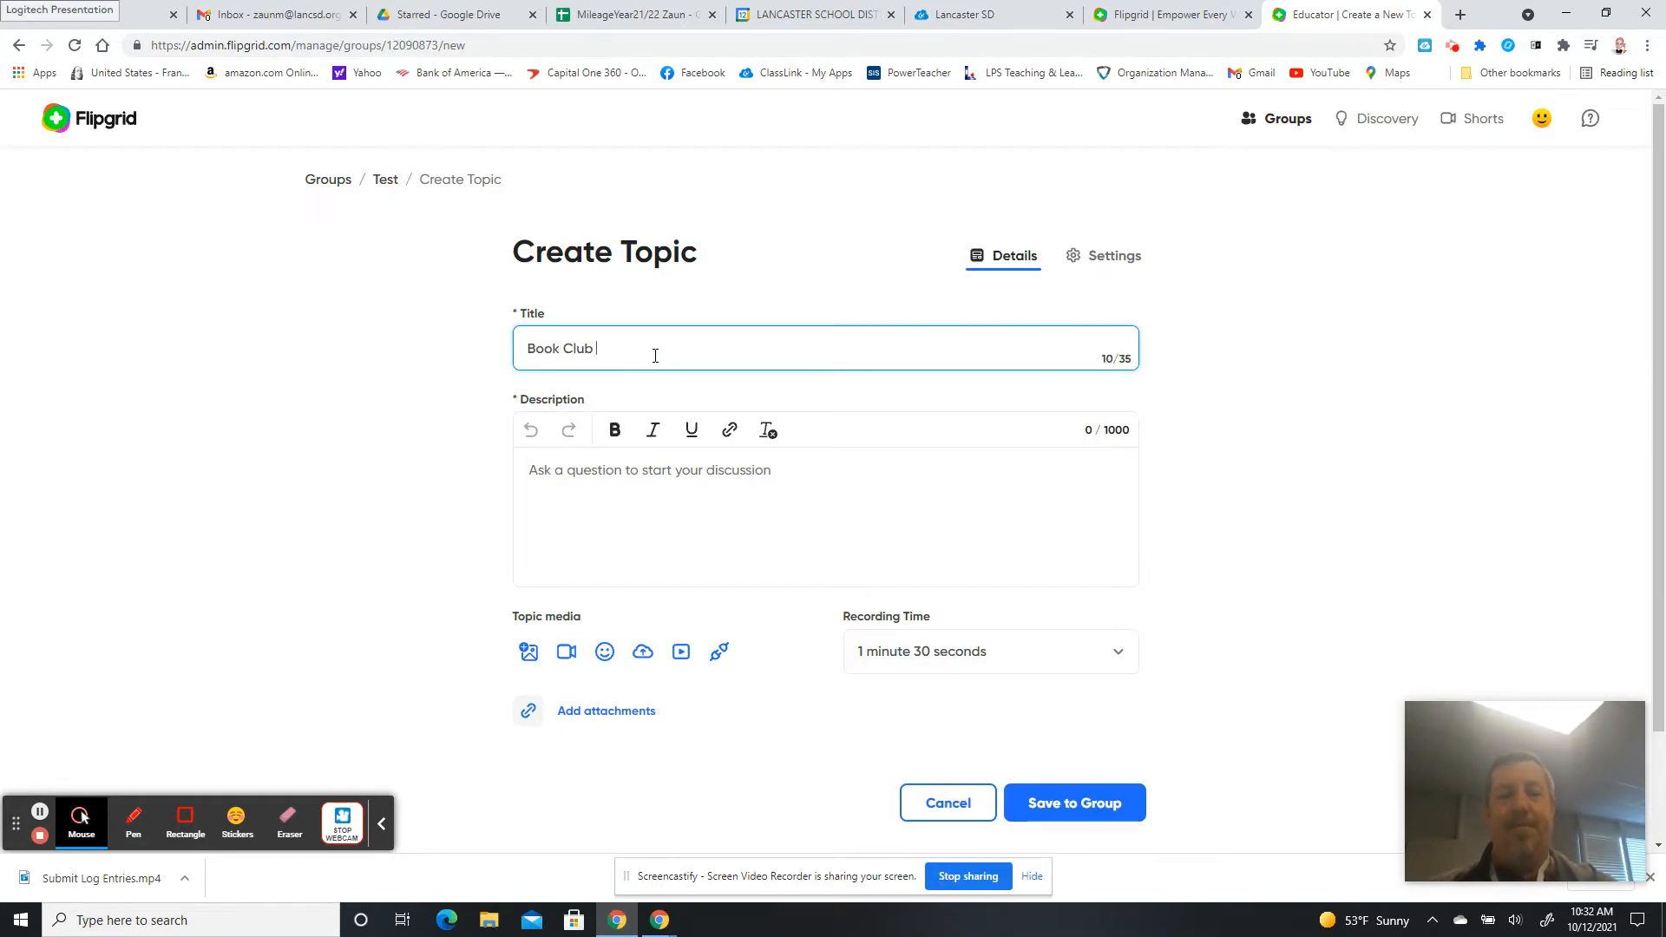
pyautogui.write(' First Book')
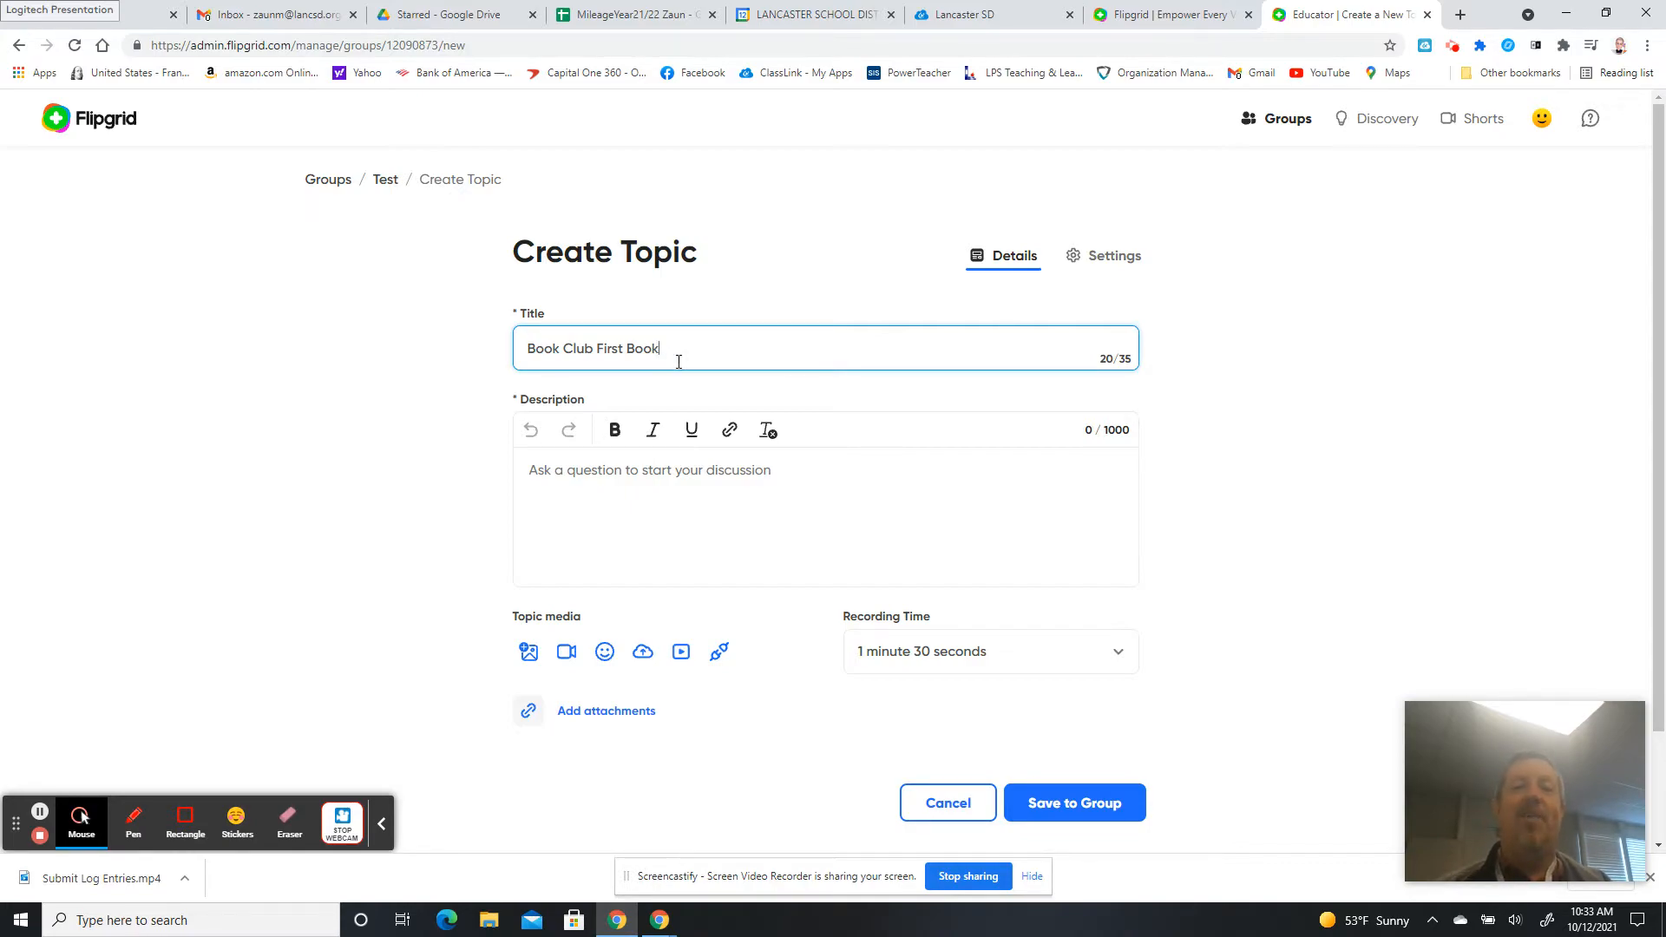
pyautogui.click(622, 476)
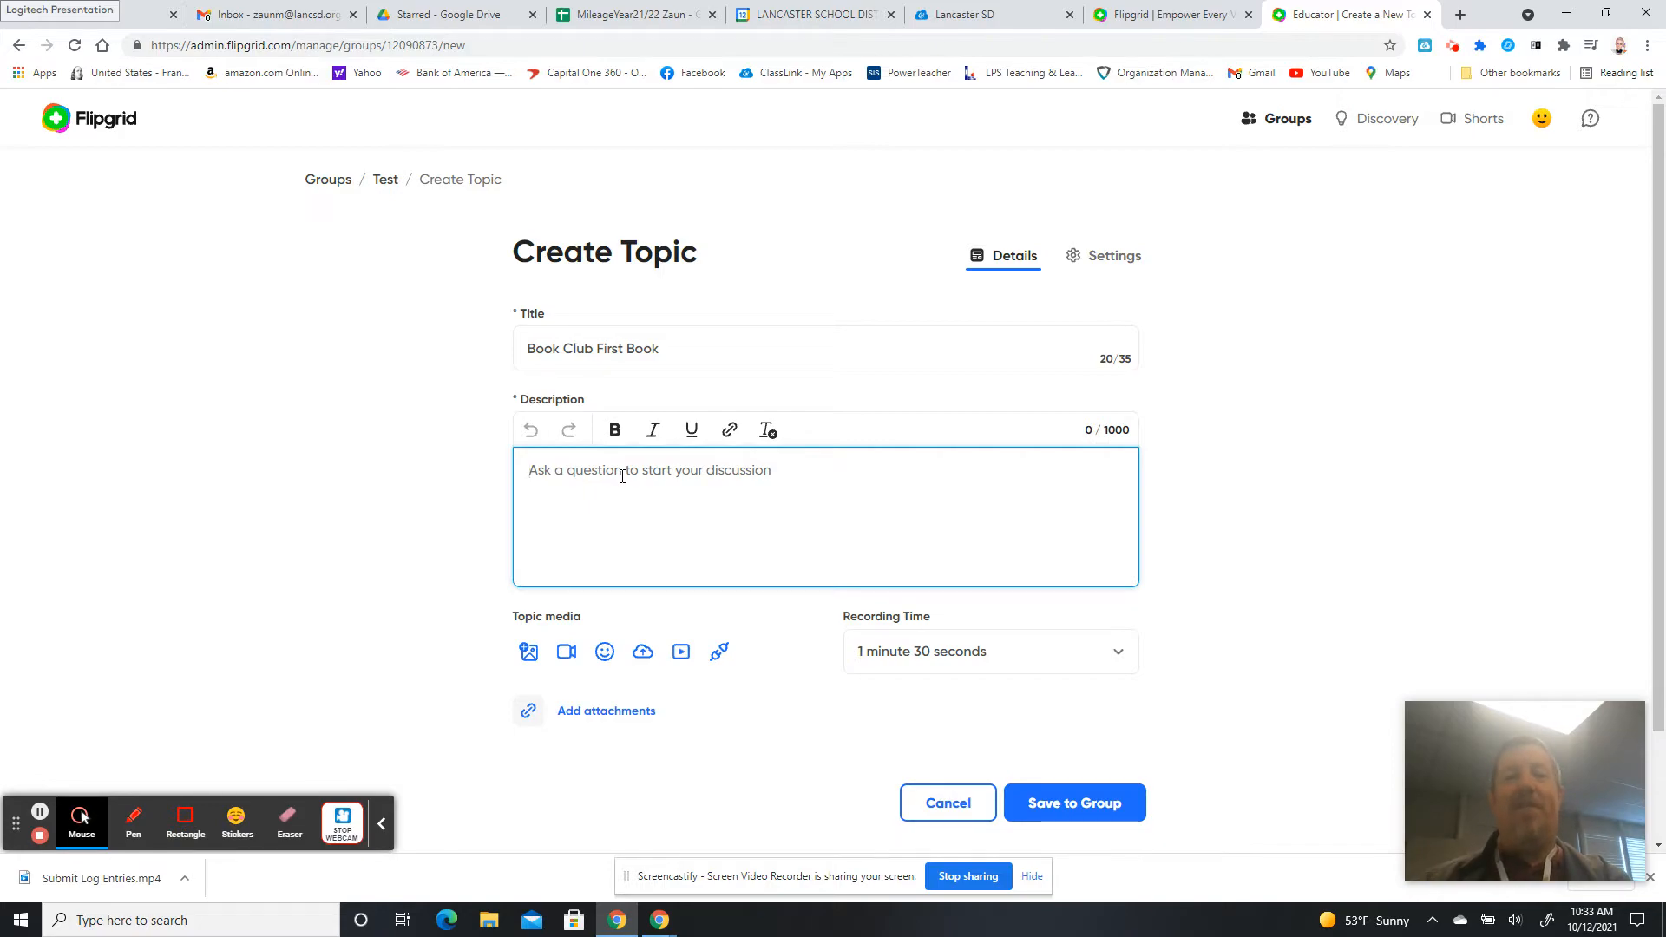
# Enter a description asking about the theme of "Hatchet" by Gary Paulsen, favourite characters and recommending it, correcting 'reccomend'.
pyautogui.write('What did you think the theme of the book "Hat')
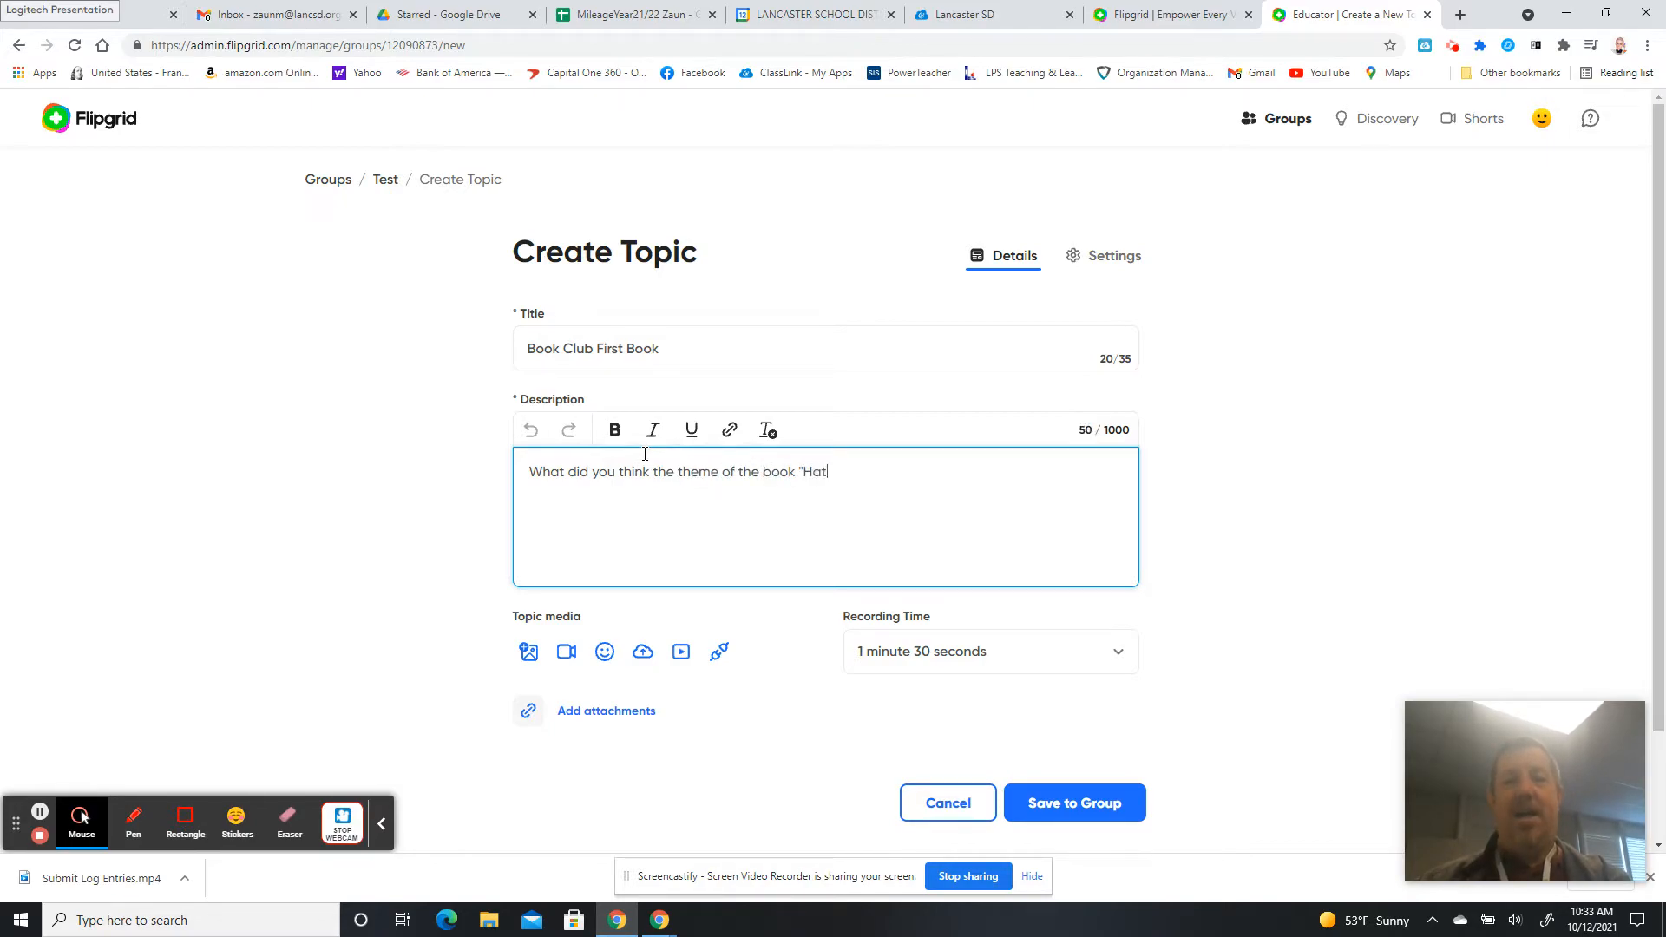
pyautogui.write('chet" by Gary P')
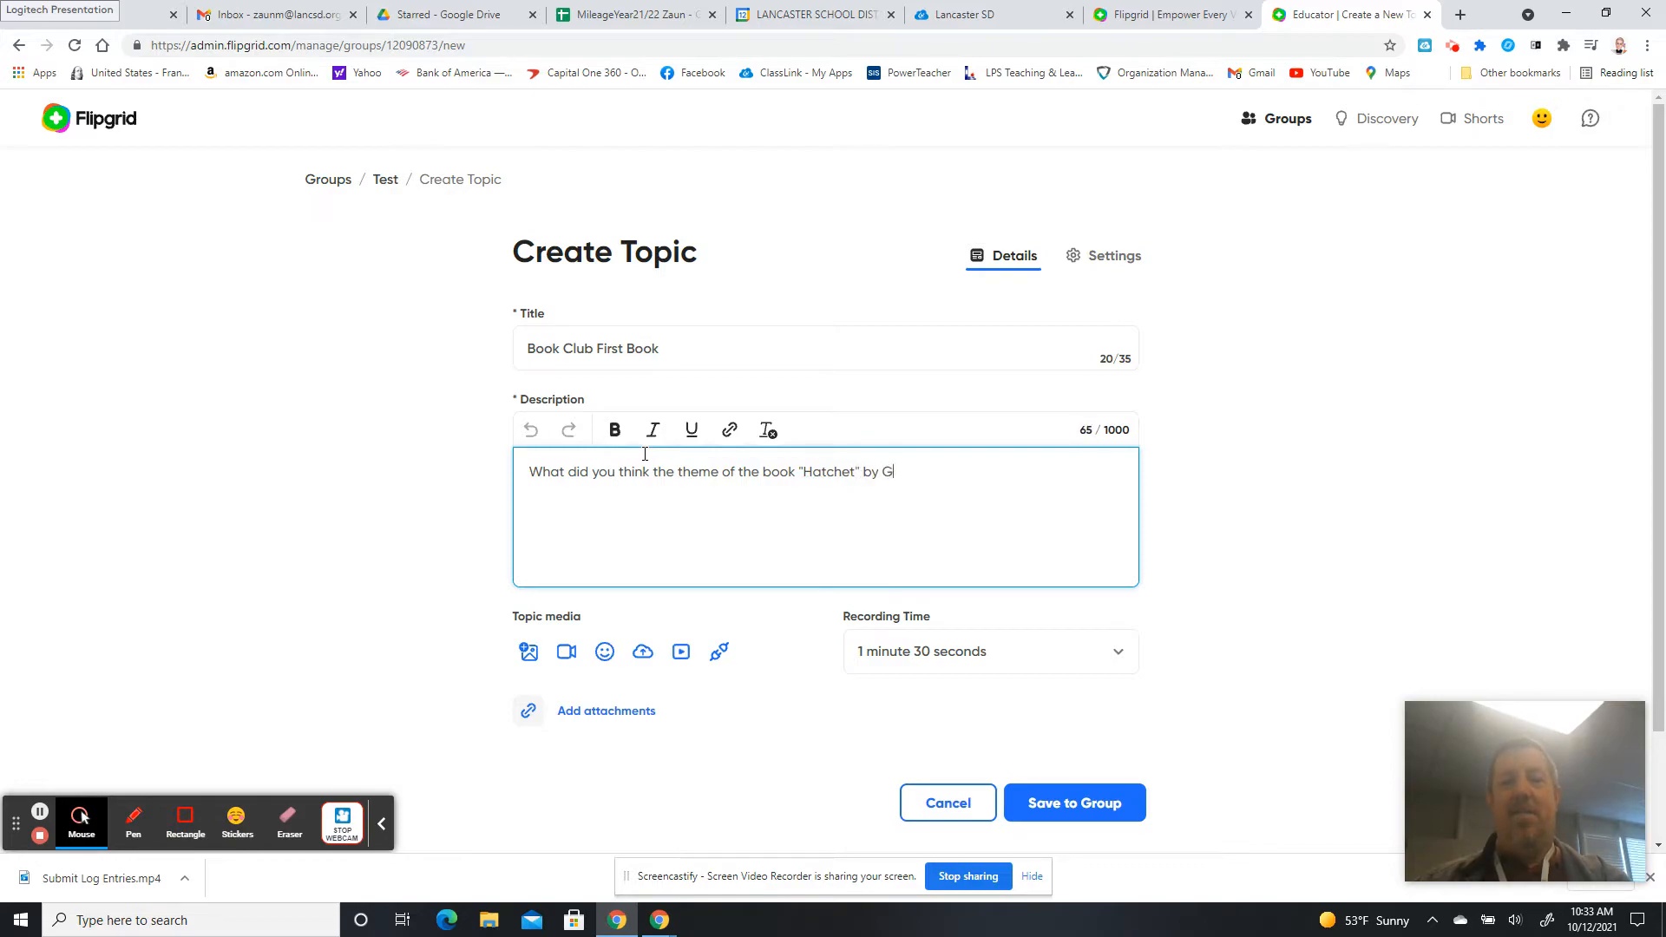
pyautogui.write('sen was about?  What')
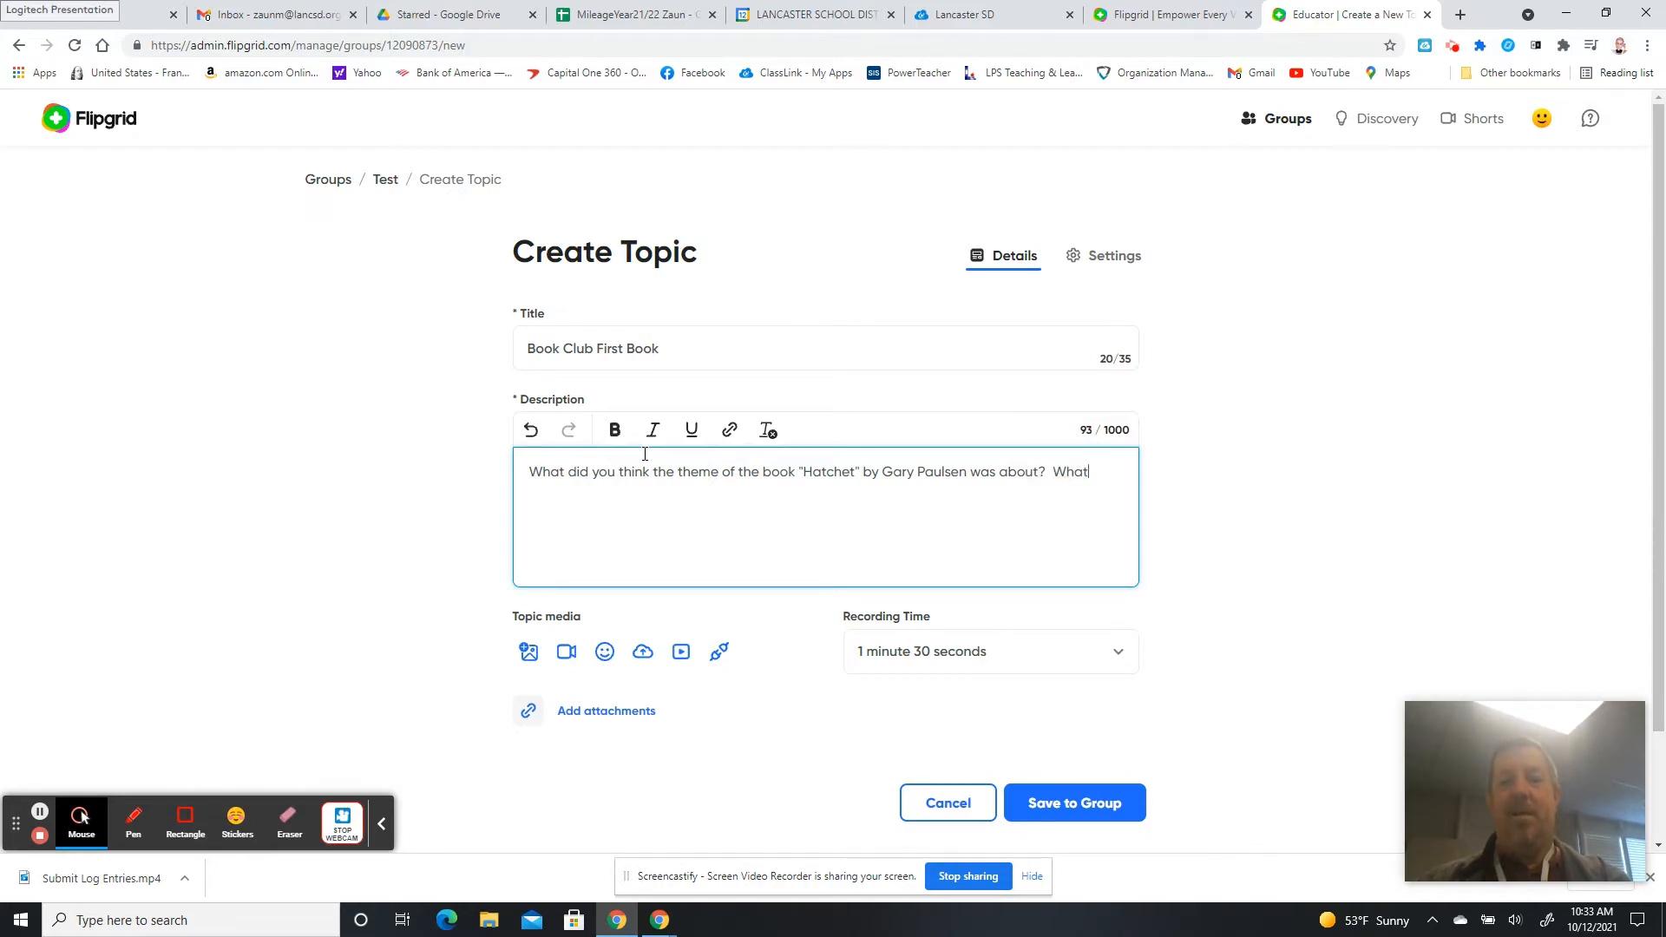
pyautogui.write(' were your favorite characters?   W')
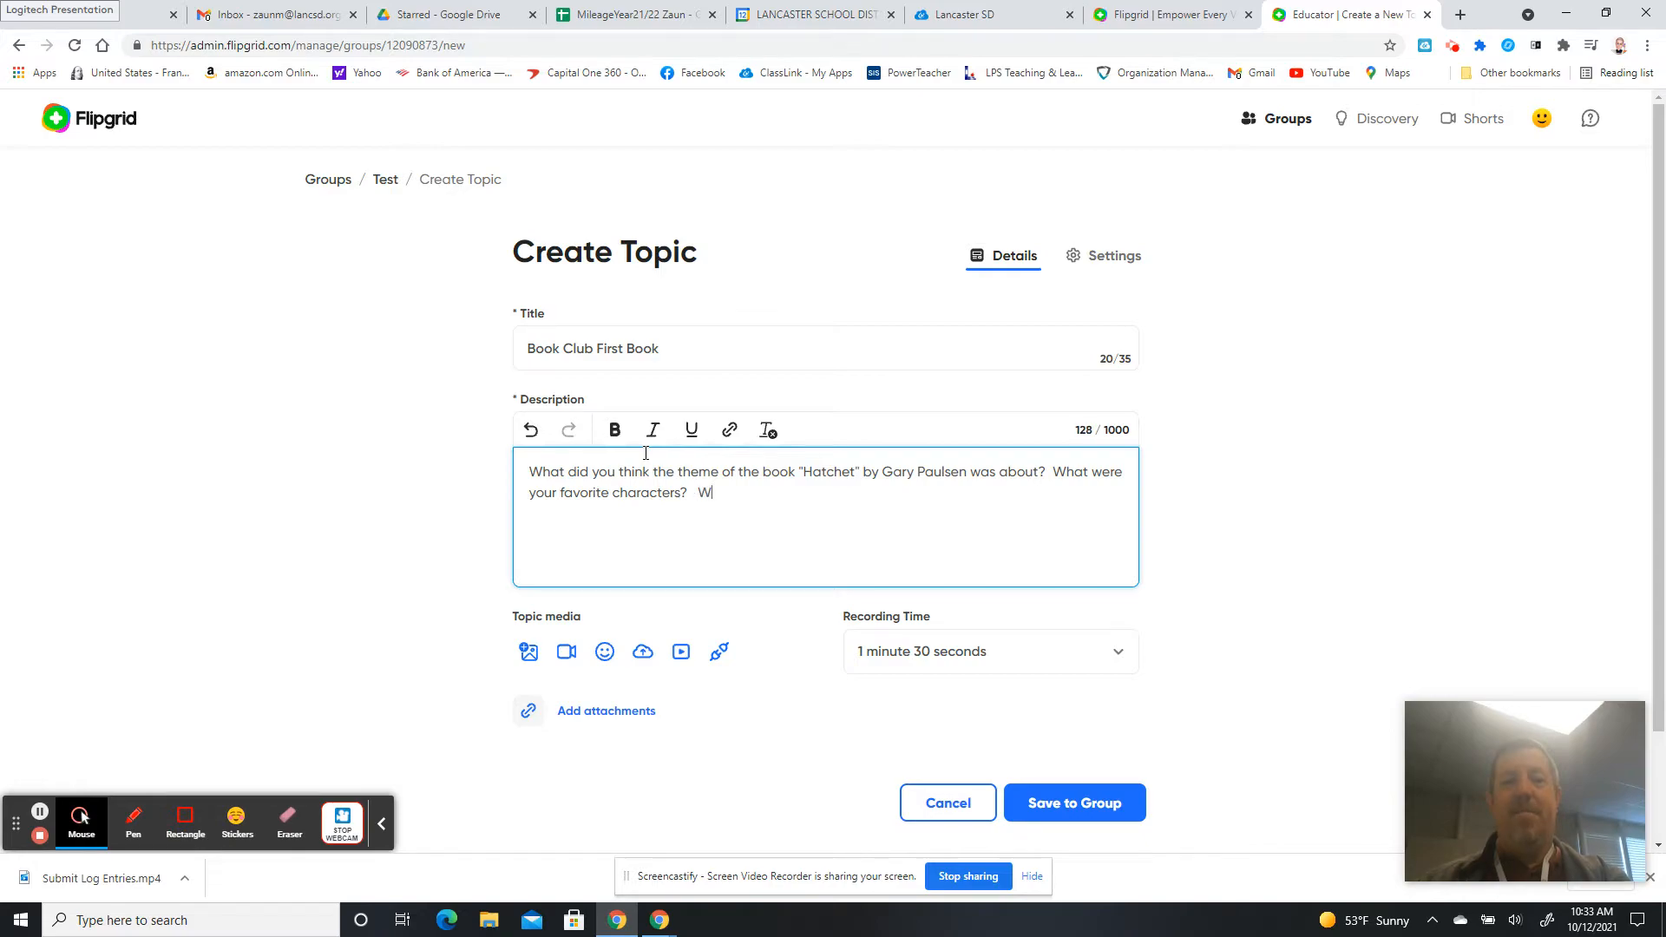
pyautogui.write('ould you reccomend this bo')
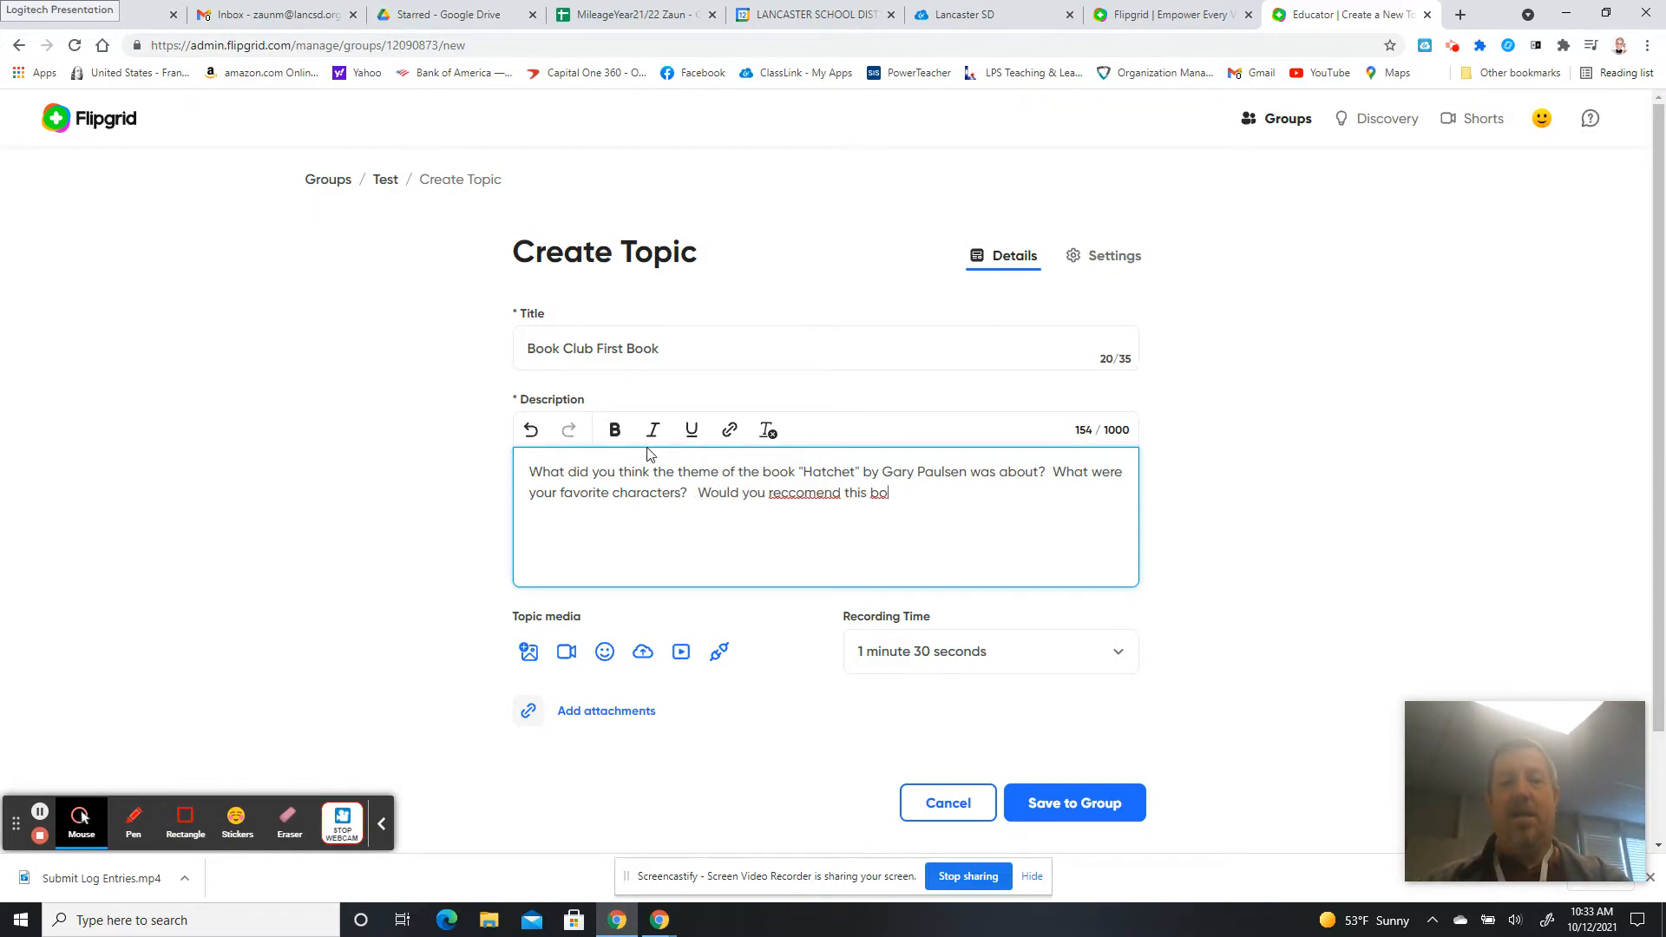
pyautogui.write('ok to others?')
pyautogui.rightClick(784, 494)
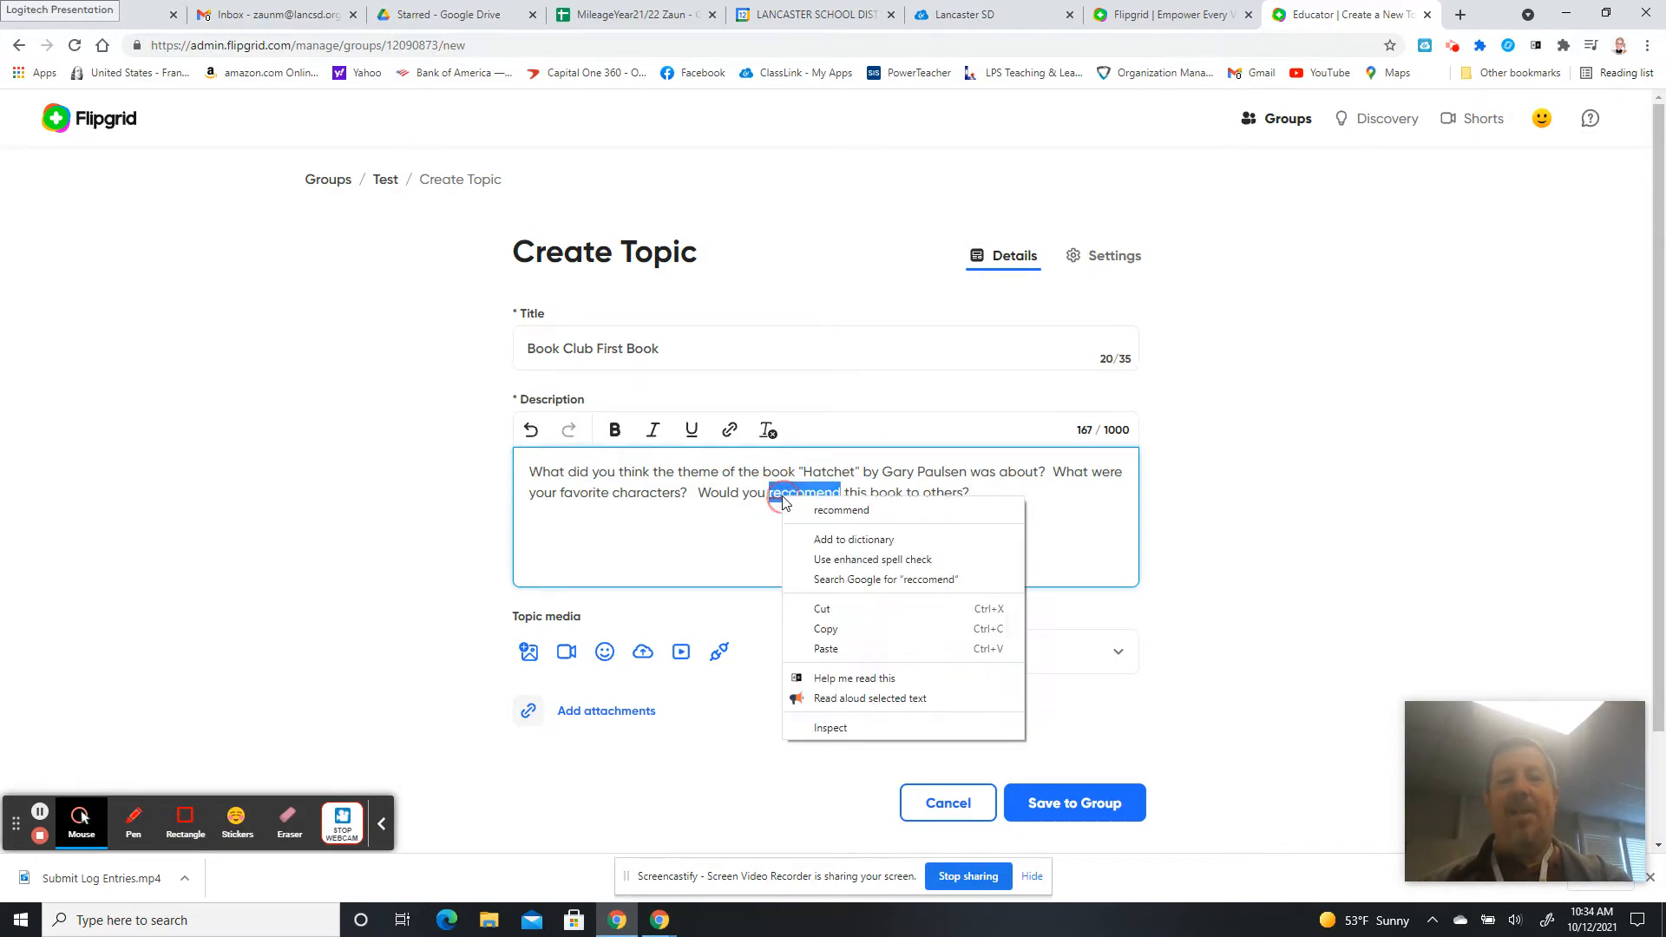
pyautogui.click(805, 508)
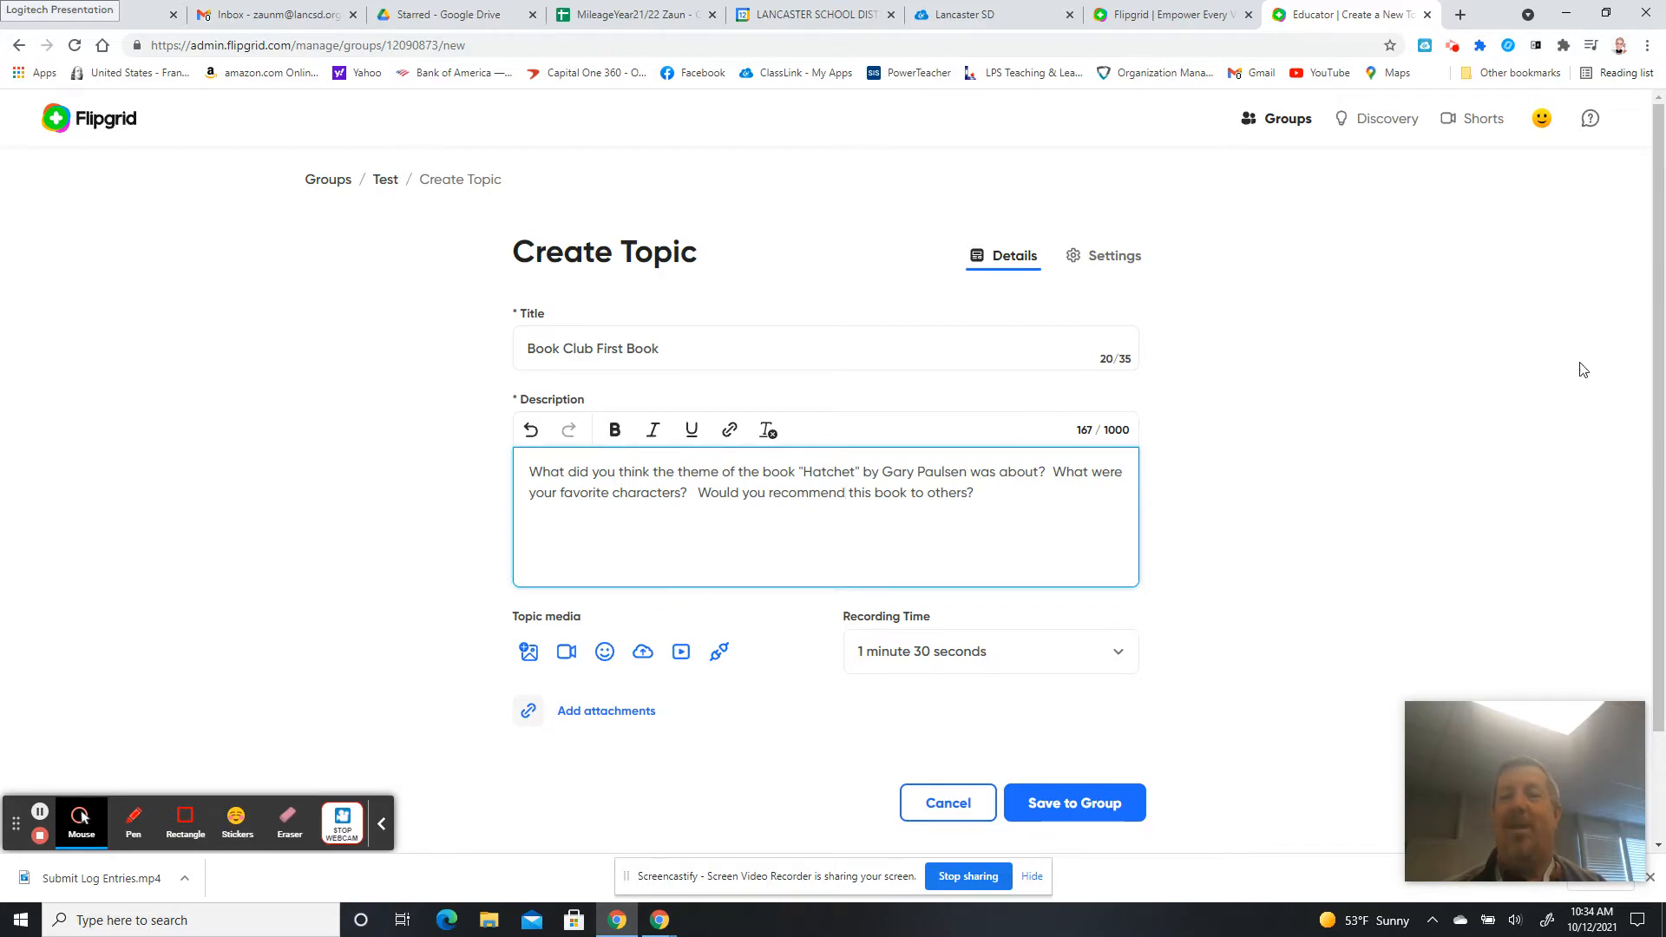
# Leave the recording time at 1 minute 30 seconds and bring up the attachment link form.
pyautogui.moveTo(1663, 354); pyautogui.dragTo(1663, 464)
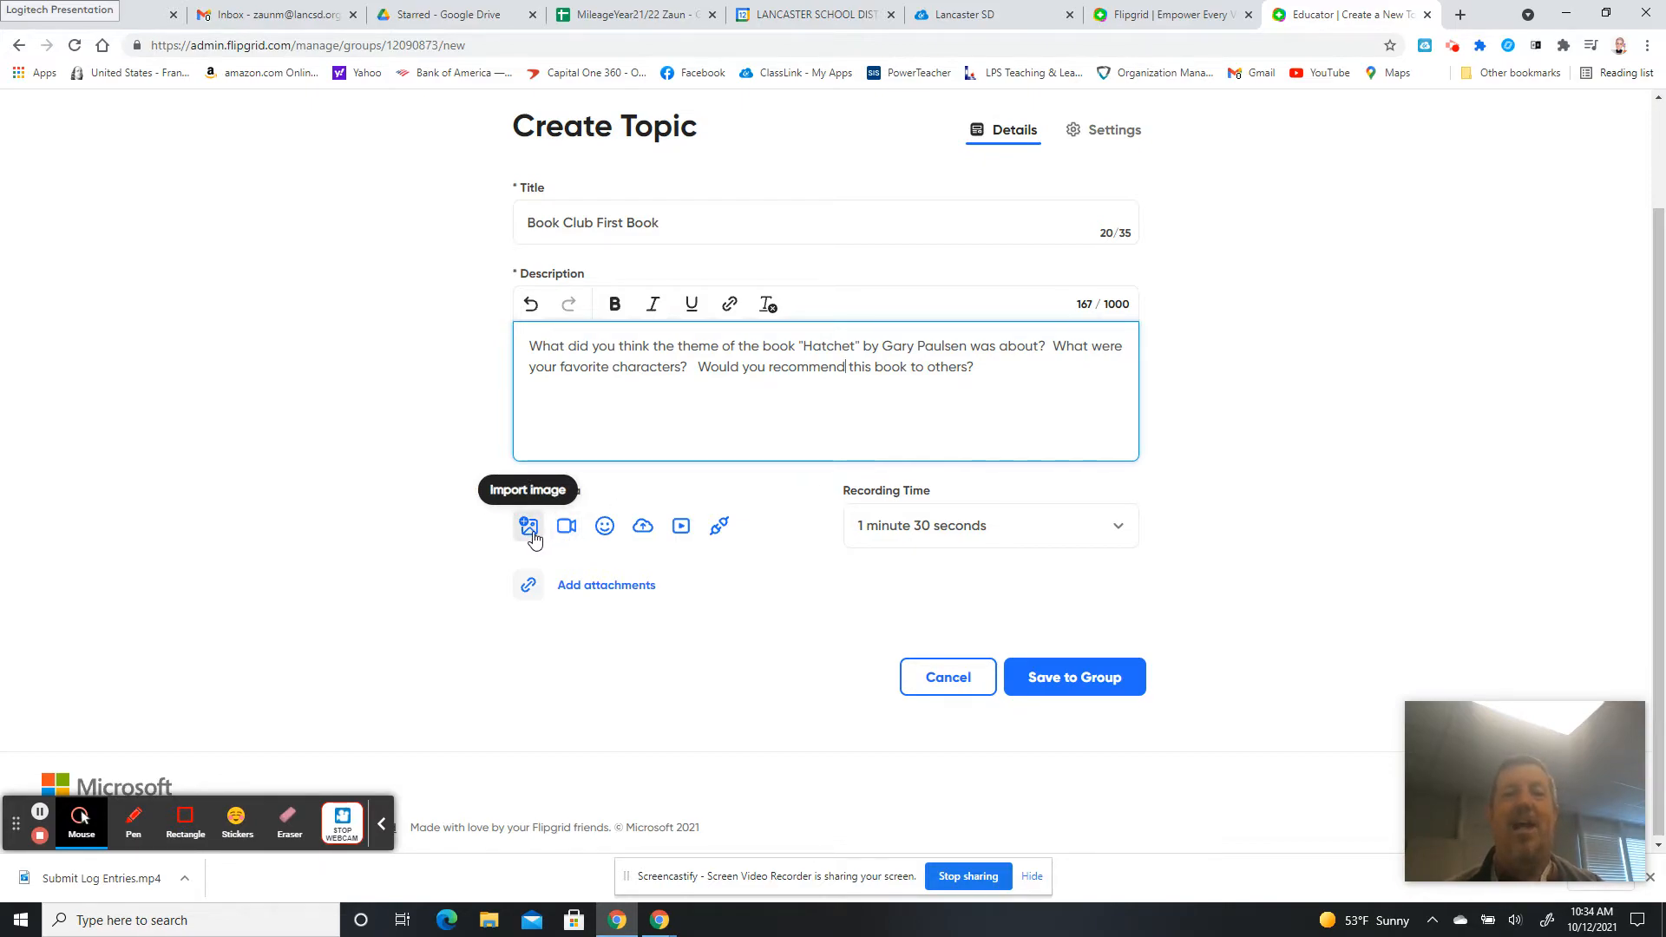
pyautogui.click(956, 541)
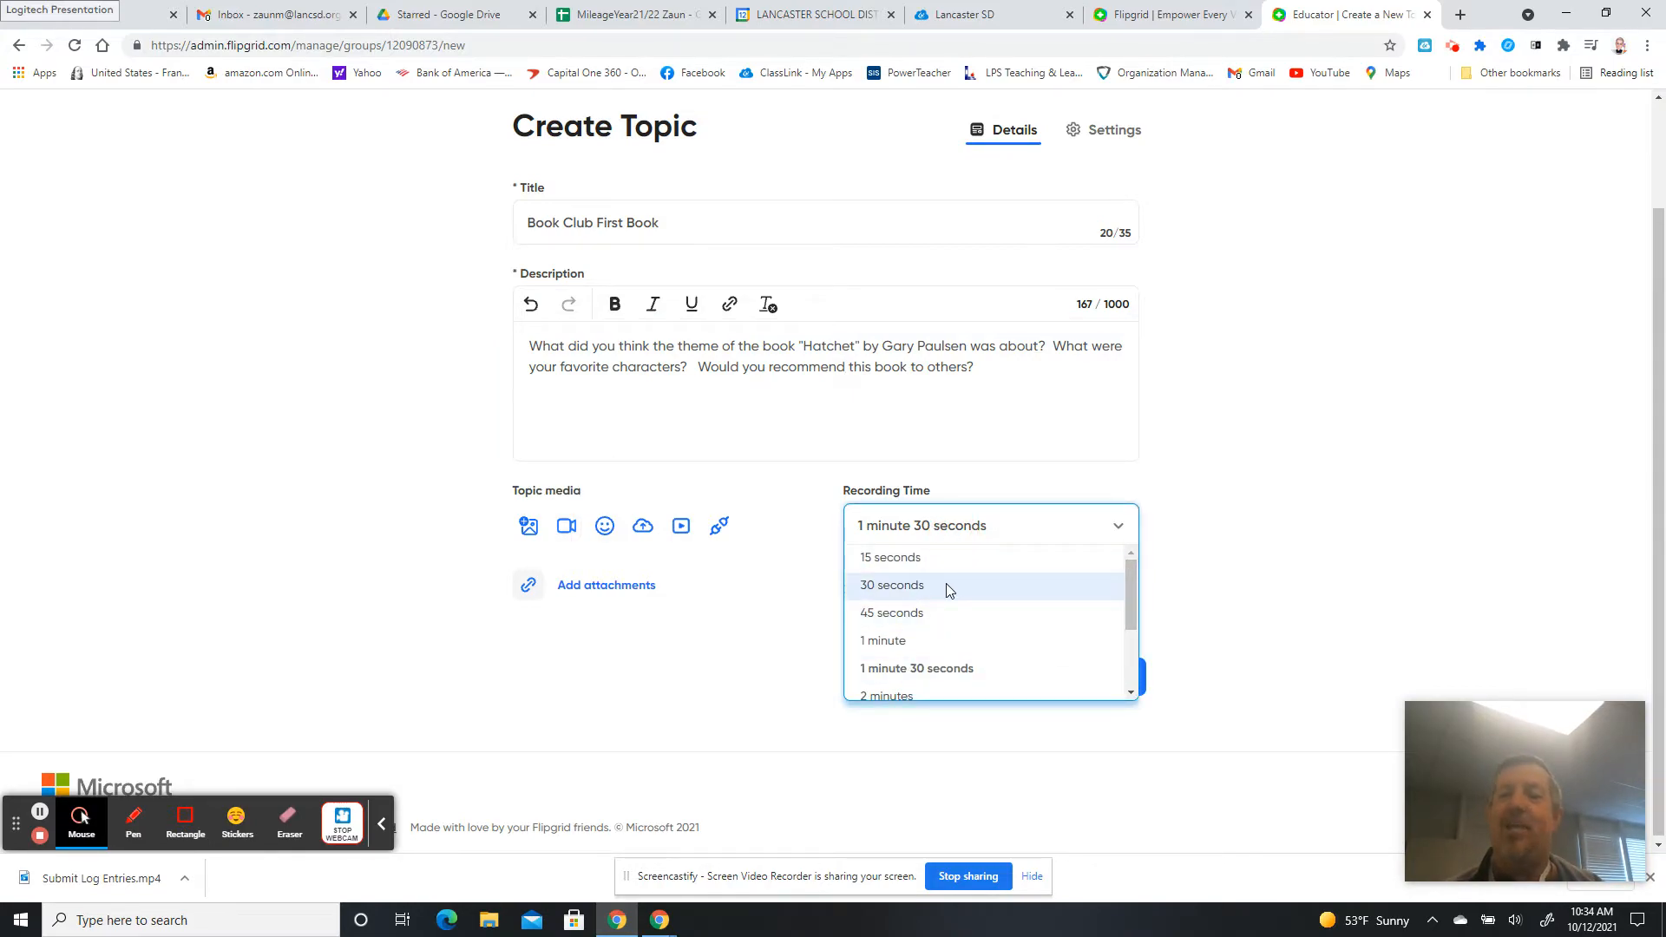
pyautogui.moveTo(1128, 585); pyautogui.dragTo(1131, 648)
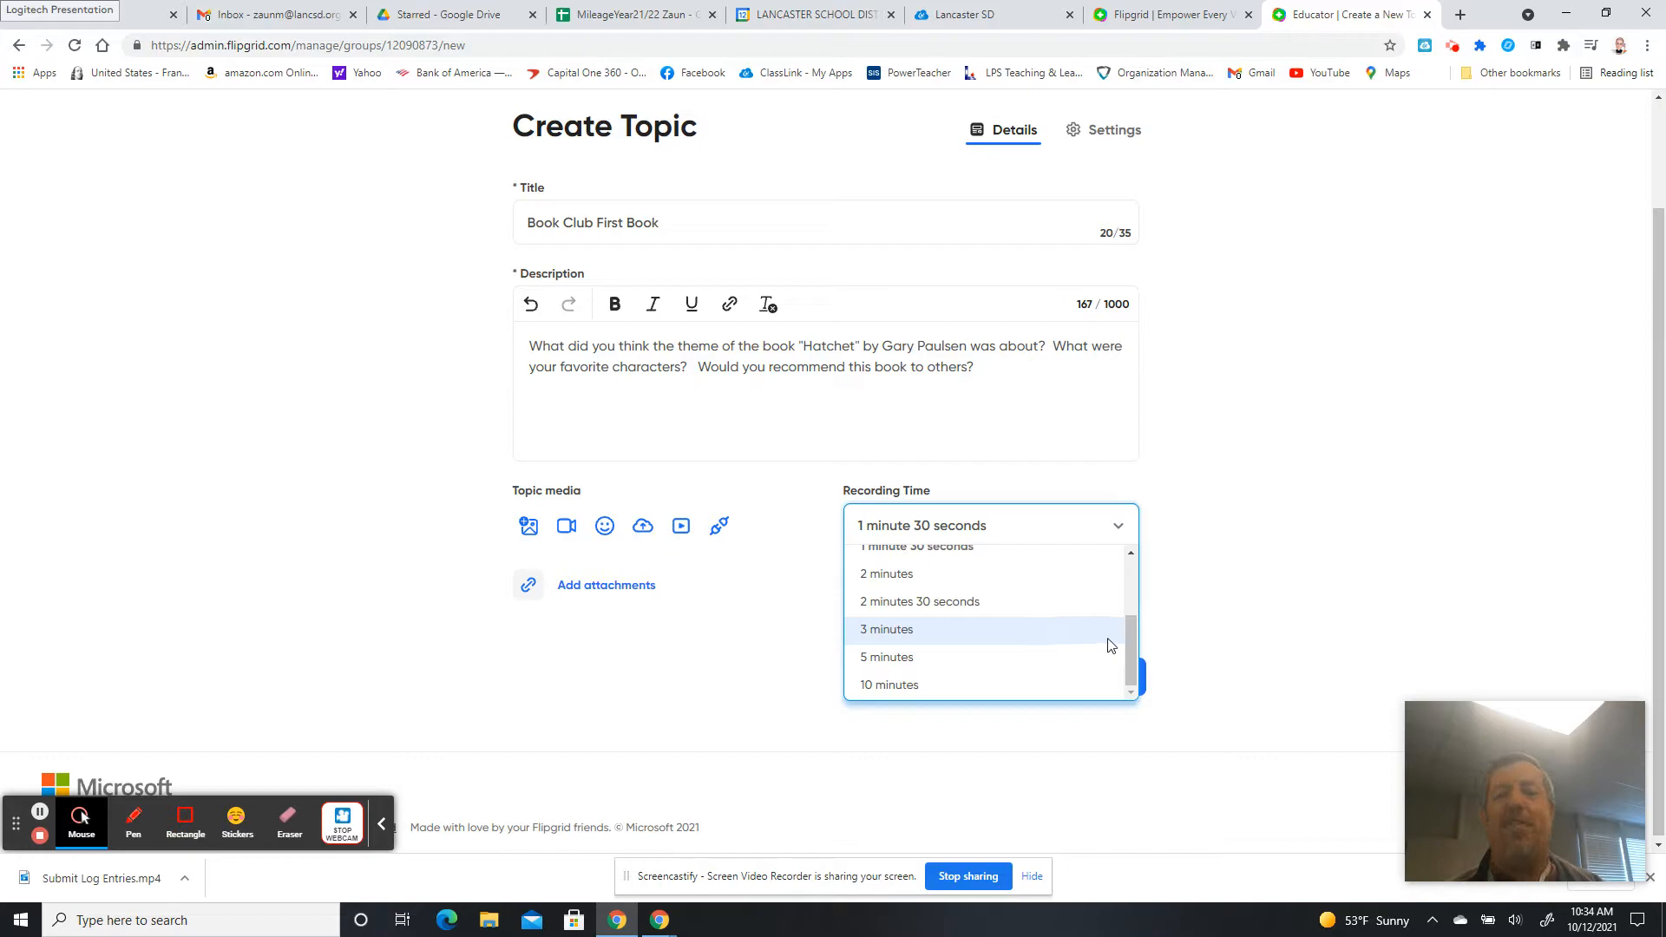
pyautogui.moveTo(1133, 633); pyautogui.dragTo(1128, 544)
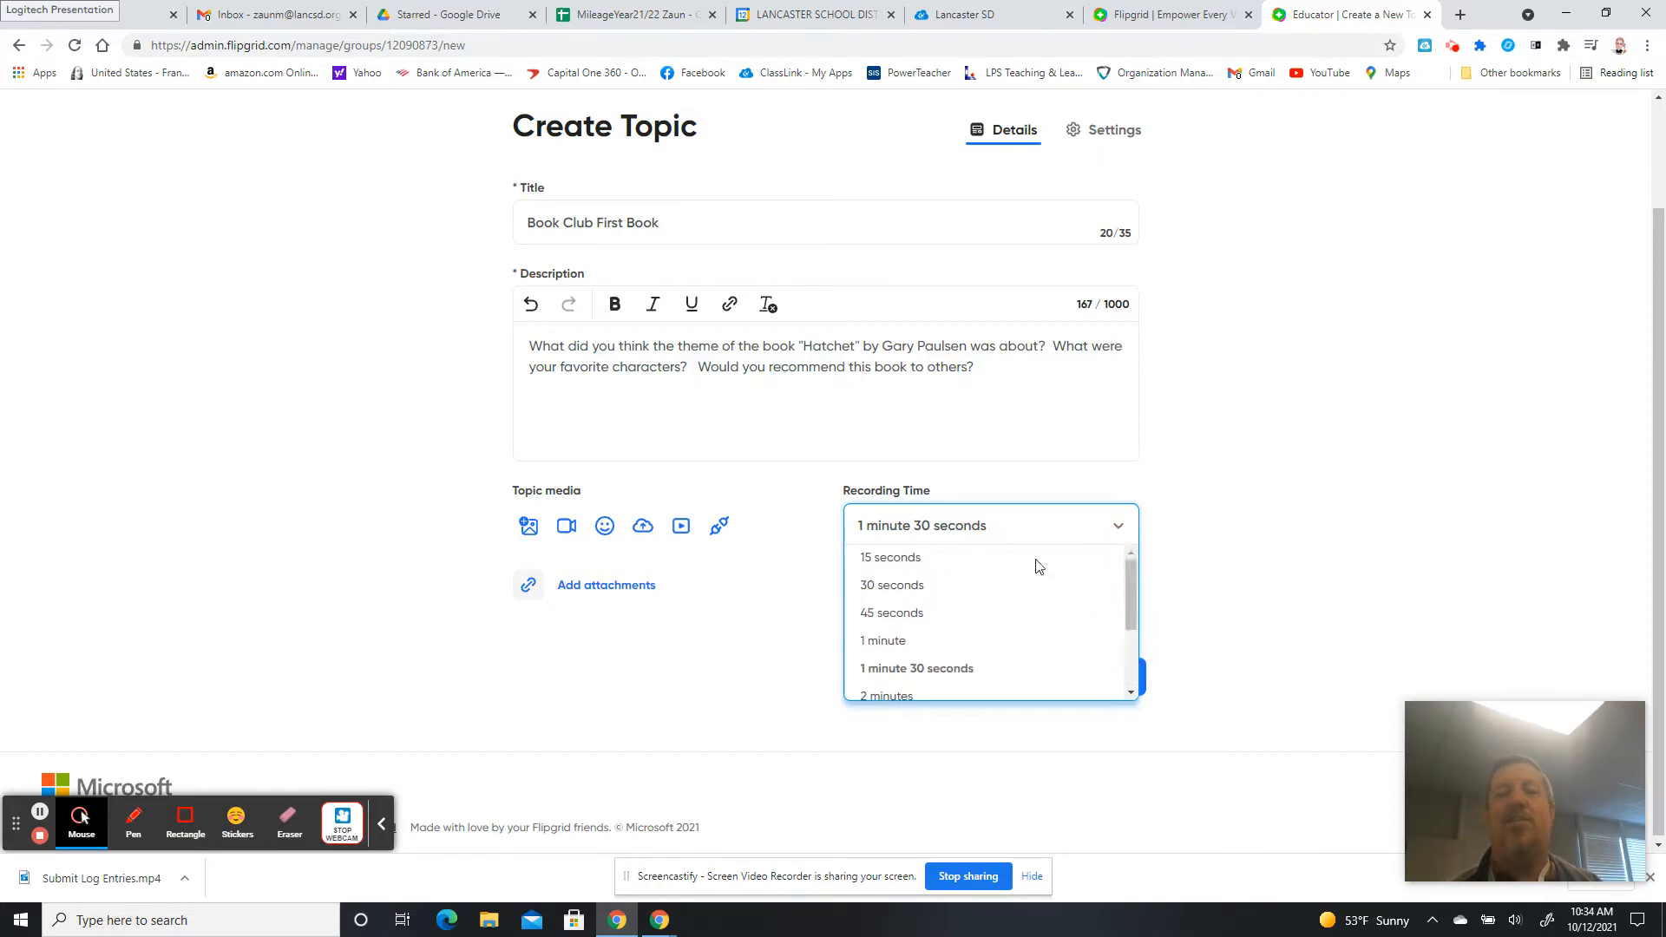
pyautogui.click(787, 625)
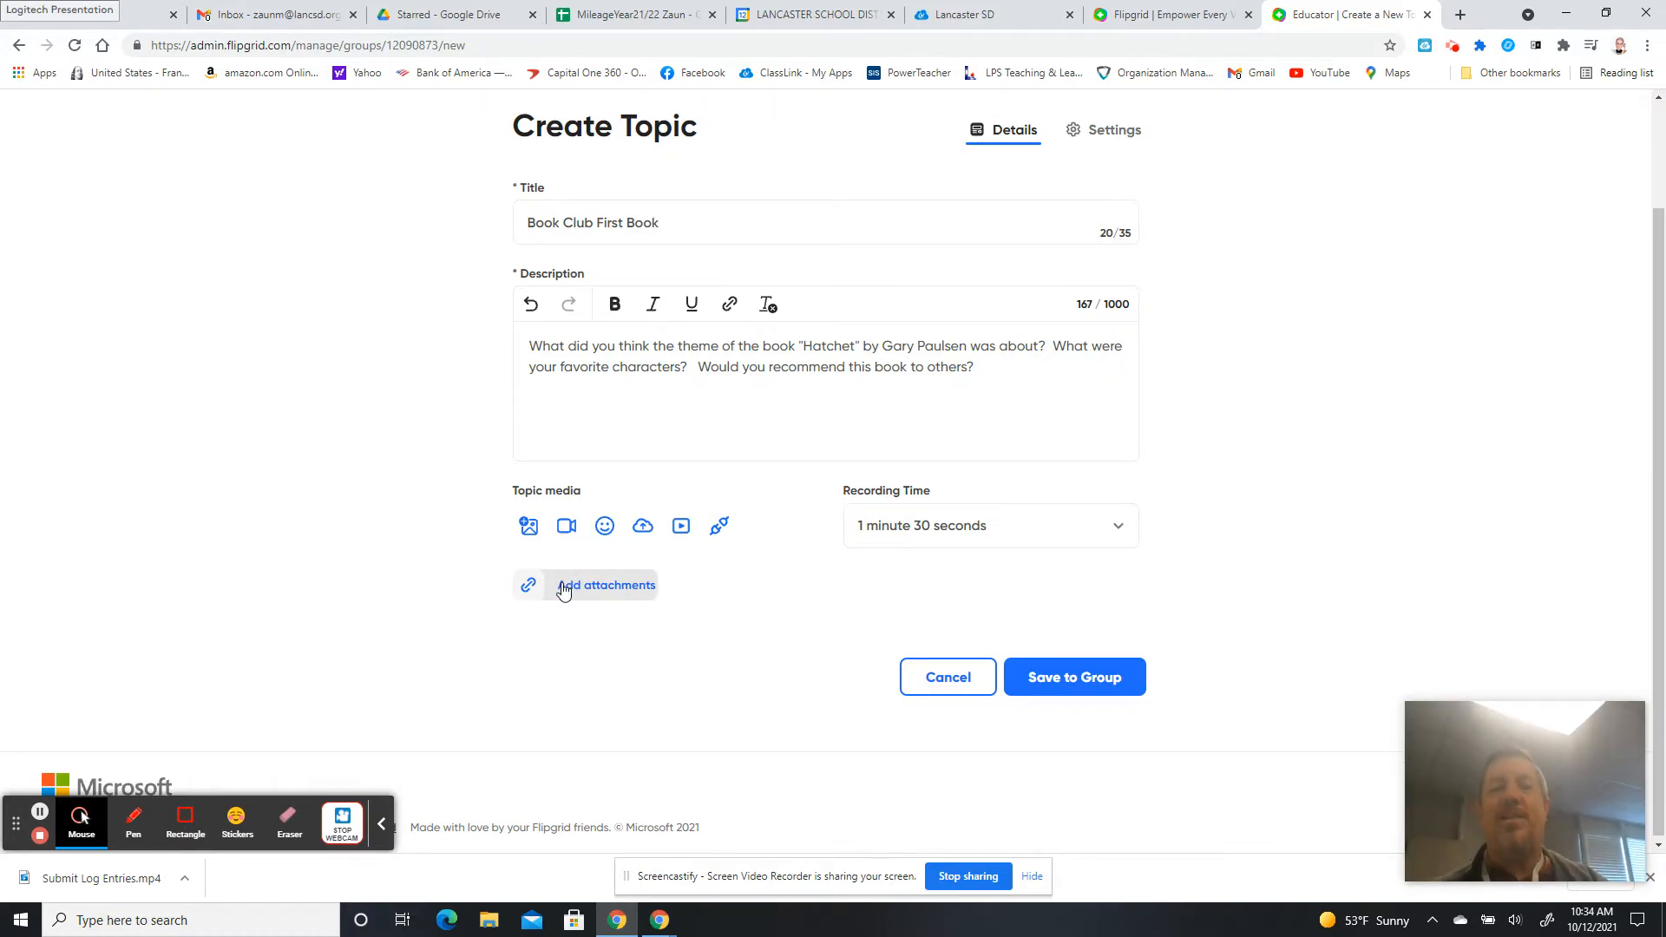
pyautogui.click(564, 588)
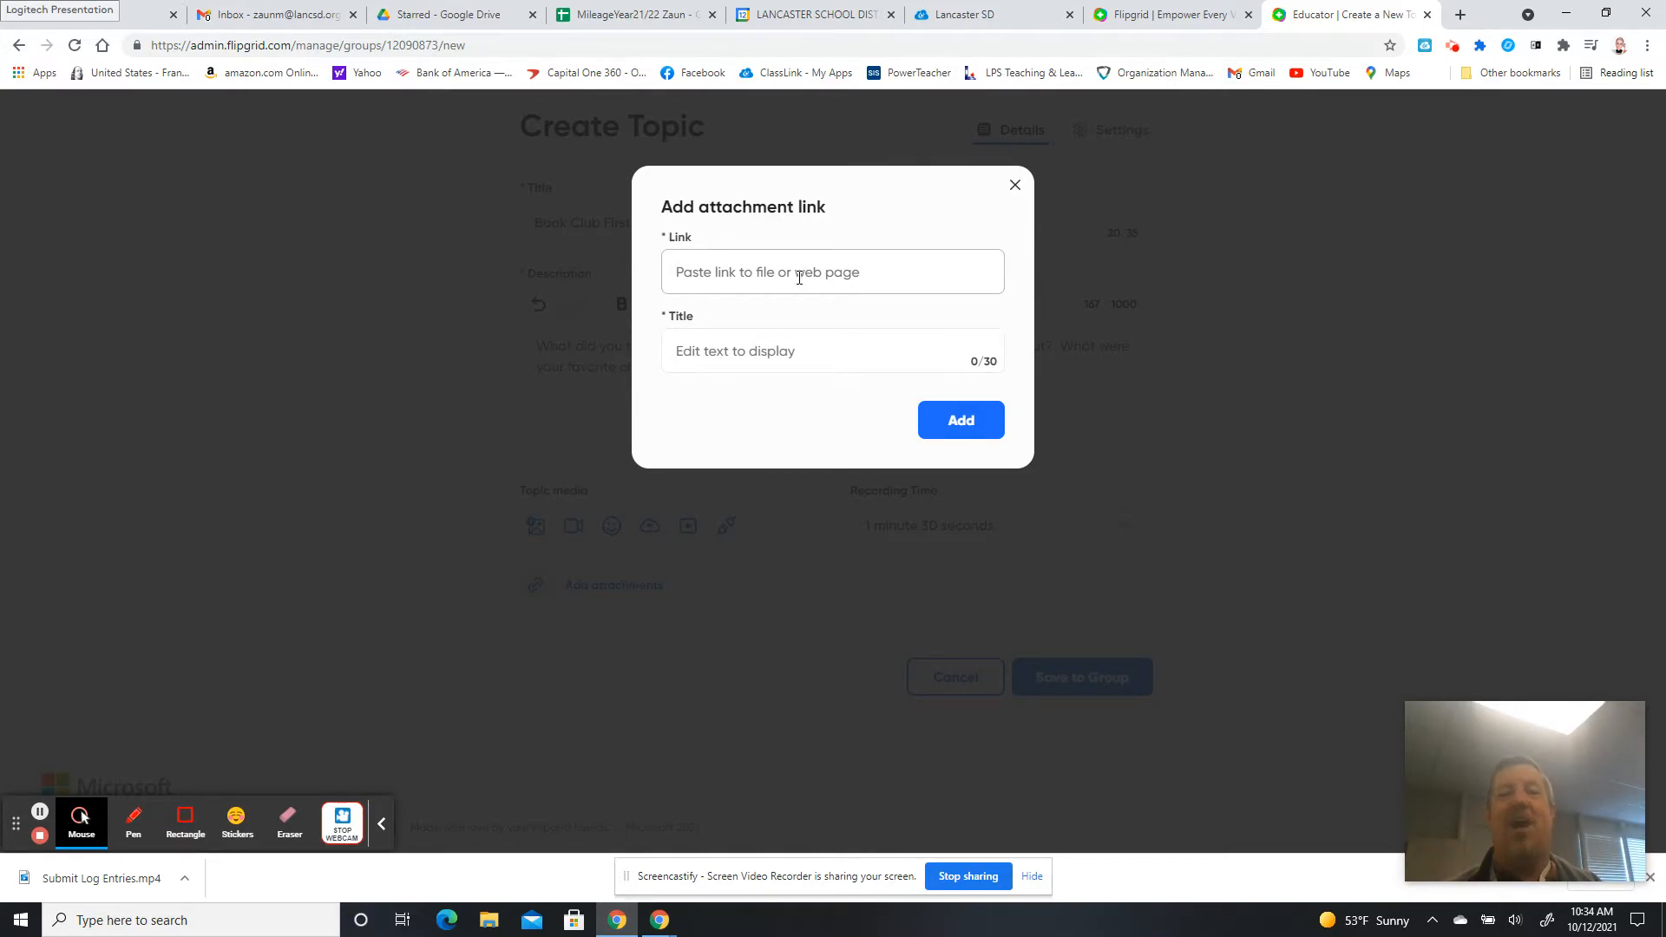
# Close the Add attachment link form without adding any link.
pyautogui.click(1016, 188)
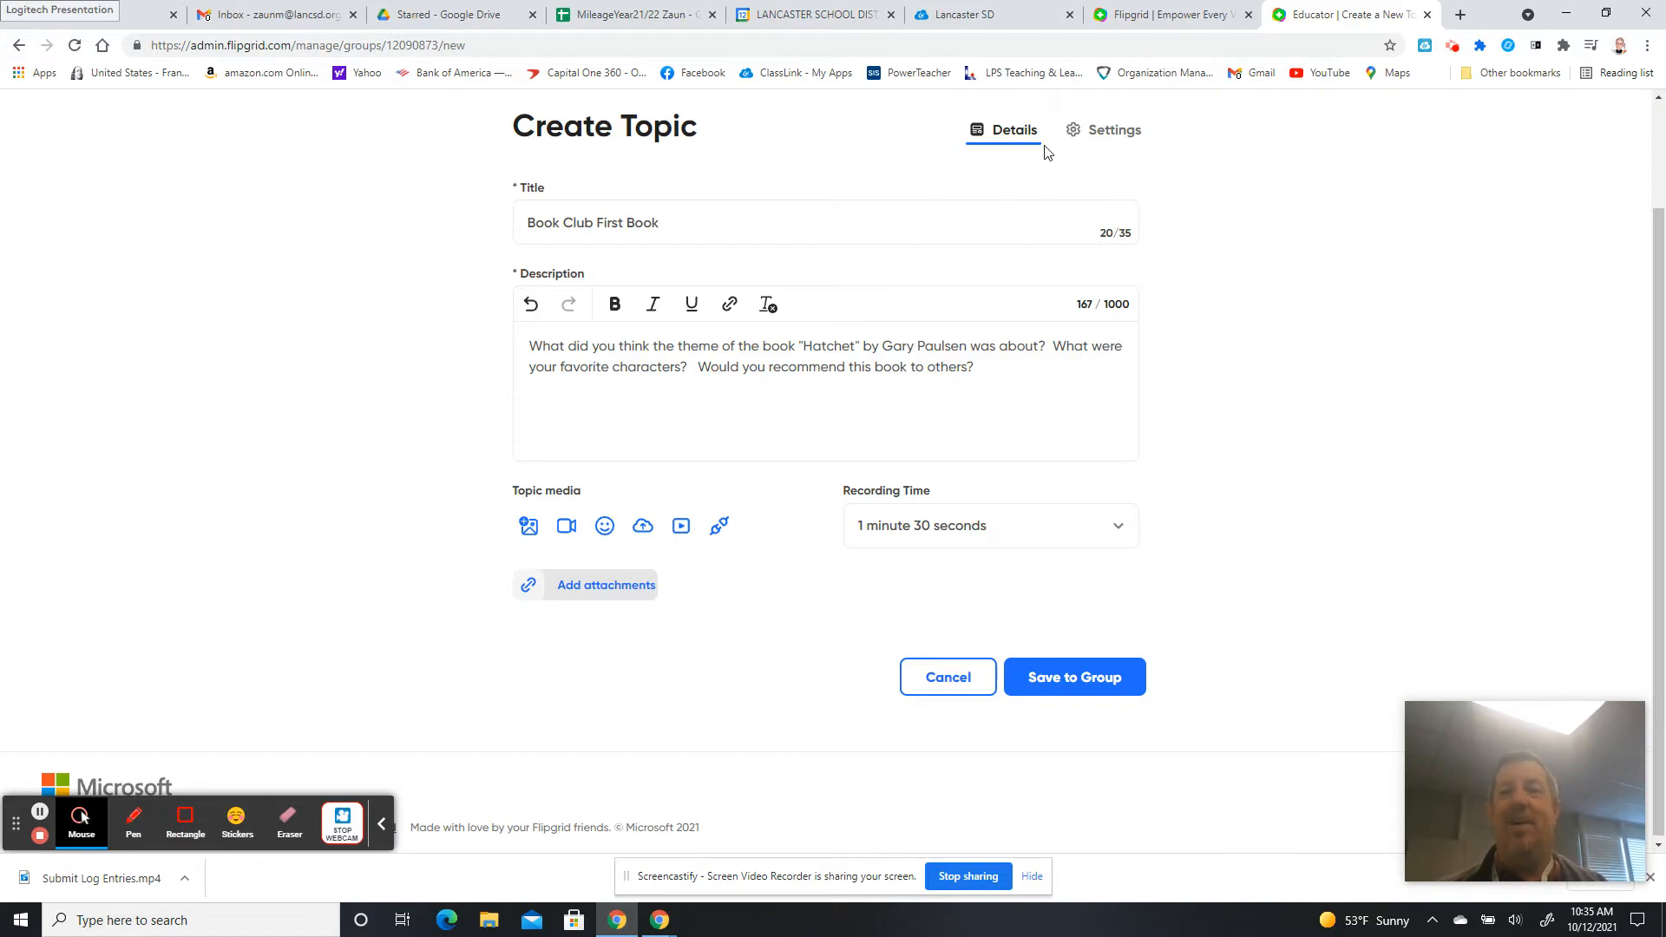
# In topic settings keep status Active, set the end date to 10/15/2021, and keep Video and Text Comments.
pyautogui.click(1103, 136)
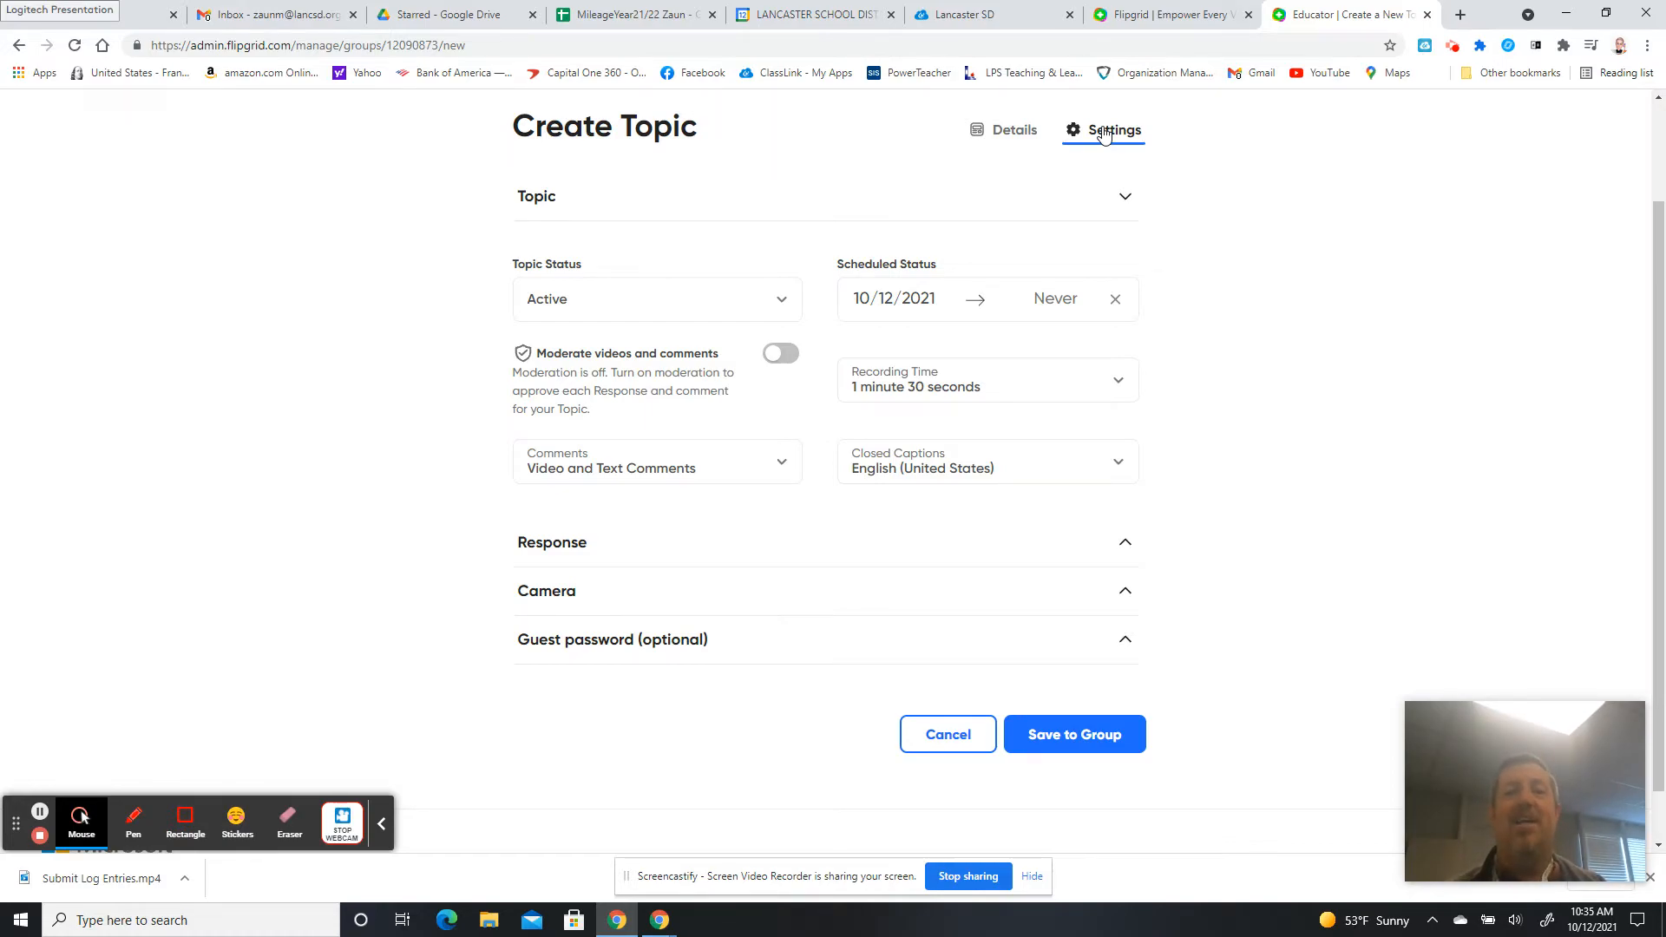
pyautogui.click(652, 301)
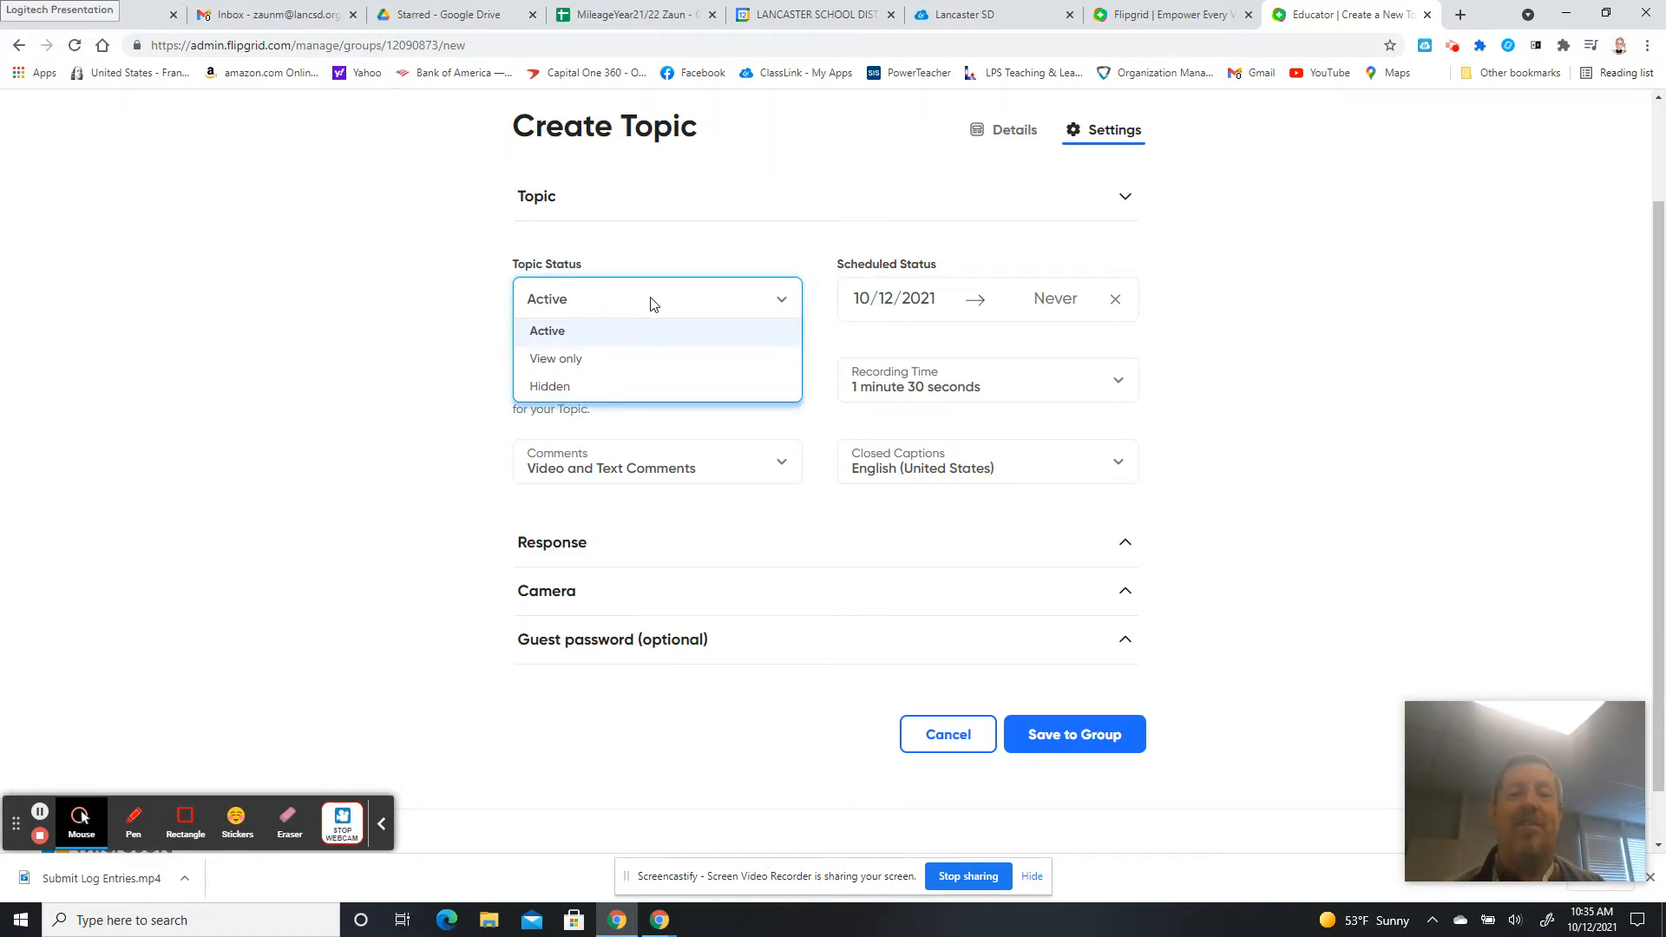
pyautogui.click(402, 337)
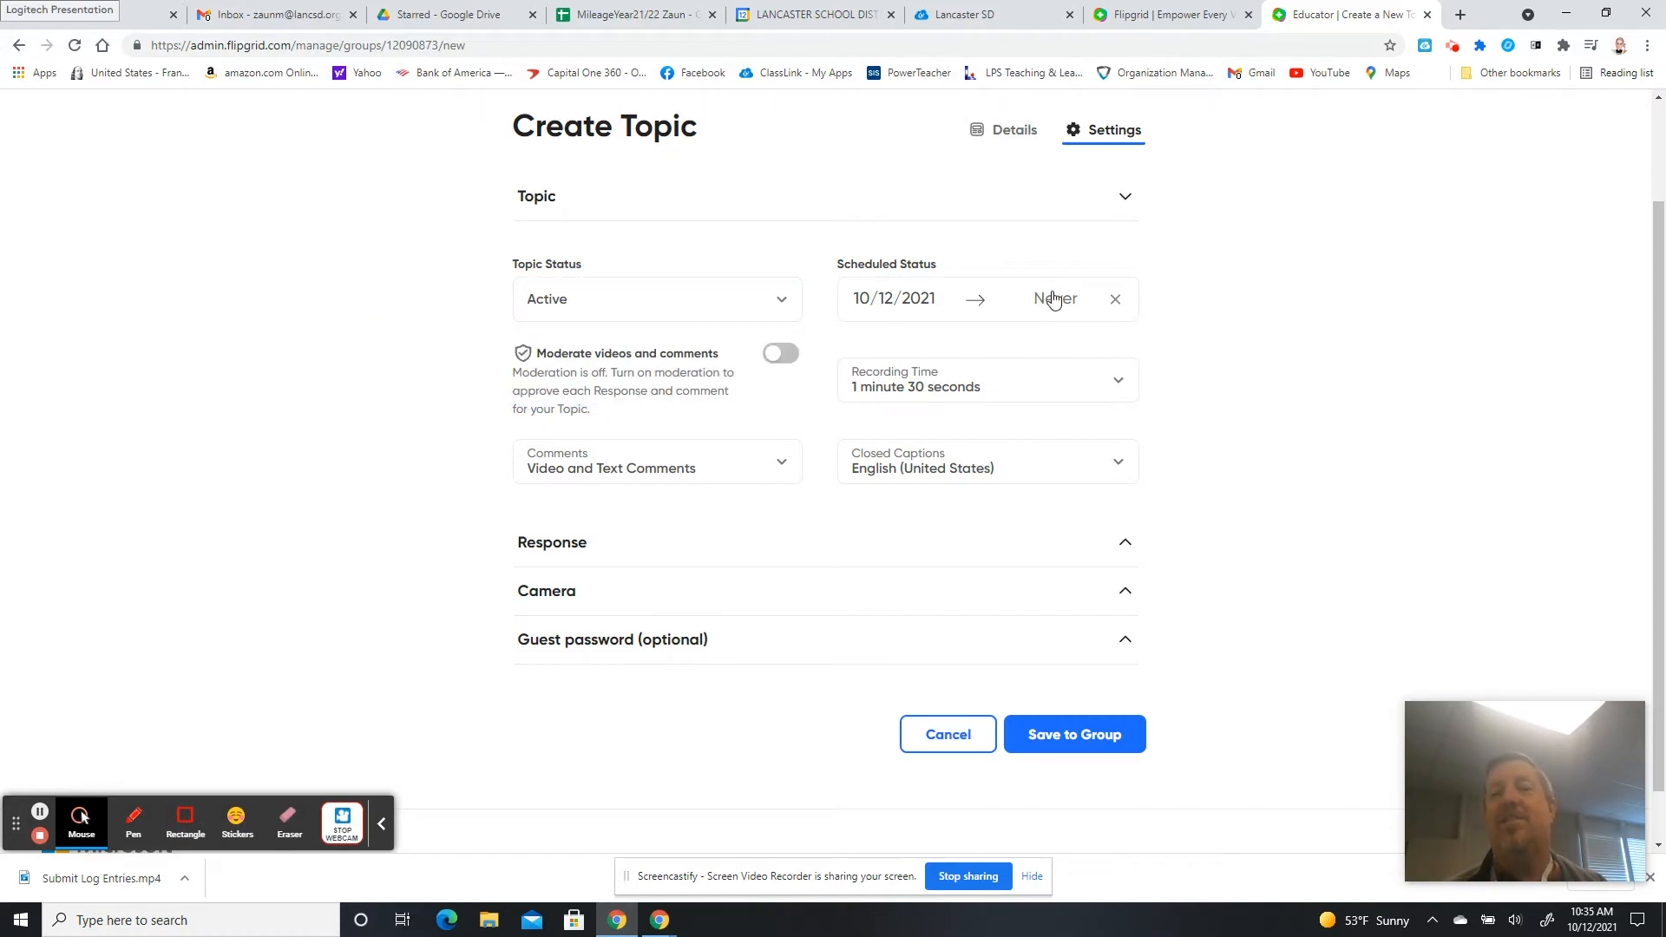
pyautogui.click(1053, 299)
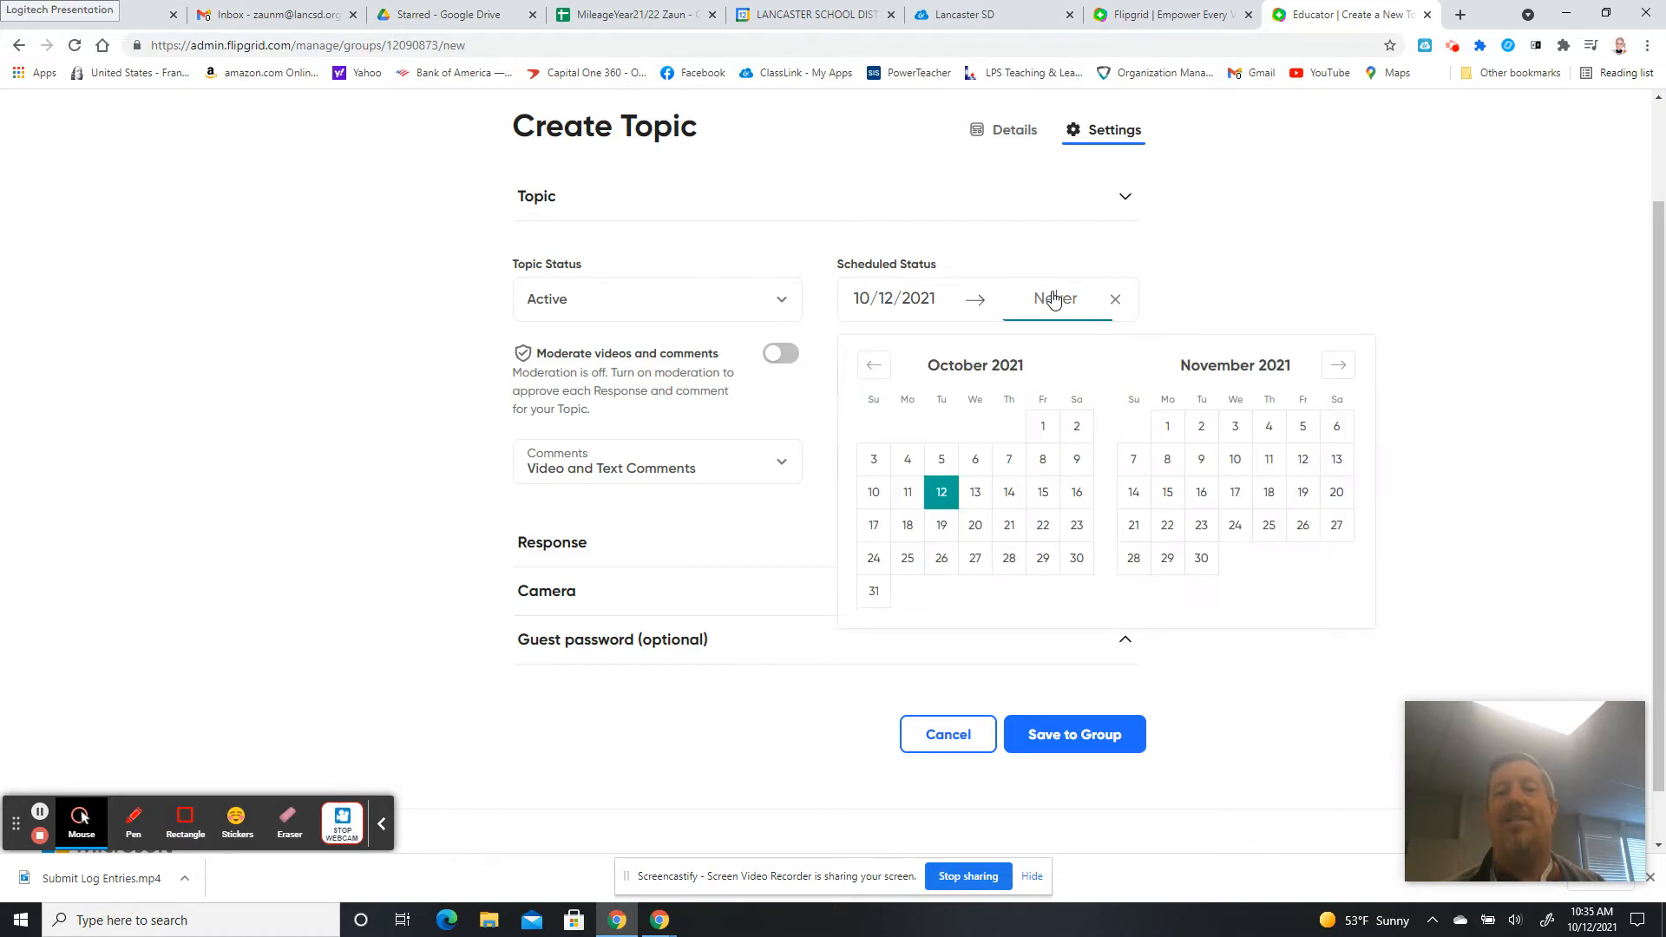
pyautogui.click(1044, 492)
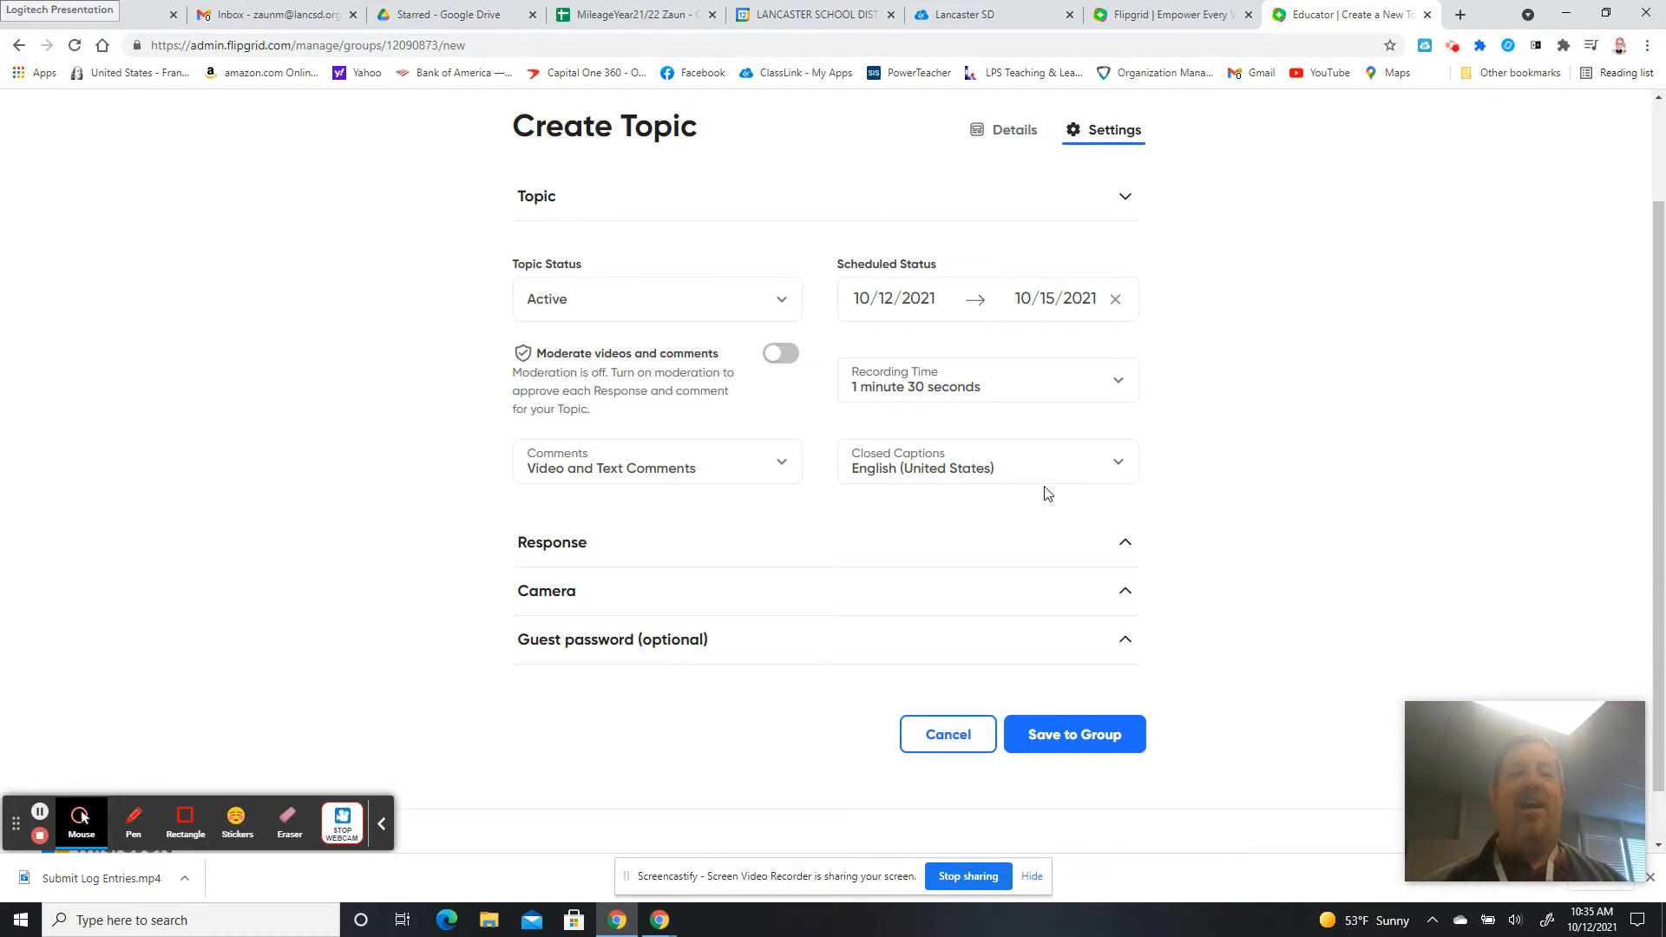
pyautogui.click(764, 471)
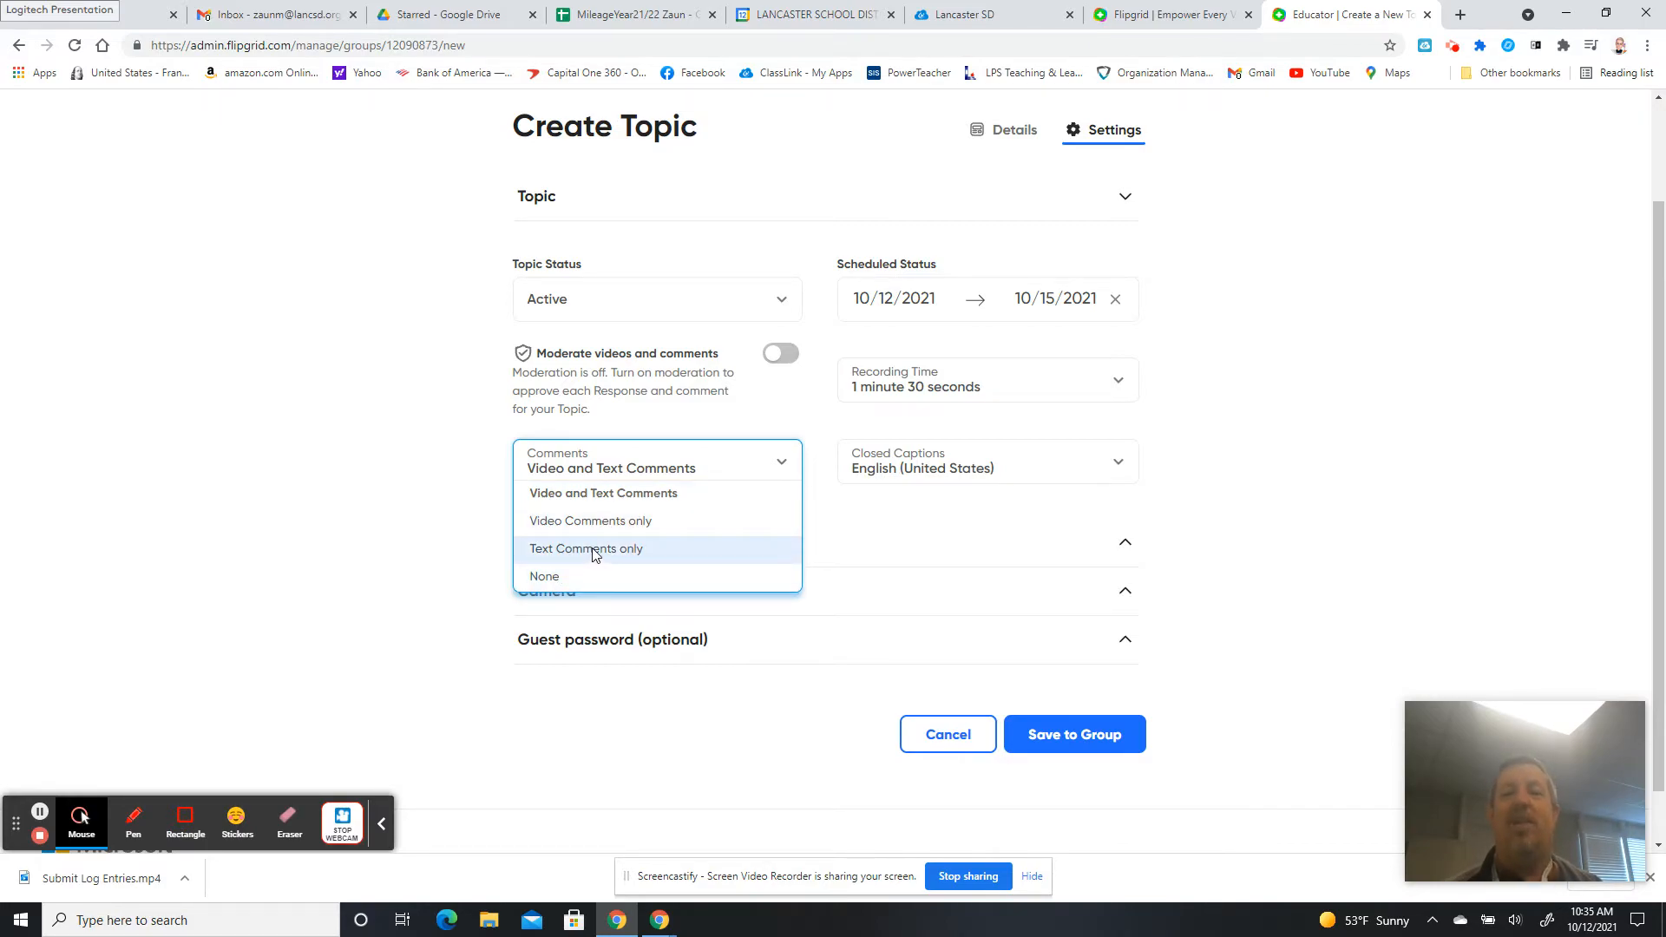
pyautogui.click(341, 488)
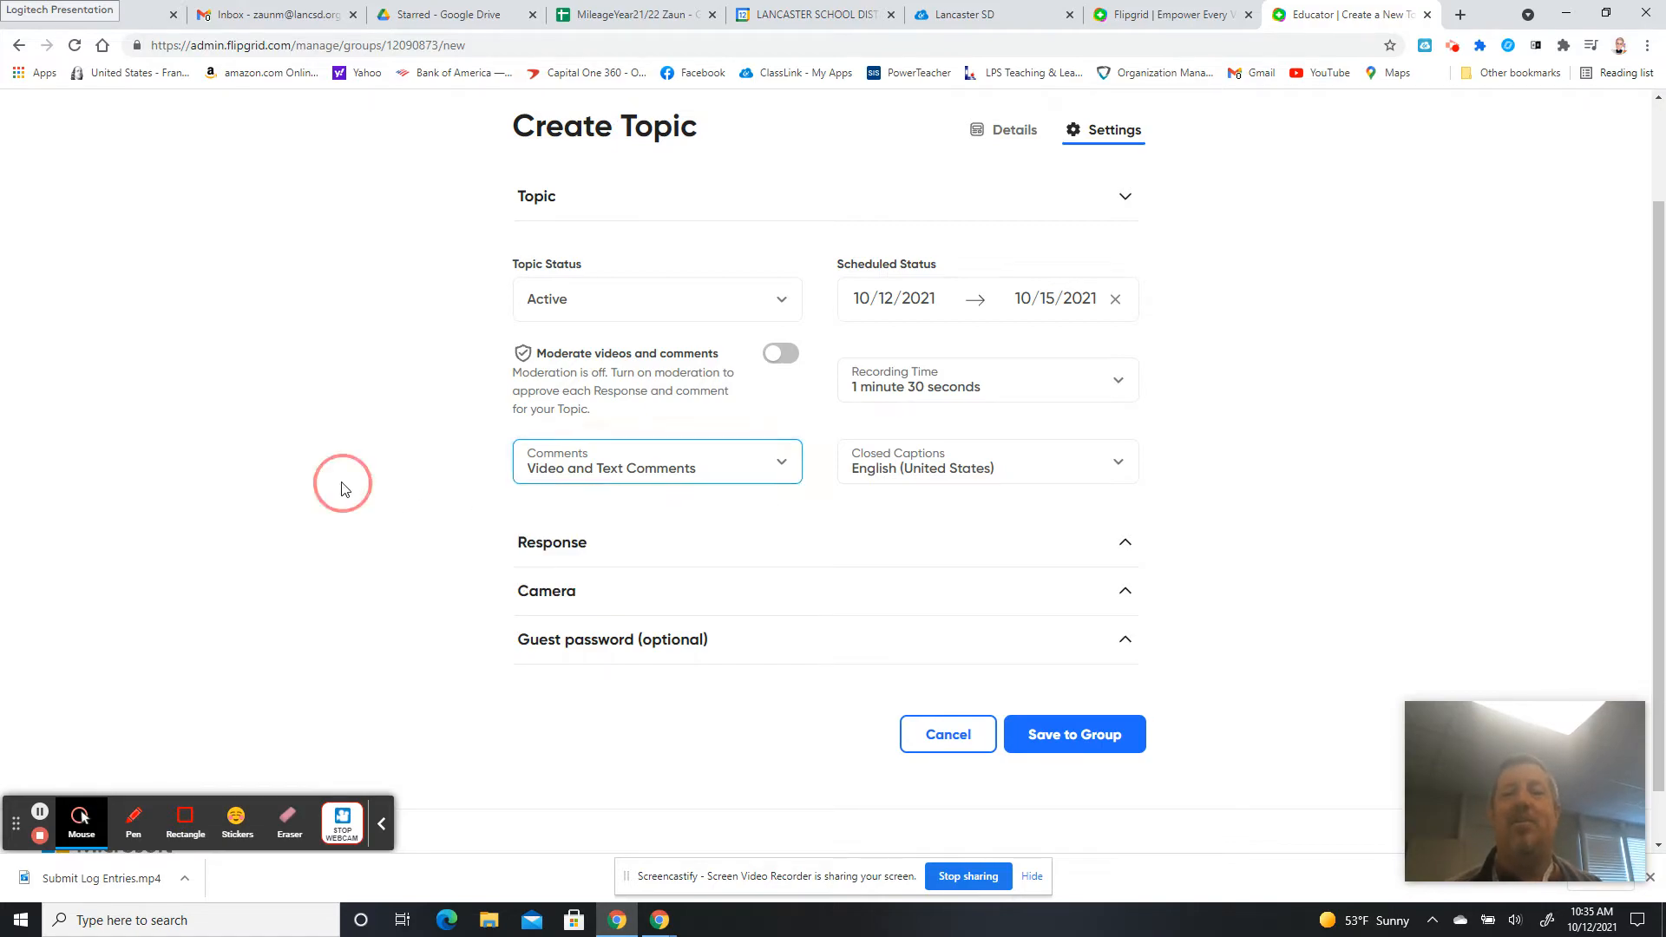
# Expand the Response settings and leave Allow likes on videos switched off.
pyautogui.click(614, 548)
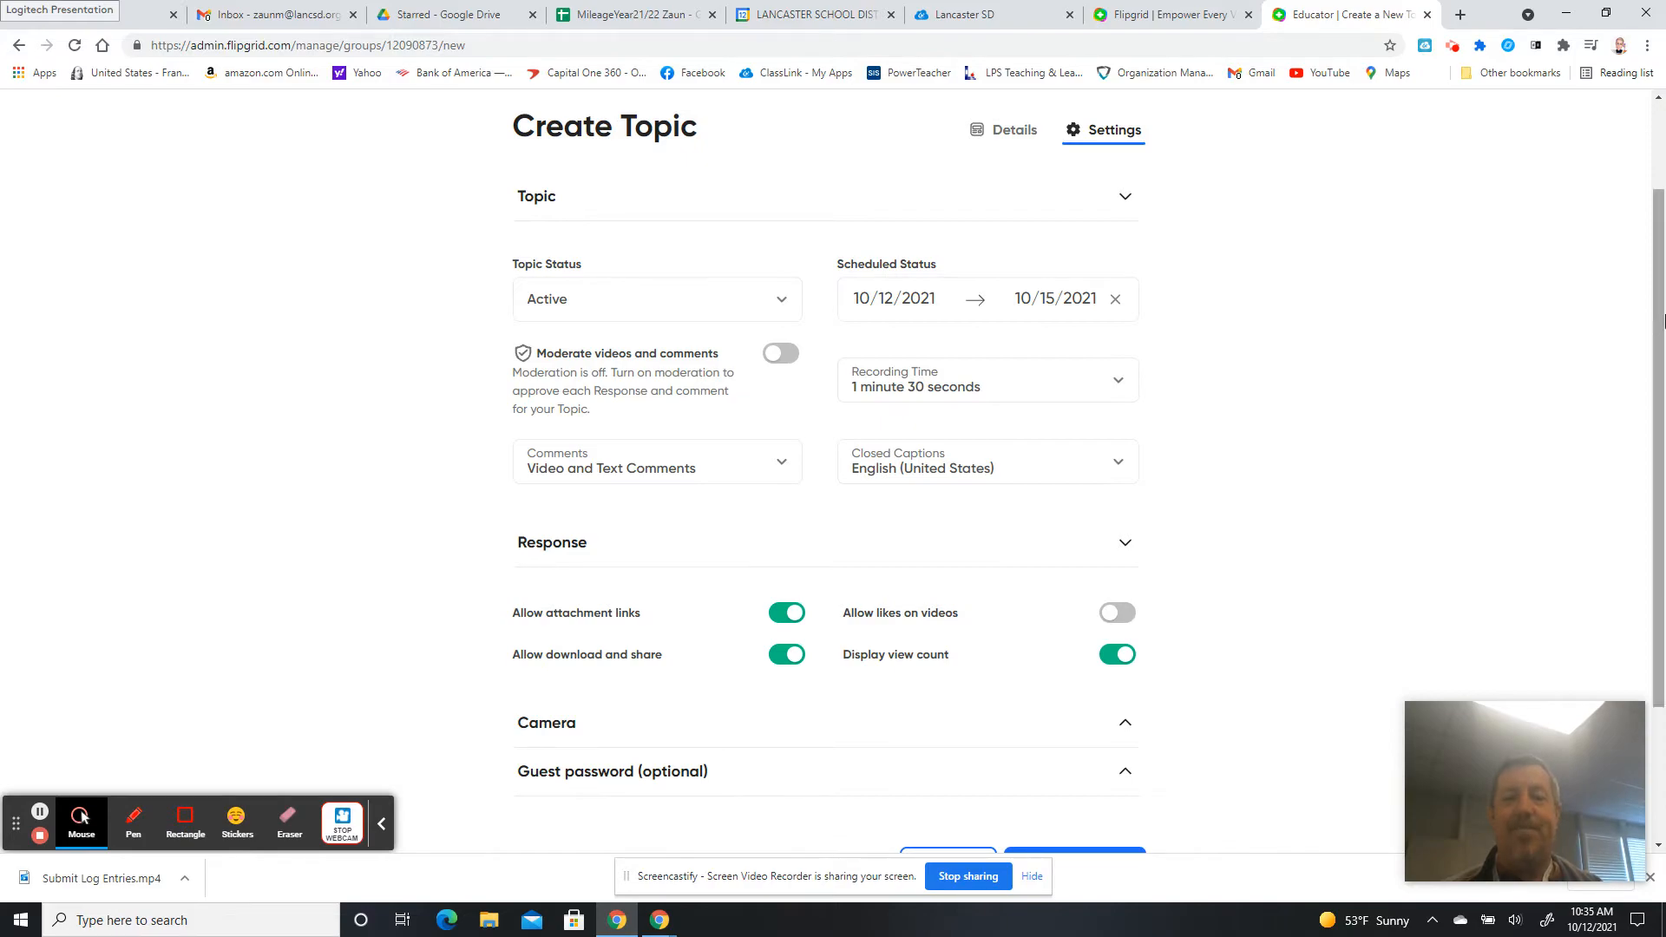
pyautogui.moveTo(1662, 321); pyautogui.dragTo(1663, 445)
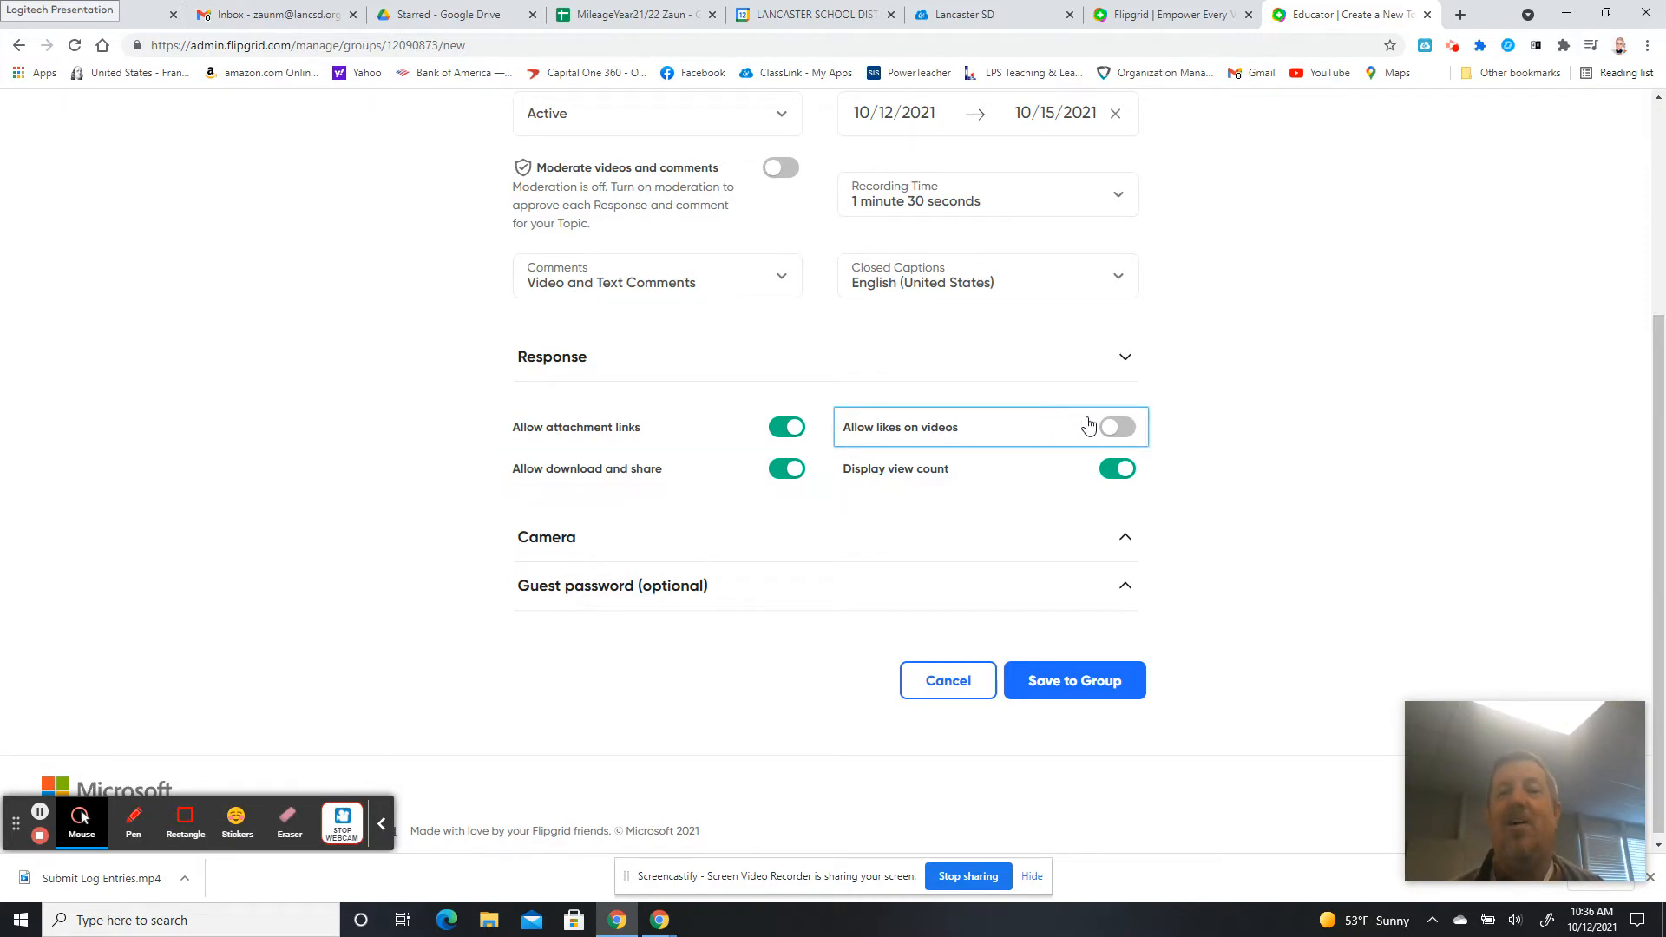
pyautogui.click(1117, 428)
pyautogui.click(1119, 430)
pyautogui.click(1119, 430)
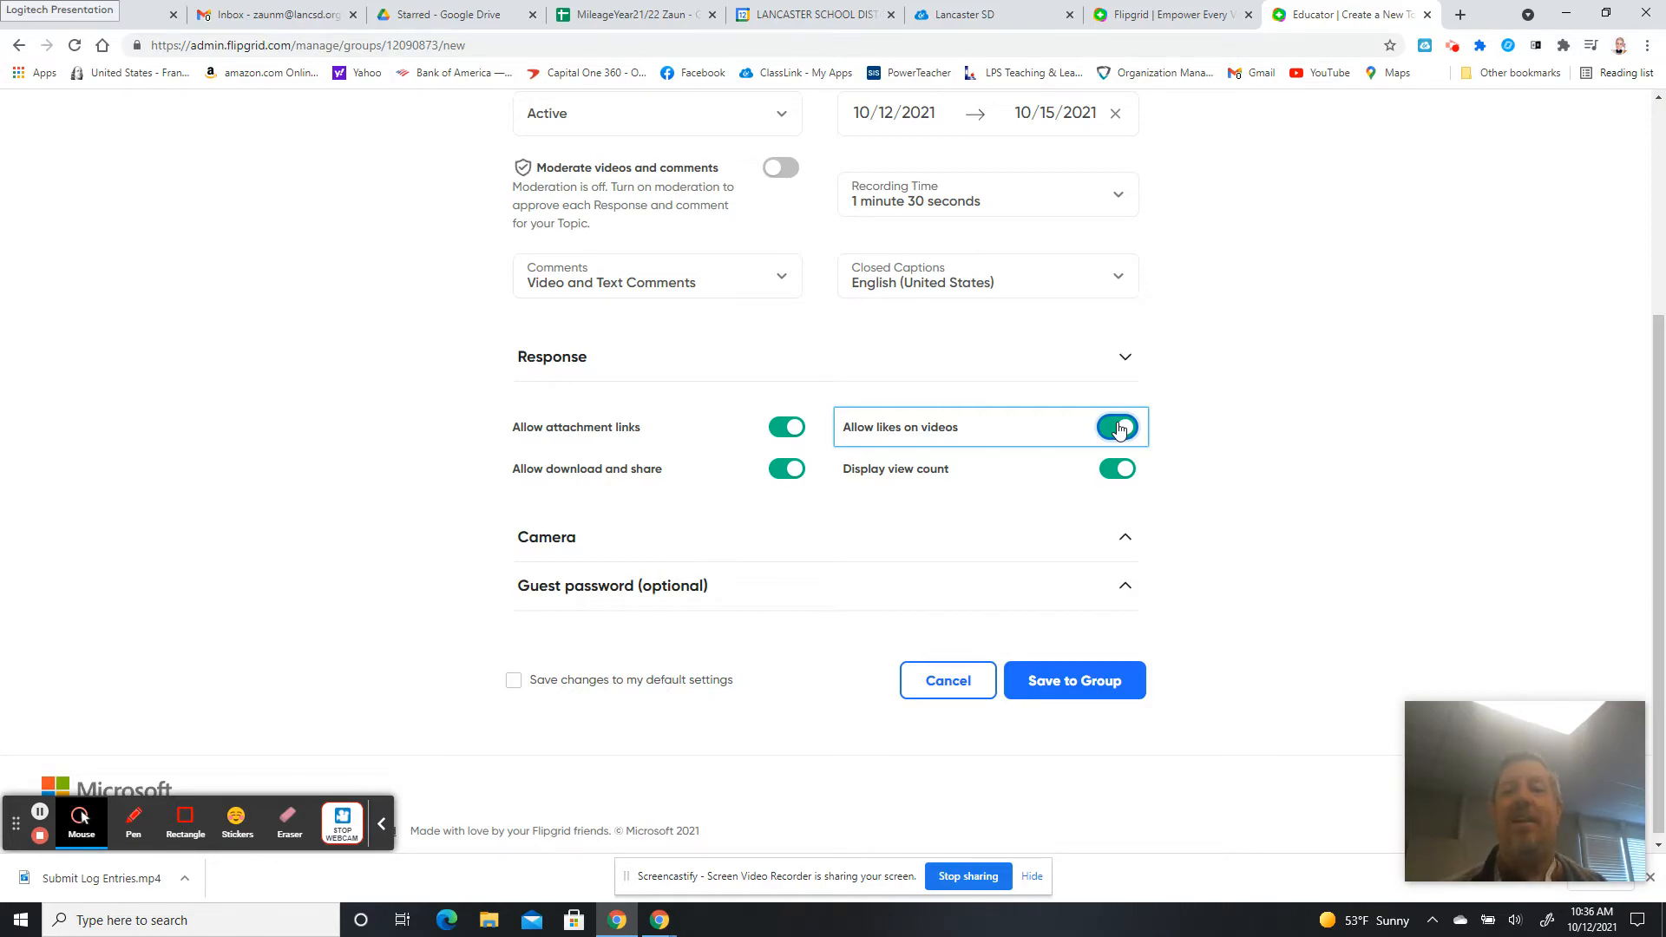
pyautogui.click(1119, 428)
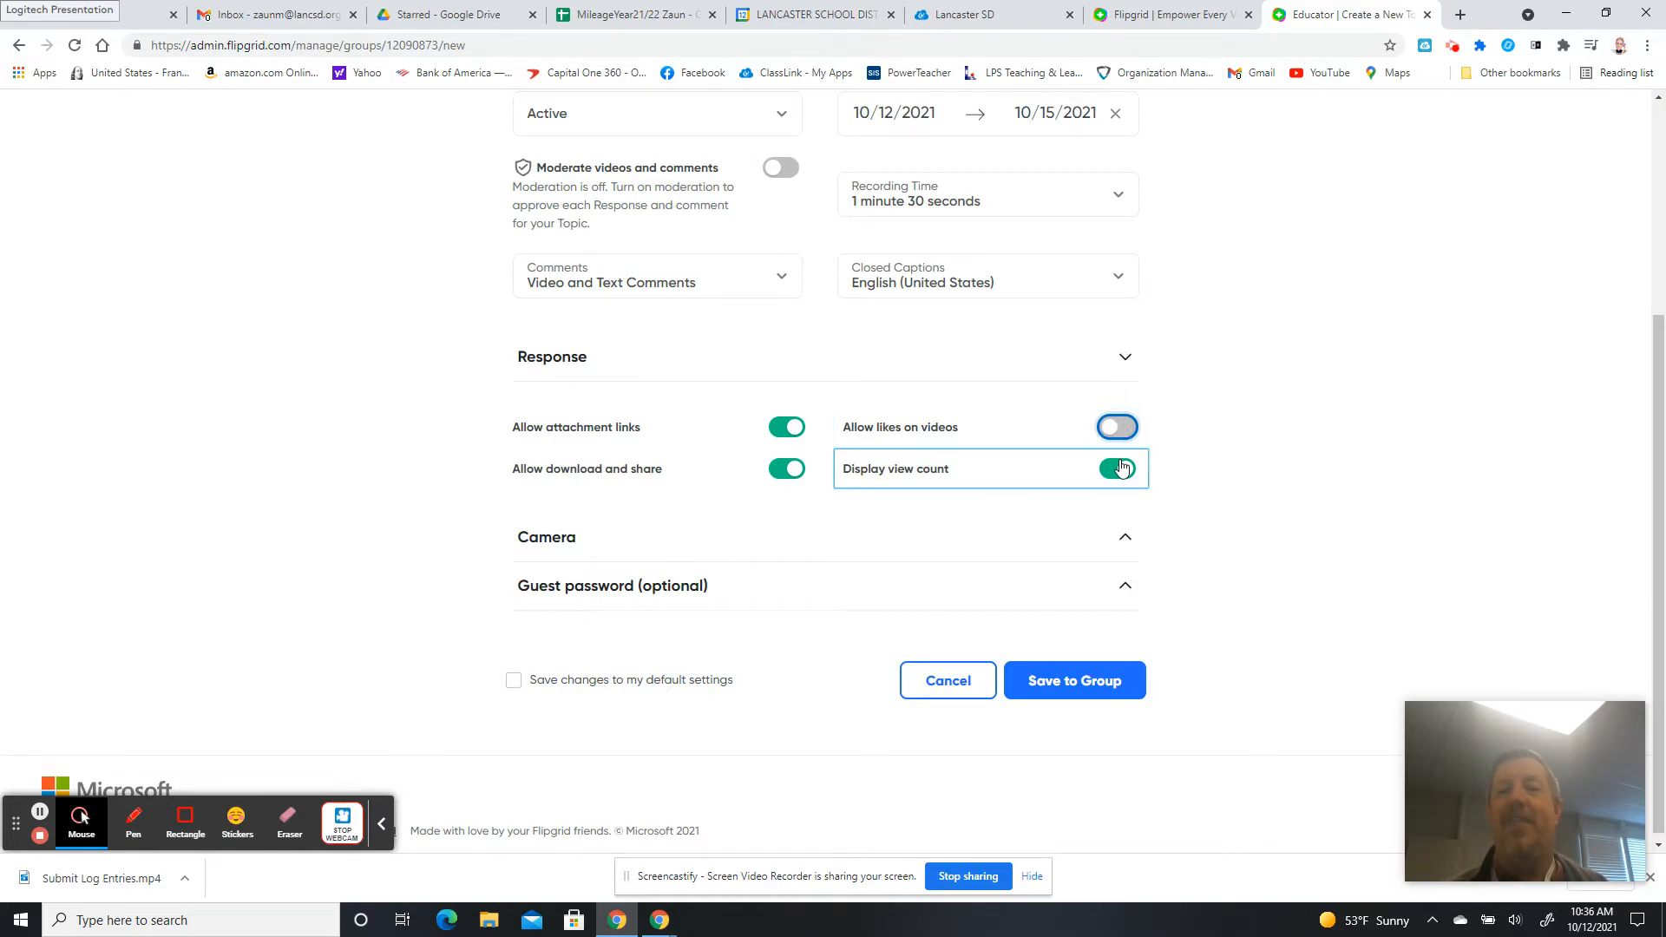
# Switch Display view count off and expand the Camera feature settings.
pyautogui.click(1119, 472)
pyautogui.click(1119, 472)
pyautogui.click(1119, 472)
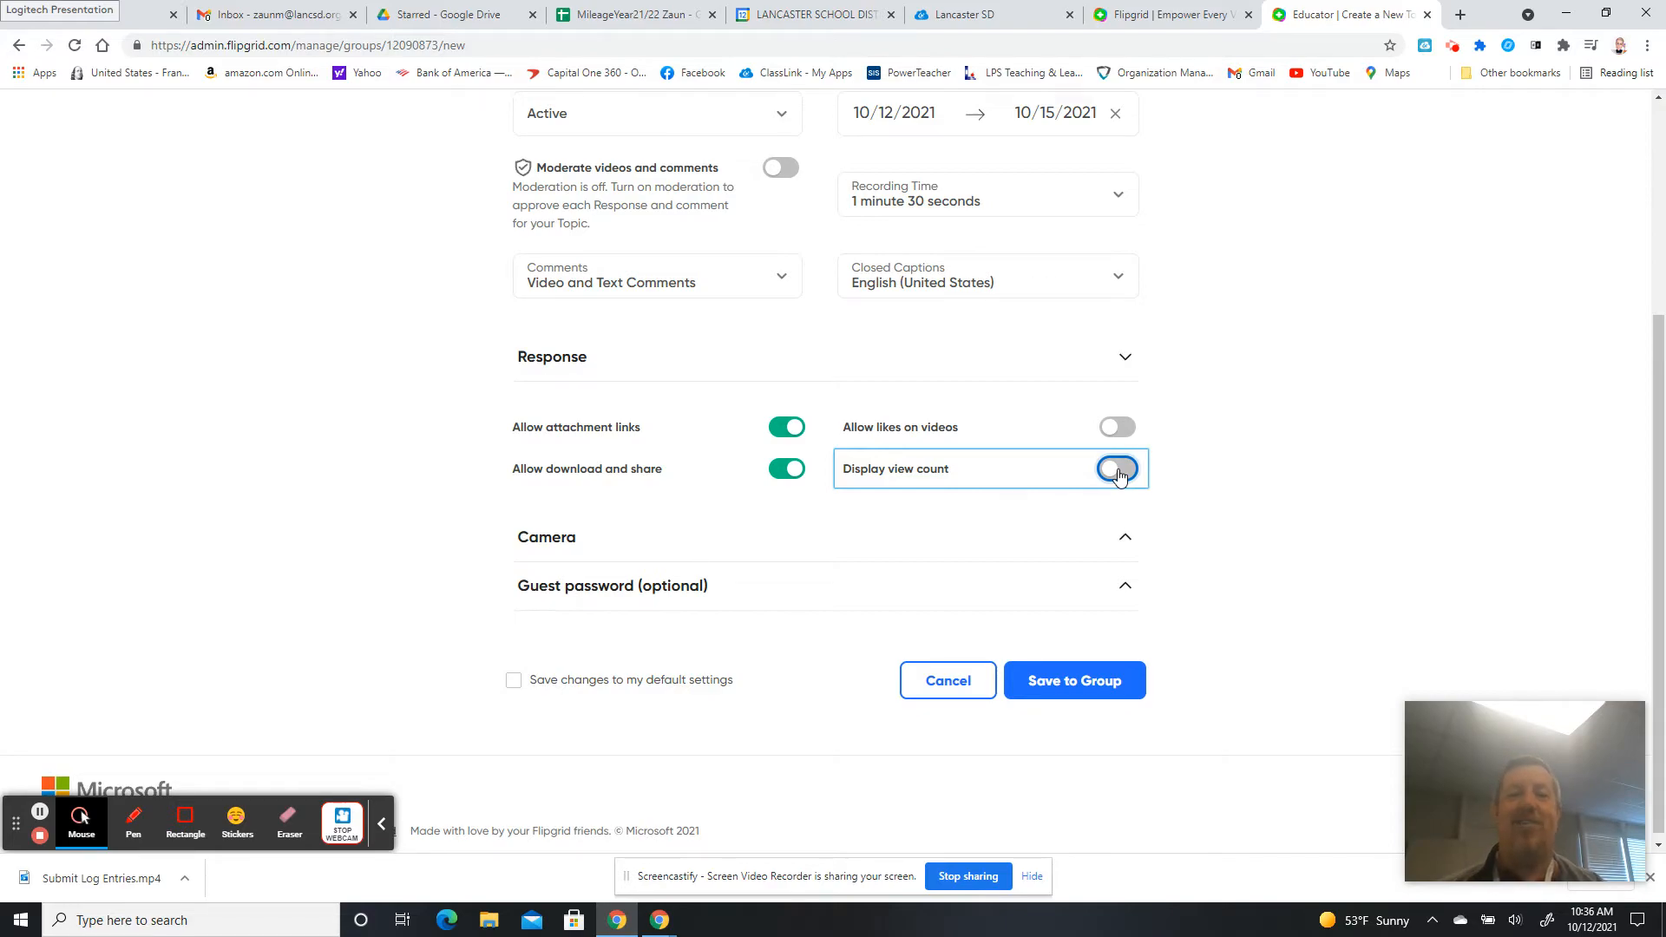
pyautogui.click(1060, 539)
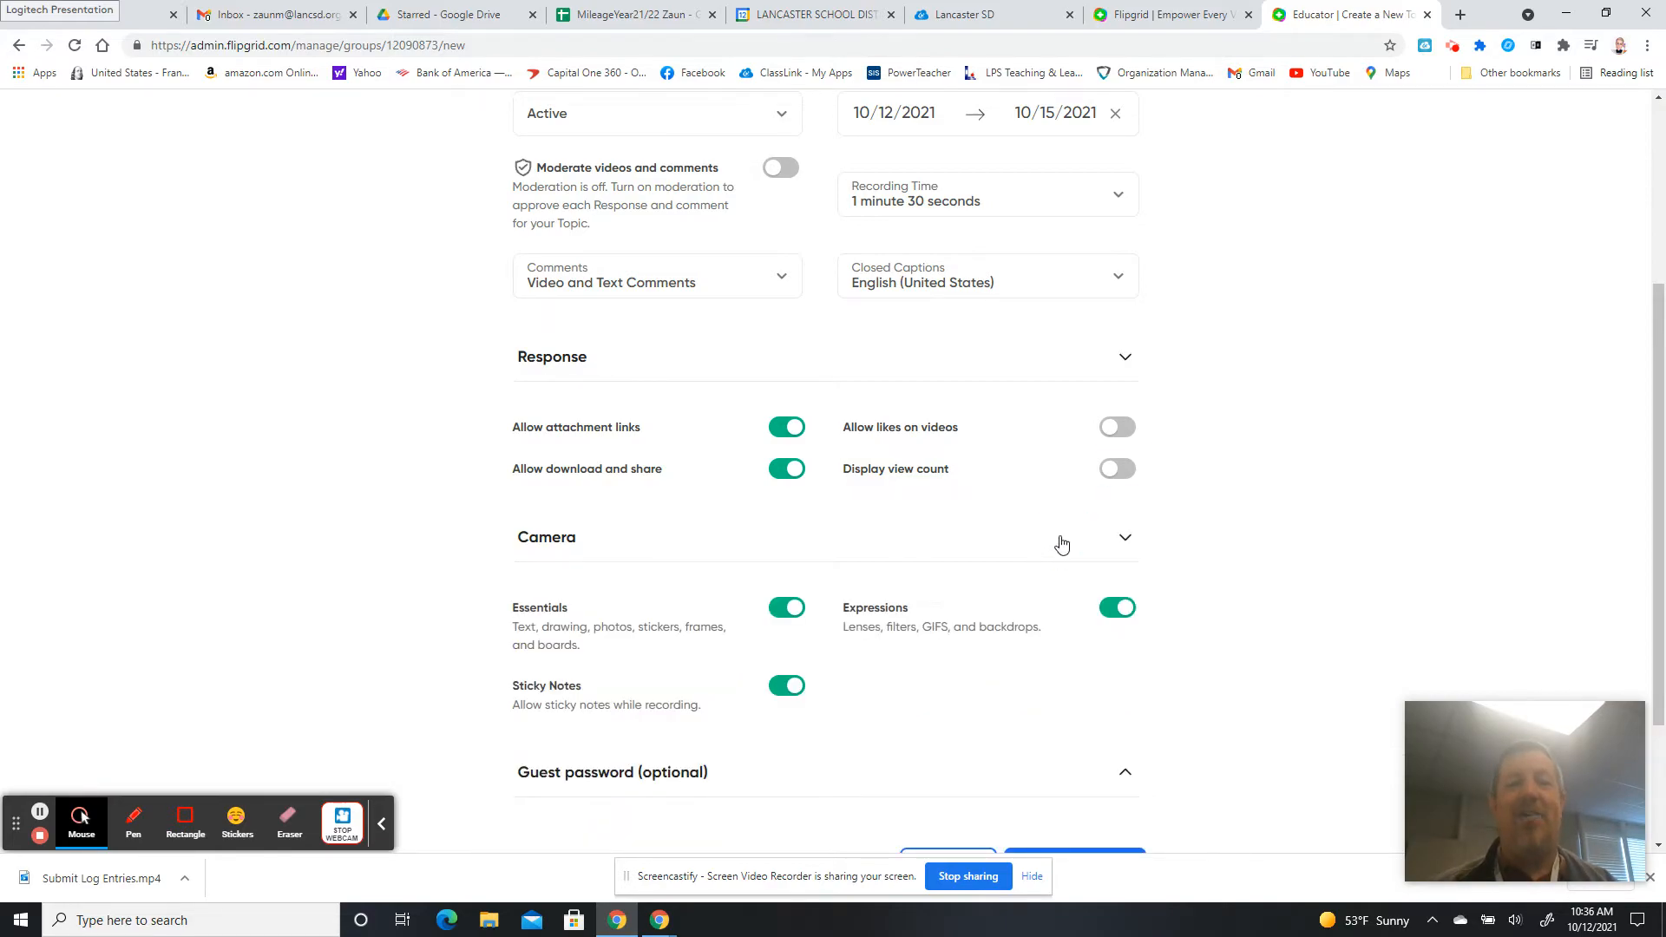
# Expand the optional Guest password setting further down, leaving it switched off.
pyautogui.moveTo(1659, 404); pyautogui.dragTo(1662, 529)
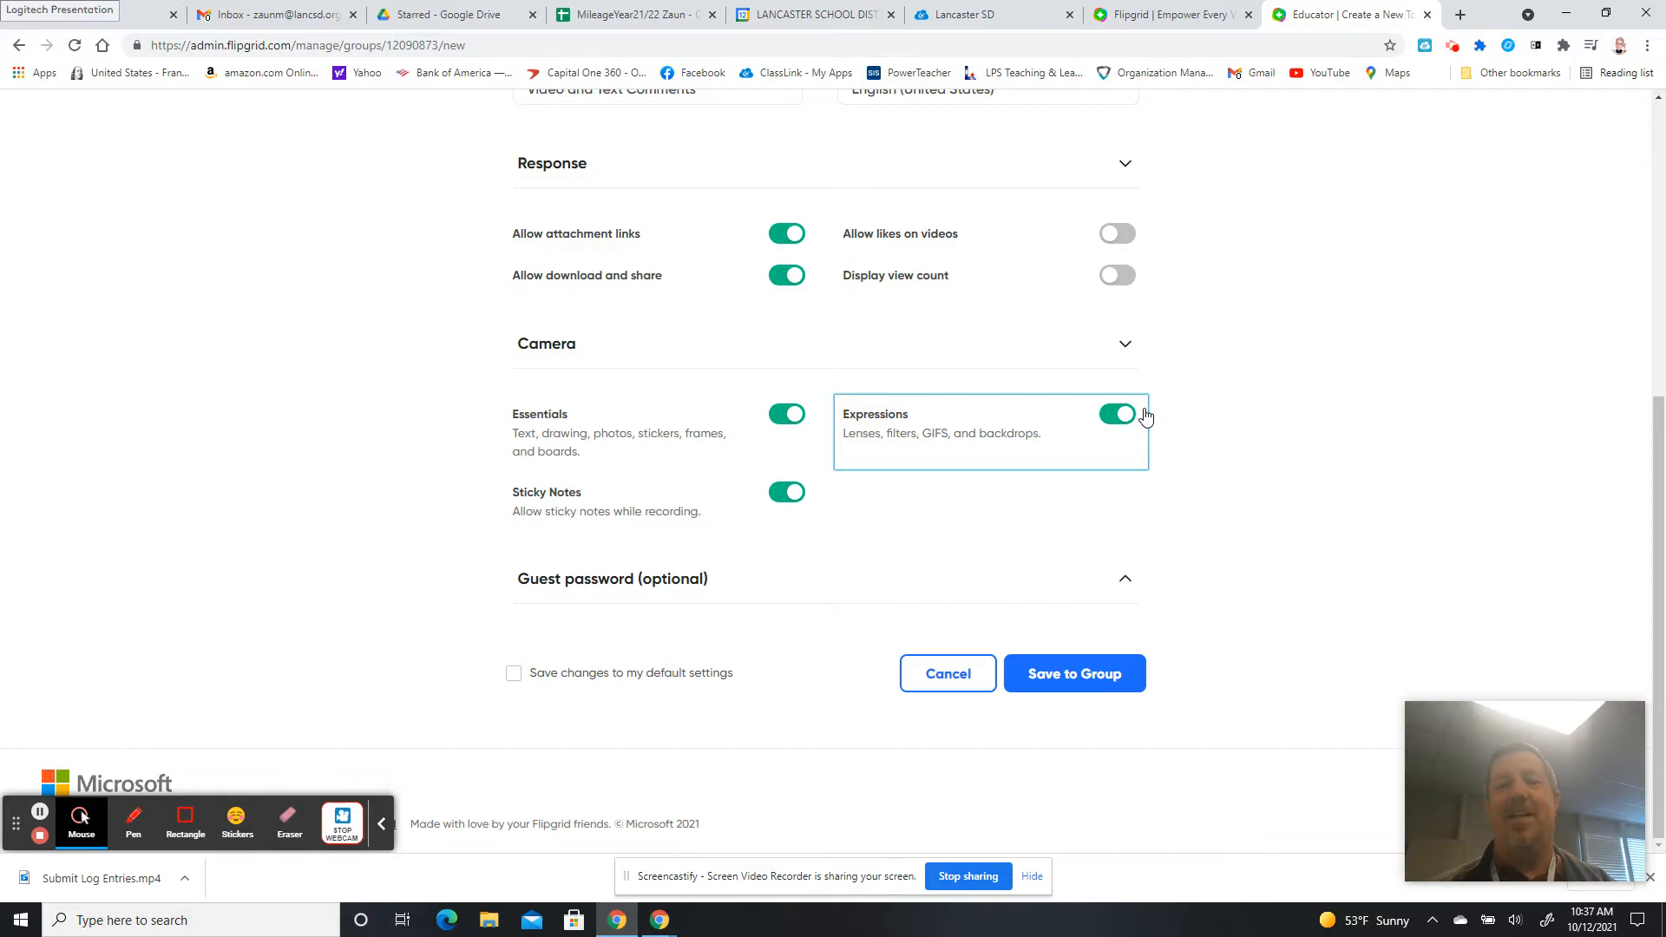
pyautogui.click(1126, 583)
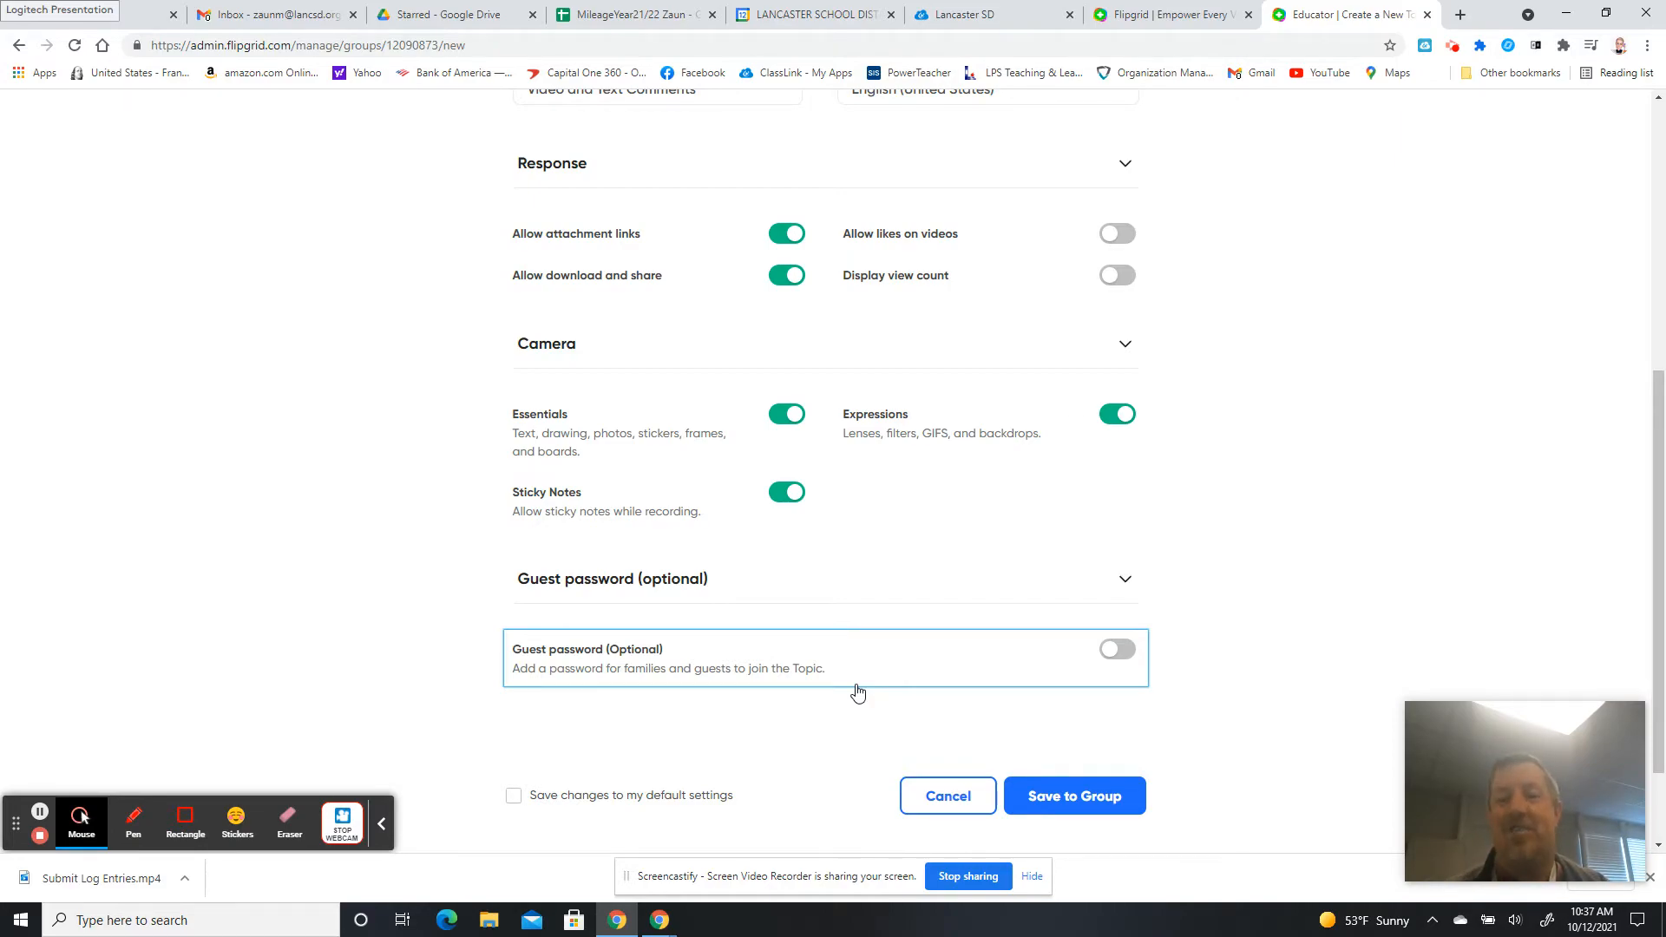
pyautogui.click(1117, 652)
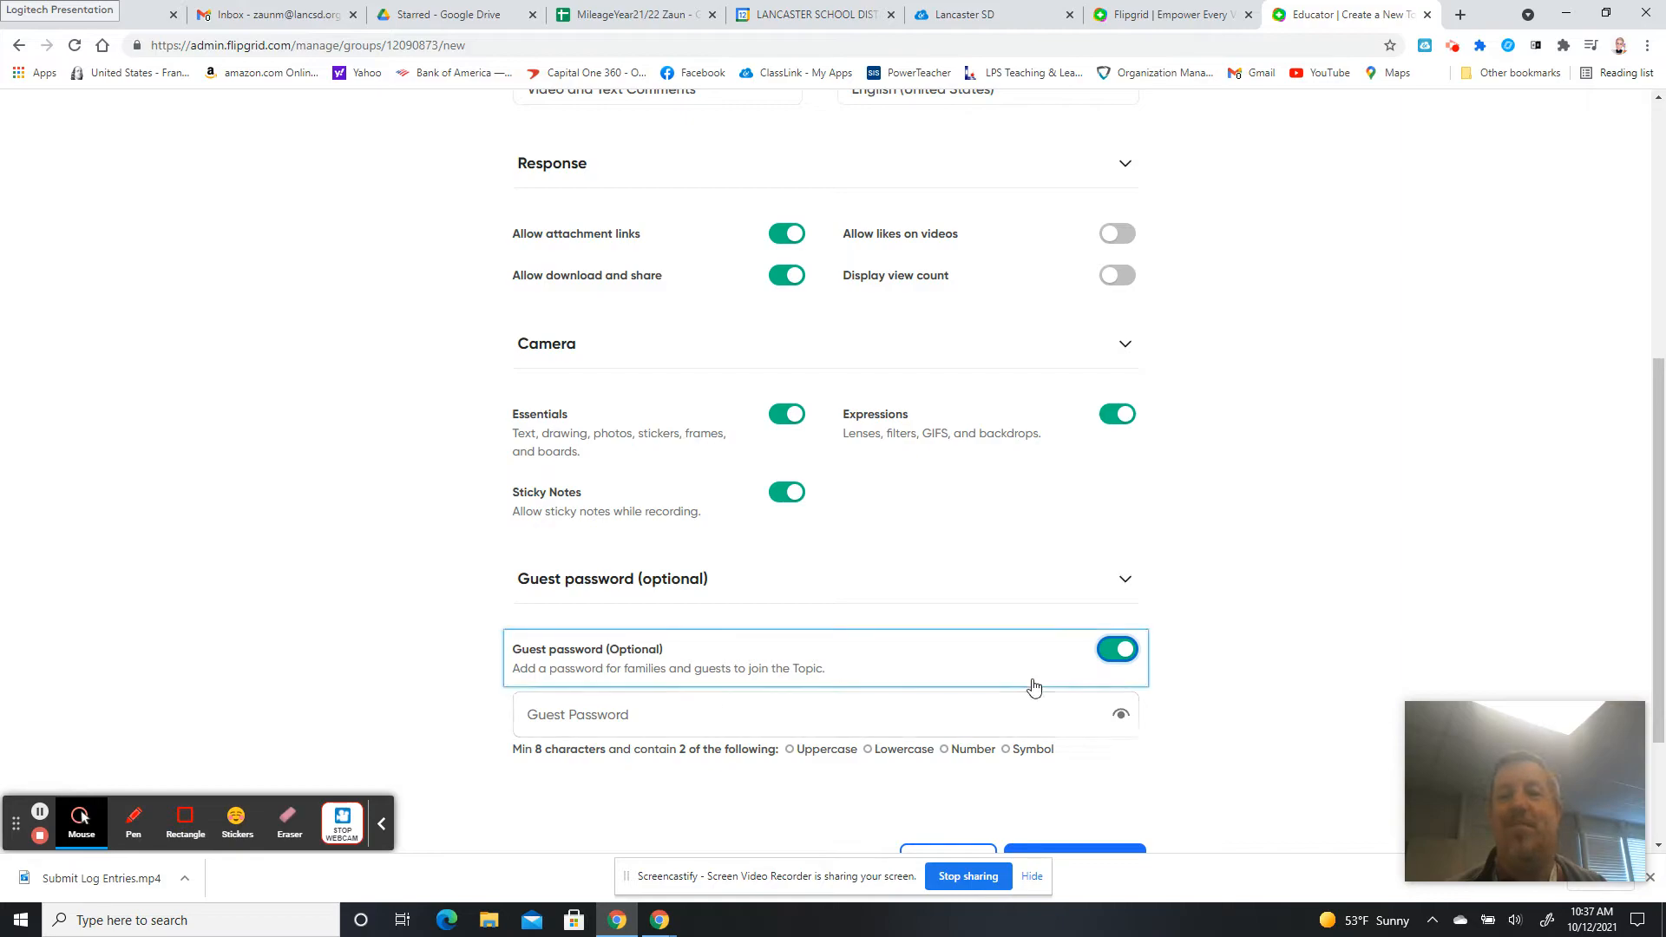
pyautogui.click(1116, 651)
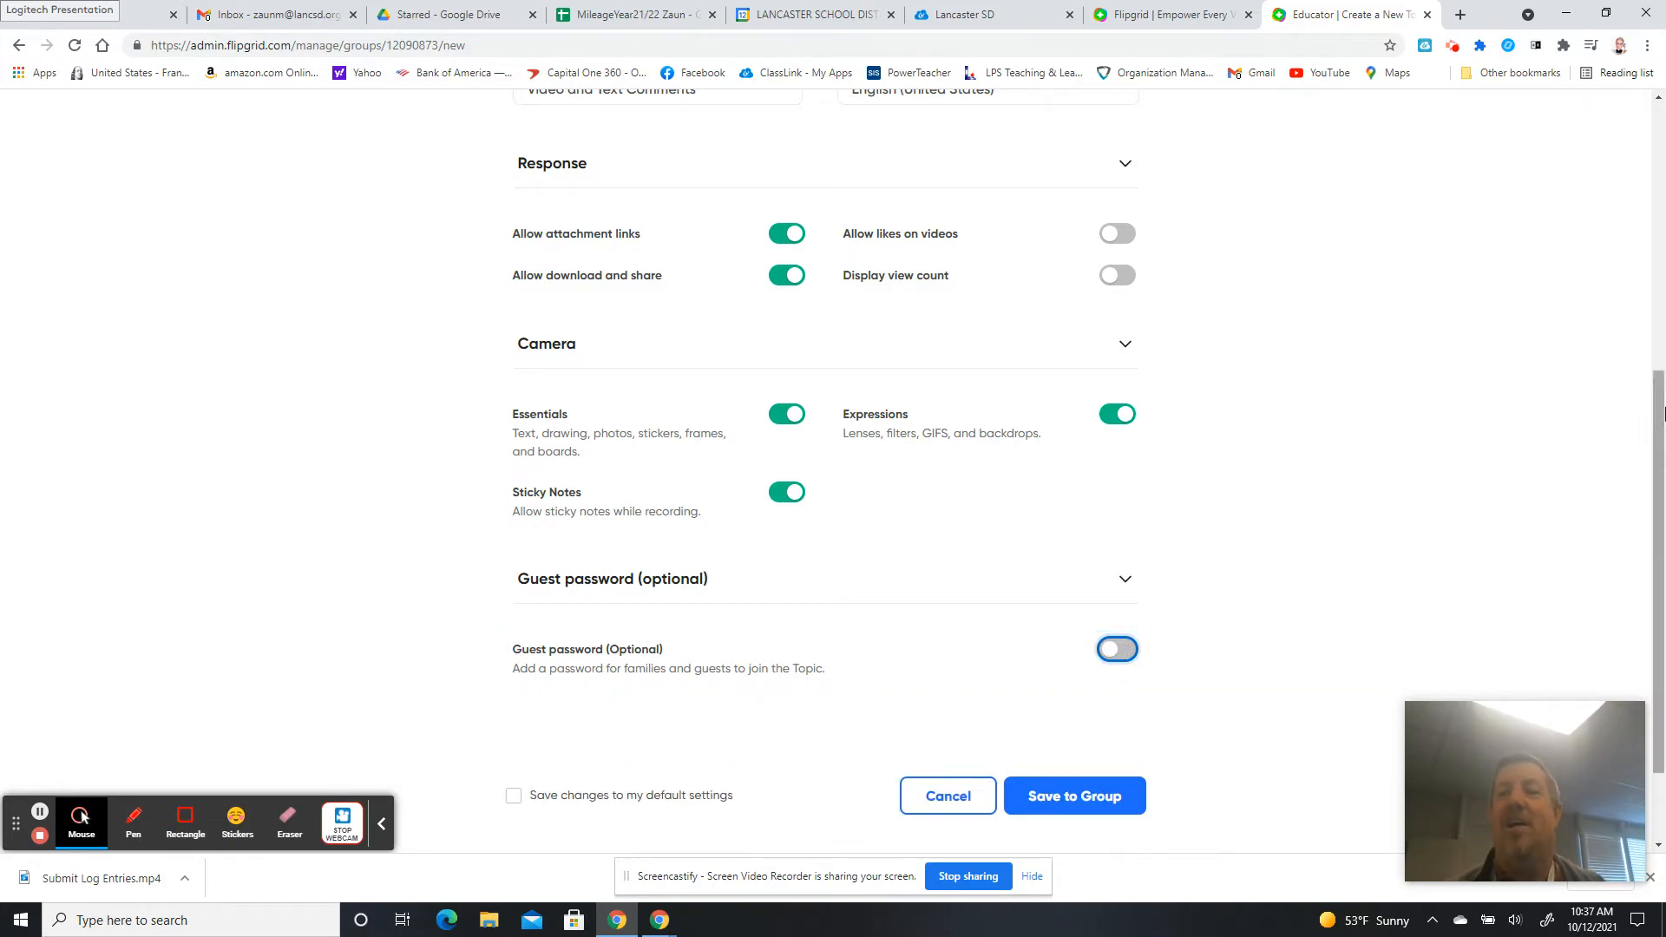
pyautogui.moveTo(1657, 407); pyautogui.dragTo(1662, 515)
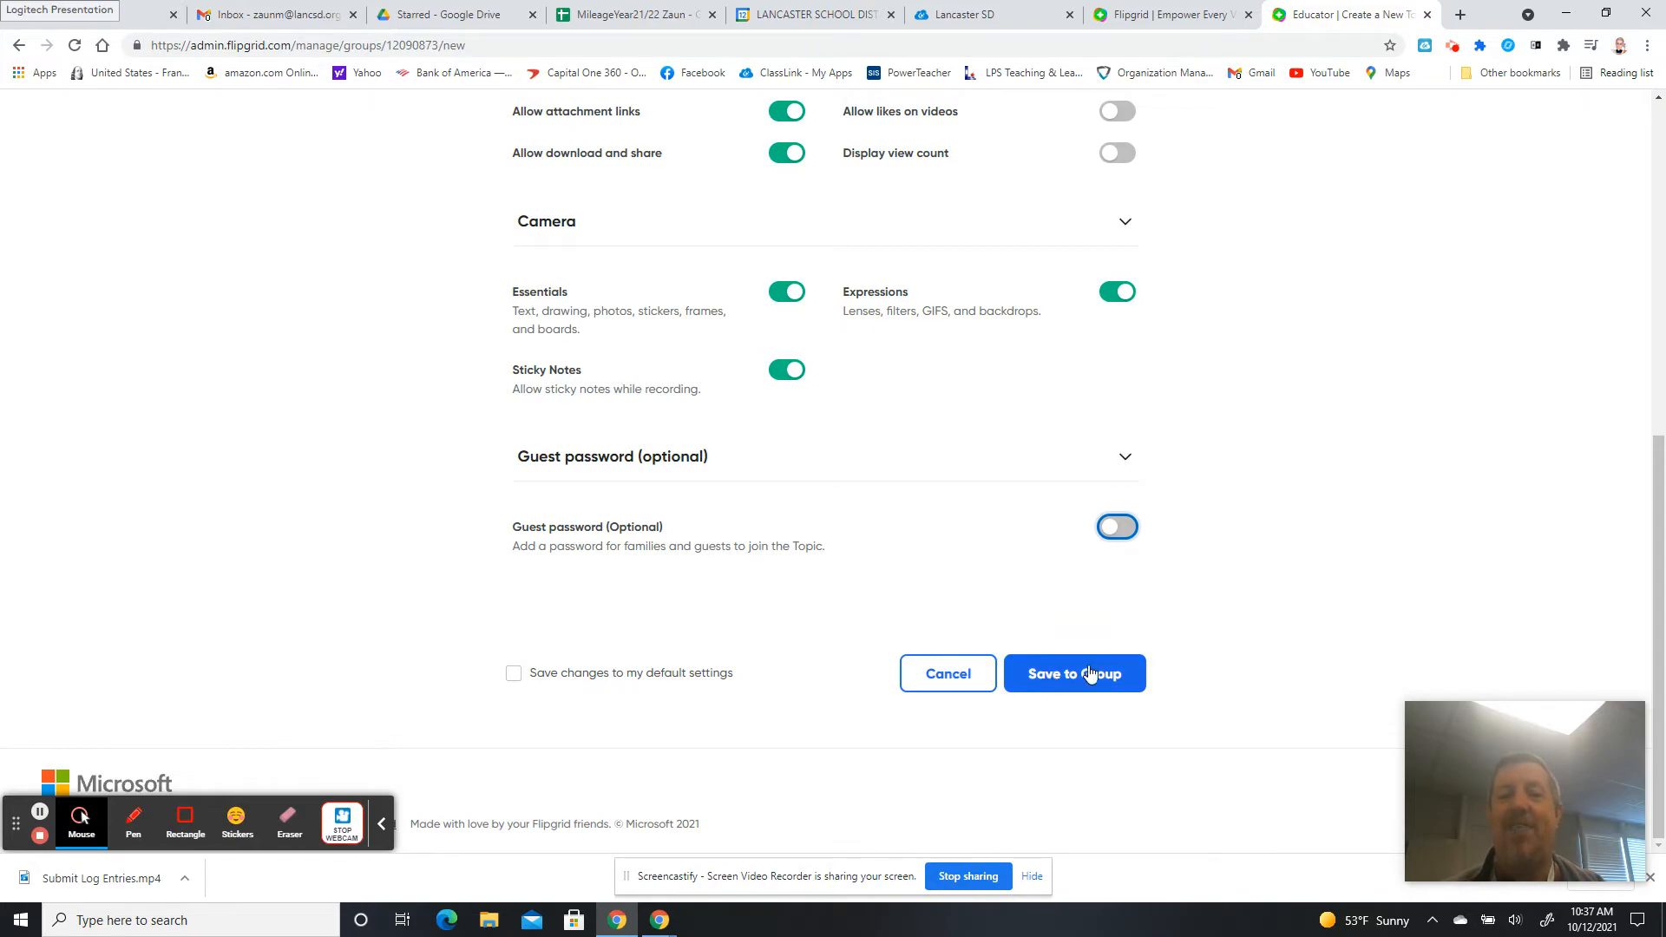
pyautogui.moveTo(1662, 580); pyautogui.dragTo(1617, 236)
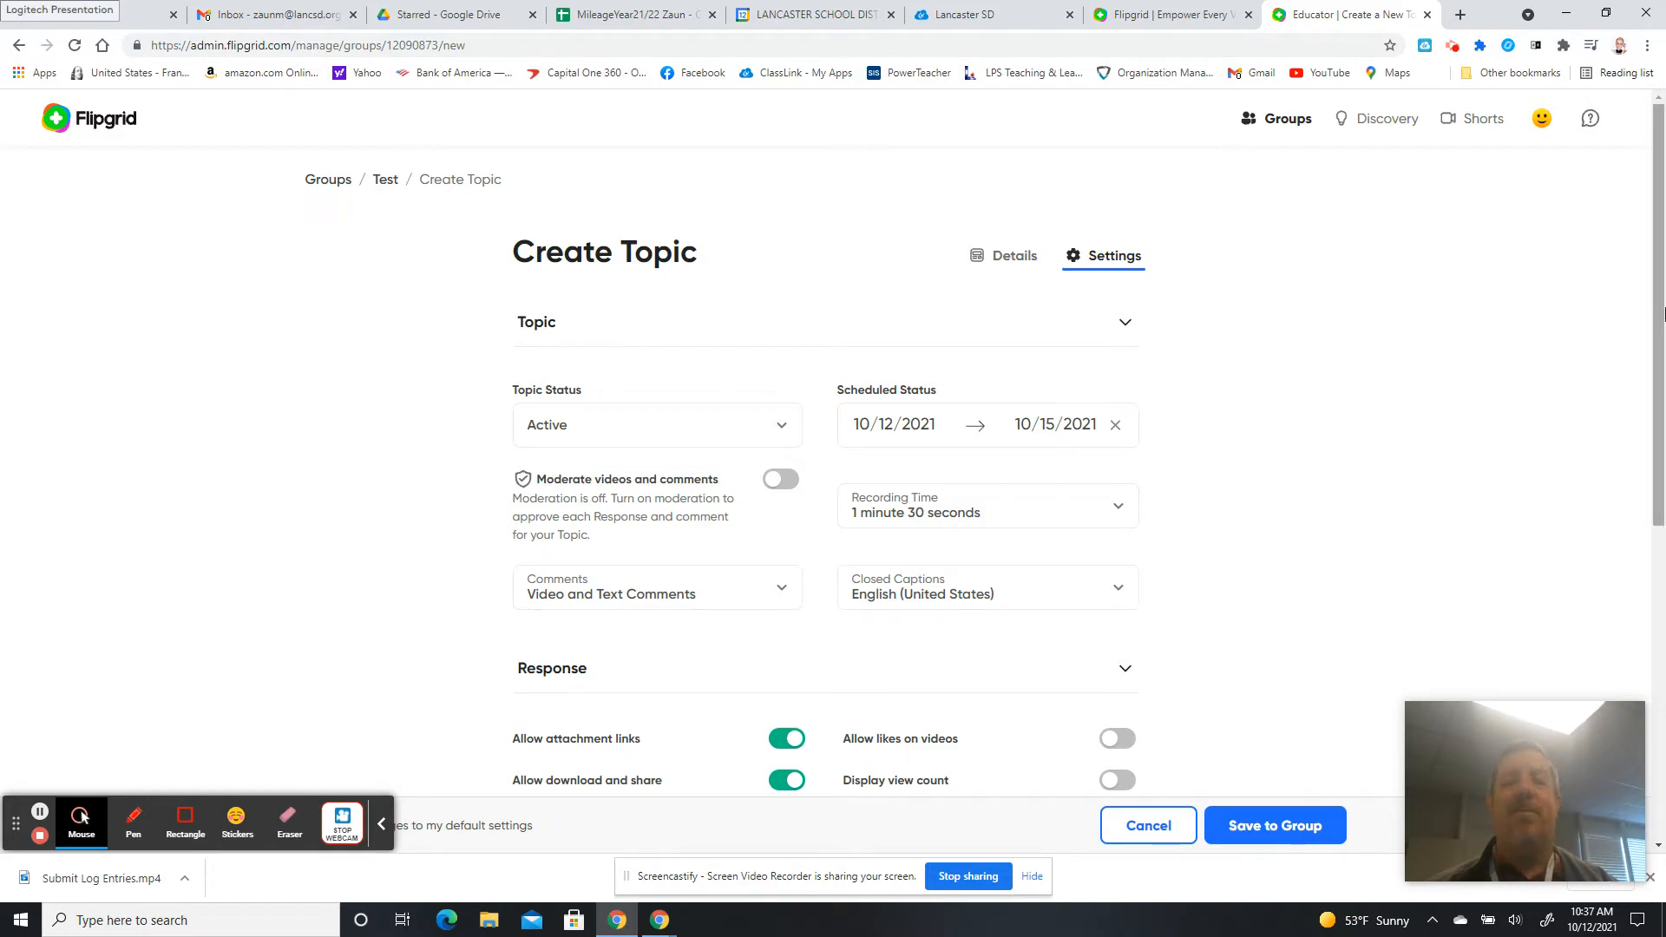
# From the Details tab, launch the Record video camera under Topic media.
pyautogui.click(1000, 264)
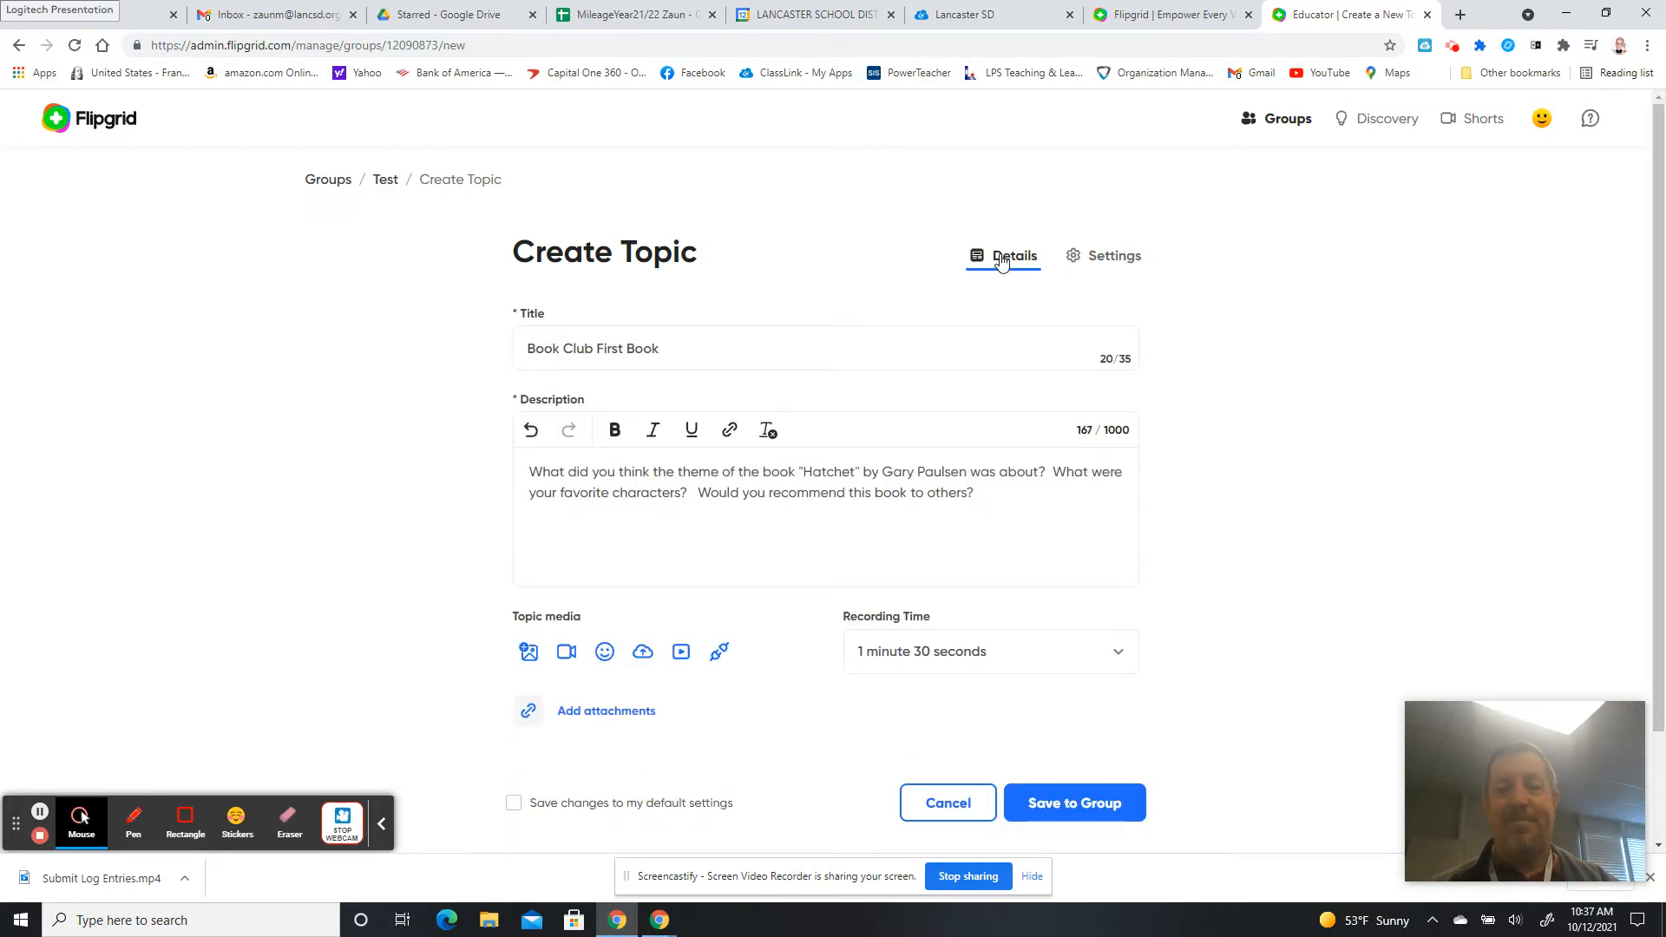
pyautogui.scroll(-2, 1647, 273)
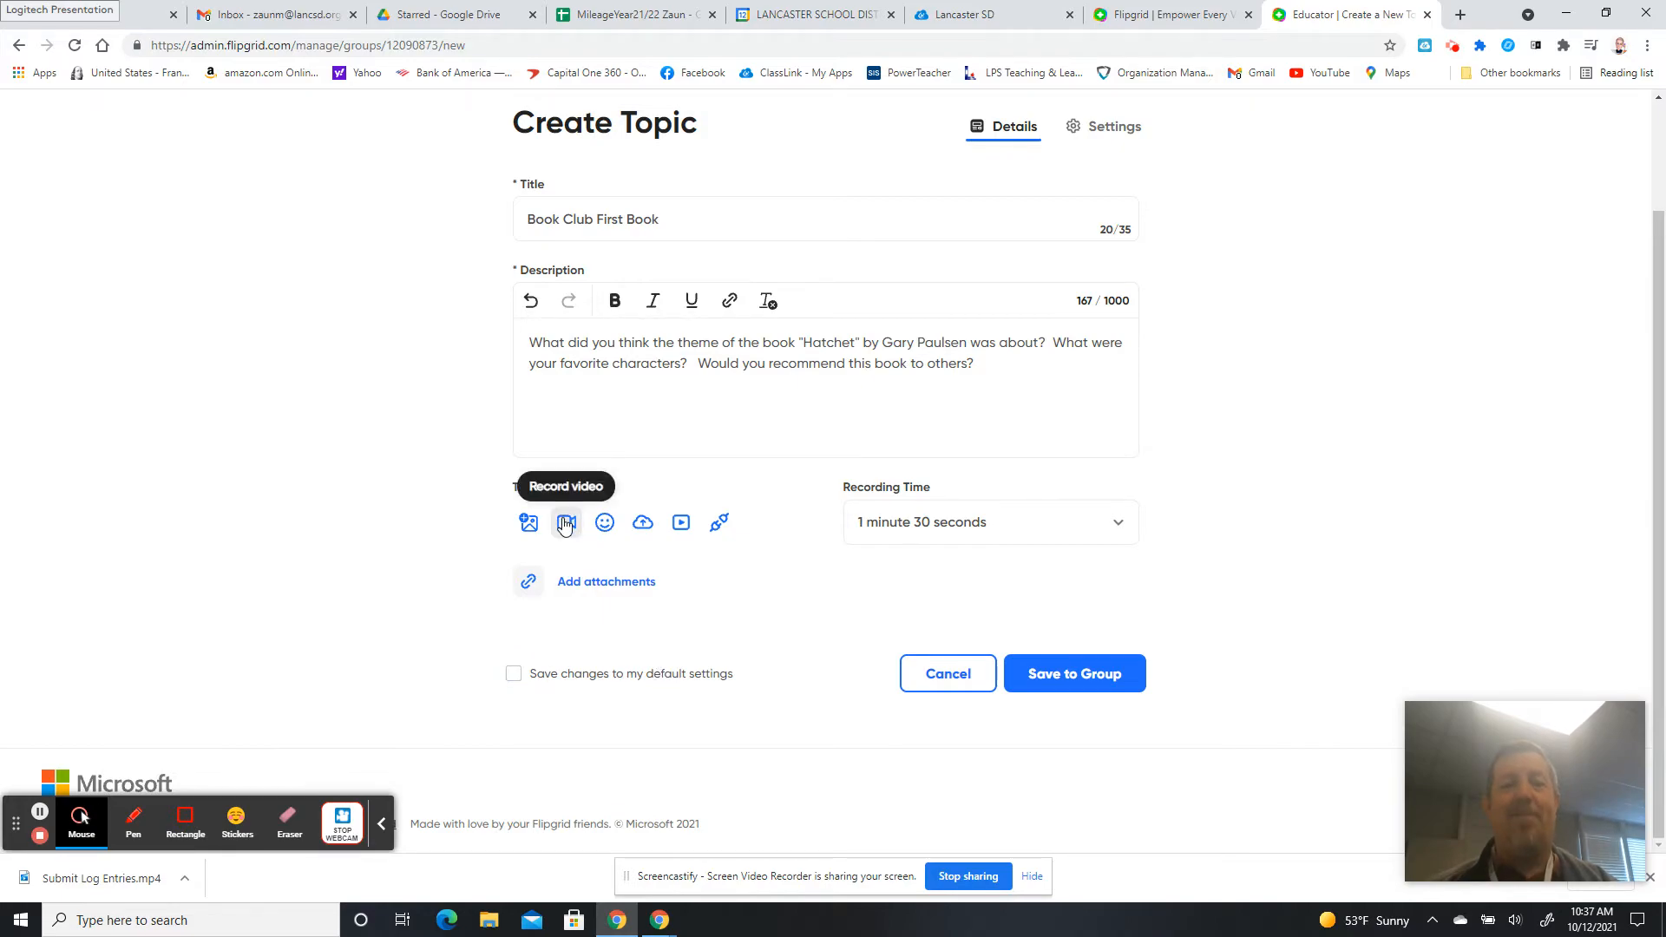
pyautogui.click(565, 523)
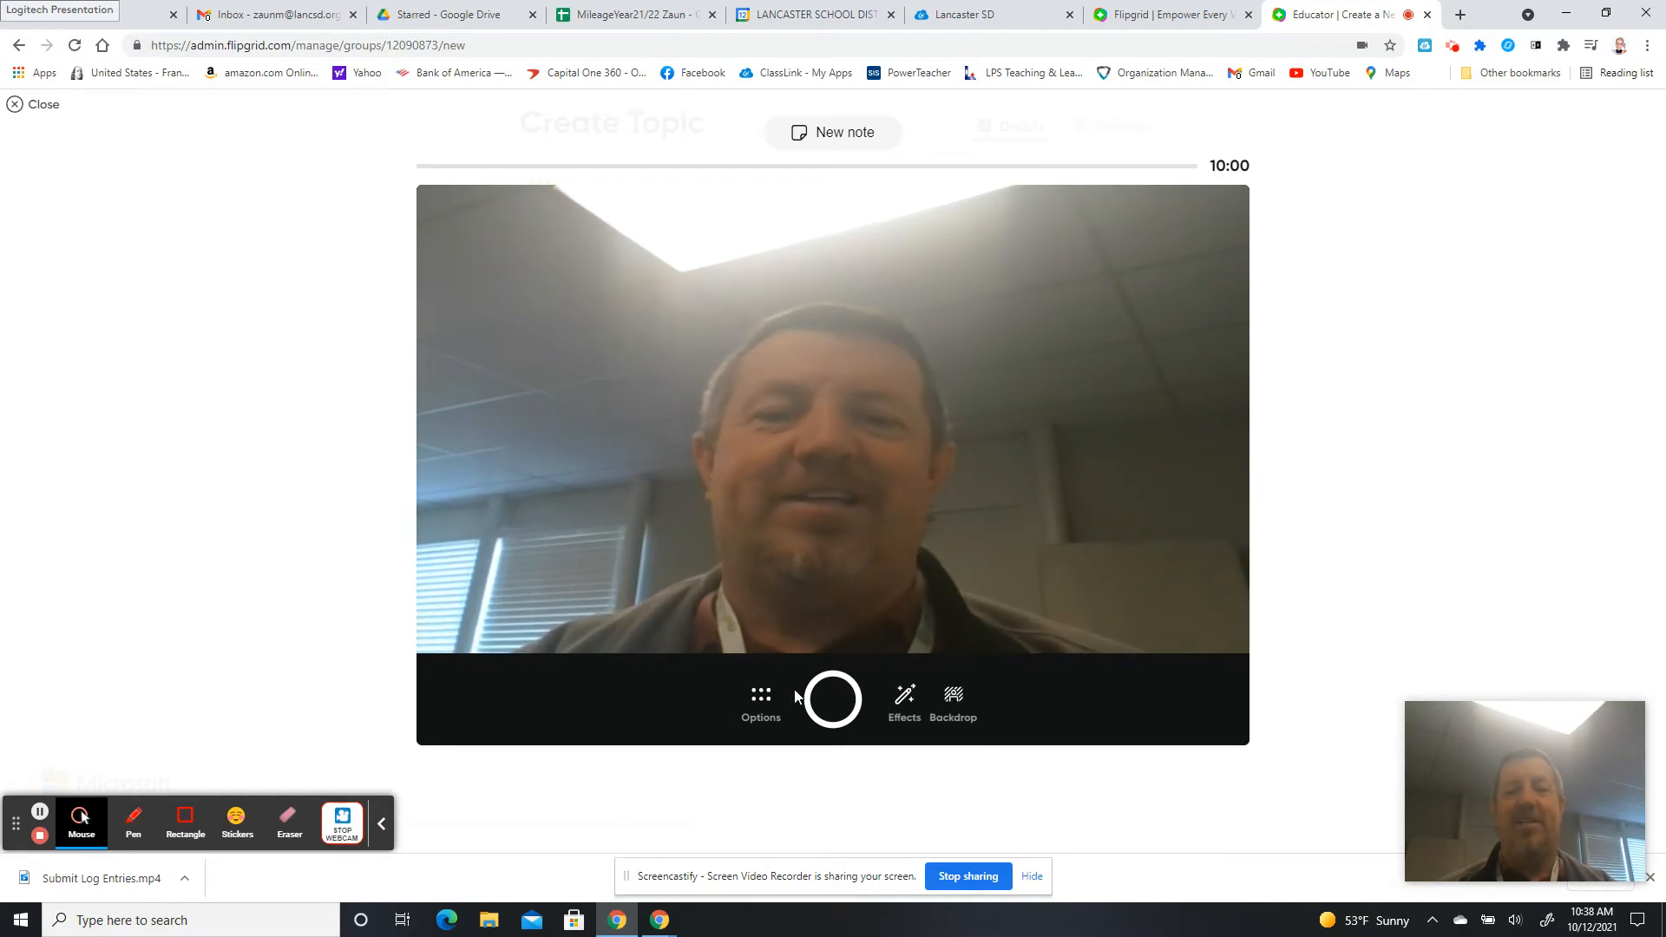
# Check the recorder's Options, close them, and show the Effects choices.
pyautogui.click(768, 707)
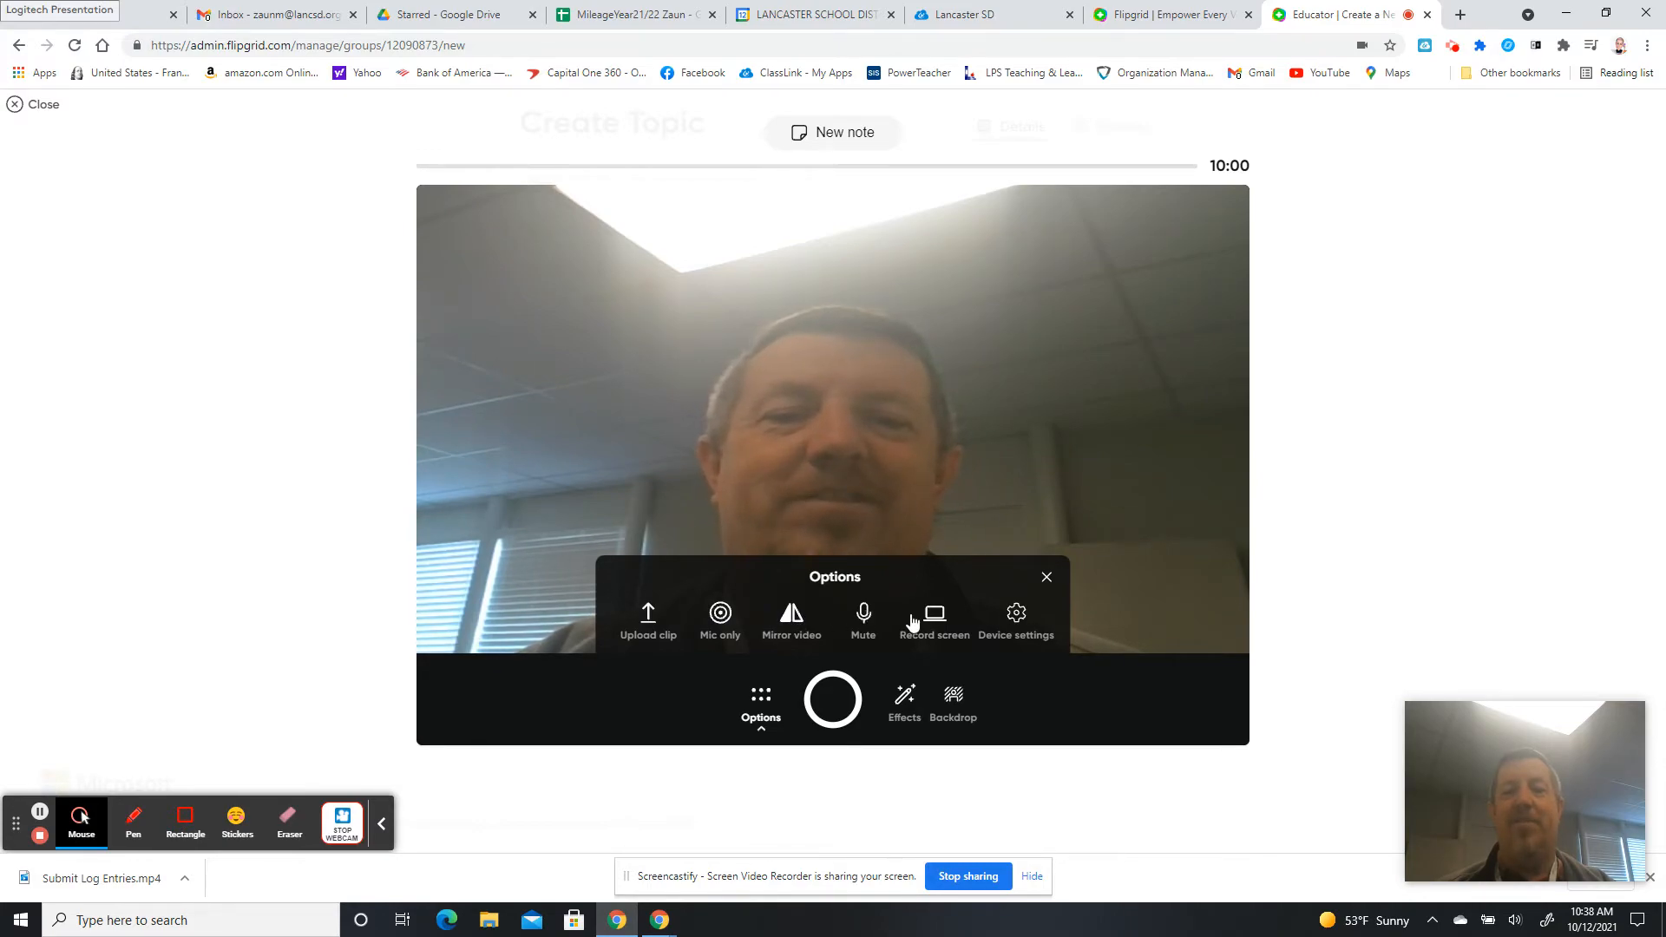
pyautogui.click(1047, 577)
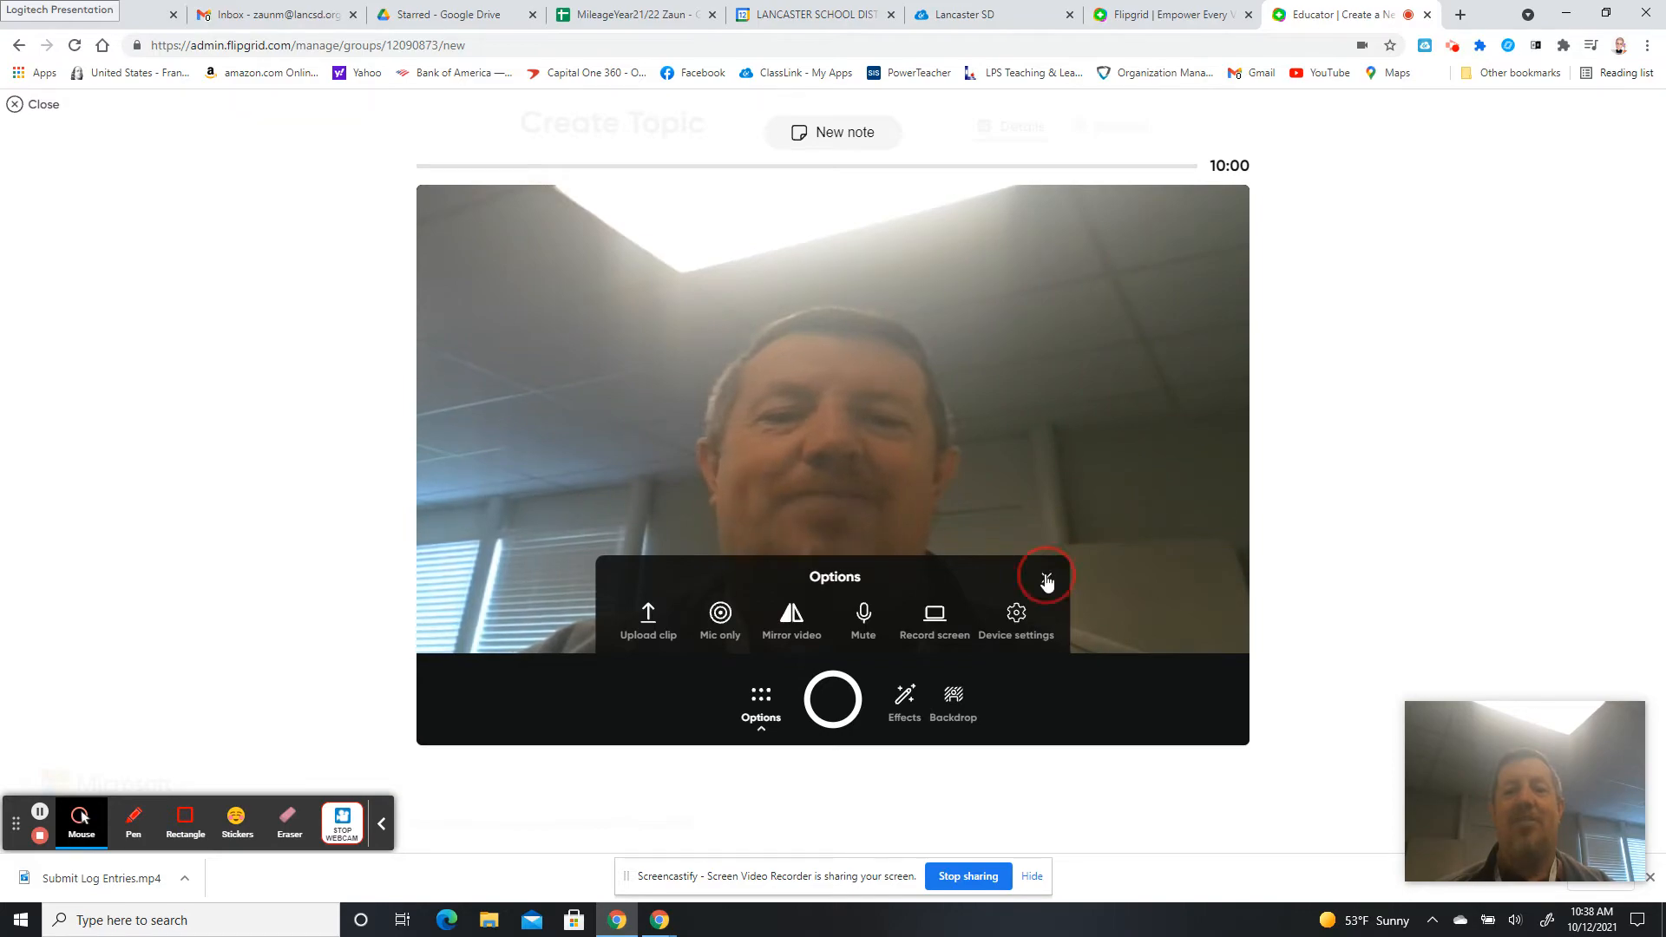
pyautogui.click(911, 699)
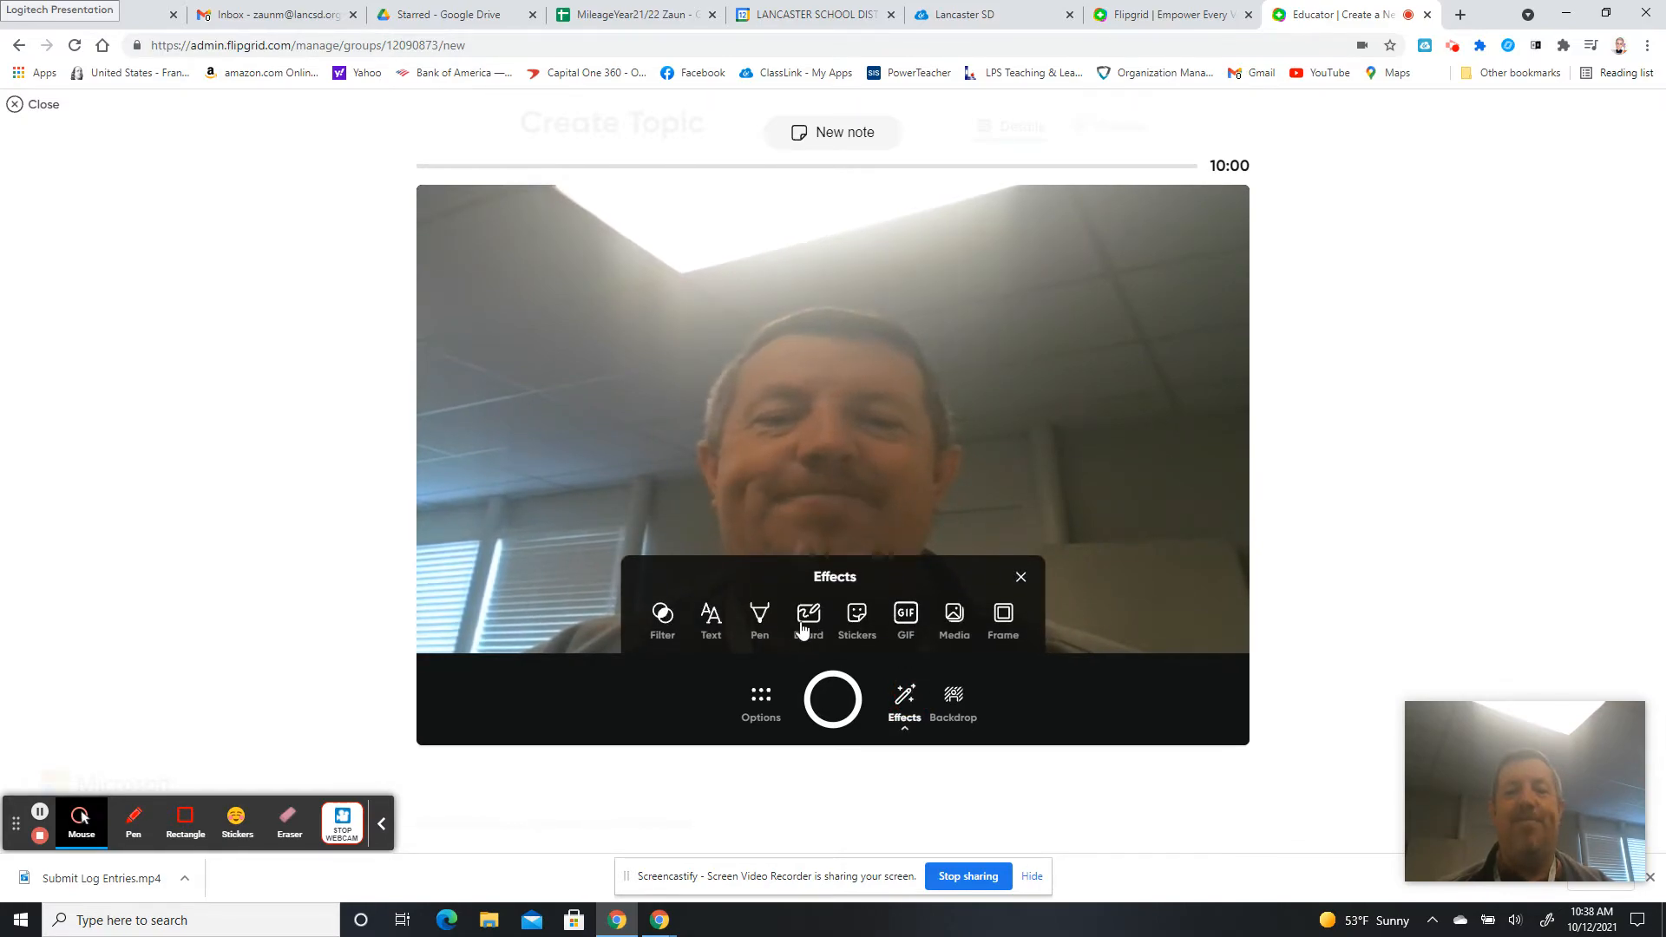
# Browse the ASL, Reactions, Music, Accessories, People, Expressions and Emojis stickers, then close the picker unused.
pyautogui.click(856, 614)
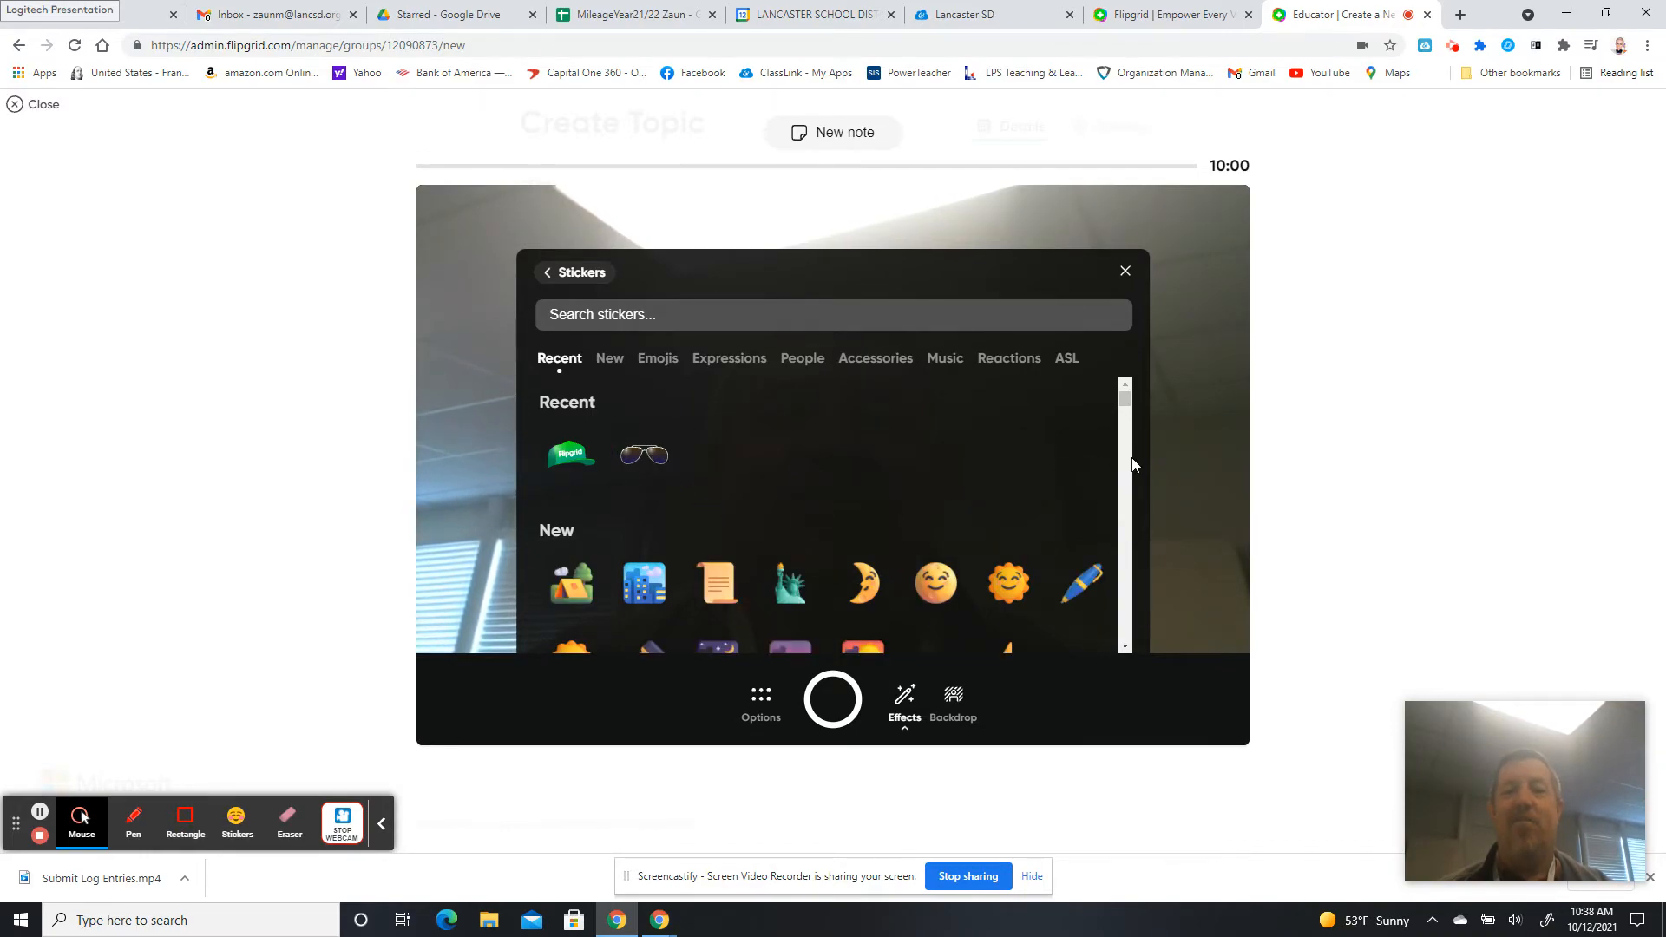
pyautogui.moveTo(1123, 400); pyautogui.dragTo(1125, 450)
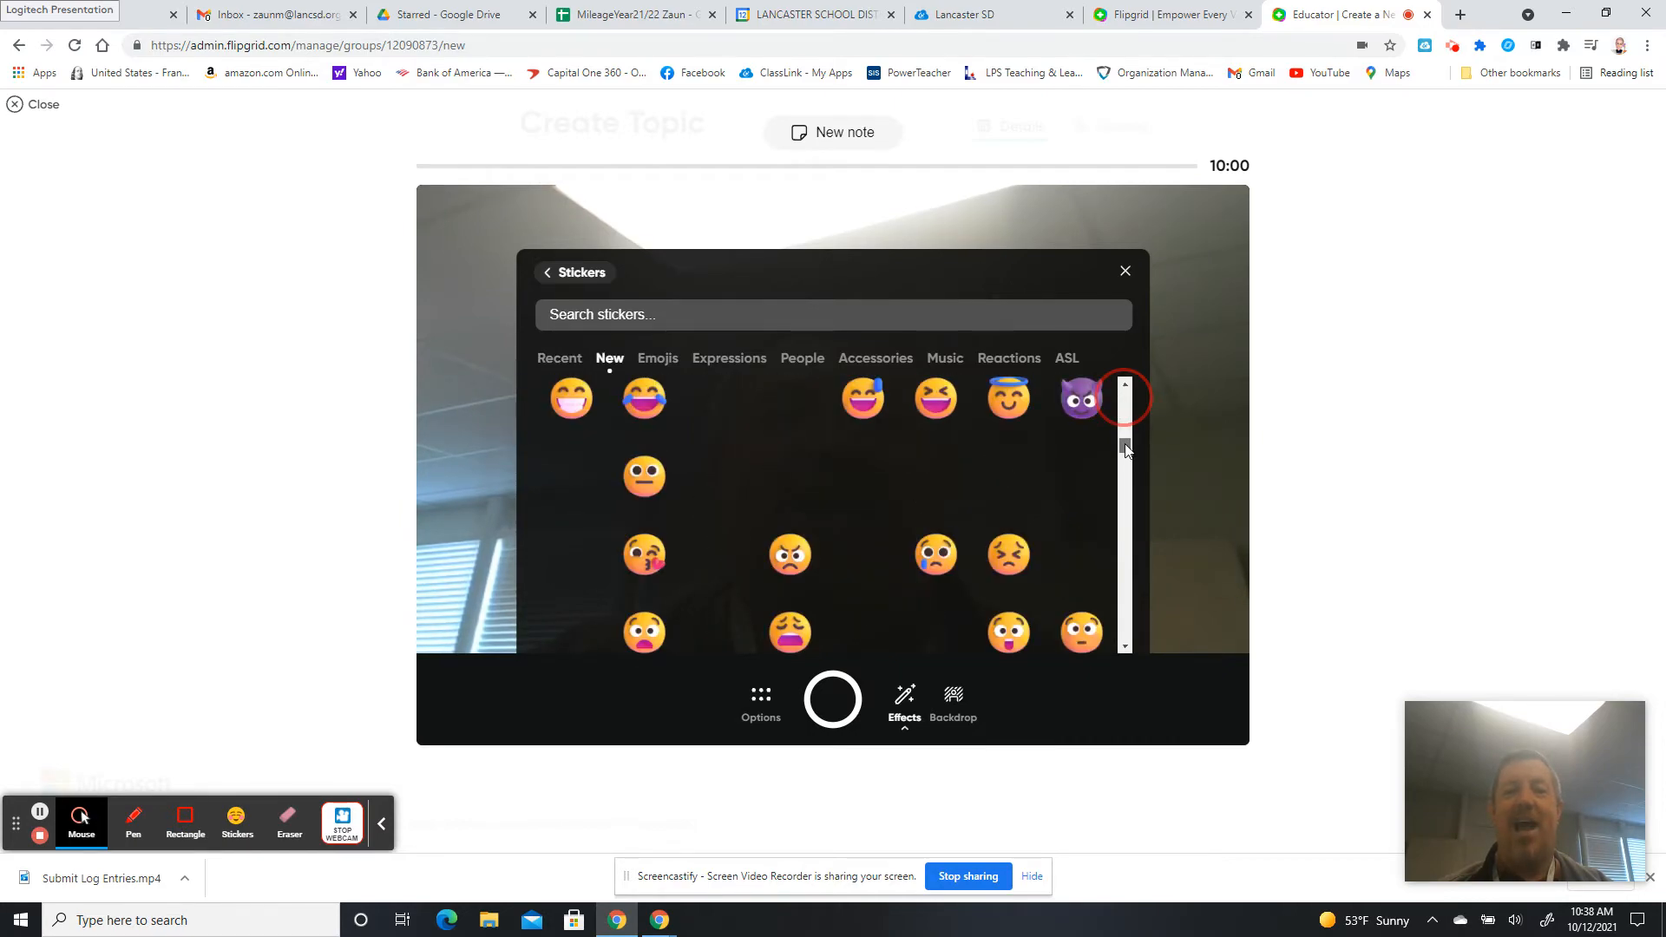
pyautogui.moveTo(1125, 462); pyautogui.dragTo(1129, 491)
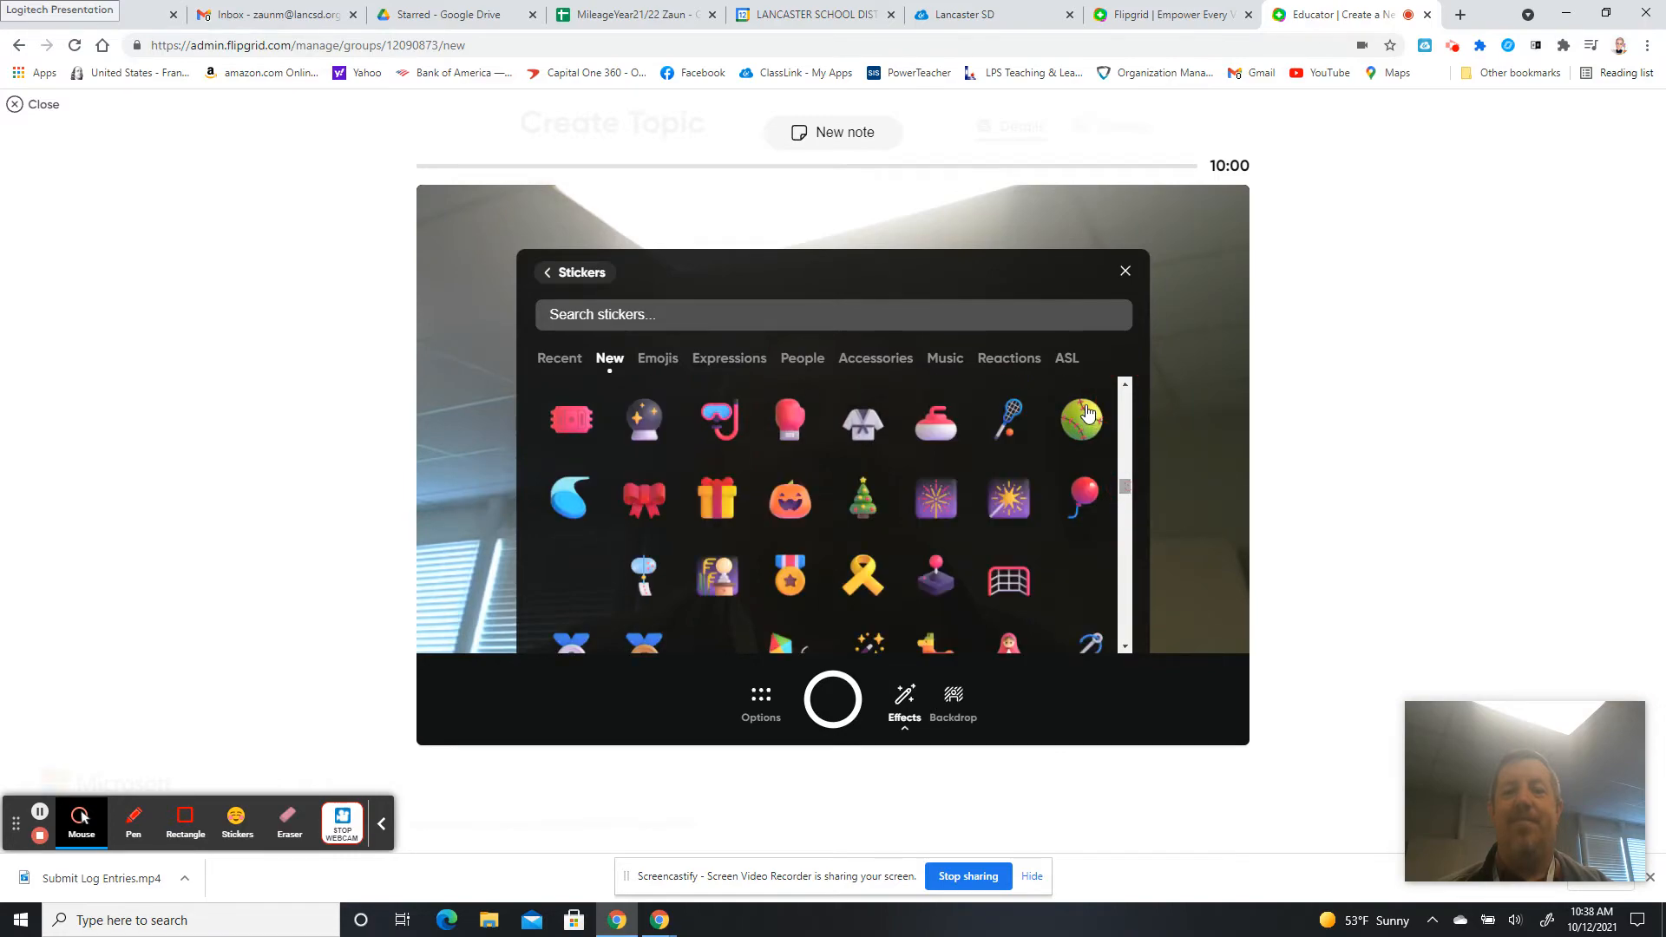
pyautogui.click(1069, 360)
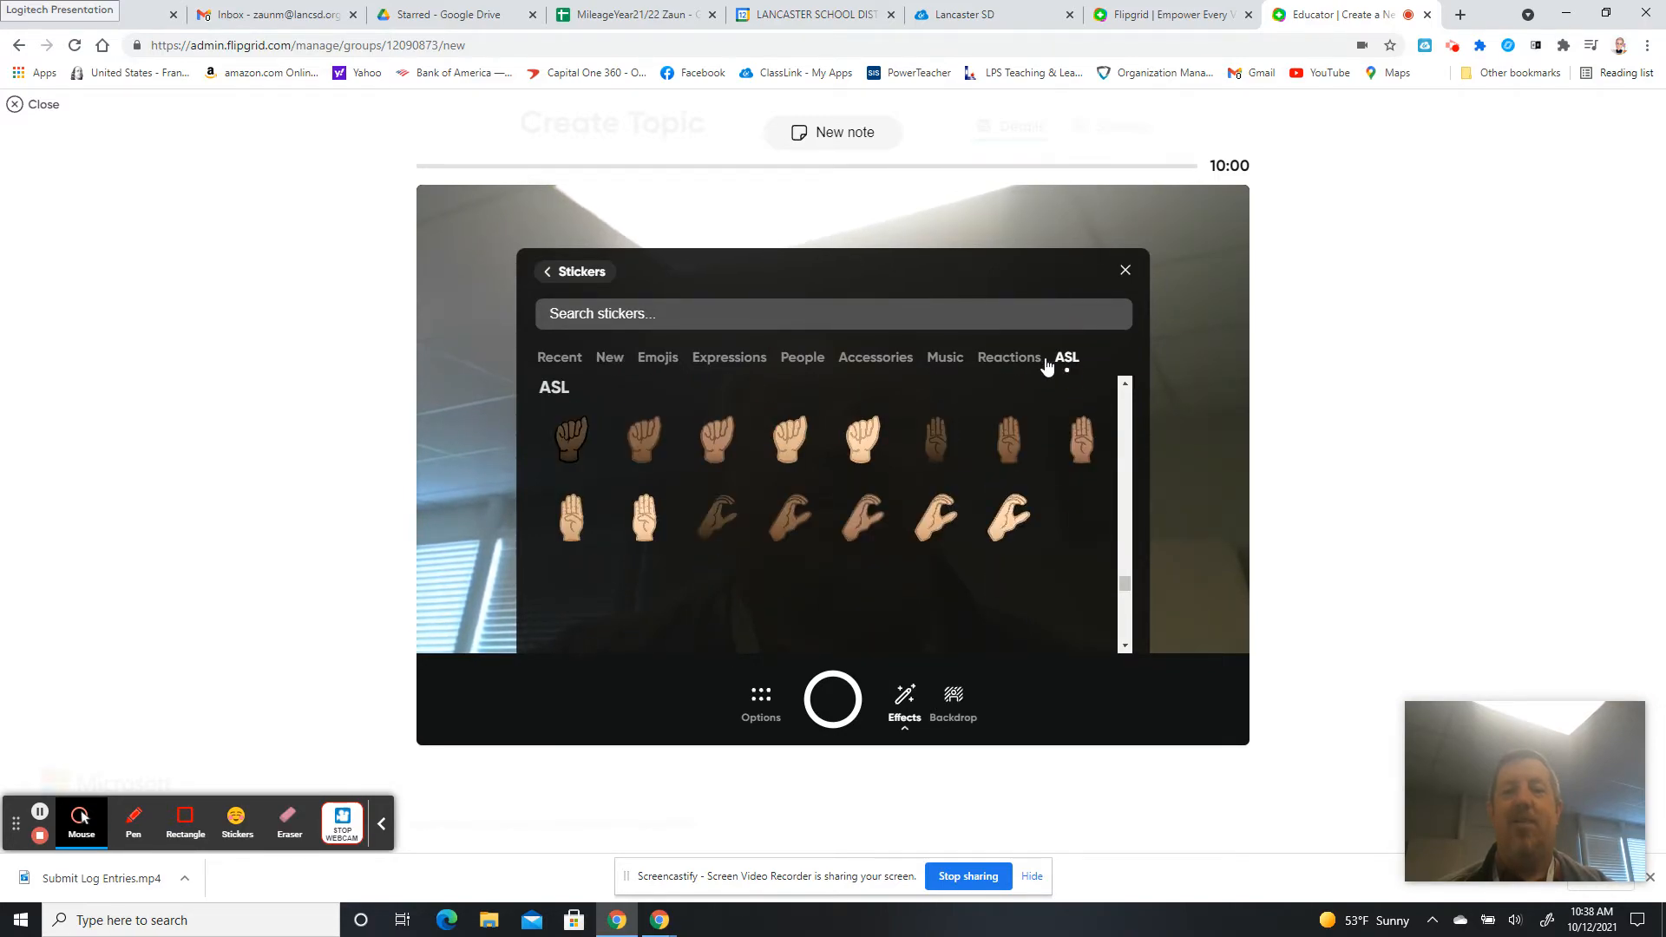
pyautogui.click(1036, 362)
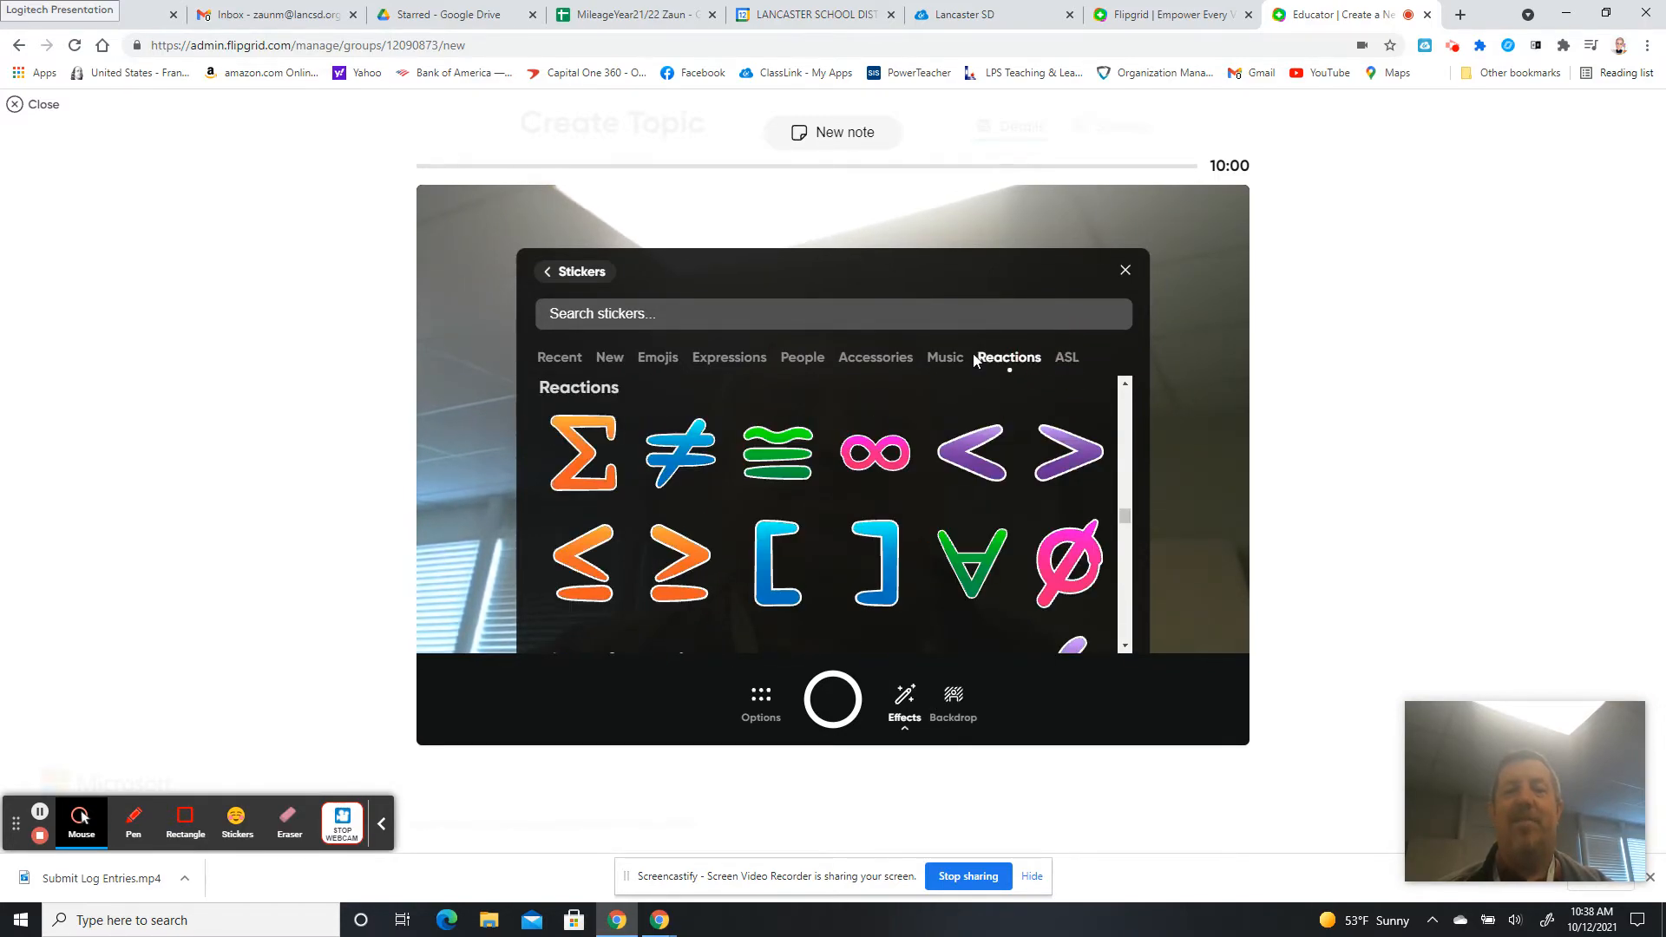
pyautogui.click(951, 359)
pyautogui.click(893, 359)
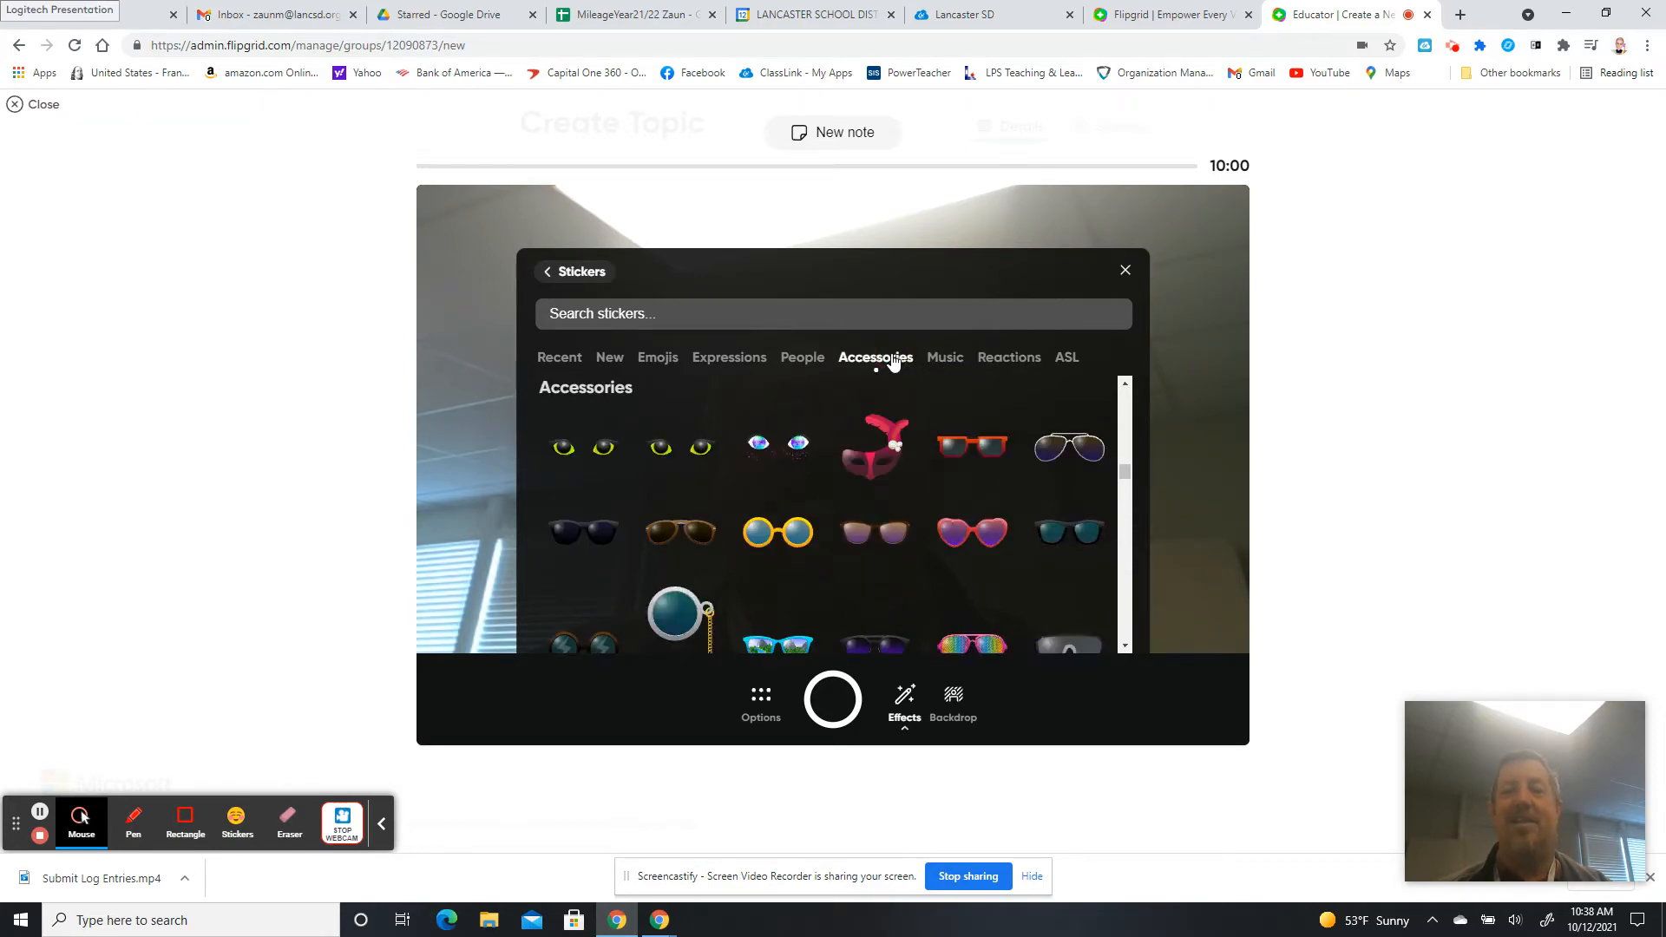
pyautogui.click(802, 360)
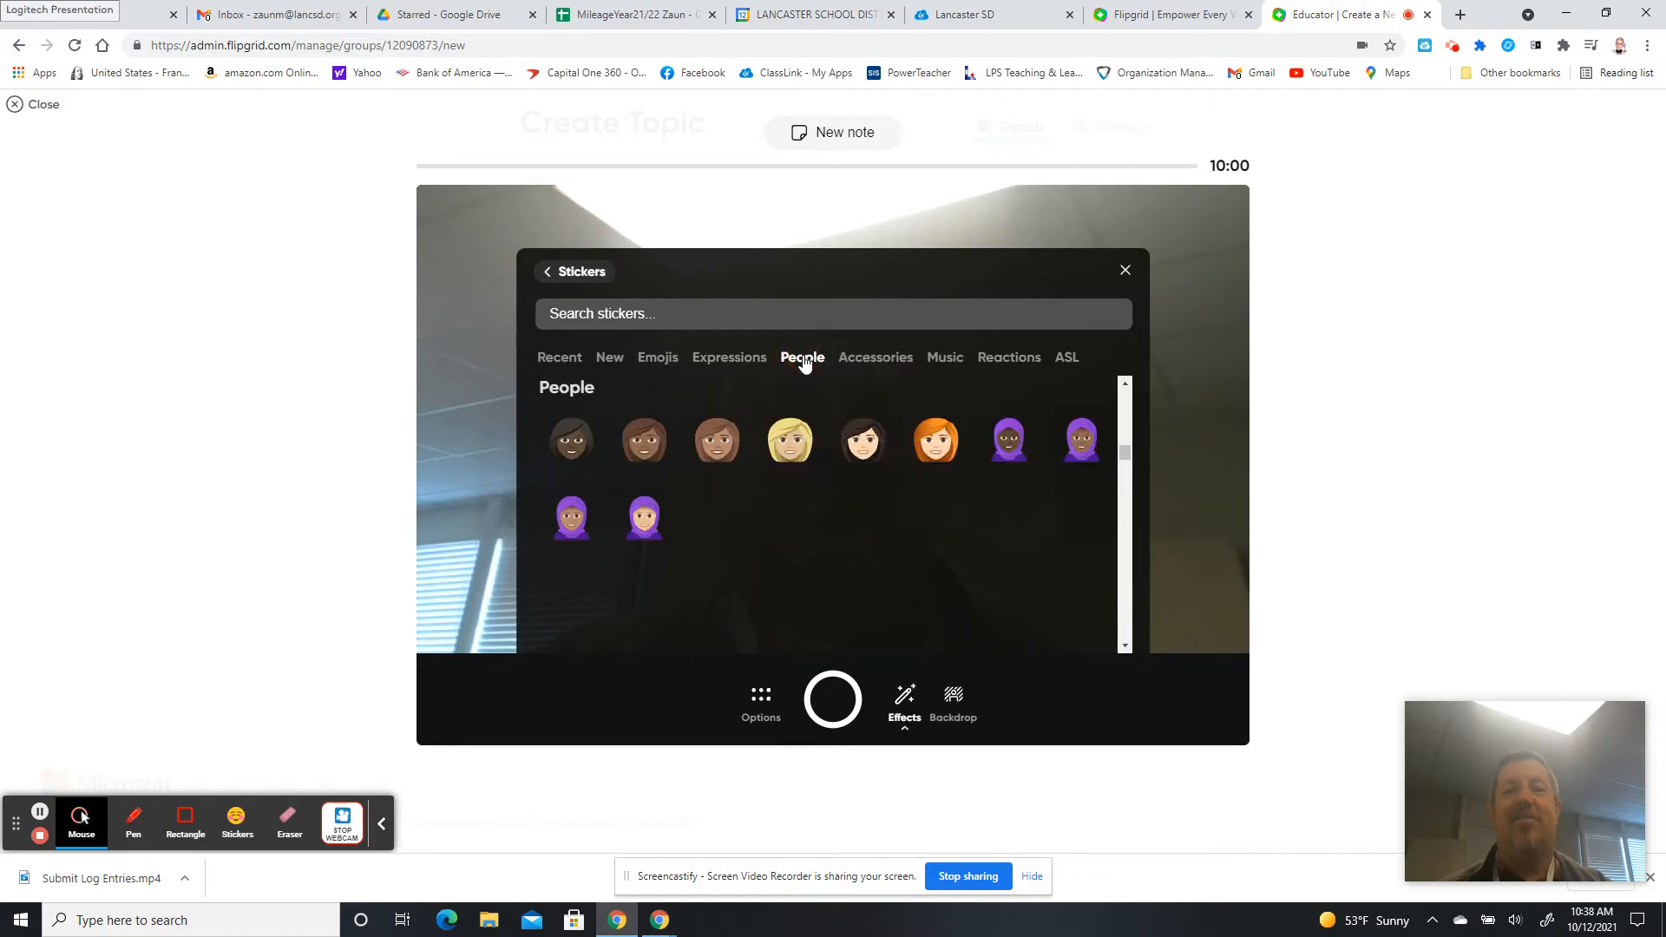
pyautogui.click(743, 359)
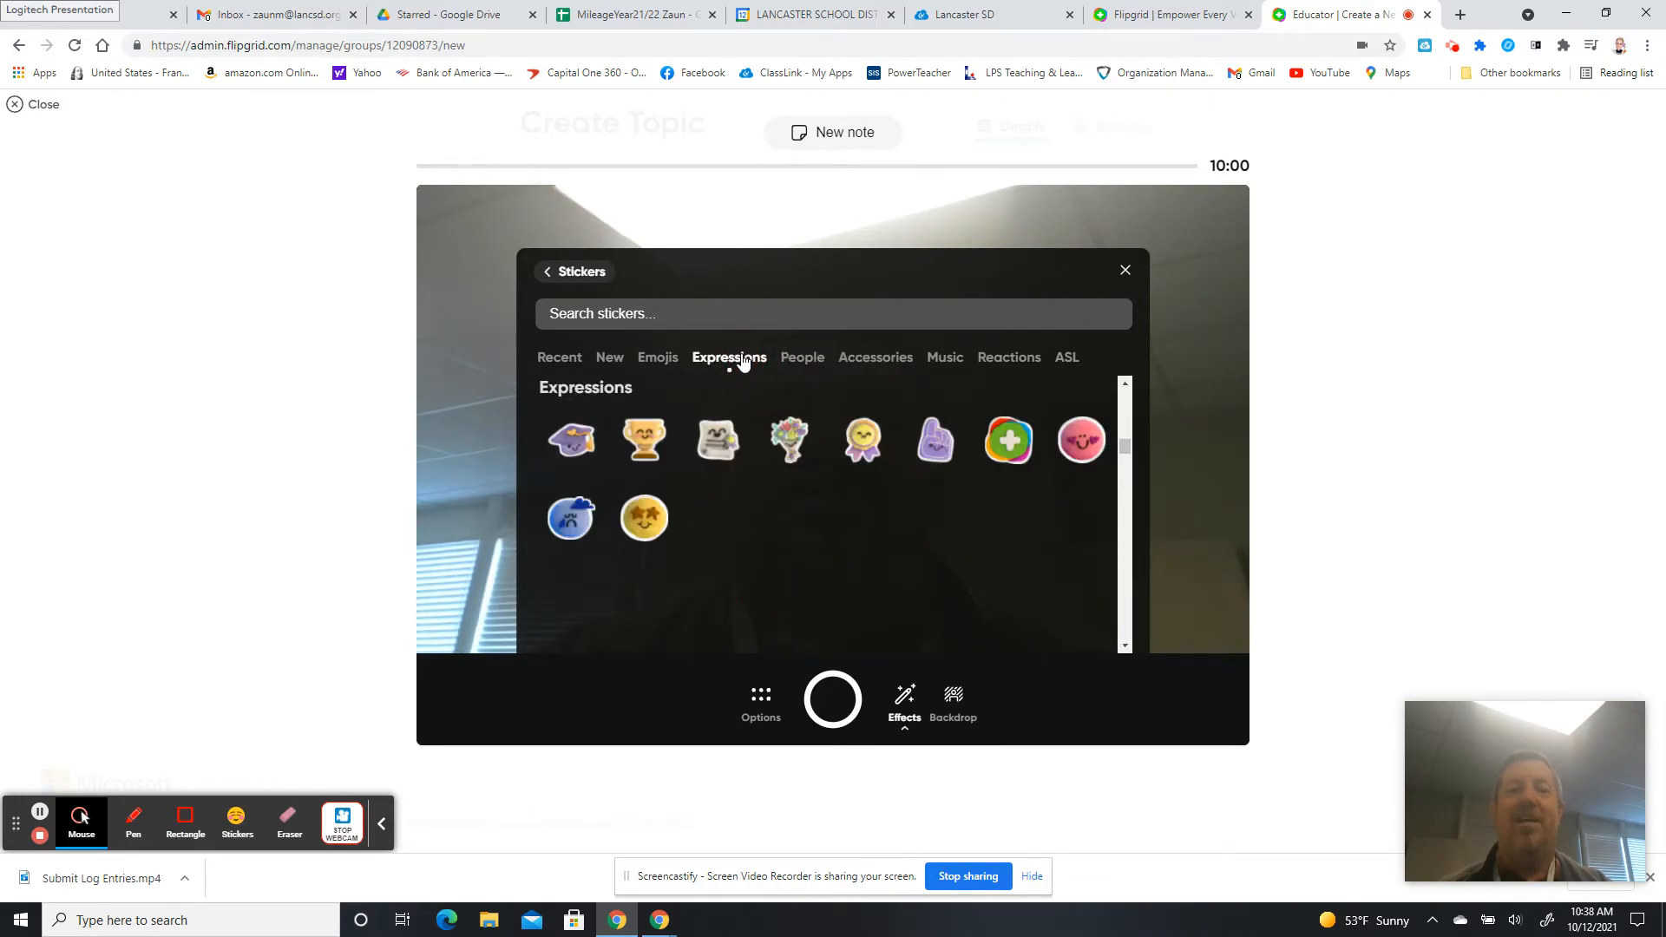
pyautogui.click(615, 362)
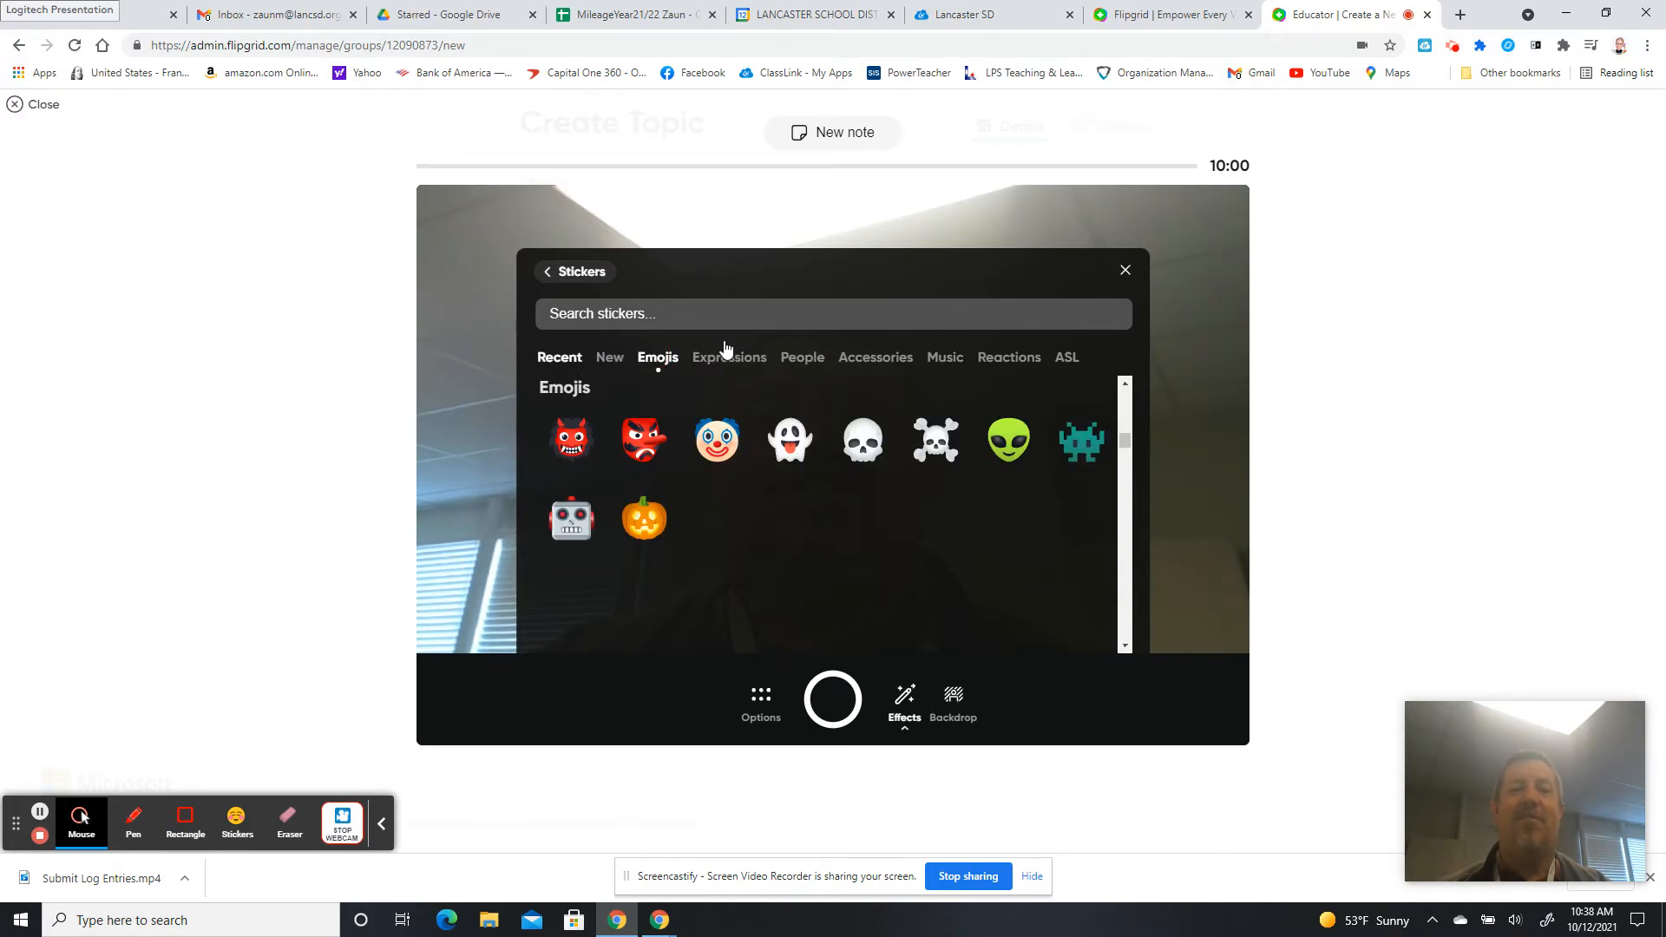
pyautogui.click(1125, 270)
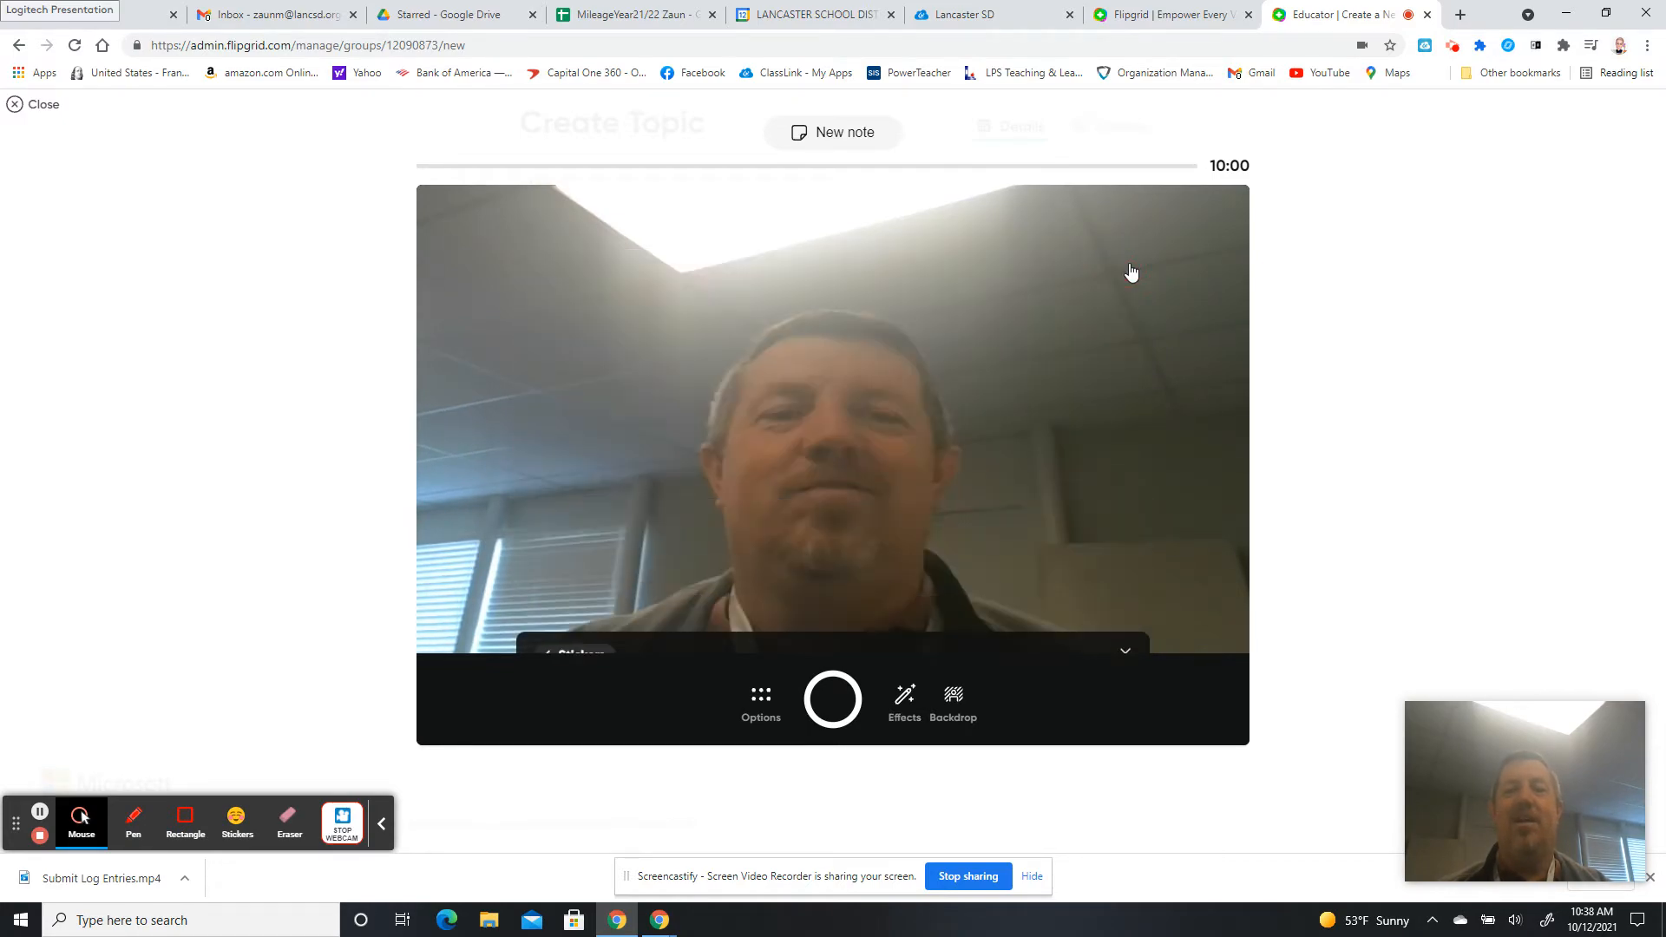
# Apply the Satellite Sky backdrop and shrink the webcam cutout onto the planet at lower left.
pyautogui.click(952, 702)
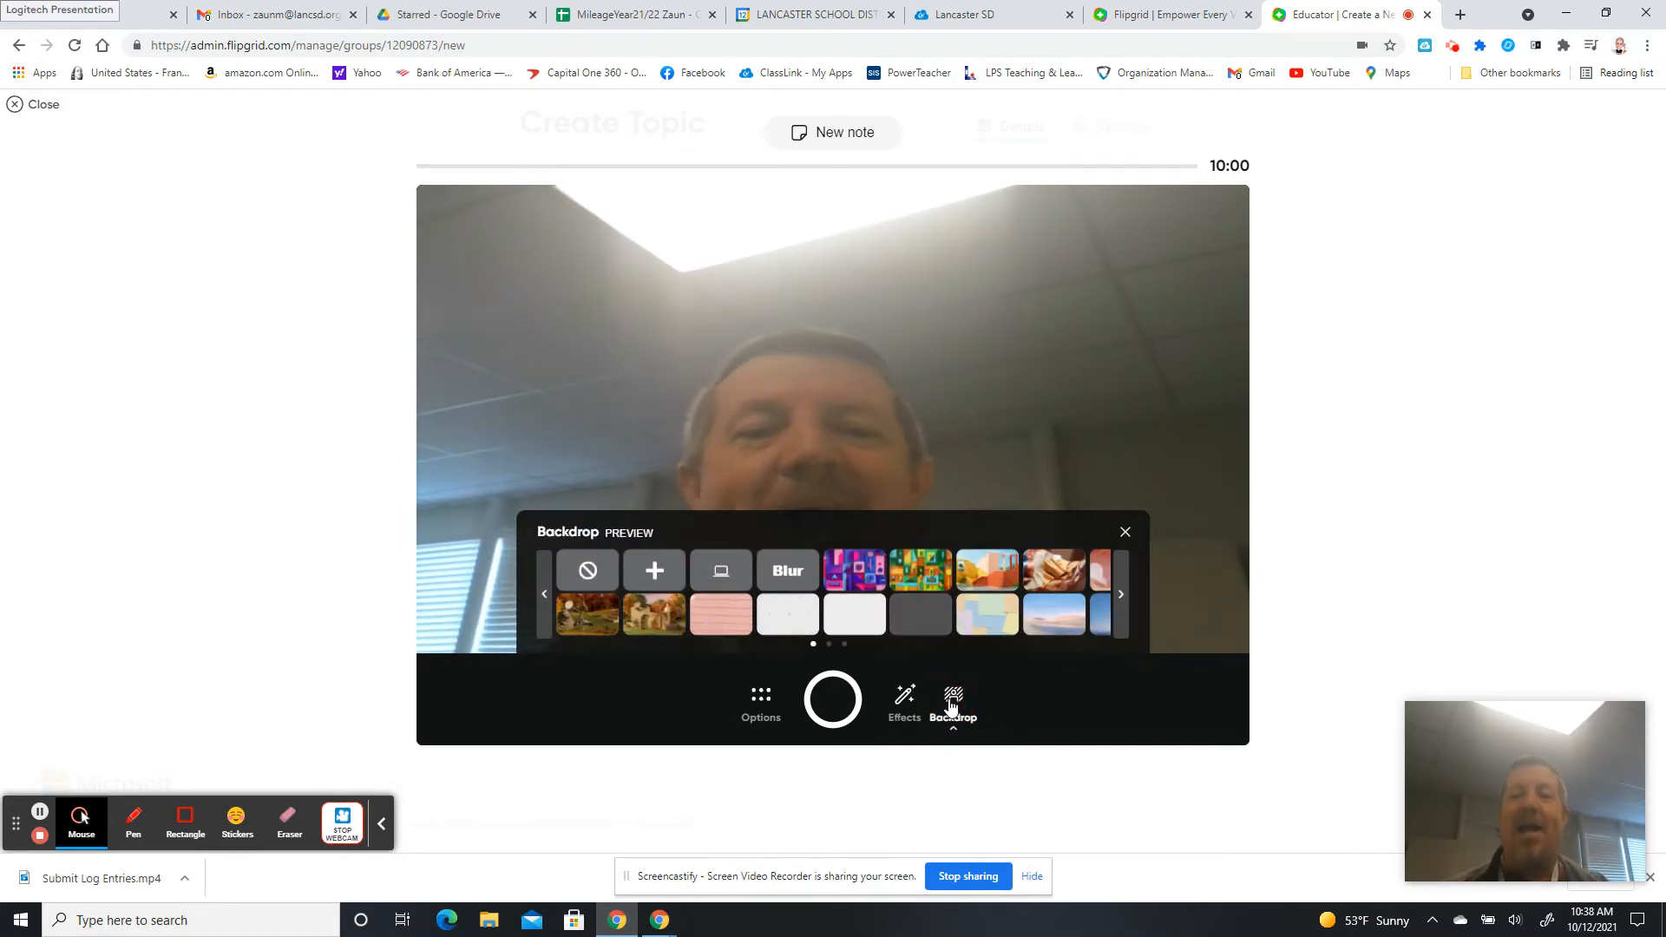
pyautogui.click(1122, 596)
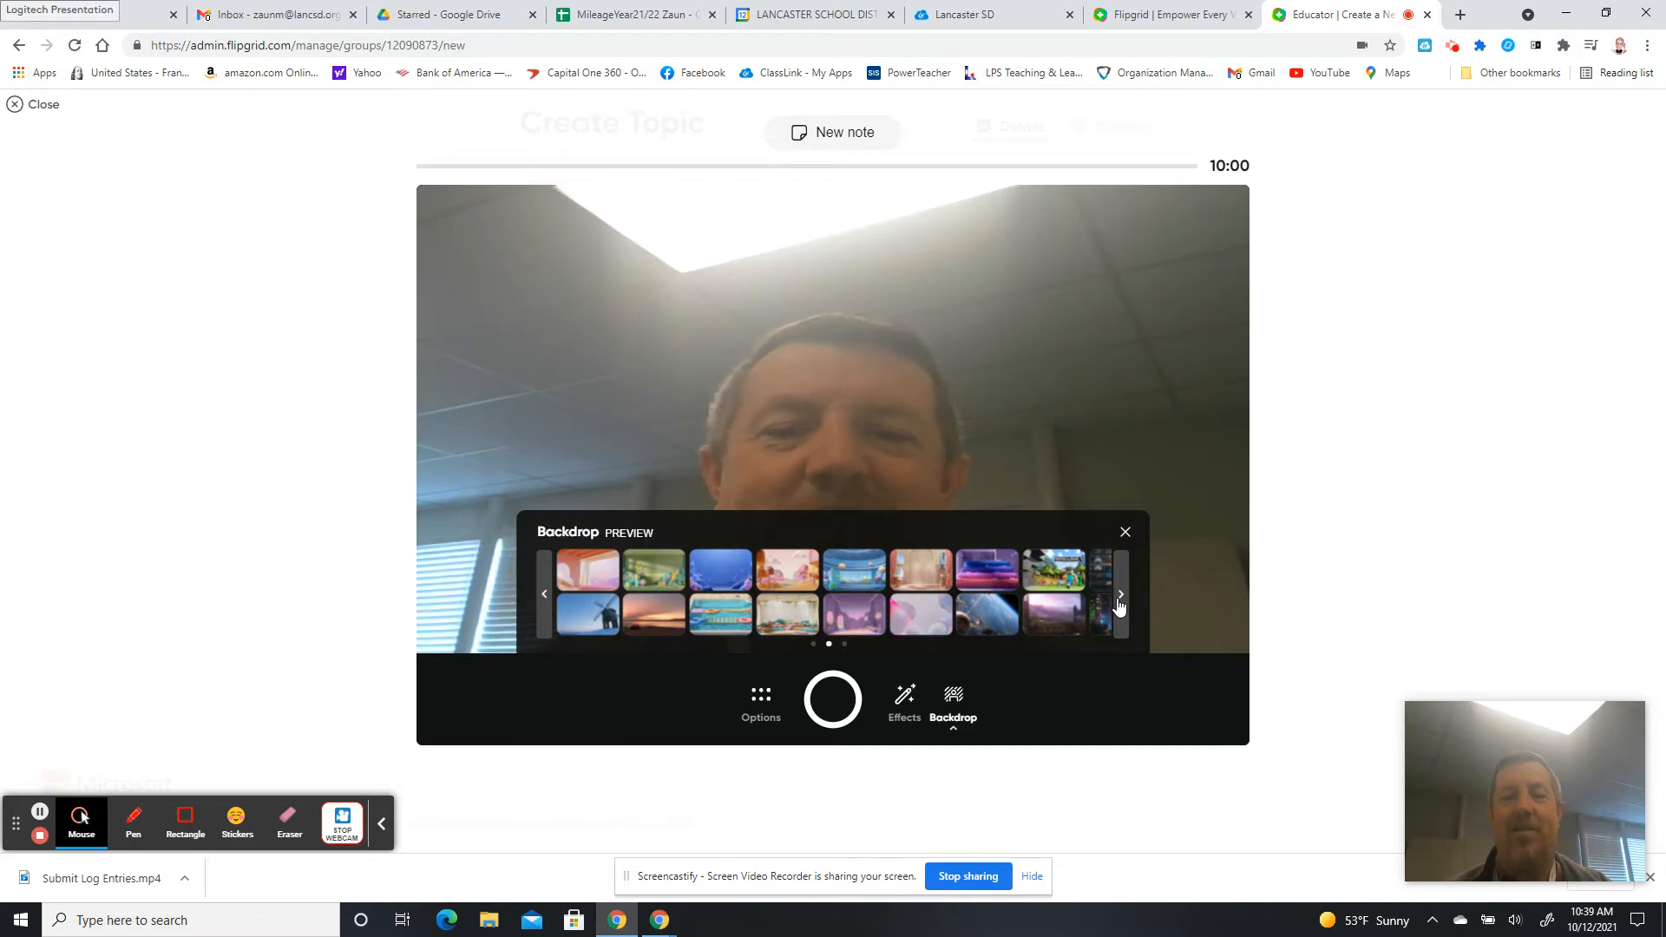
pyautogui.click(1119, 601)
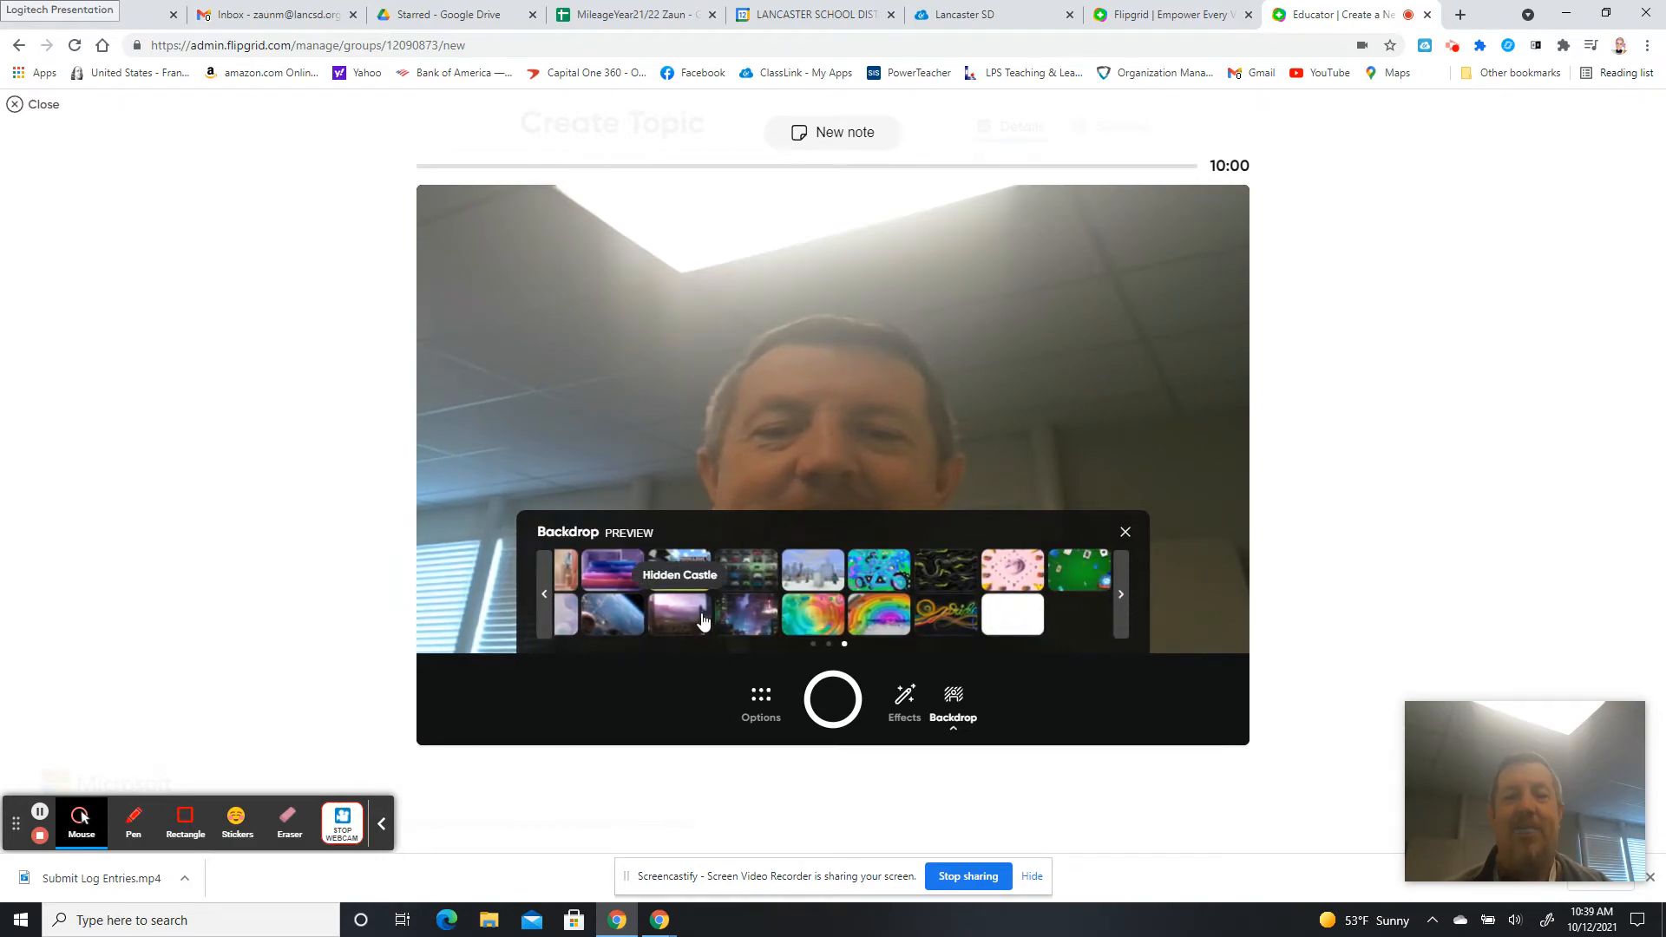
pyautogui.click(627, 624)
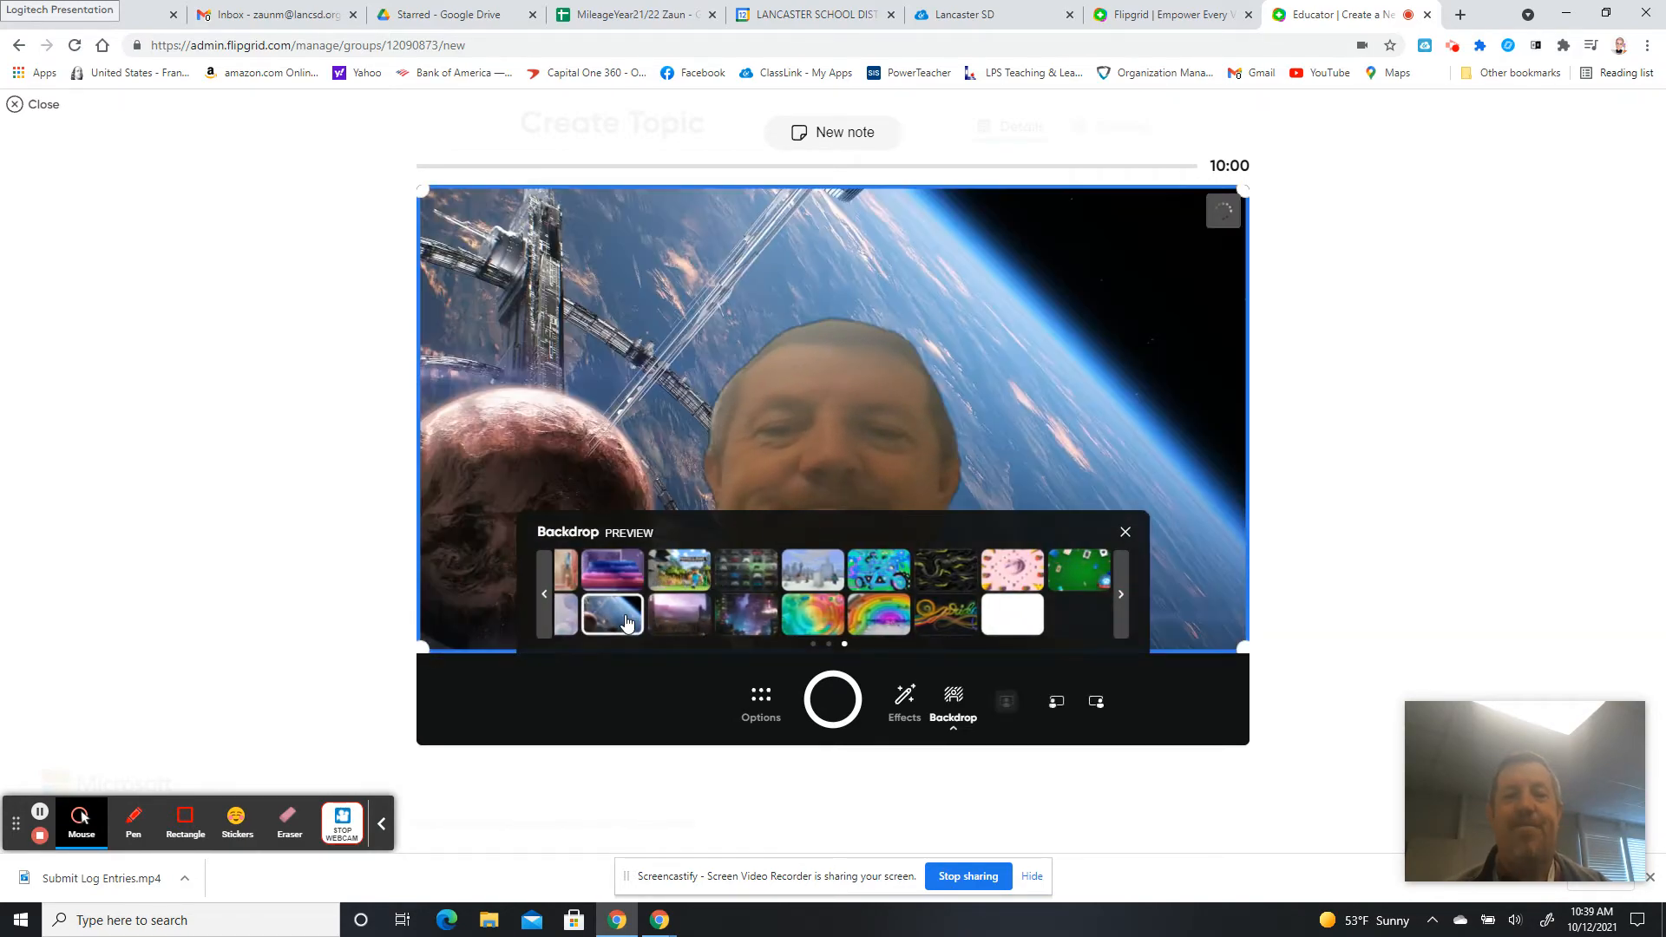
pyautogui.click(1125, 531)
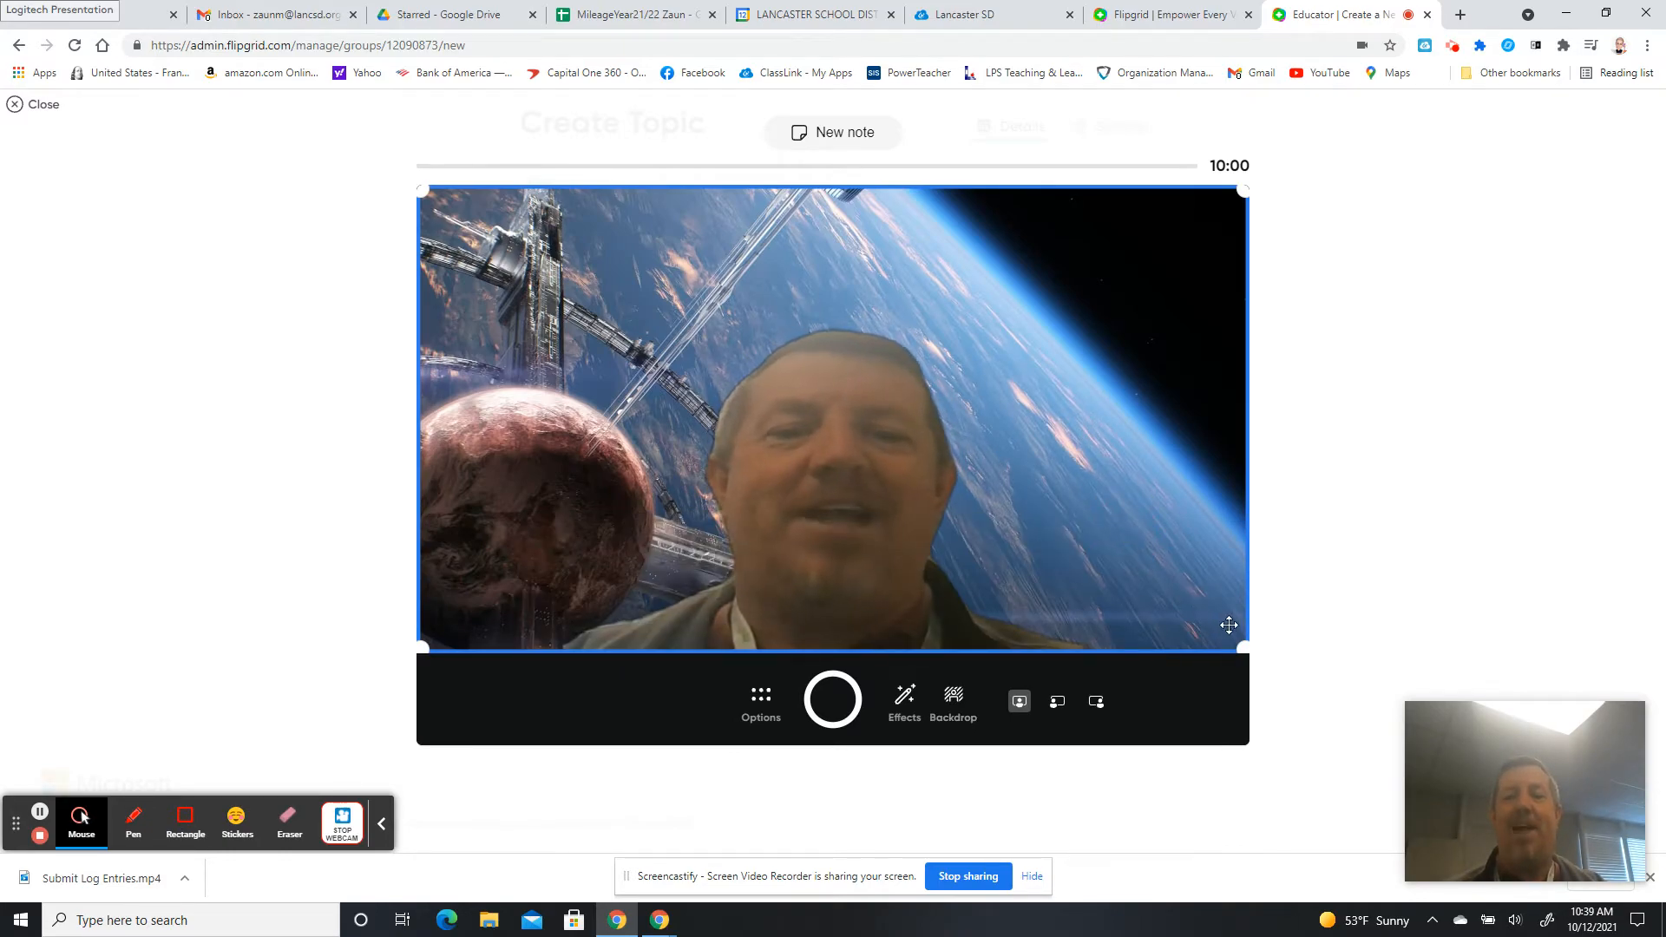
pyautogui.moveTo(1239, 642); pyautogui.dragTo(707, 344)
pyautogui.moveTo(604, 309); pyautogui.dragTo(584, 523)
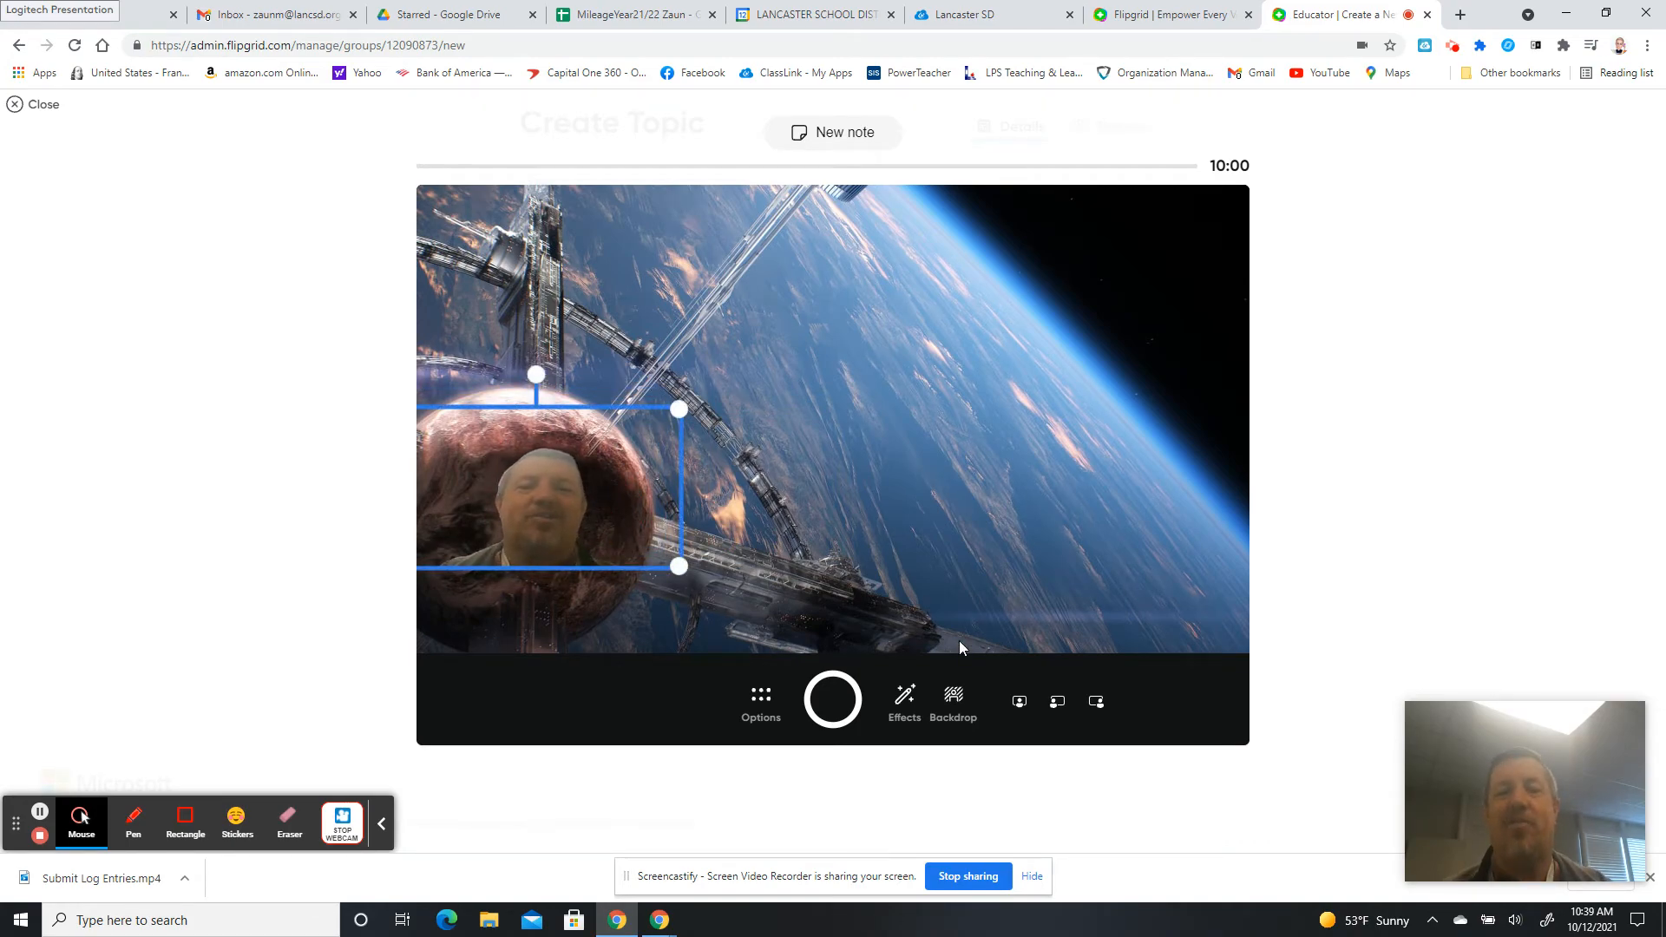
pyautogui.click(904, 698)
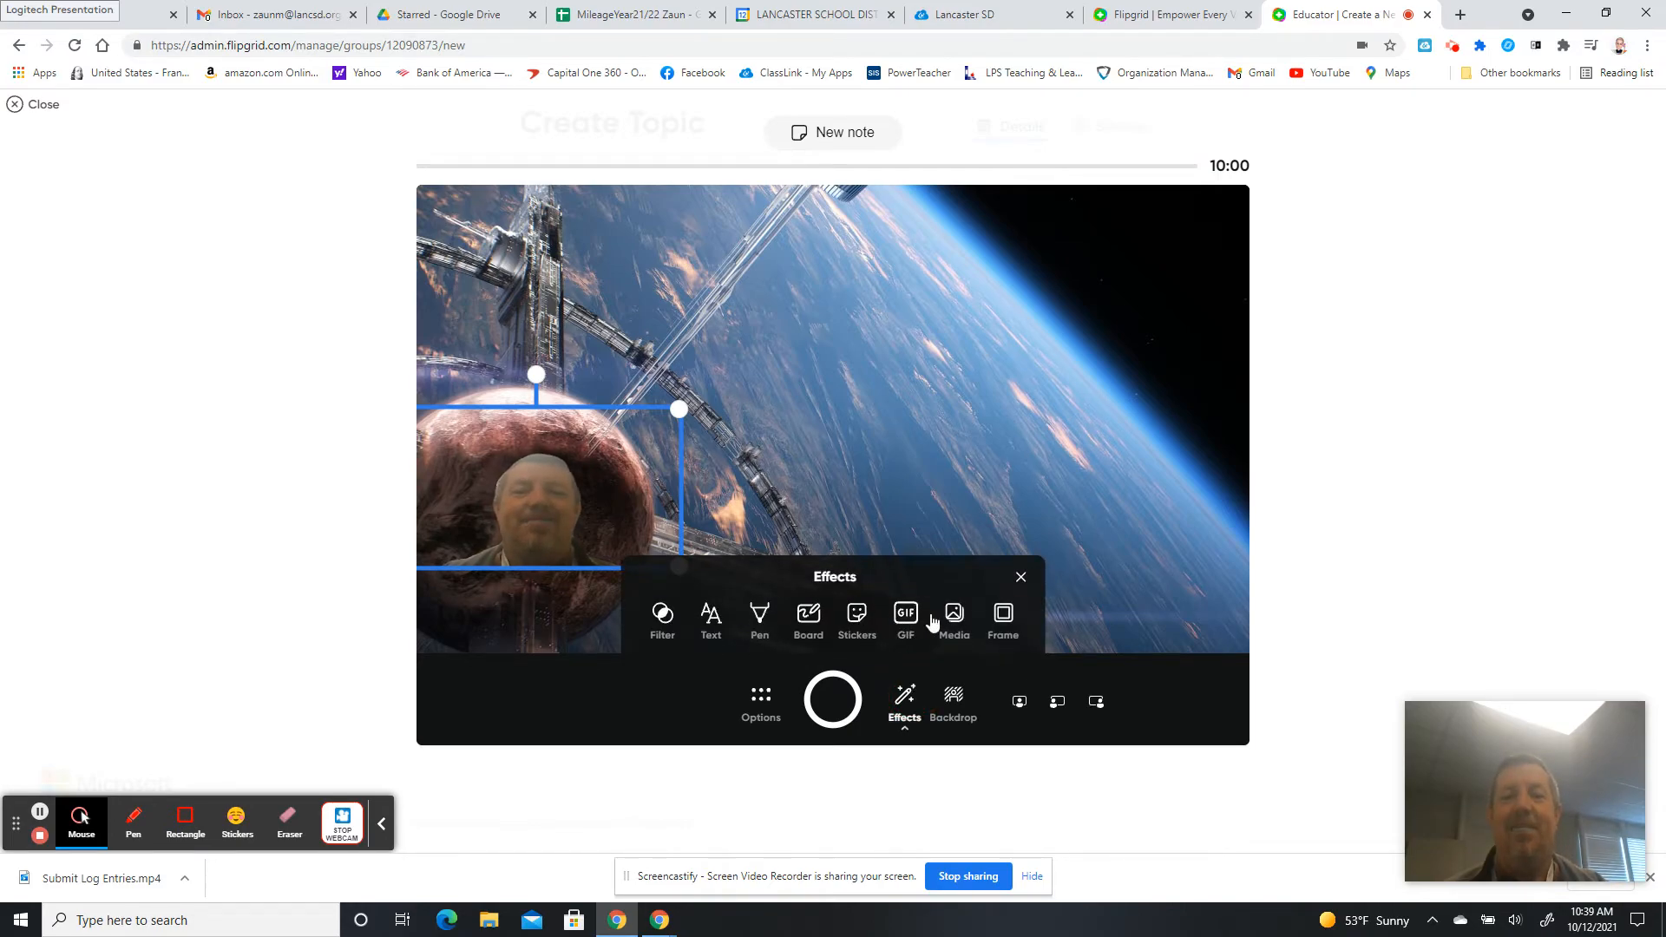
pyautogui.click(894, 619)
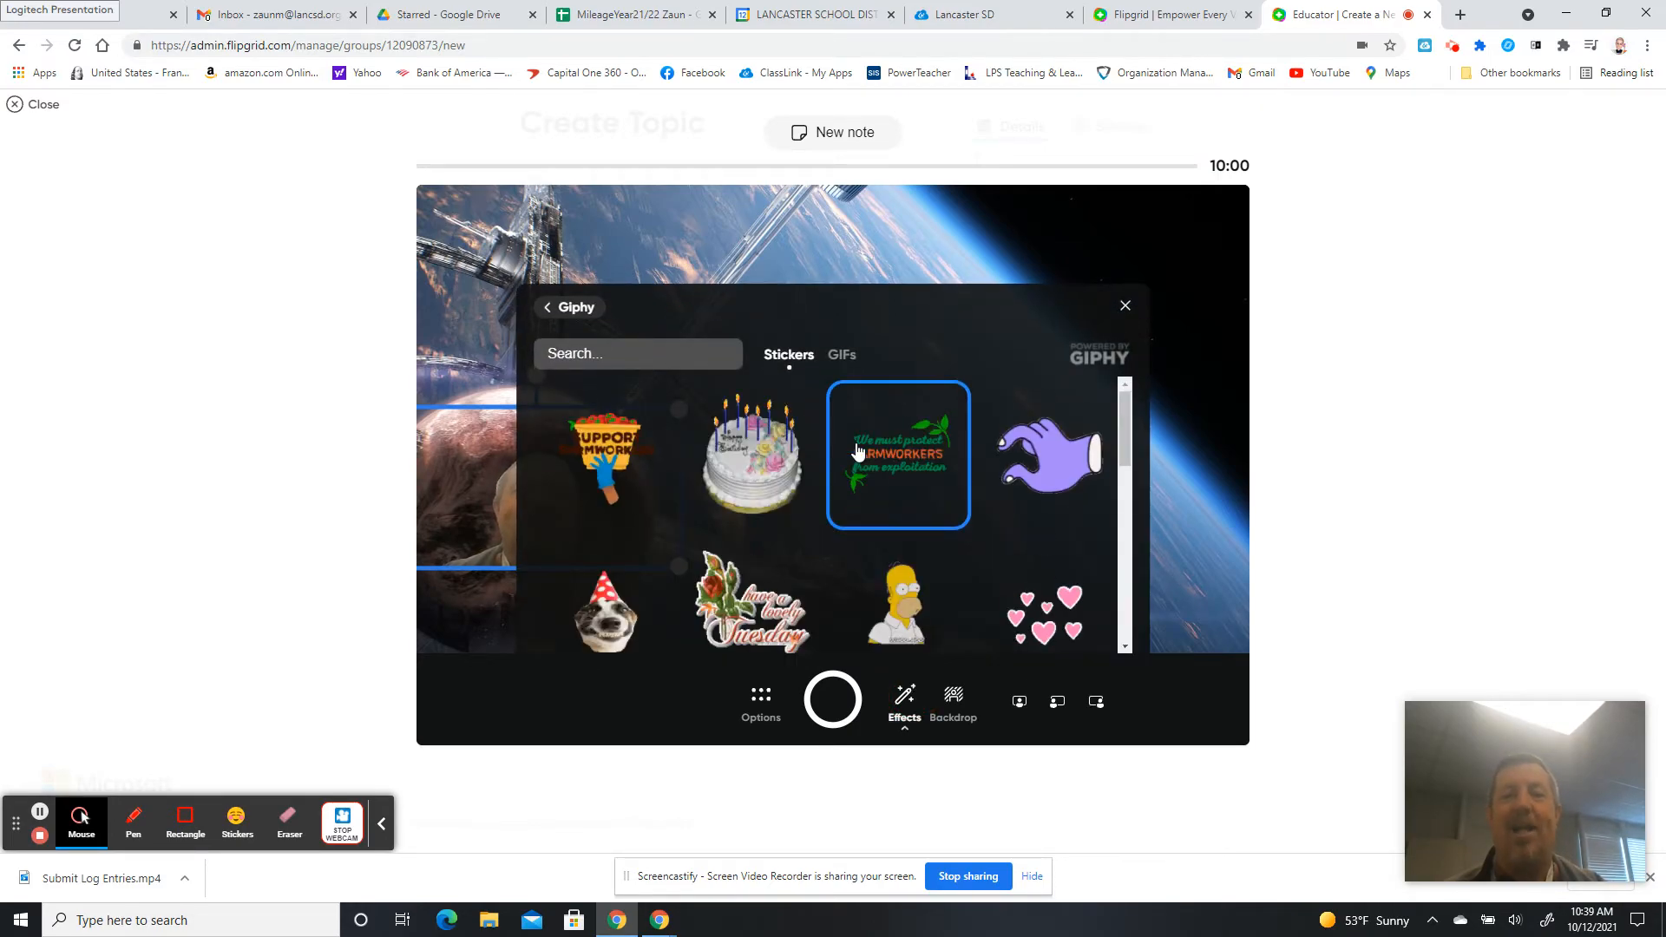
pyautogui.click(754, 448)
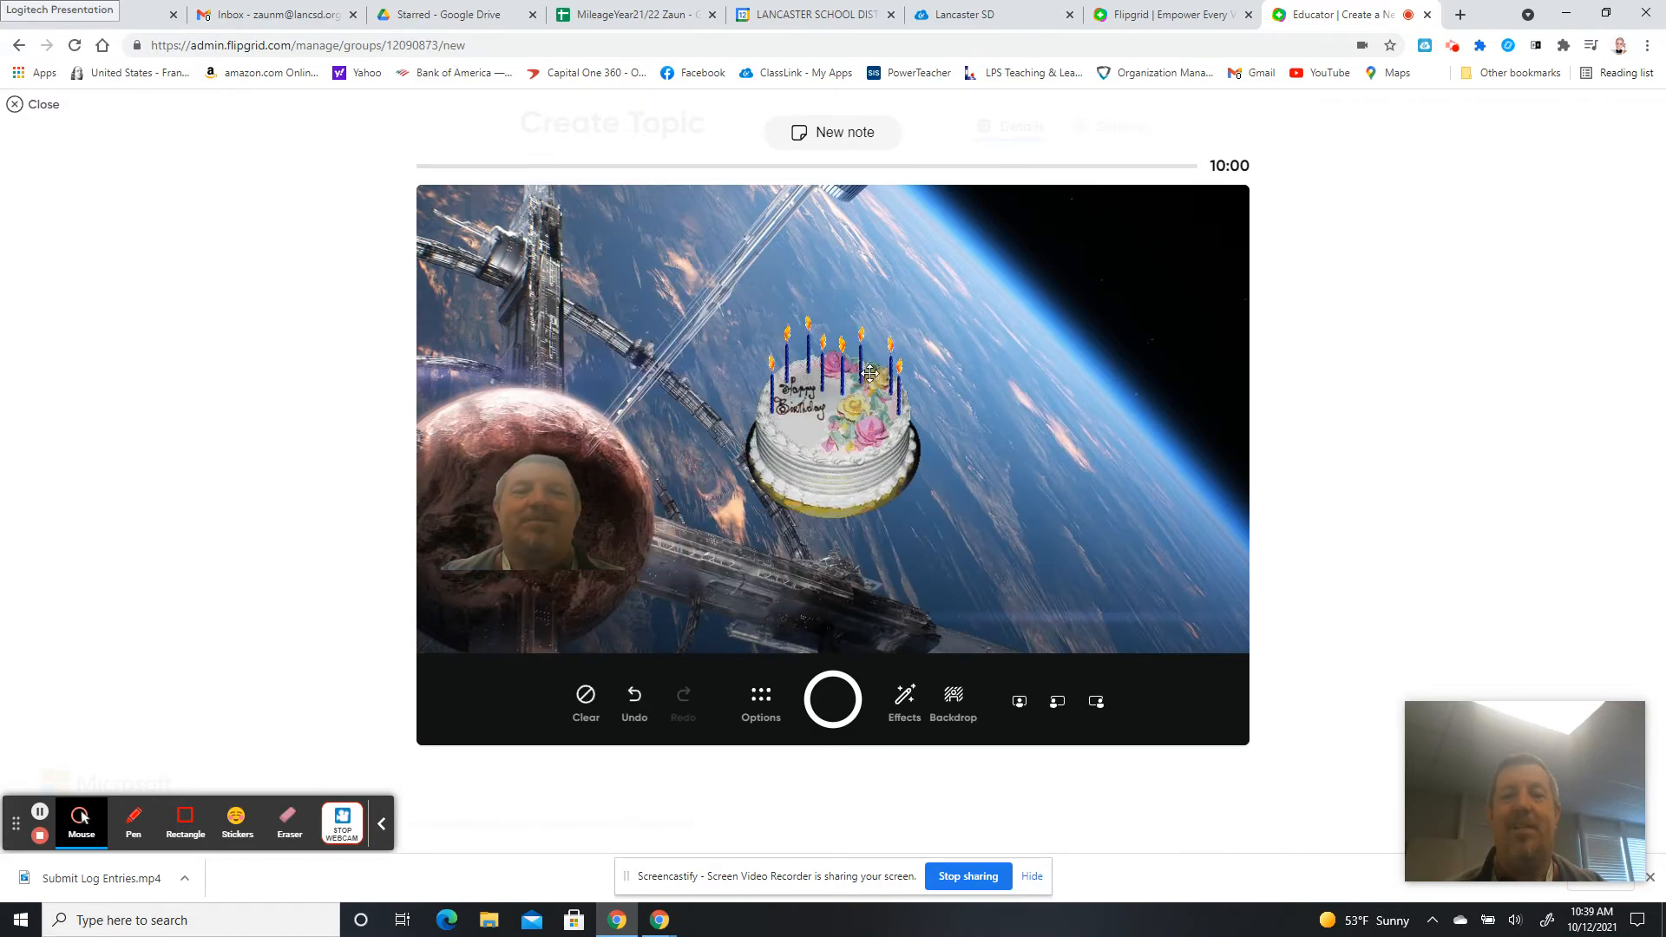
pyautogui.moveTo(953, 360); pyautogui.dragTo(1208, 265)
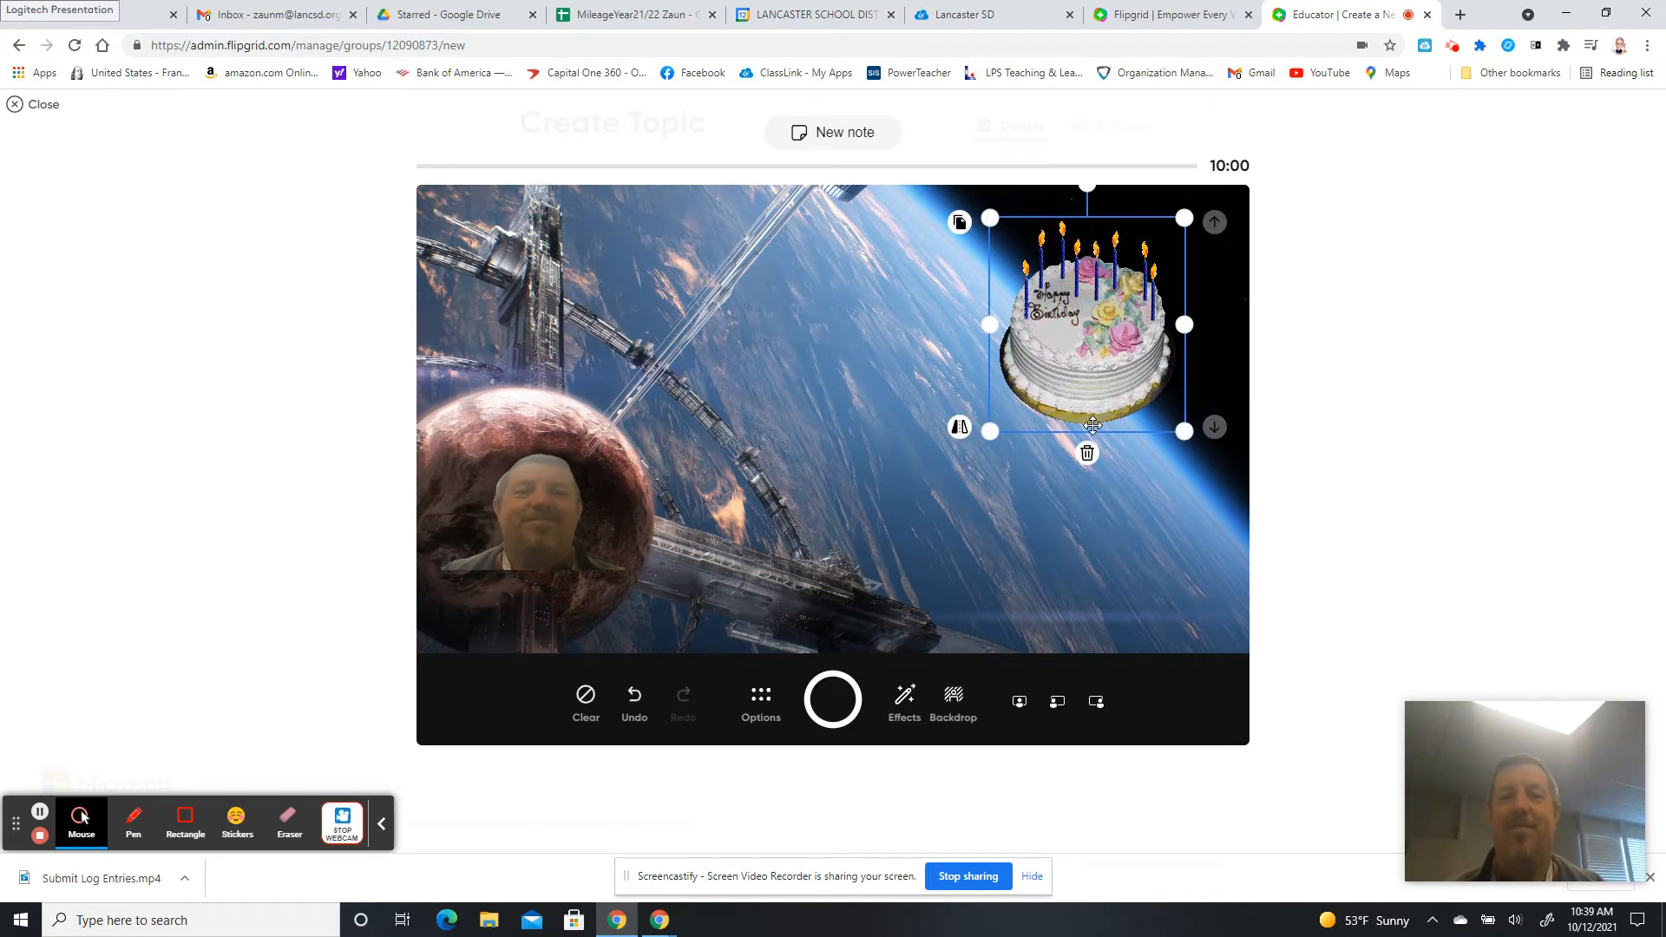
pyautogui.click(1087, 452)
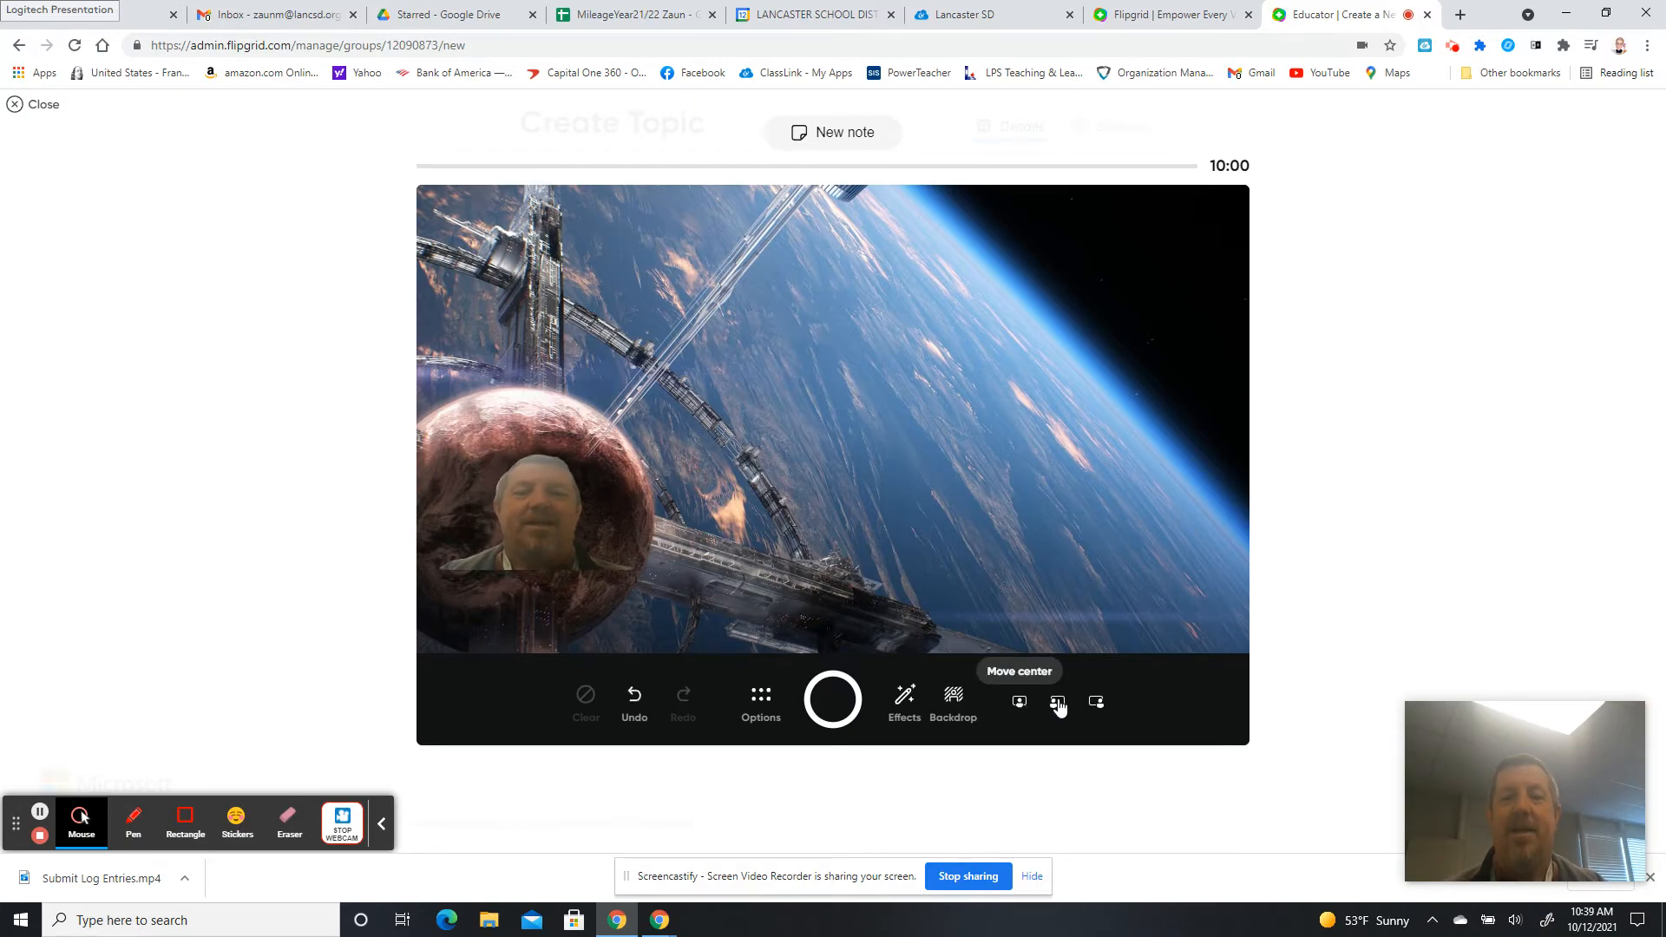
# Drag the webcam cutout back onto the planet at the lower left of the space backdrop.
pyautogui.moveTo(550, 506); pyautogui.dragTo(559, 543)
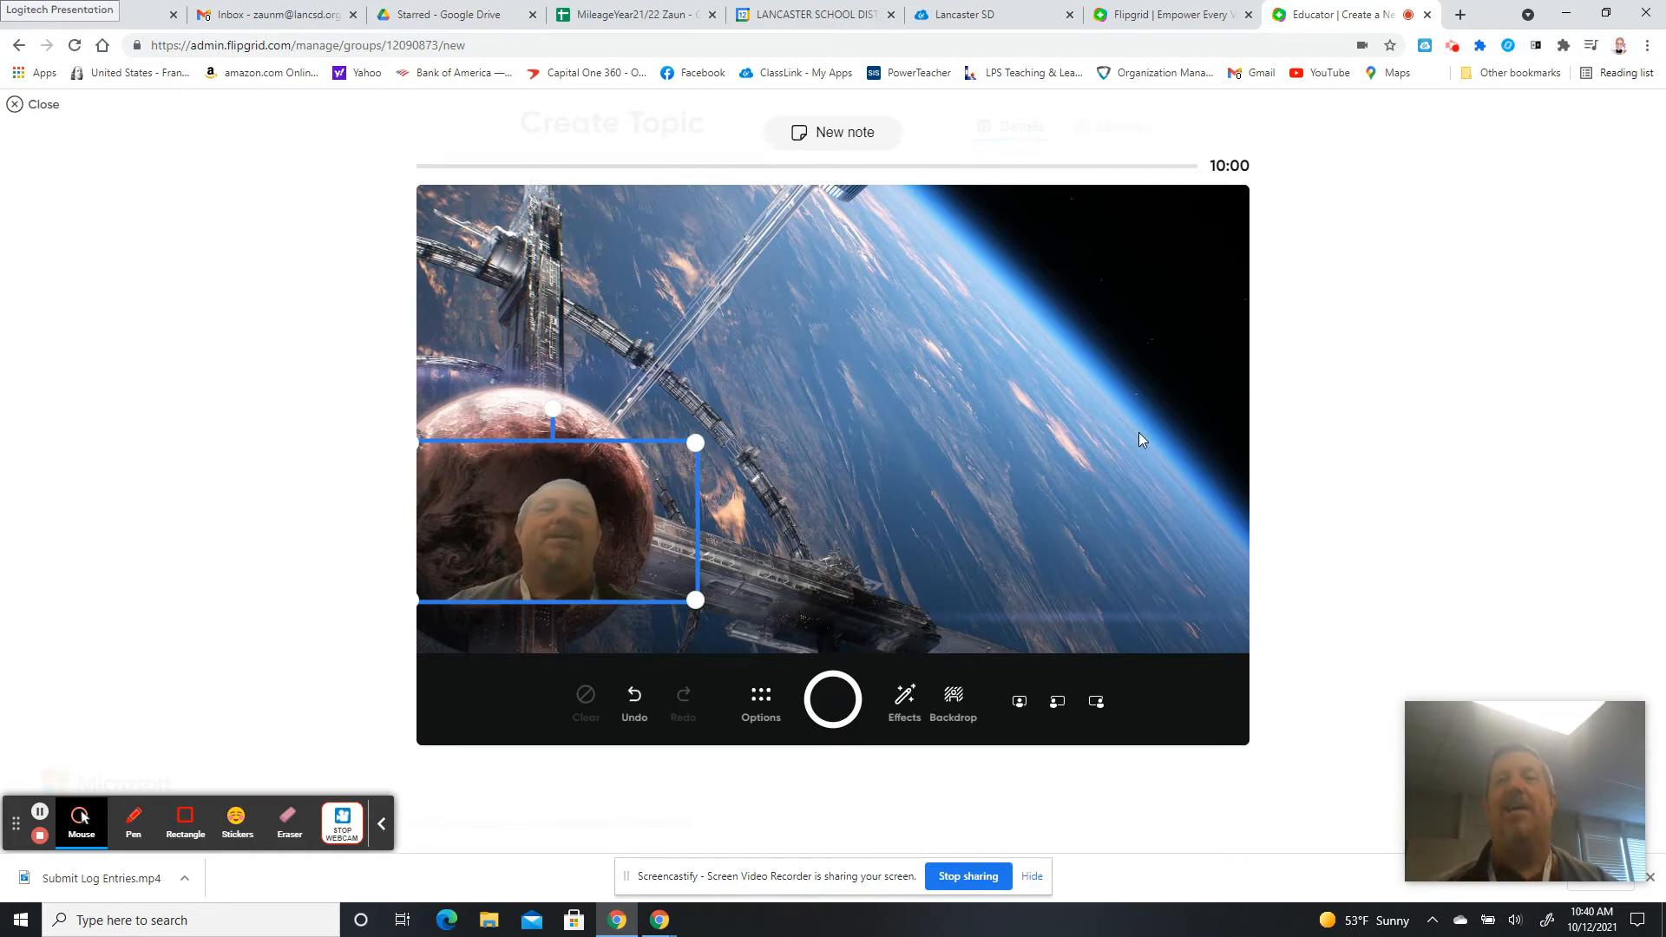
# Stay on the page at the Leave site prompt and close the recorder without recording.
pyautogui.click(1425, 16)
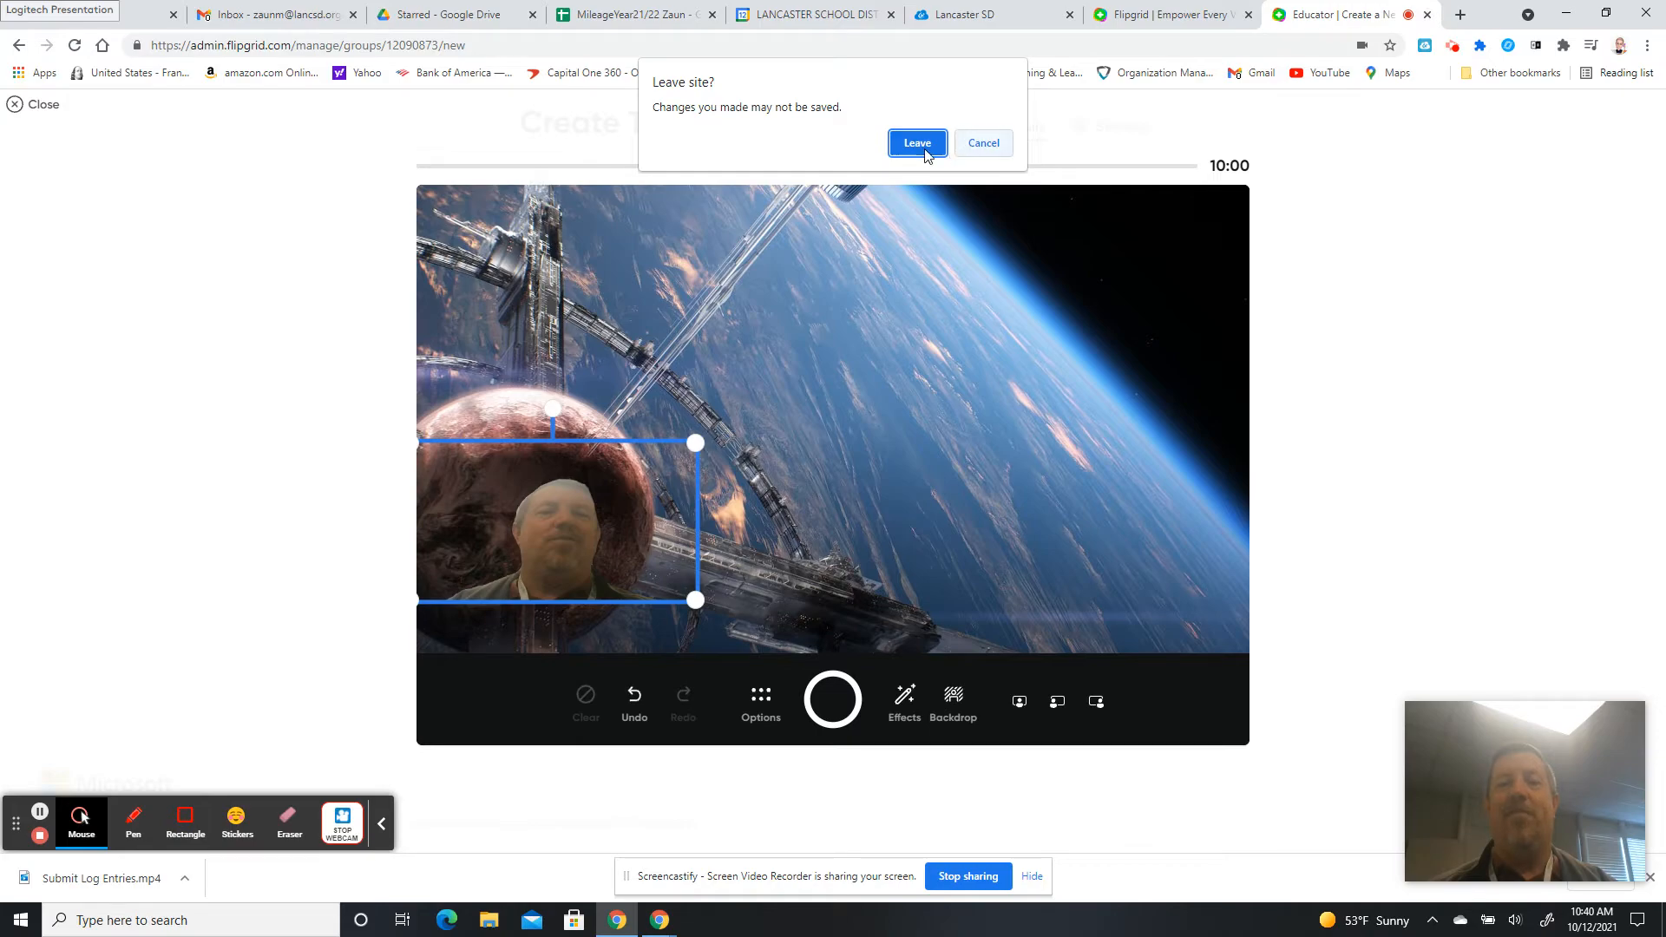
pyautogui.click(981, 145)
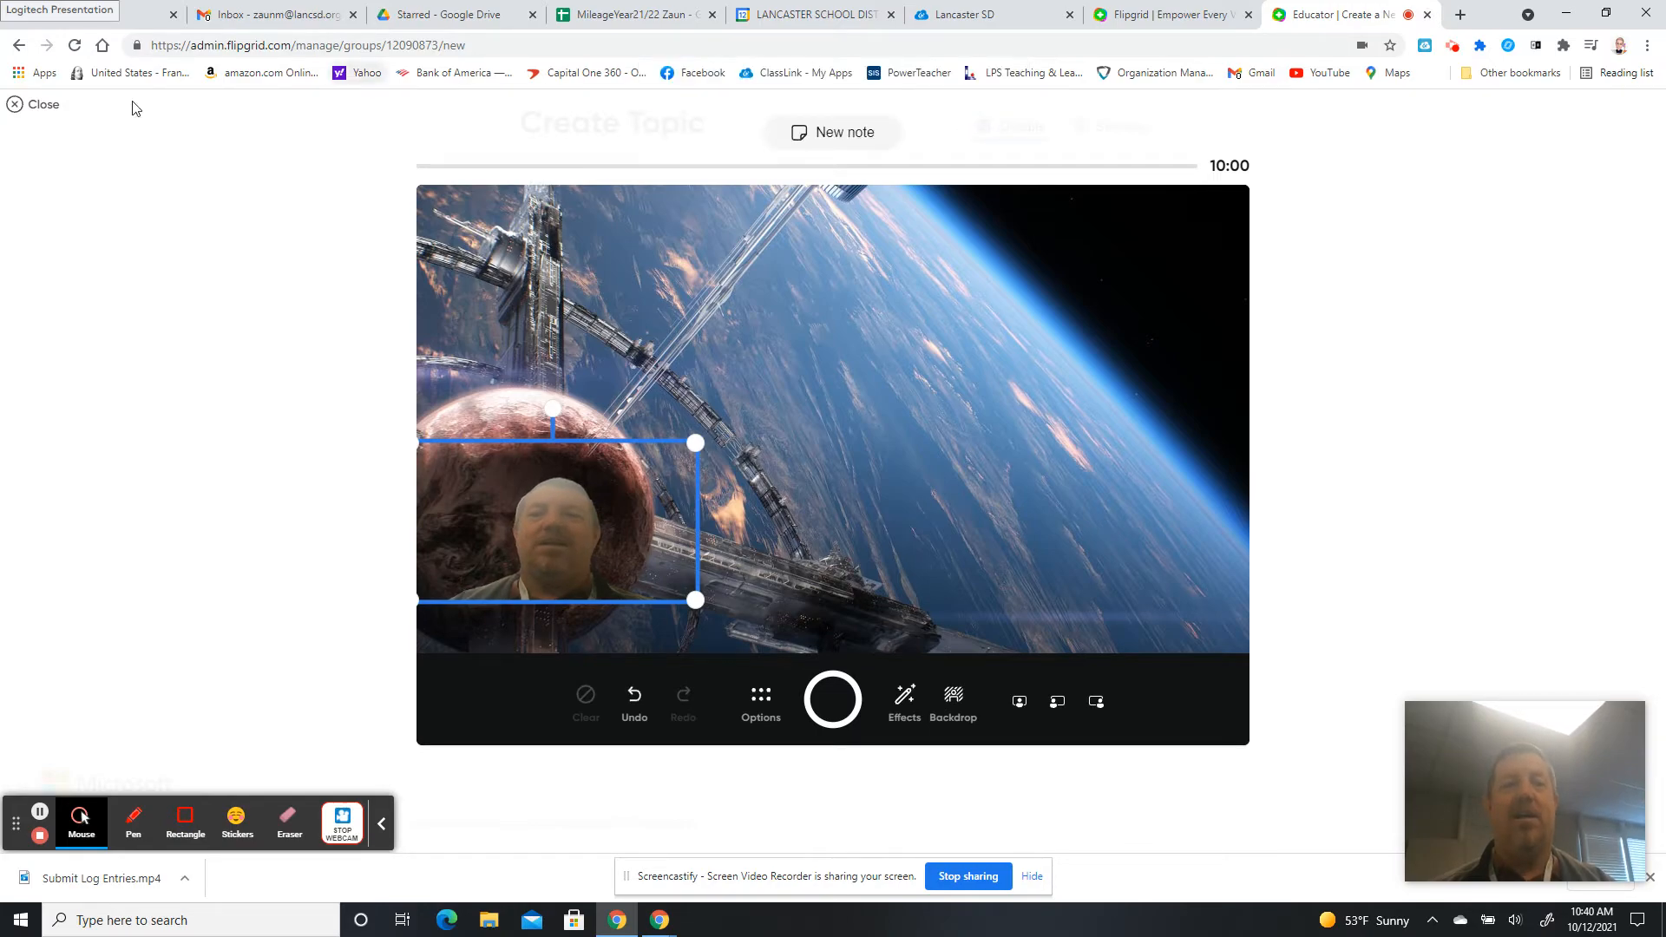
pyautogui.click(21, 107)
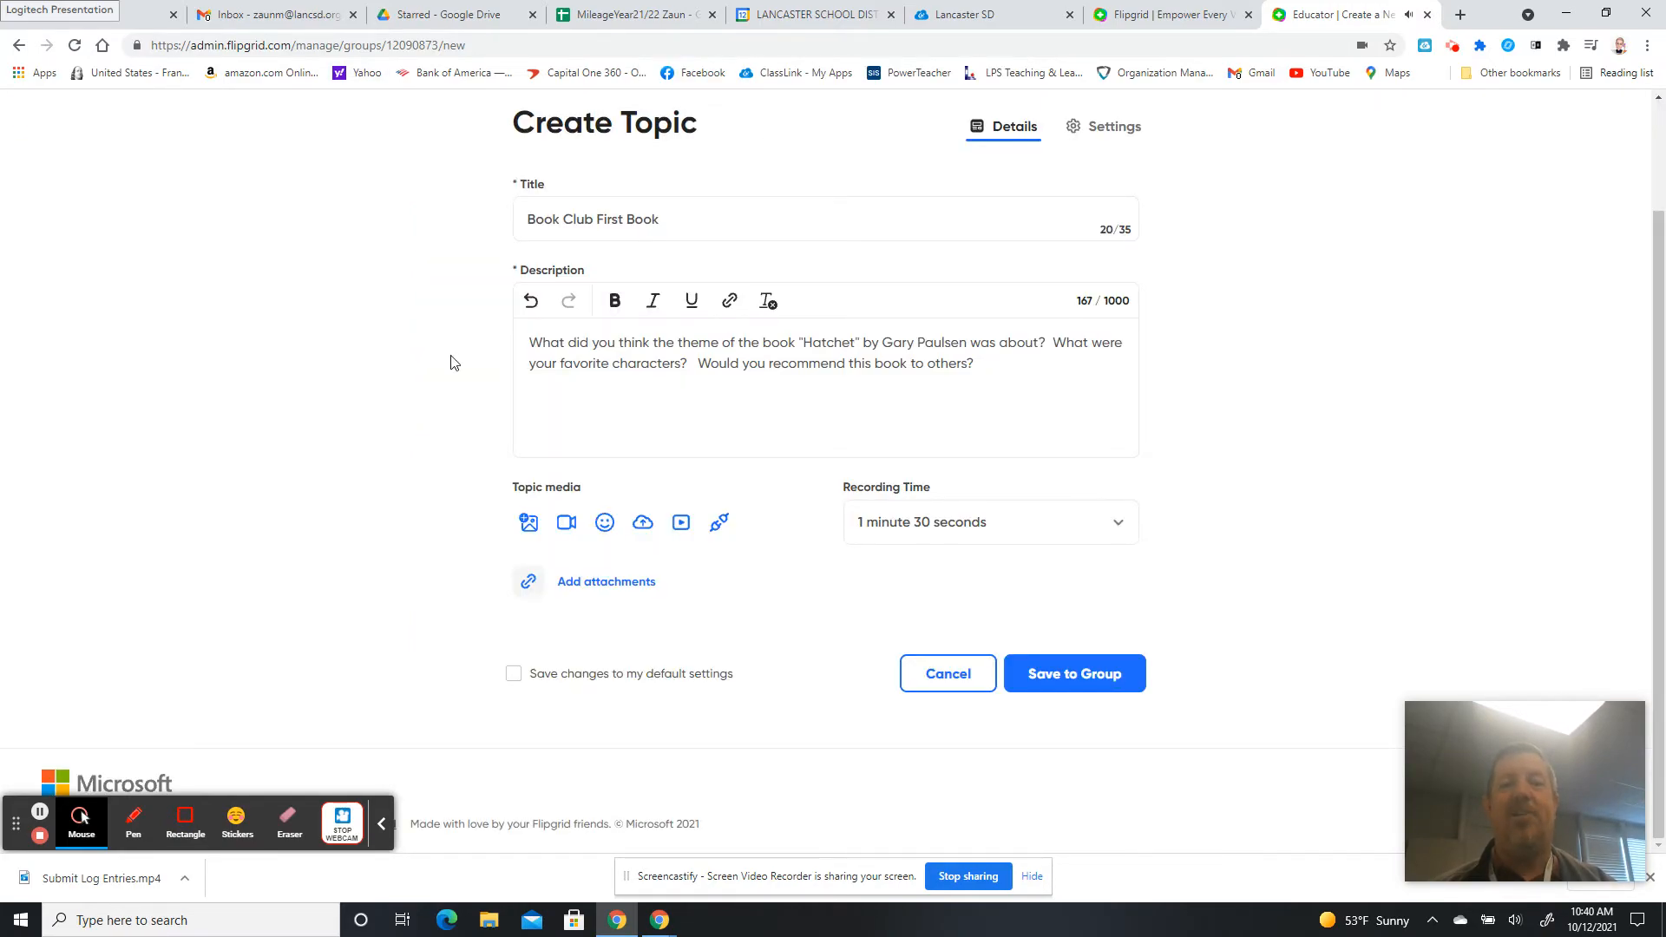
# Add the smiling-moon emoji sticker as the topic media for Book Club First Book.
pyautogui.click(604, 520)
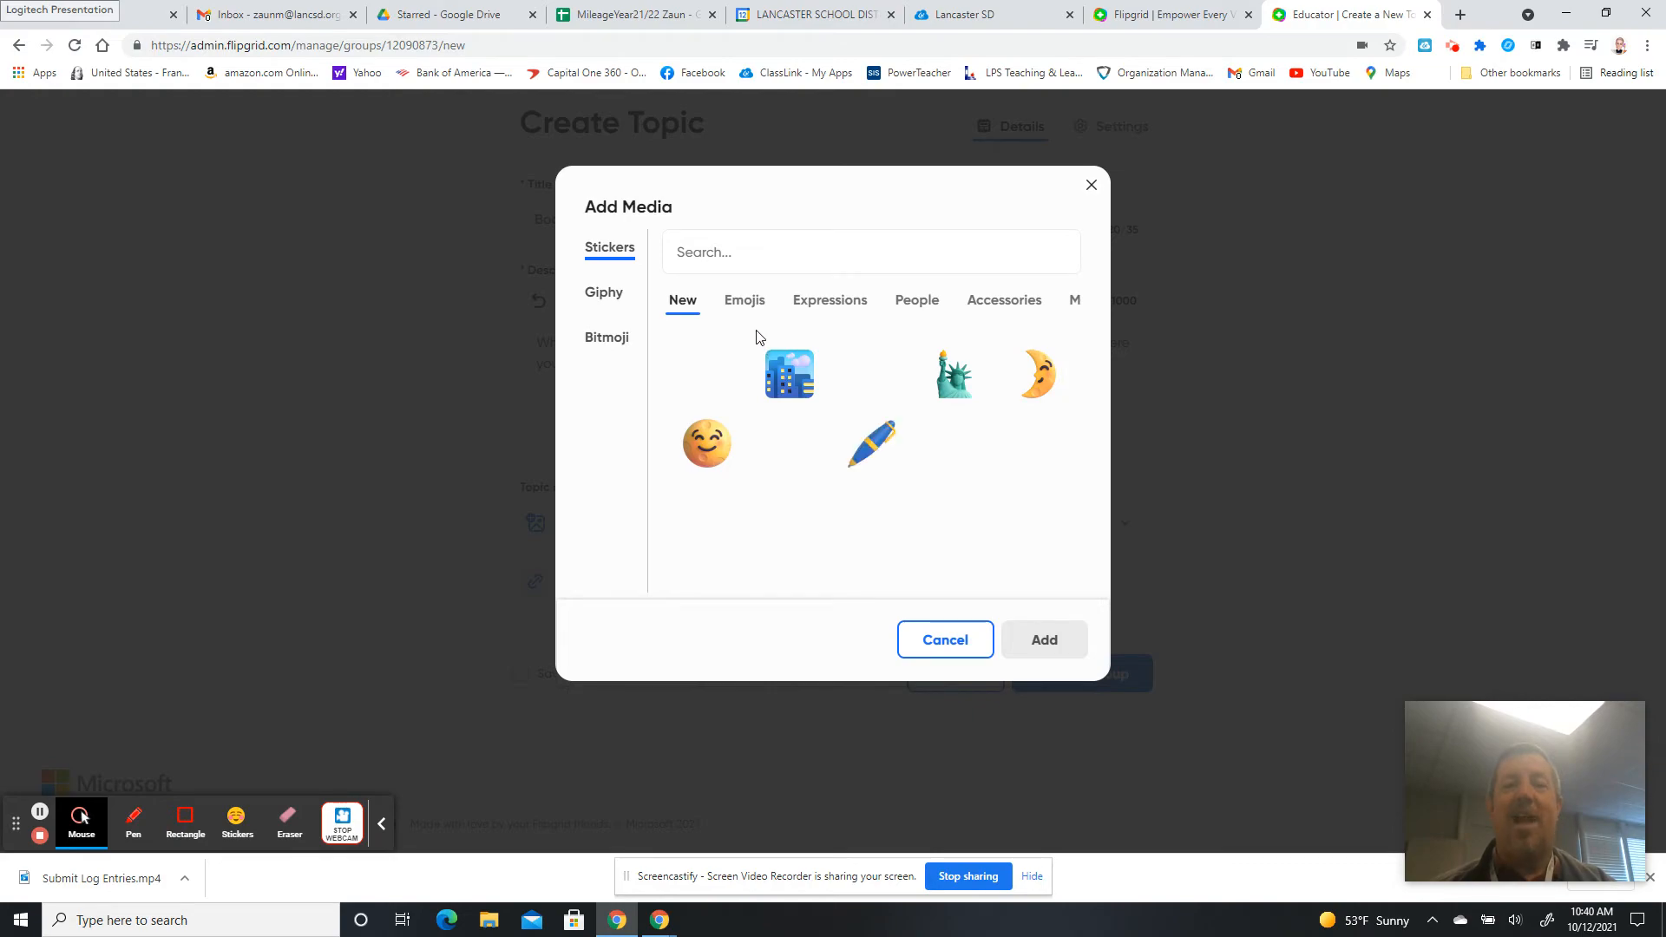
pyautogui.click(711, 444)
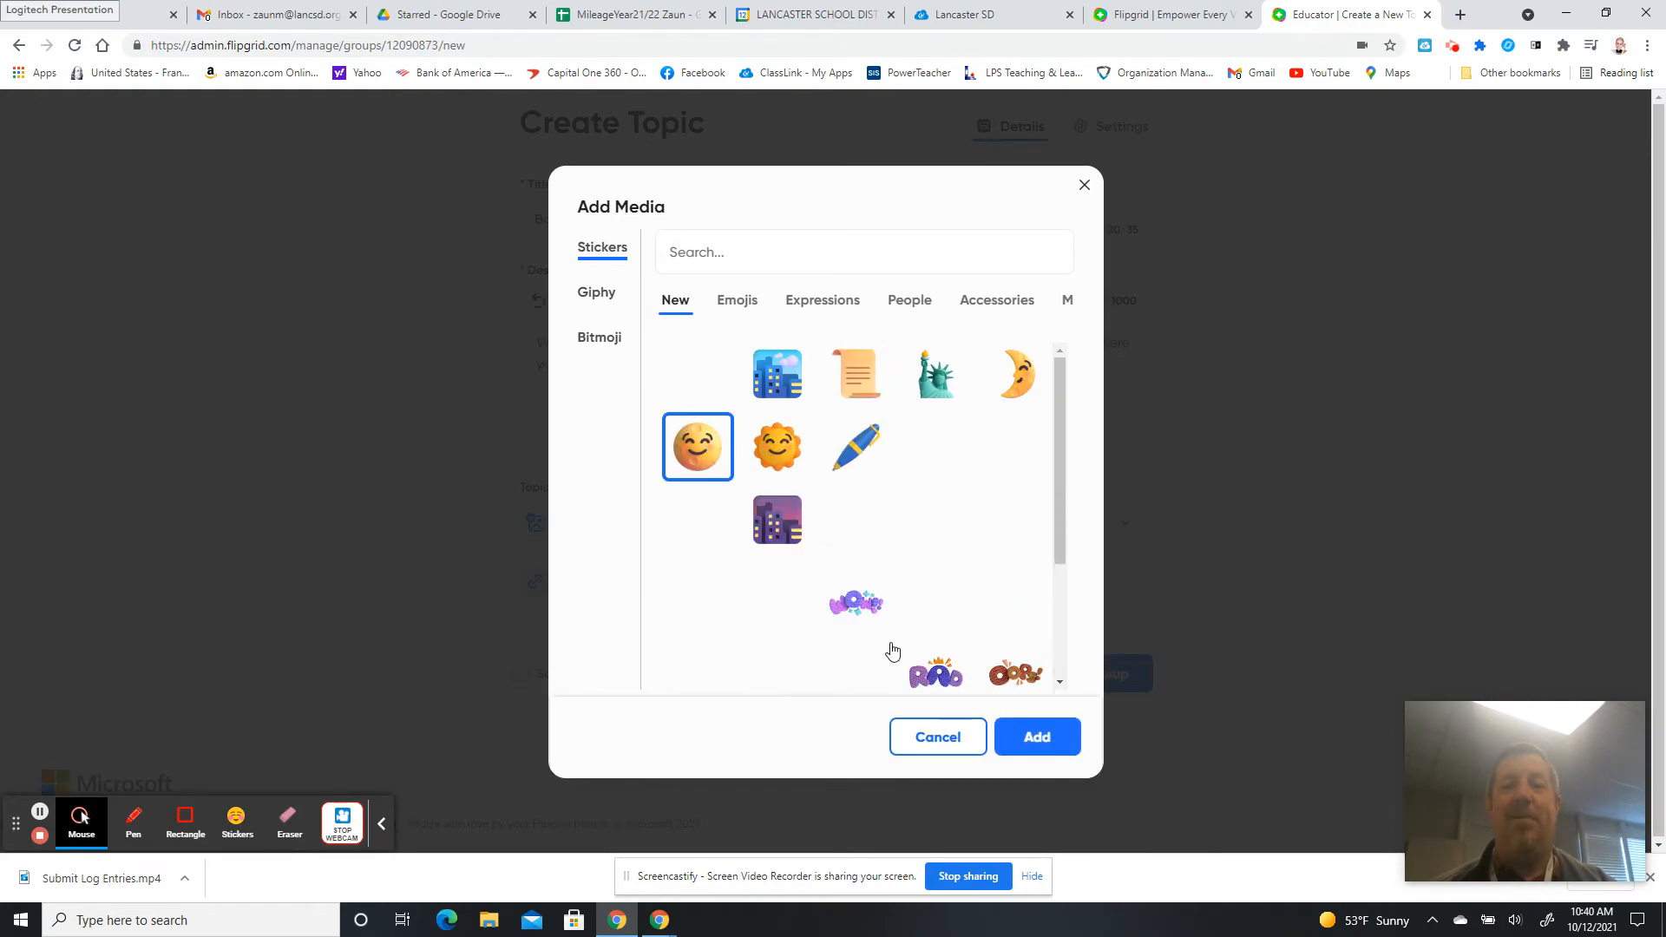
pyautogui.click(1035, 735)
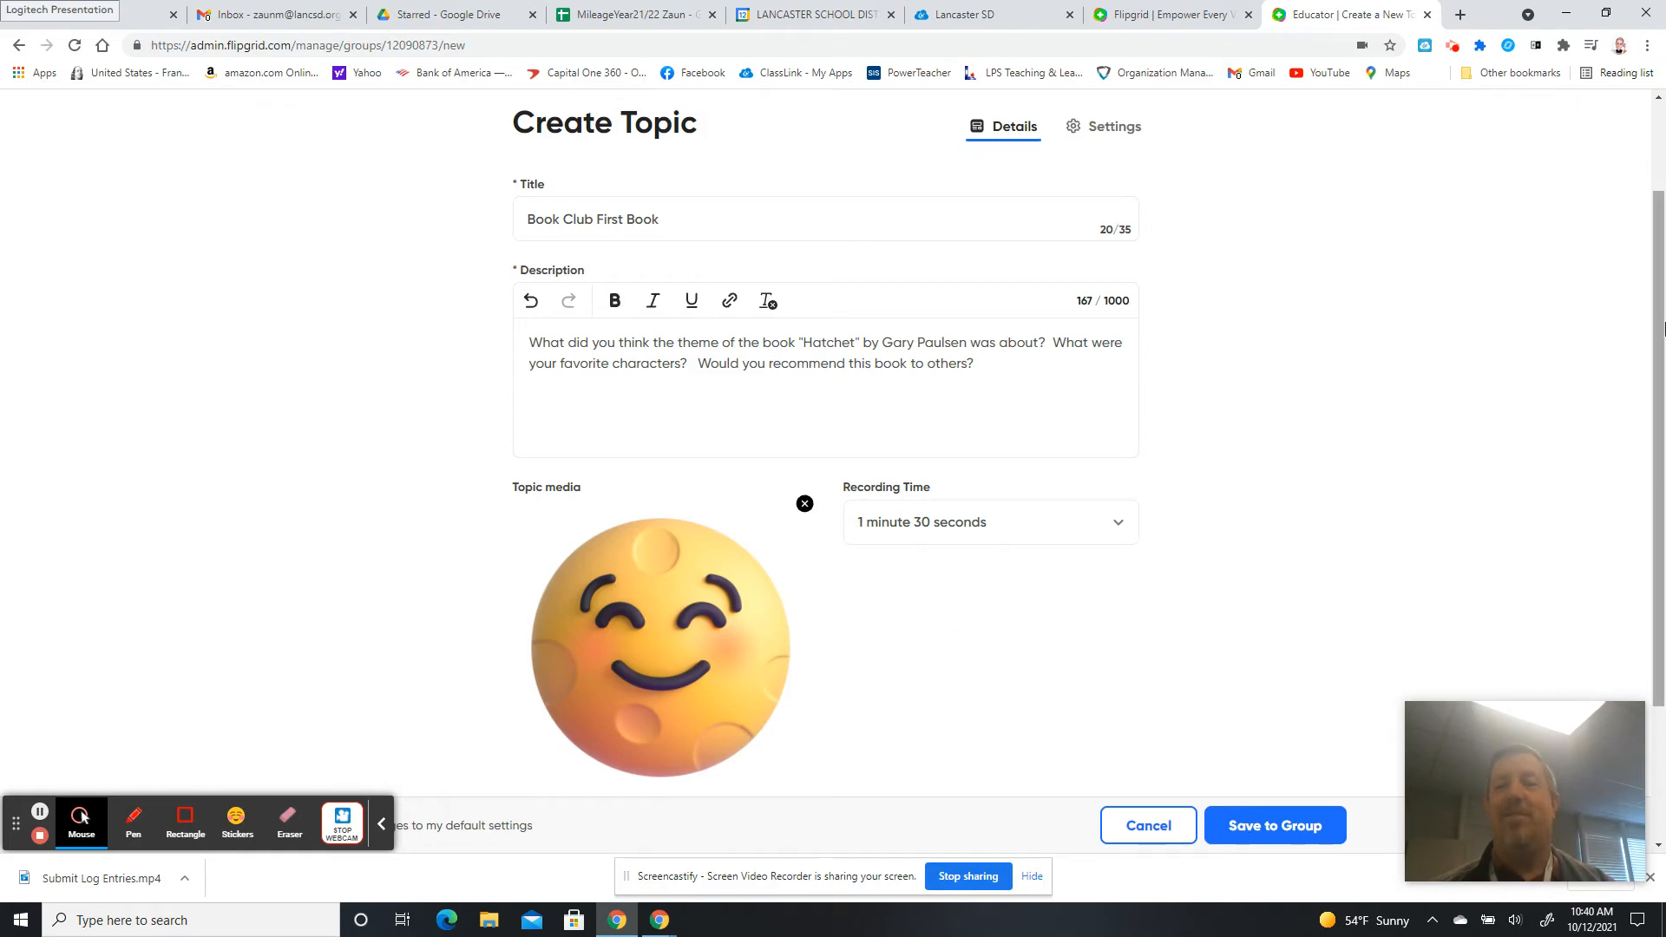
pyautogui.moveTo(1656, 323); pyautogui.dragTo(1661, 460)
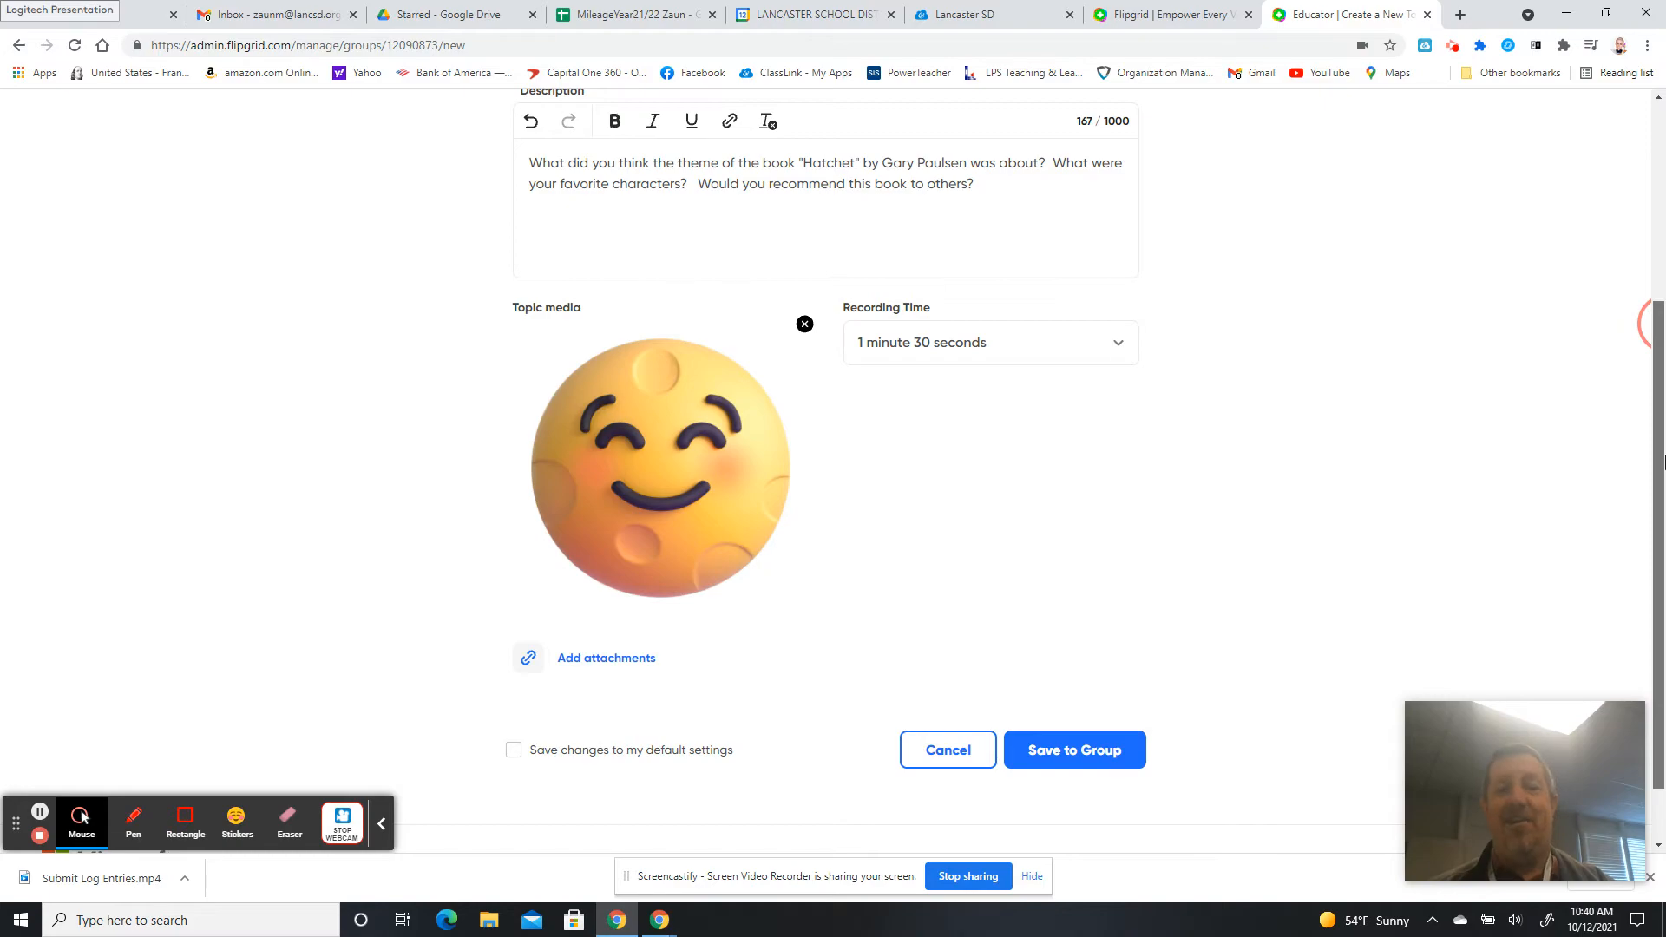
pyautogui.scroll(-1, 1663, 460)
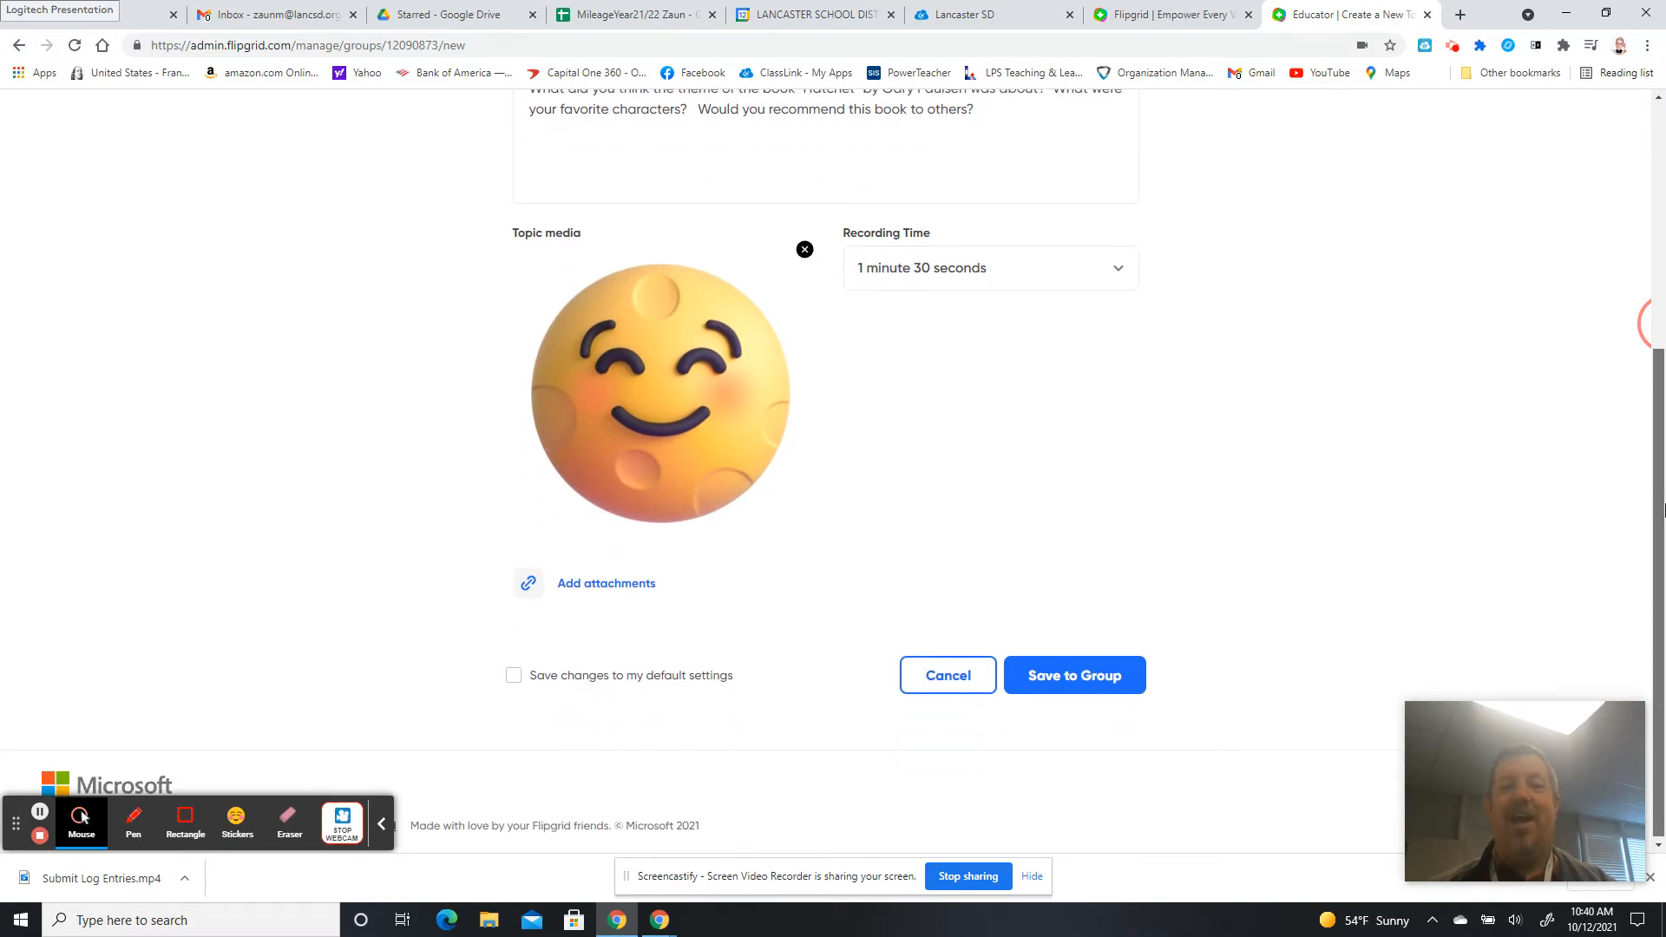
# Save the topic to the Test group, copy its share link, and dismiss the ready dialog.
pyautogui.click(1099, 676)
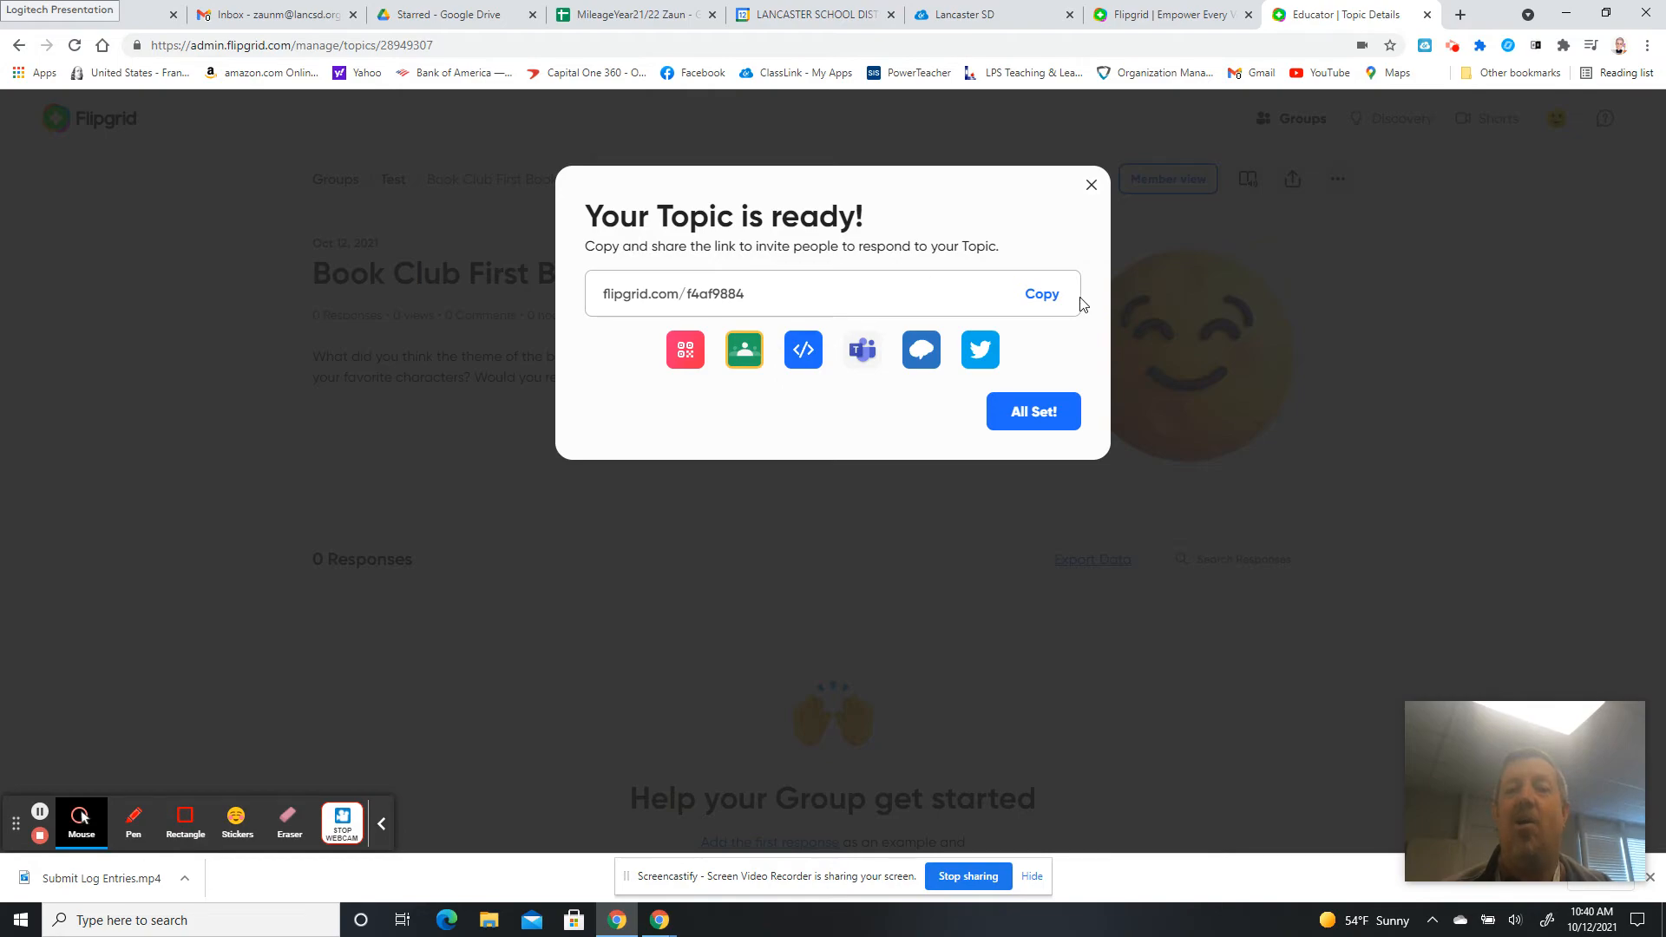
pyautogui.click(1046, 295)
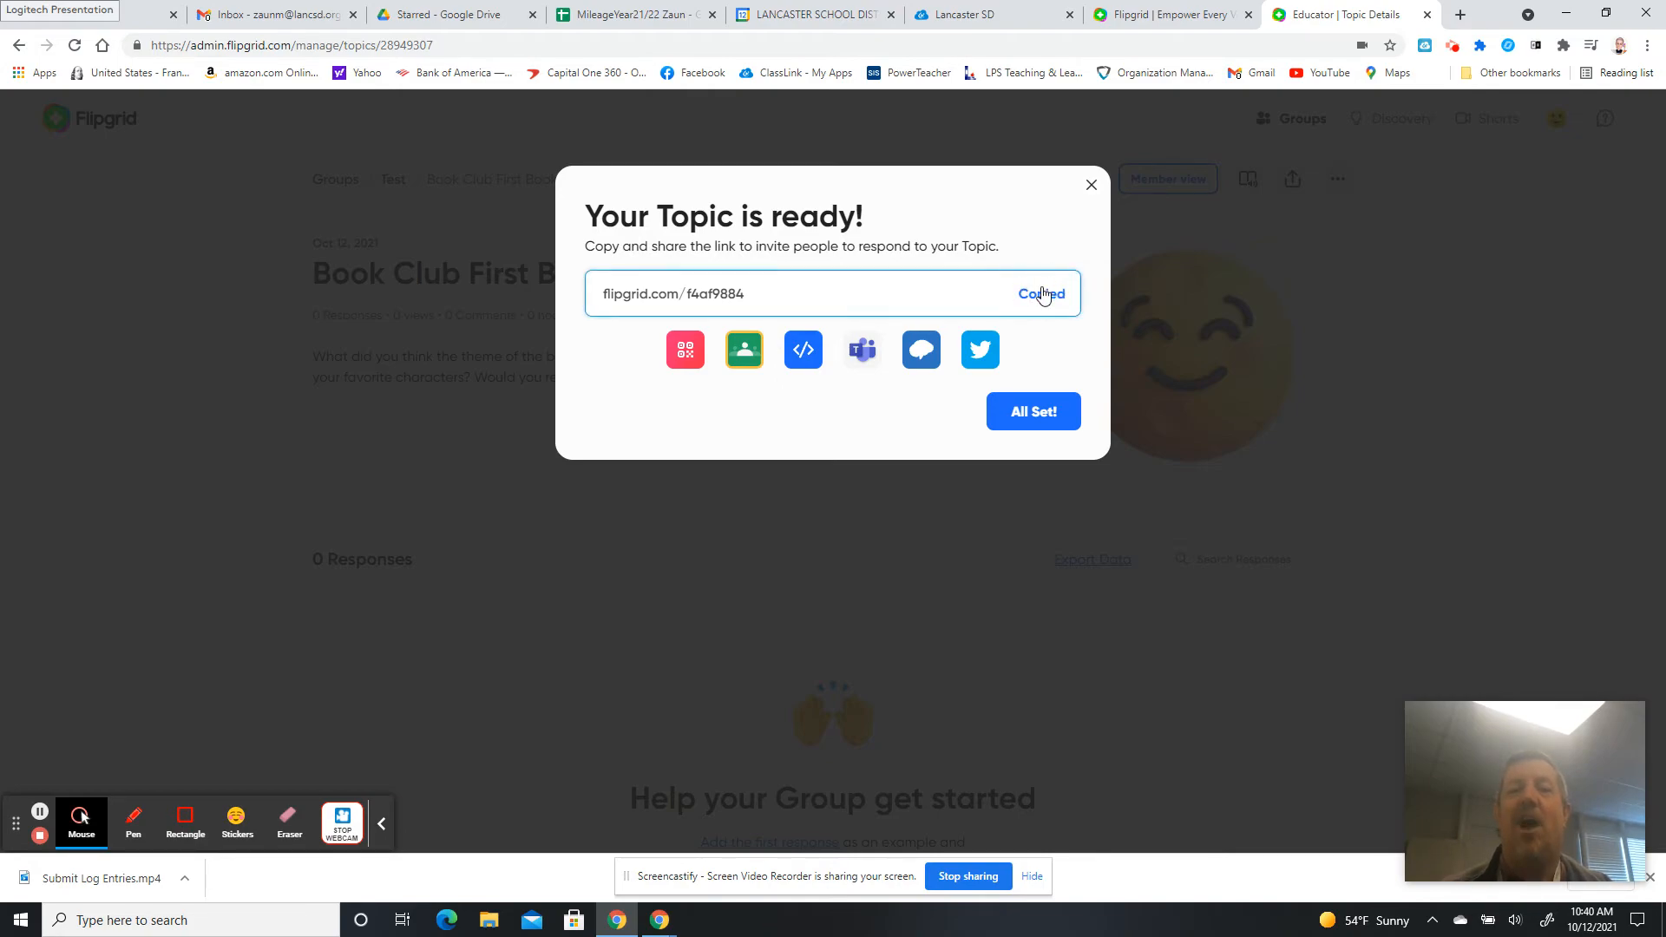
pyautogui.click(1091, 186)
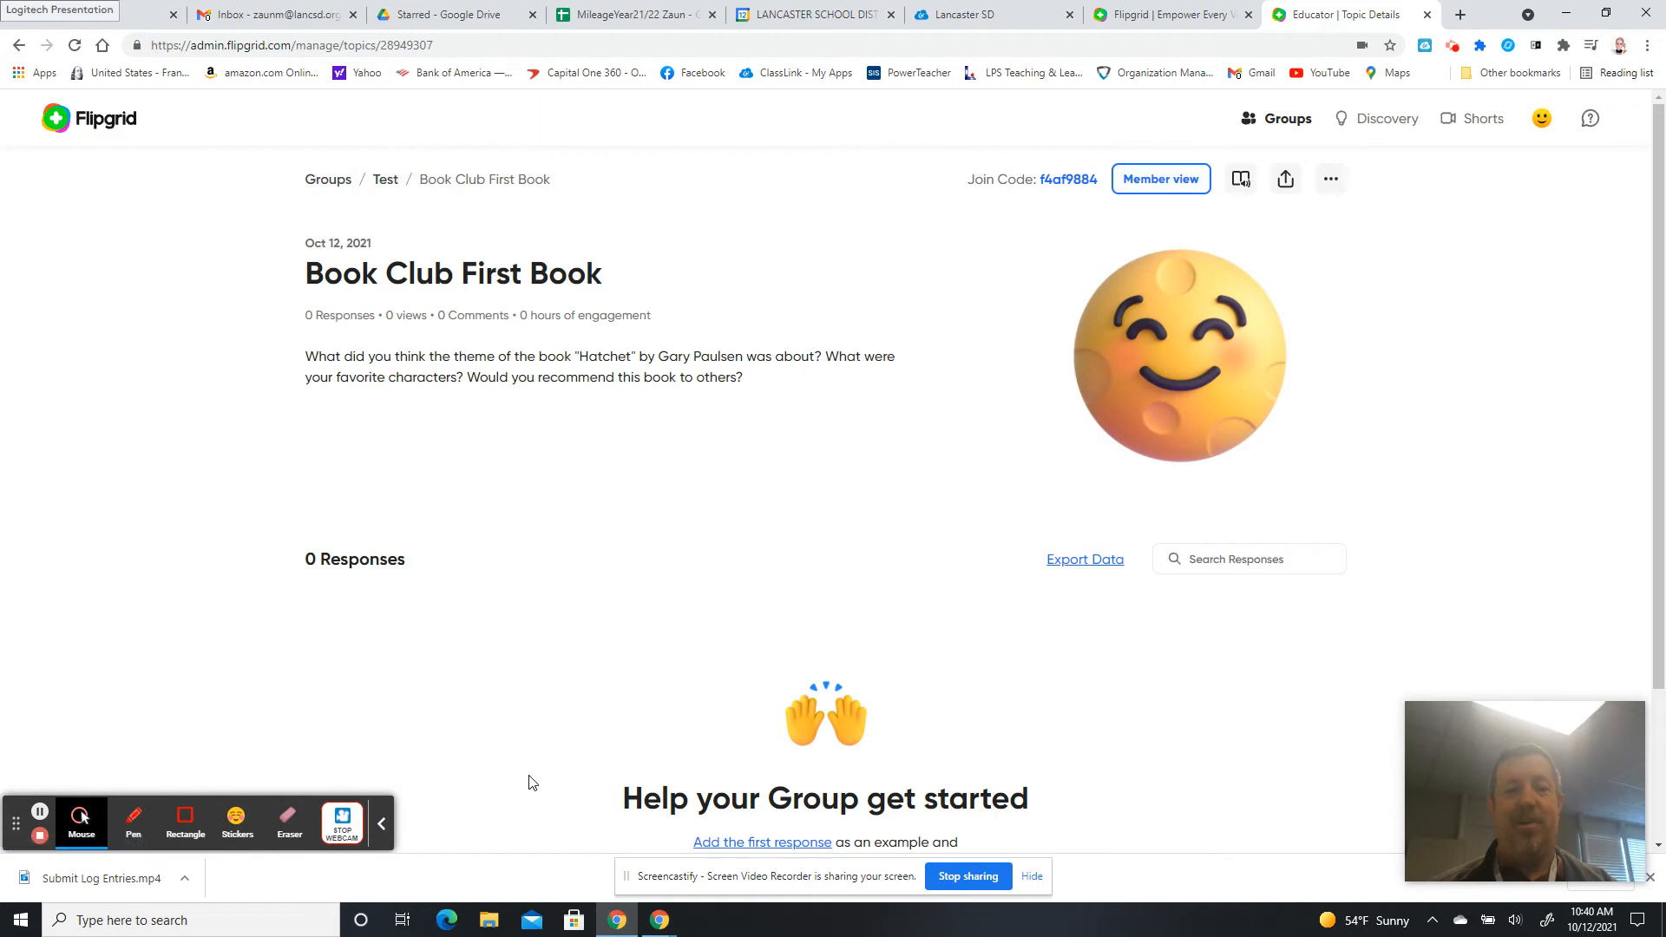
# Open the pasted topic link in a separate Edge window and join with the school Google account.
pyautogui.click(447, 921)
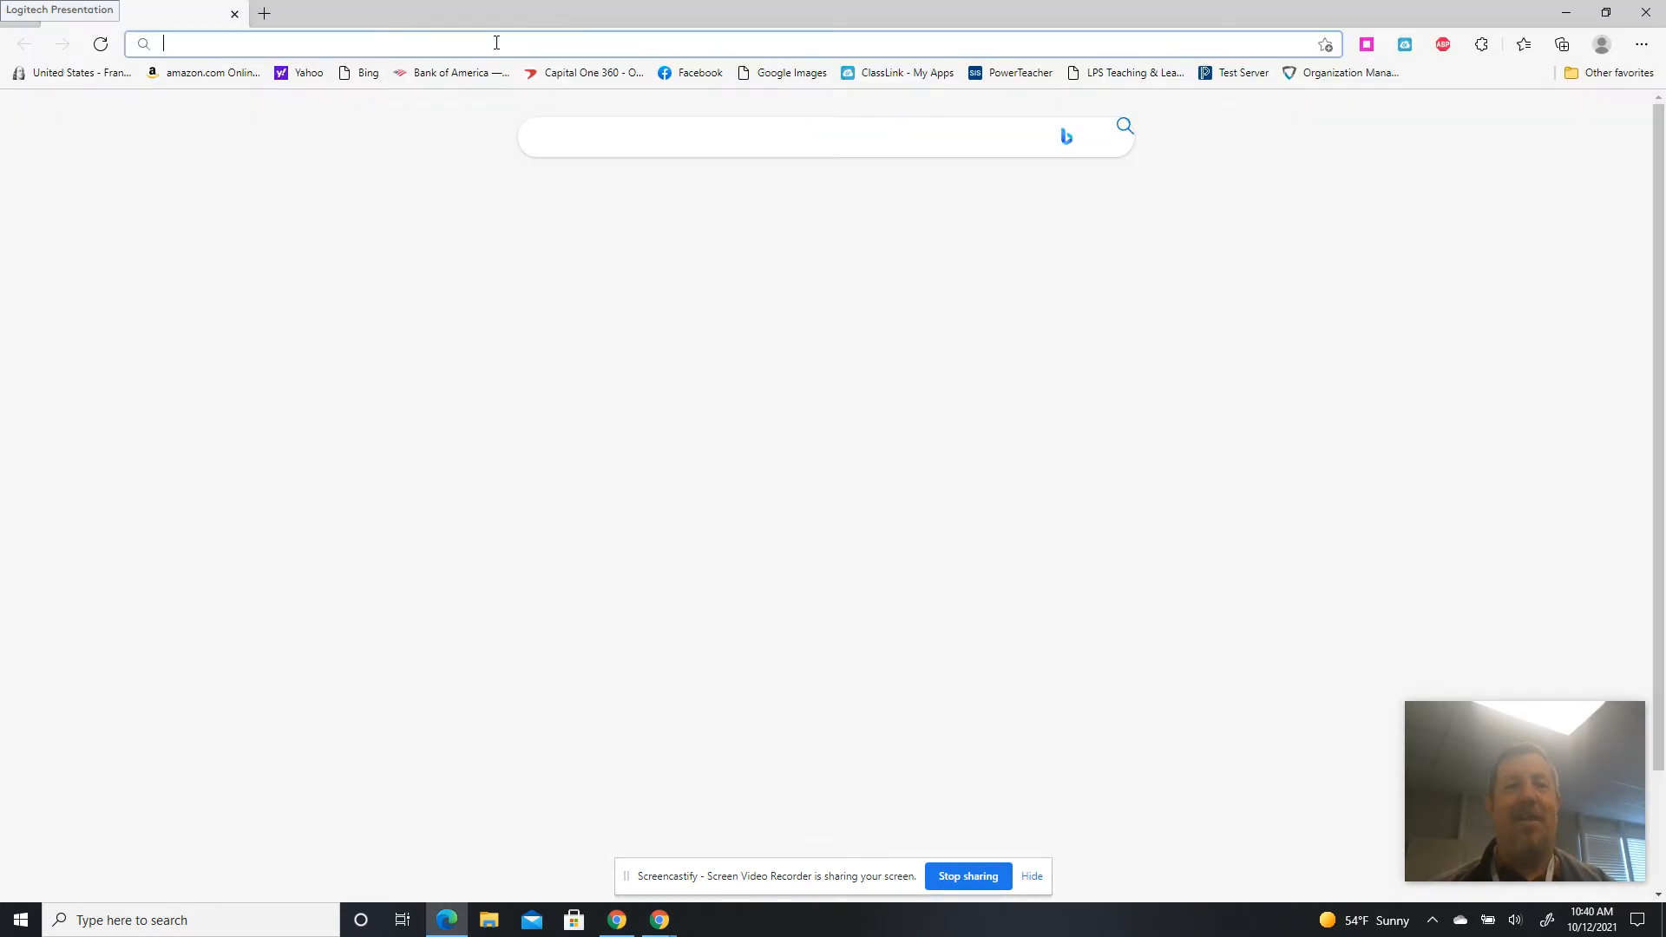
pyautogui.rightClick(495, 44)
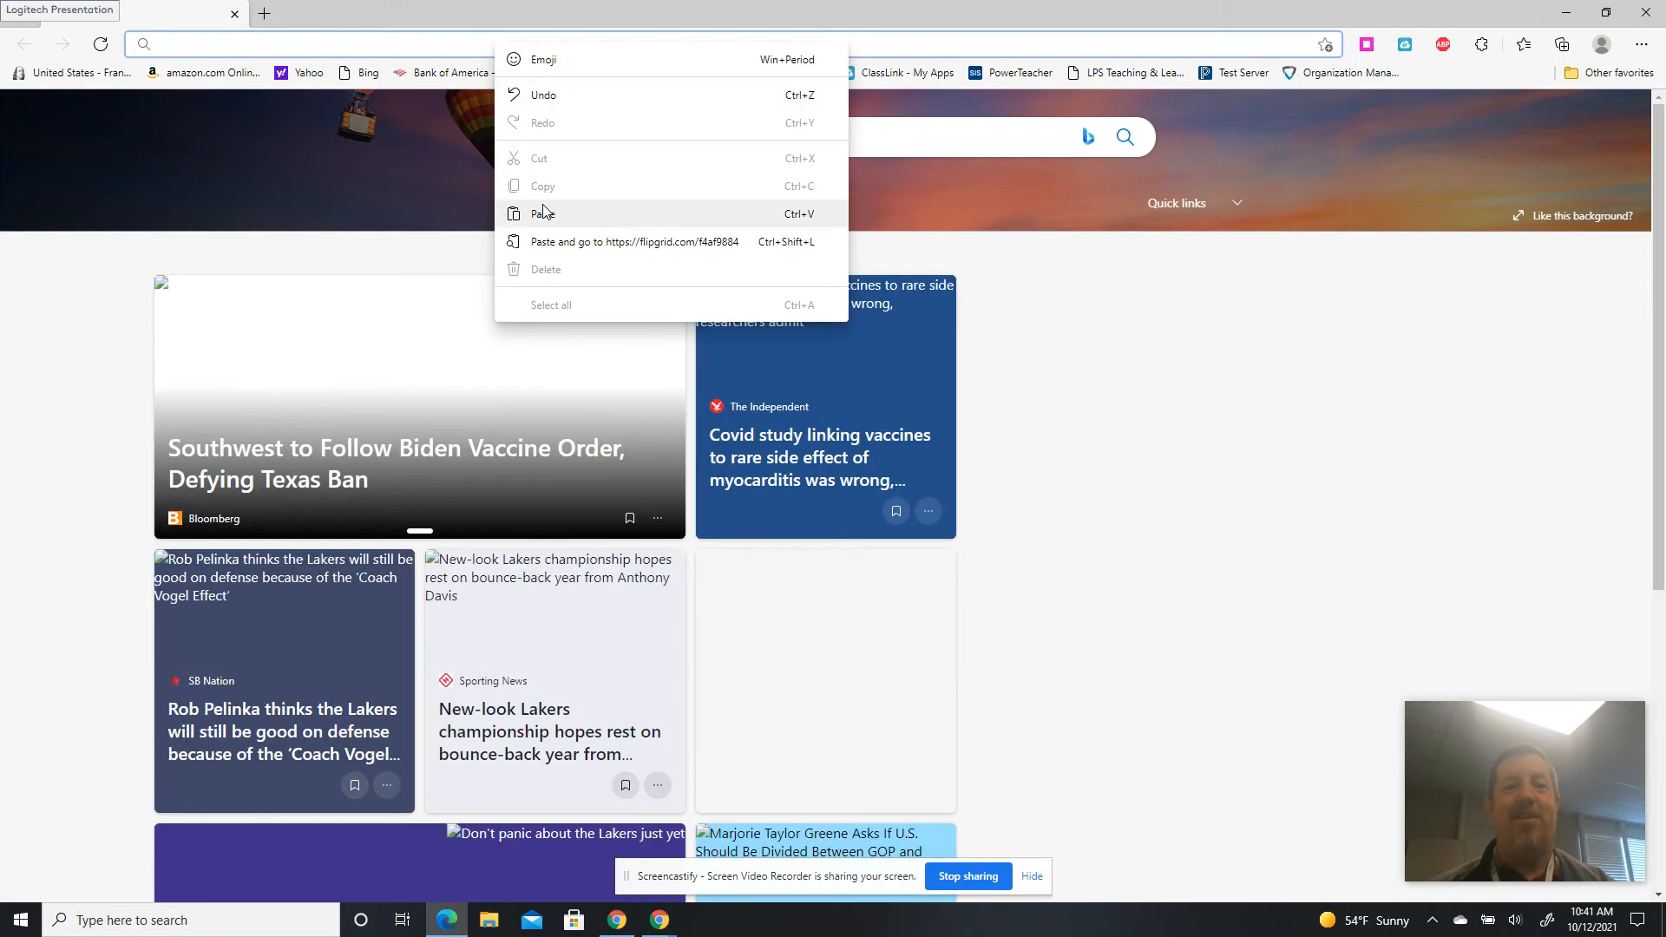
pyautogui.click(544, 208)
pyautogui.press('Return')
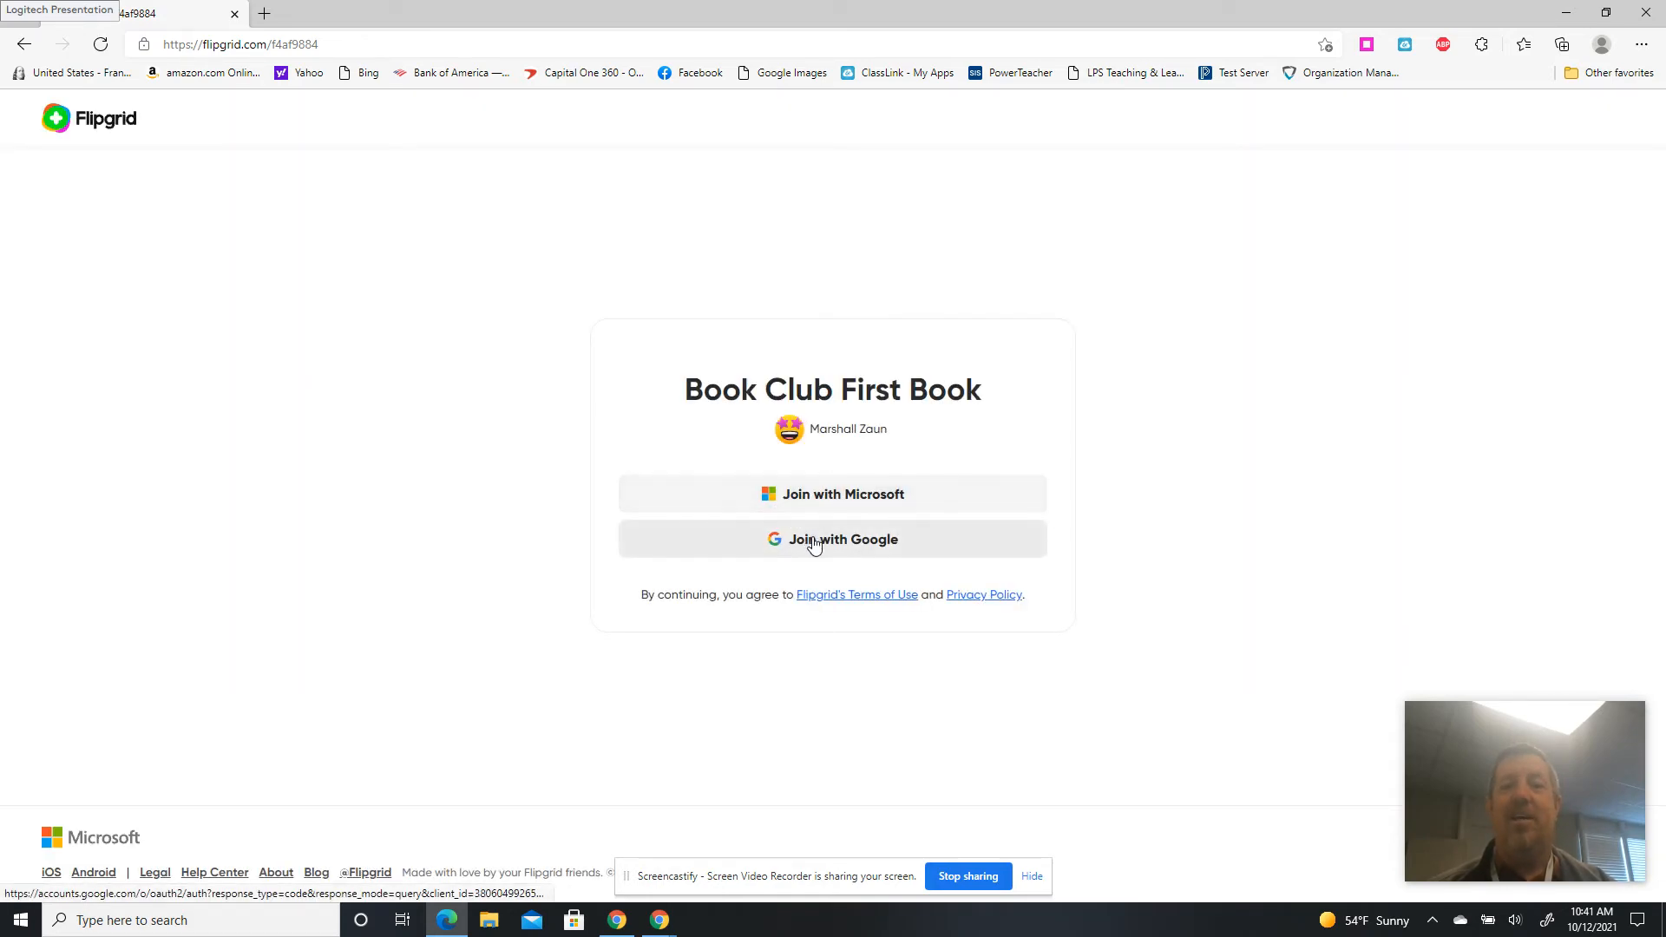
pyautogui.click(814, 543)
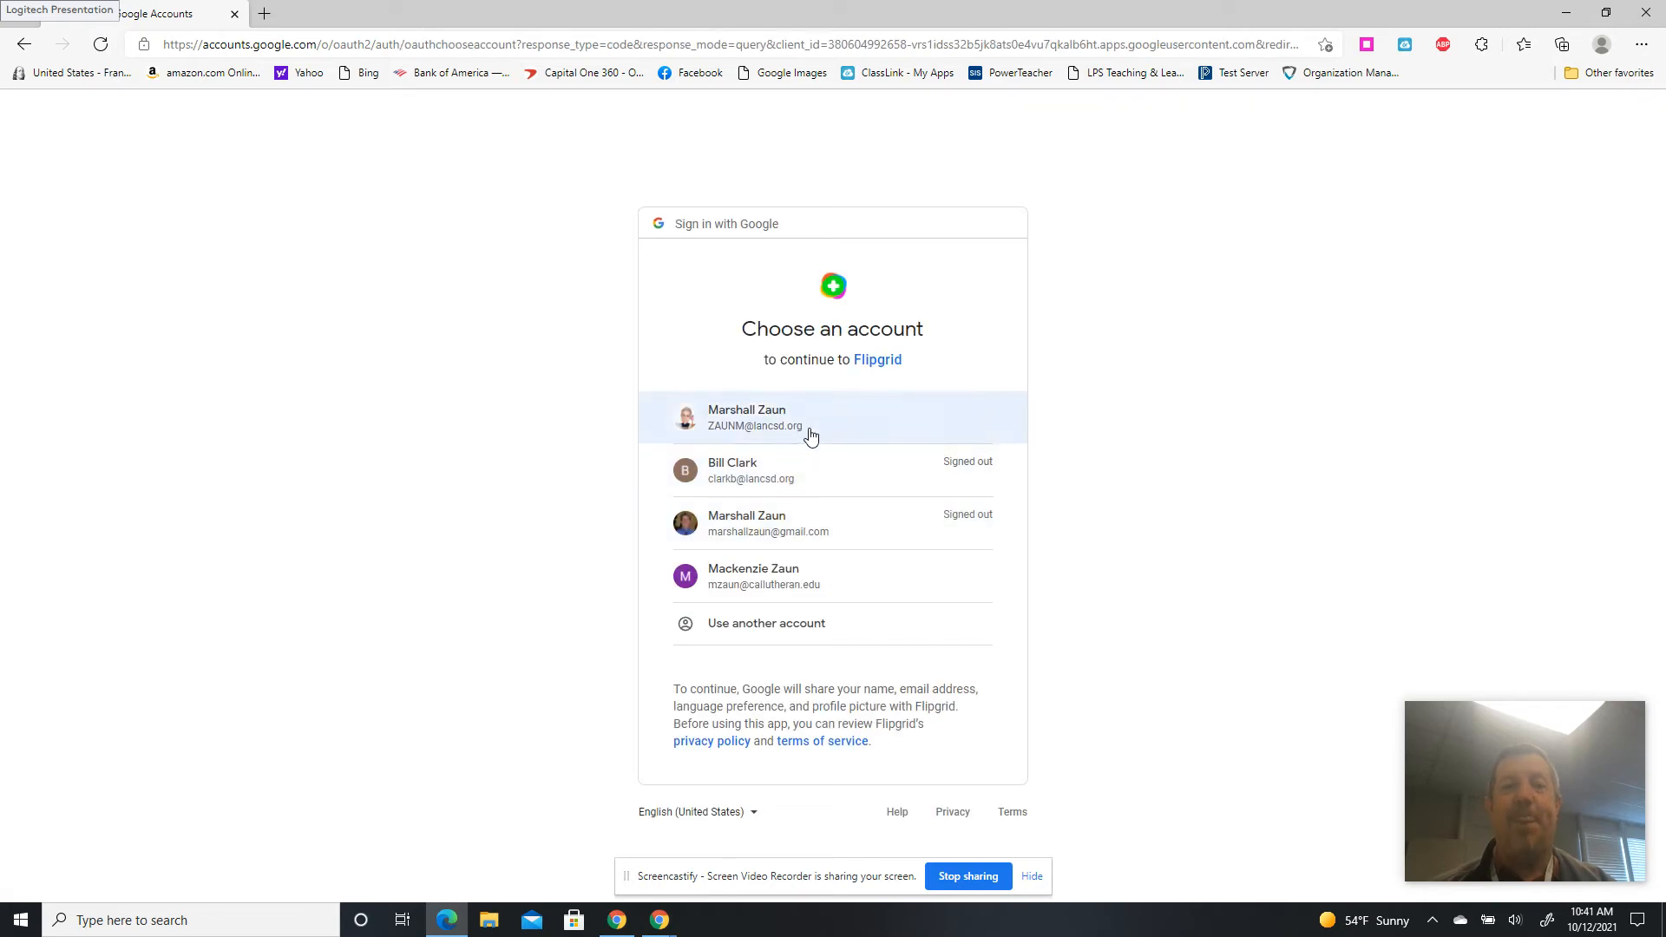
pyautogui.click(810, 434)
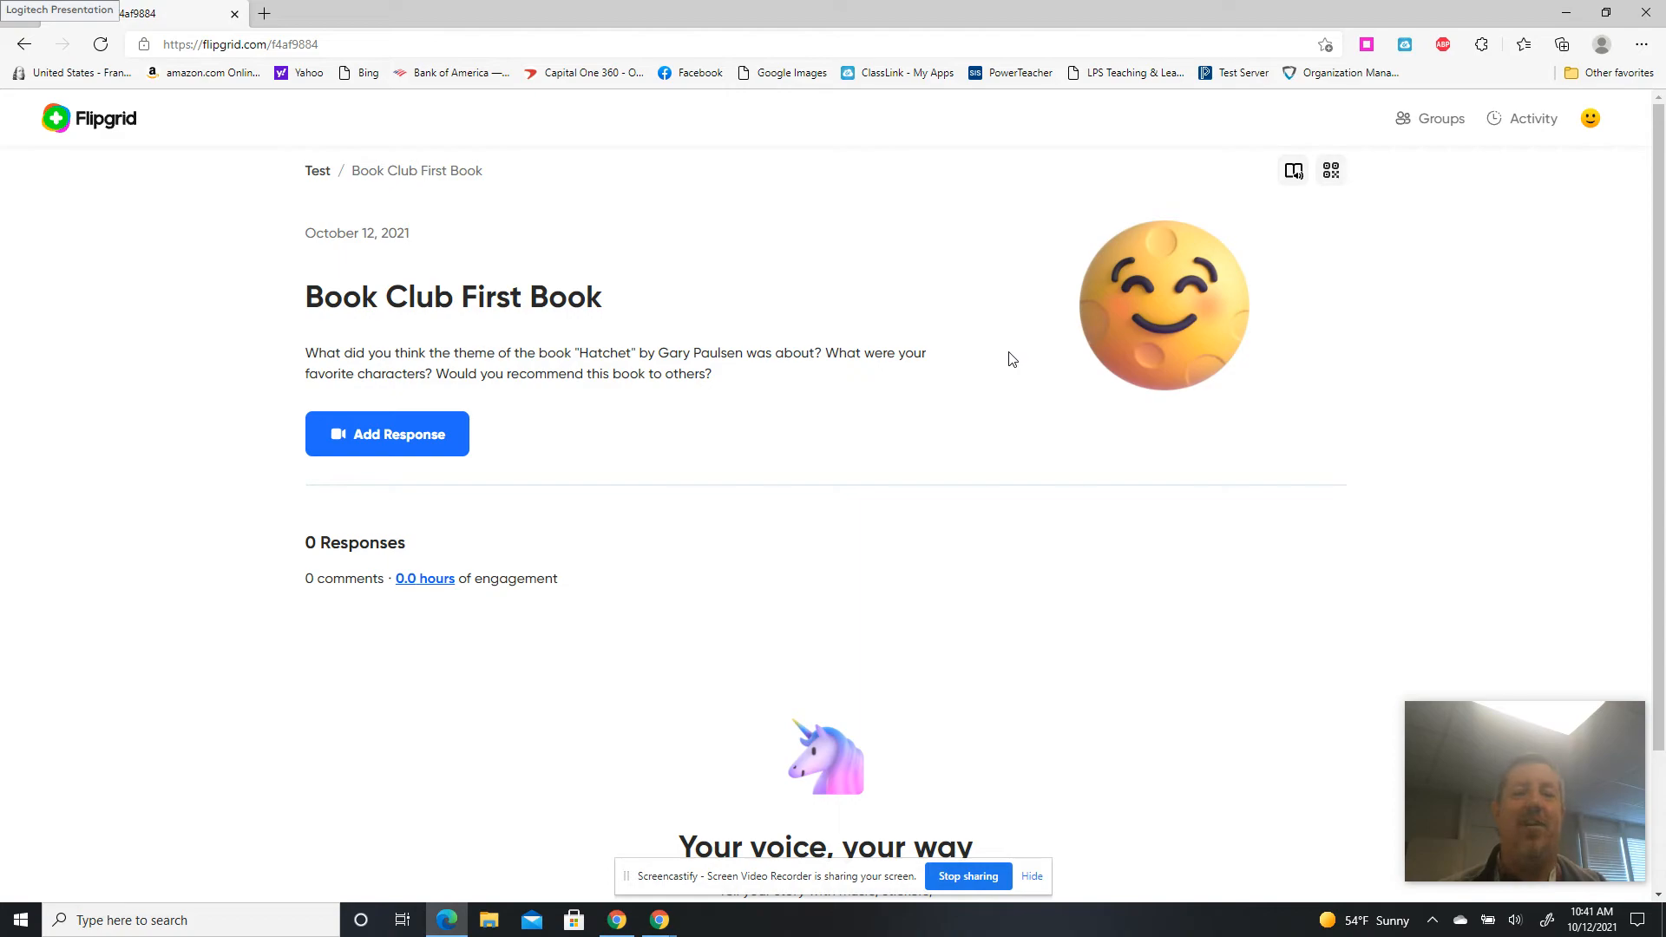
pyautogui.click(425, 441)
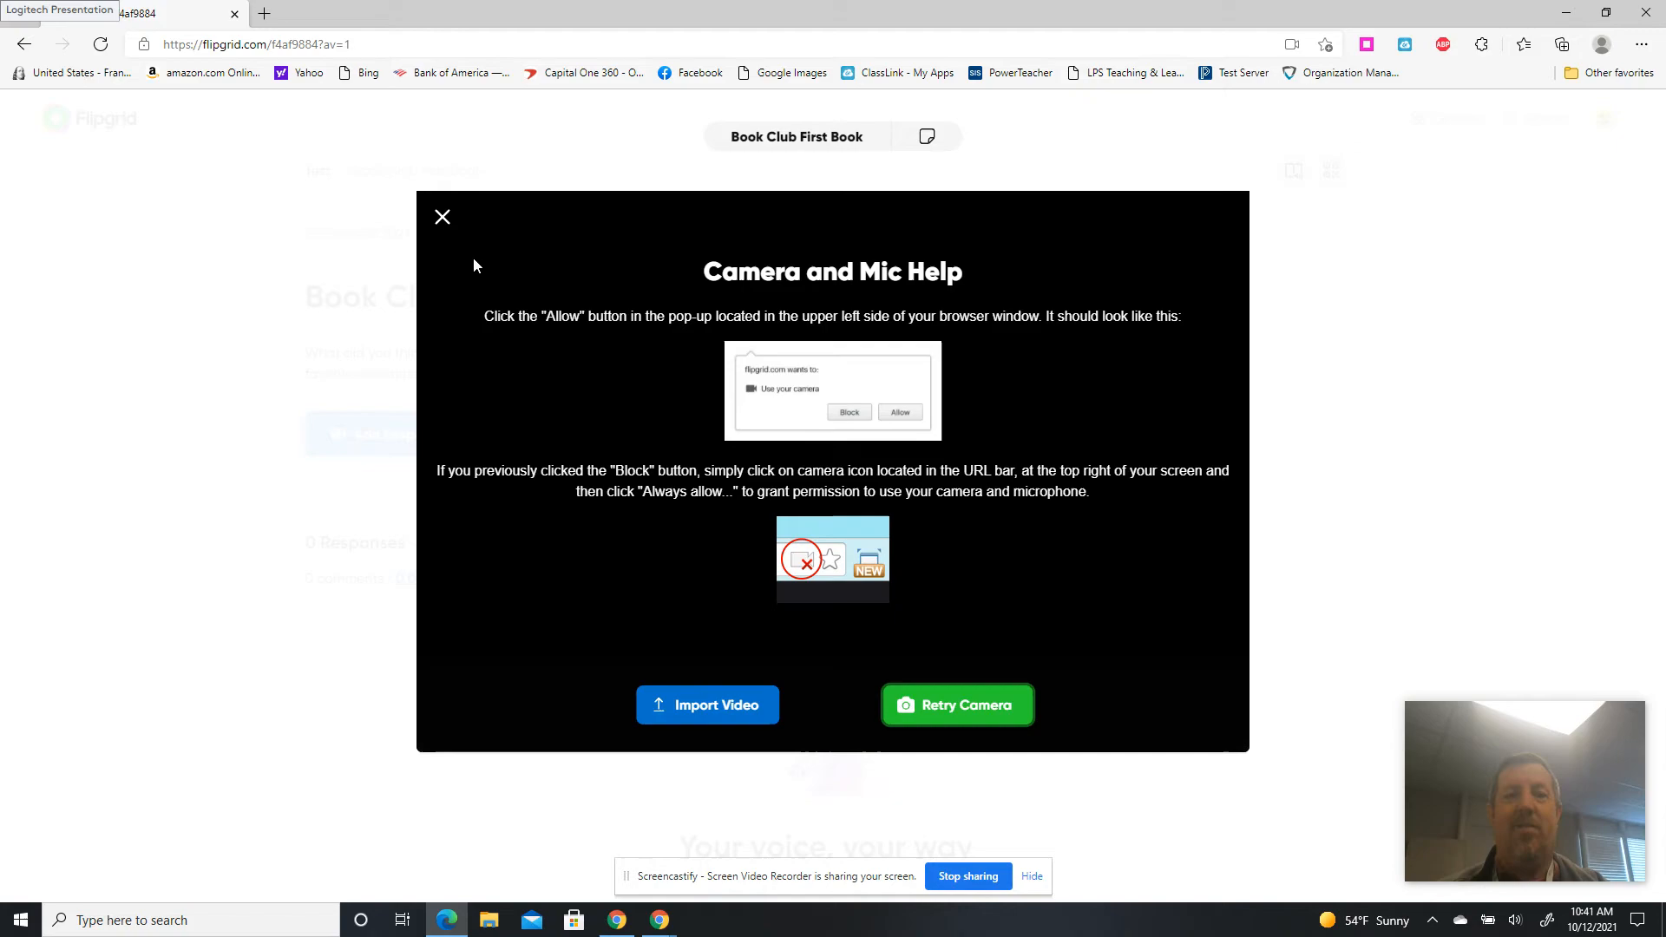
pyautogui.click(442, 219)
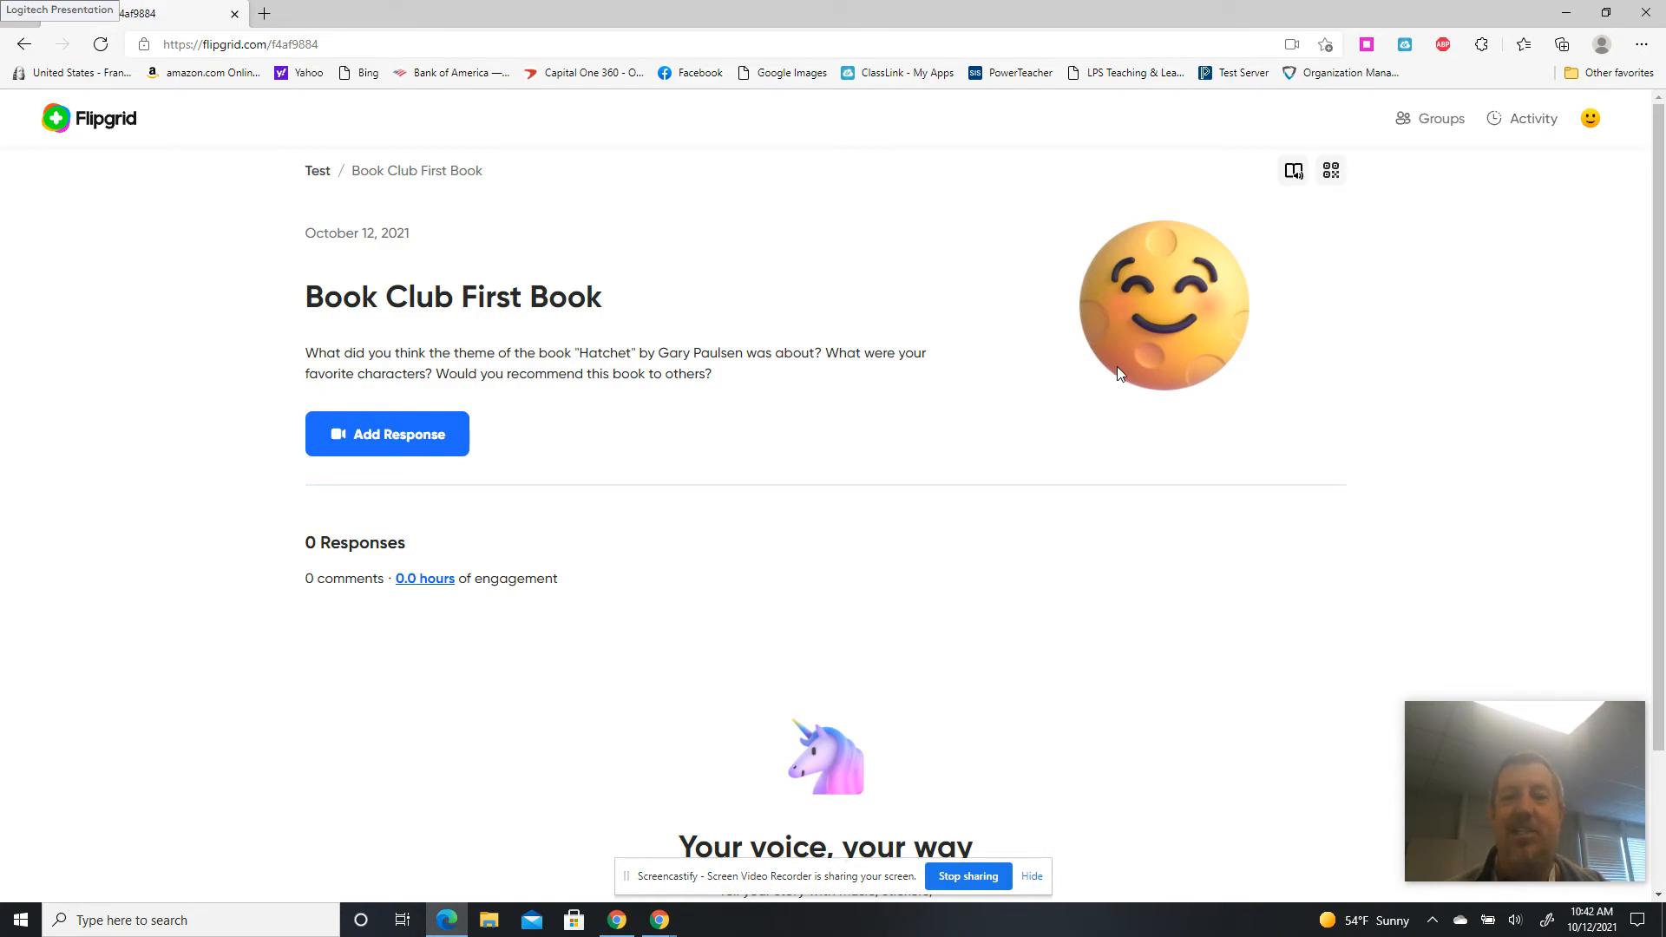
# Reopen Book Club First Book from the Test group, then return to the educator's Chrome window.
pyautogui.click(1588, 120)
pyautogui.click(877, 165)
pyautogui.click(318, 172)
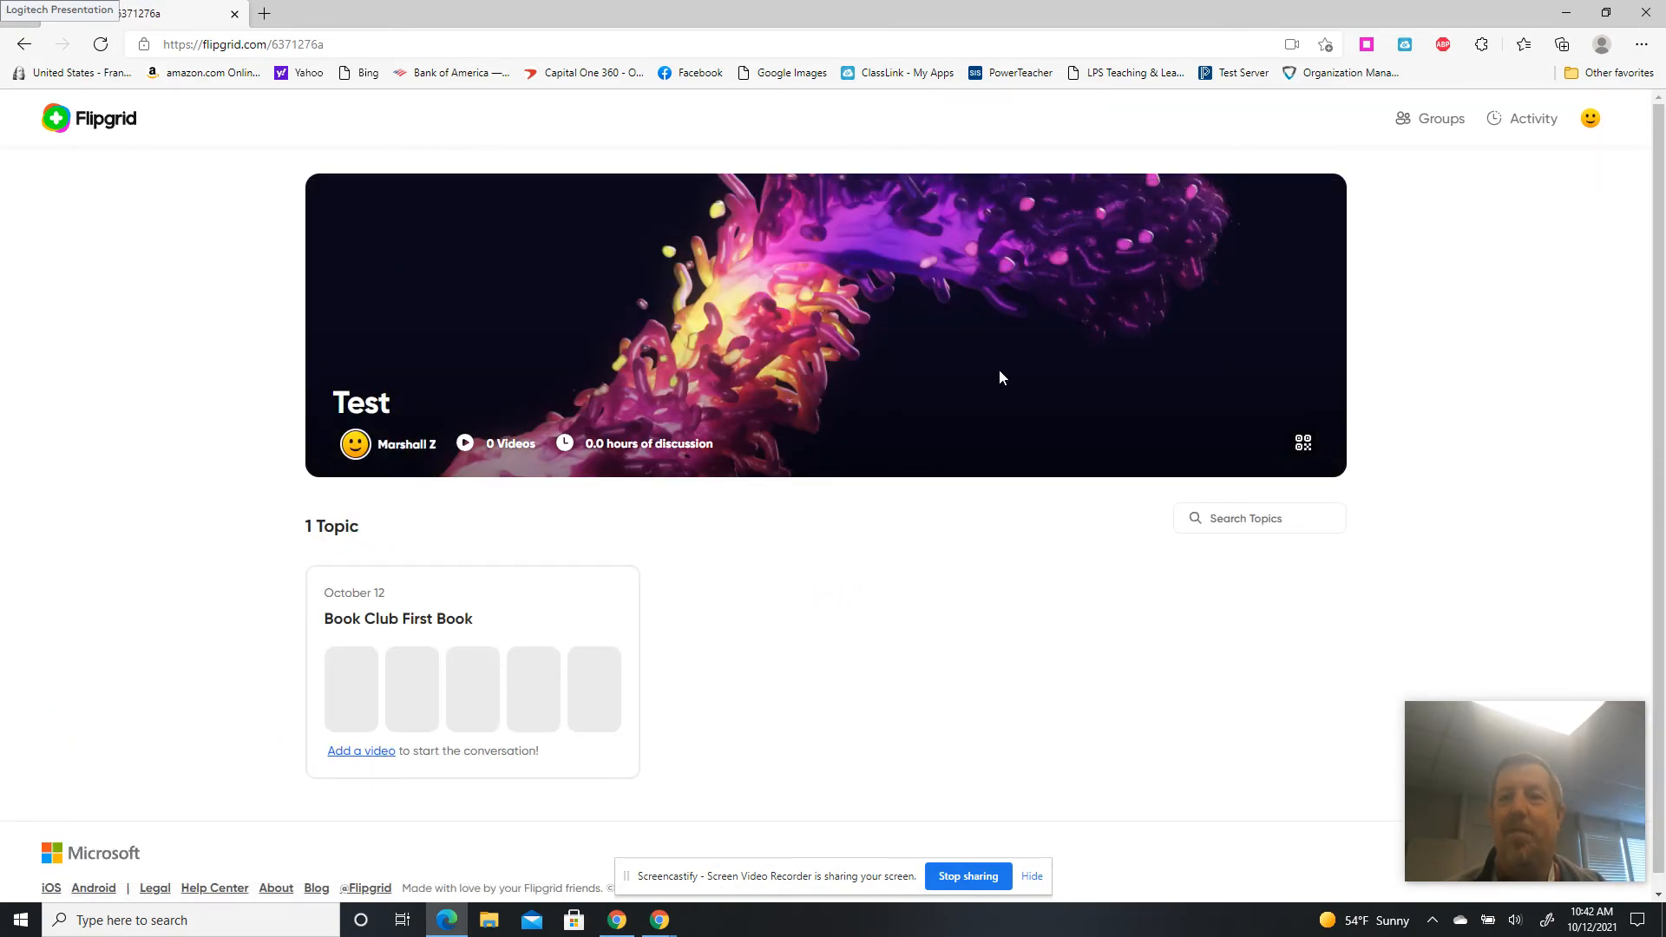
pyautogui.click(448, 673)
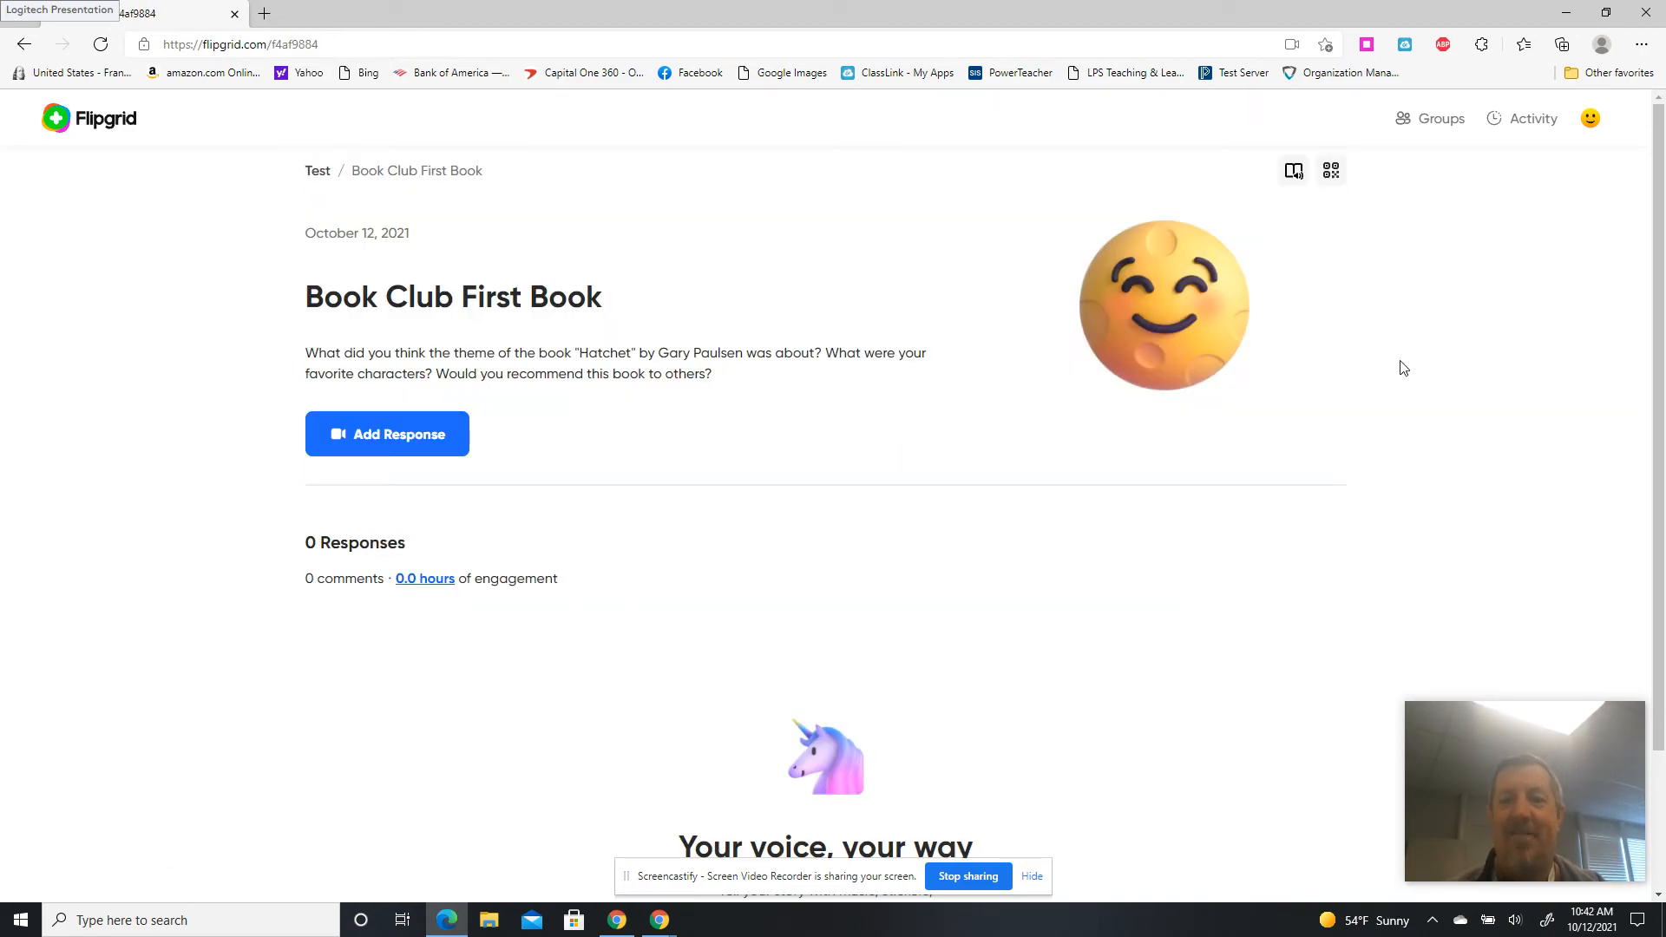
pyautogui.scroll(-2, 1661, 471)
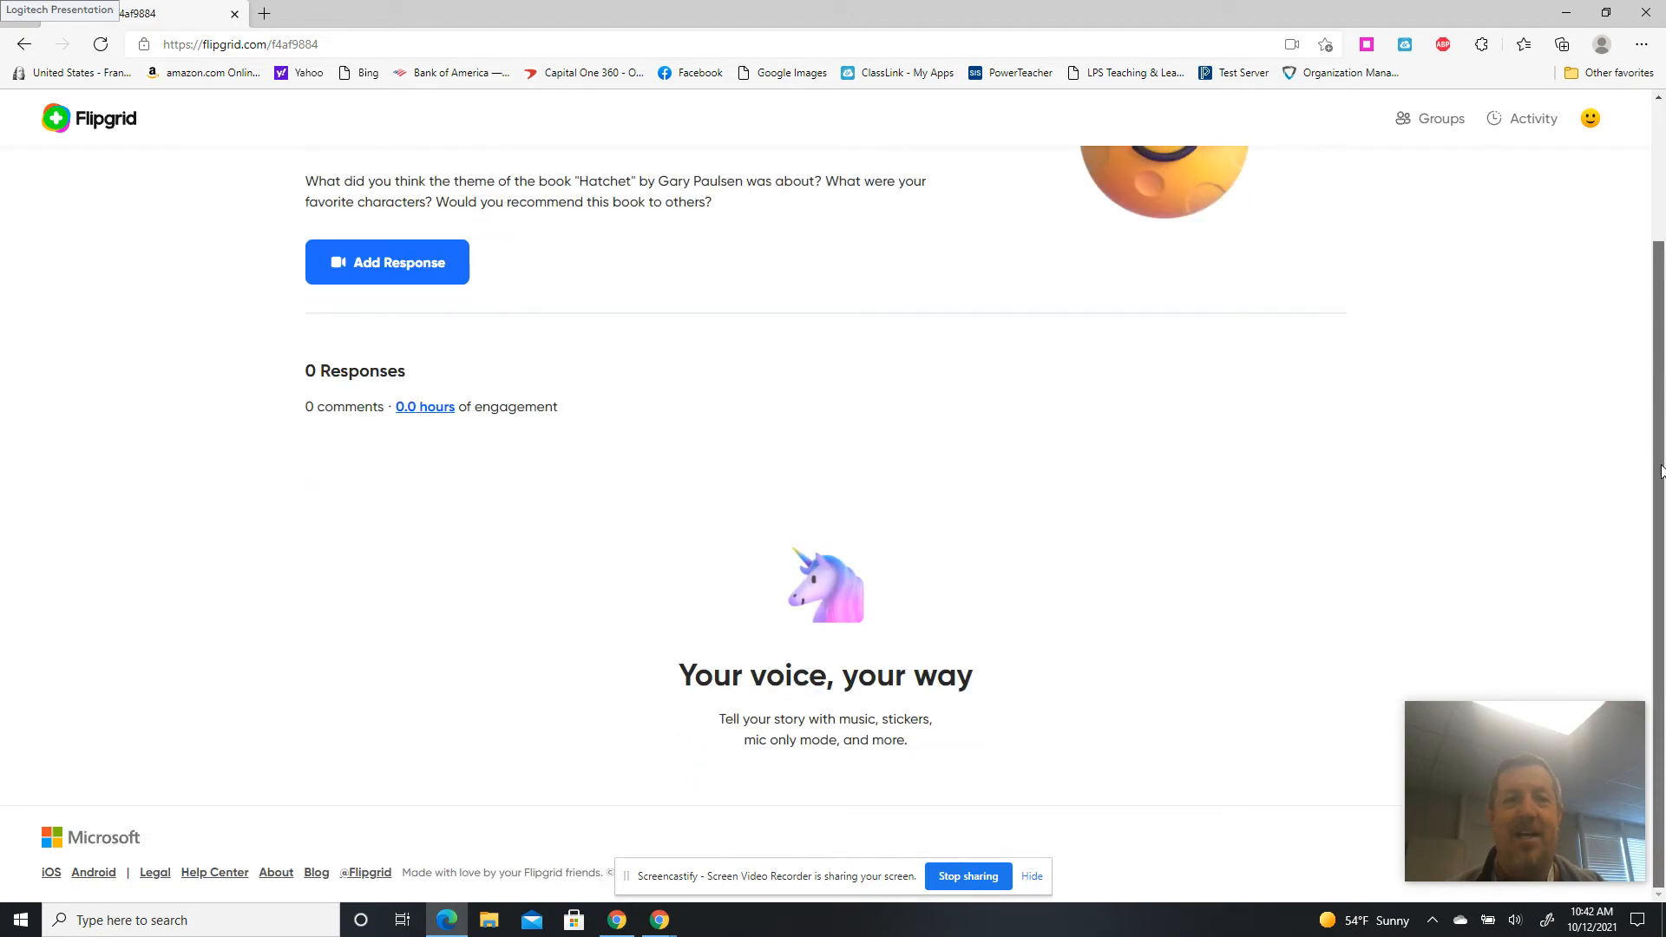
pyautogui.scroll(2, 1656, 486)
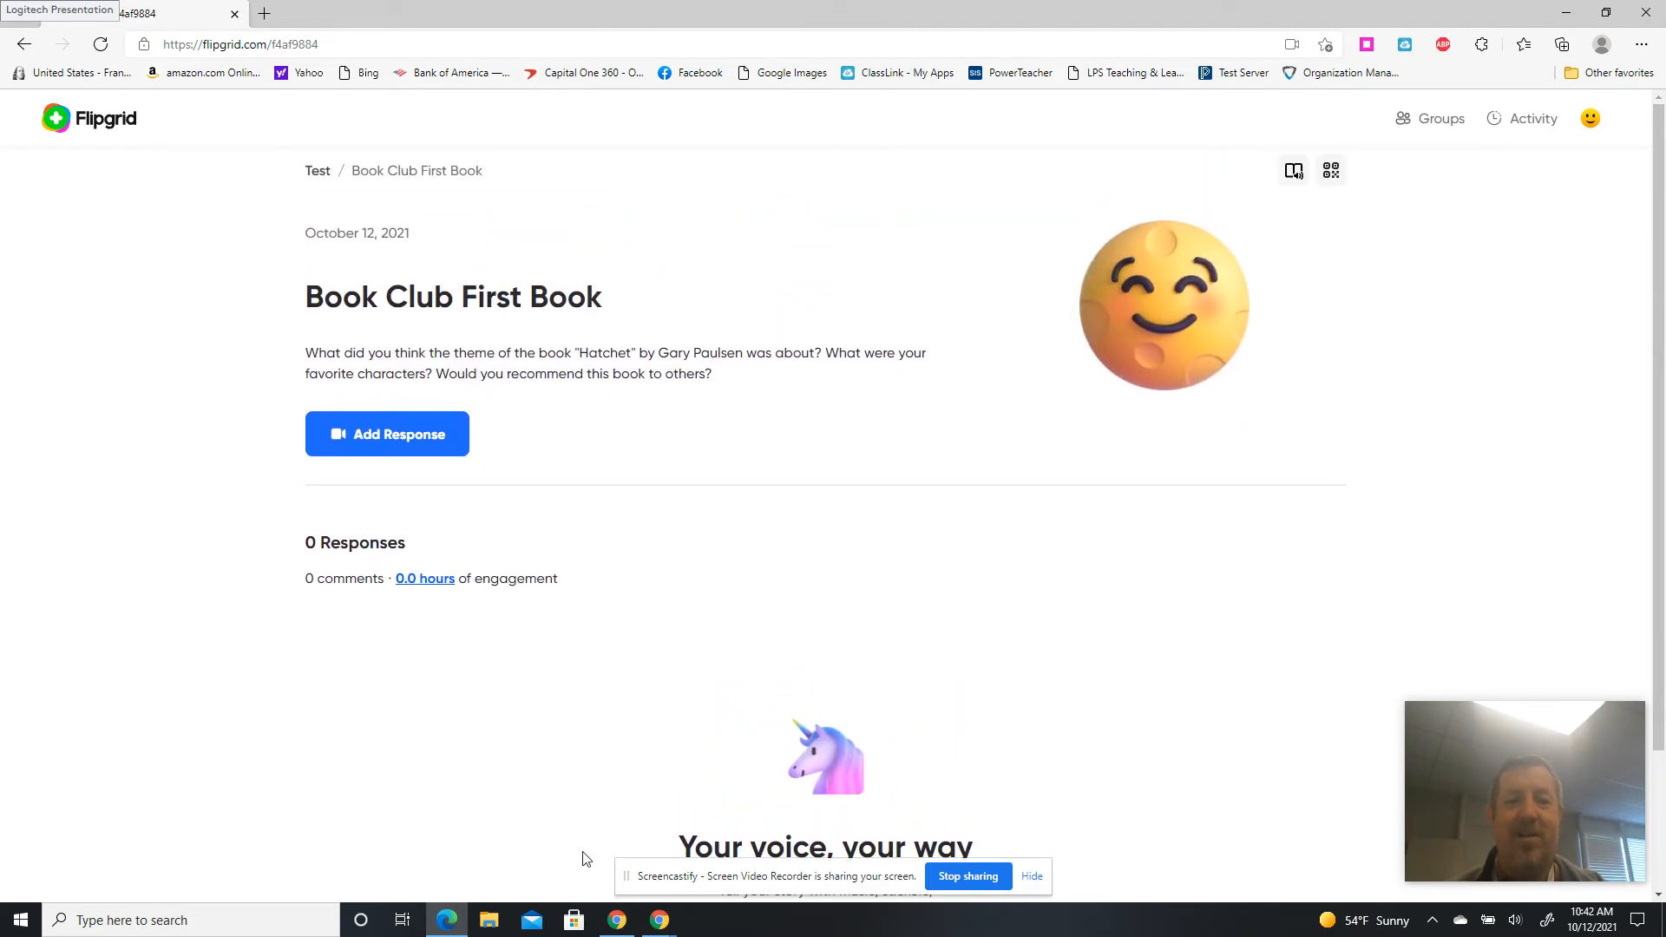
pyautogui.click(625, 925)
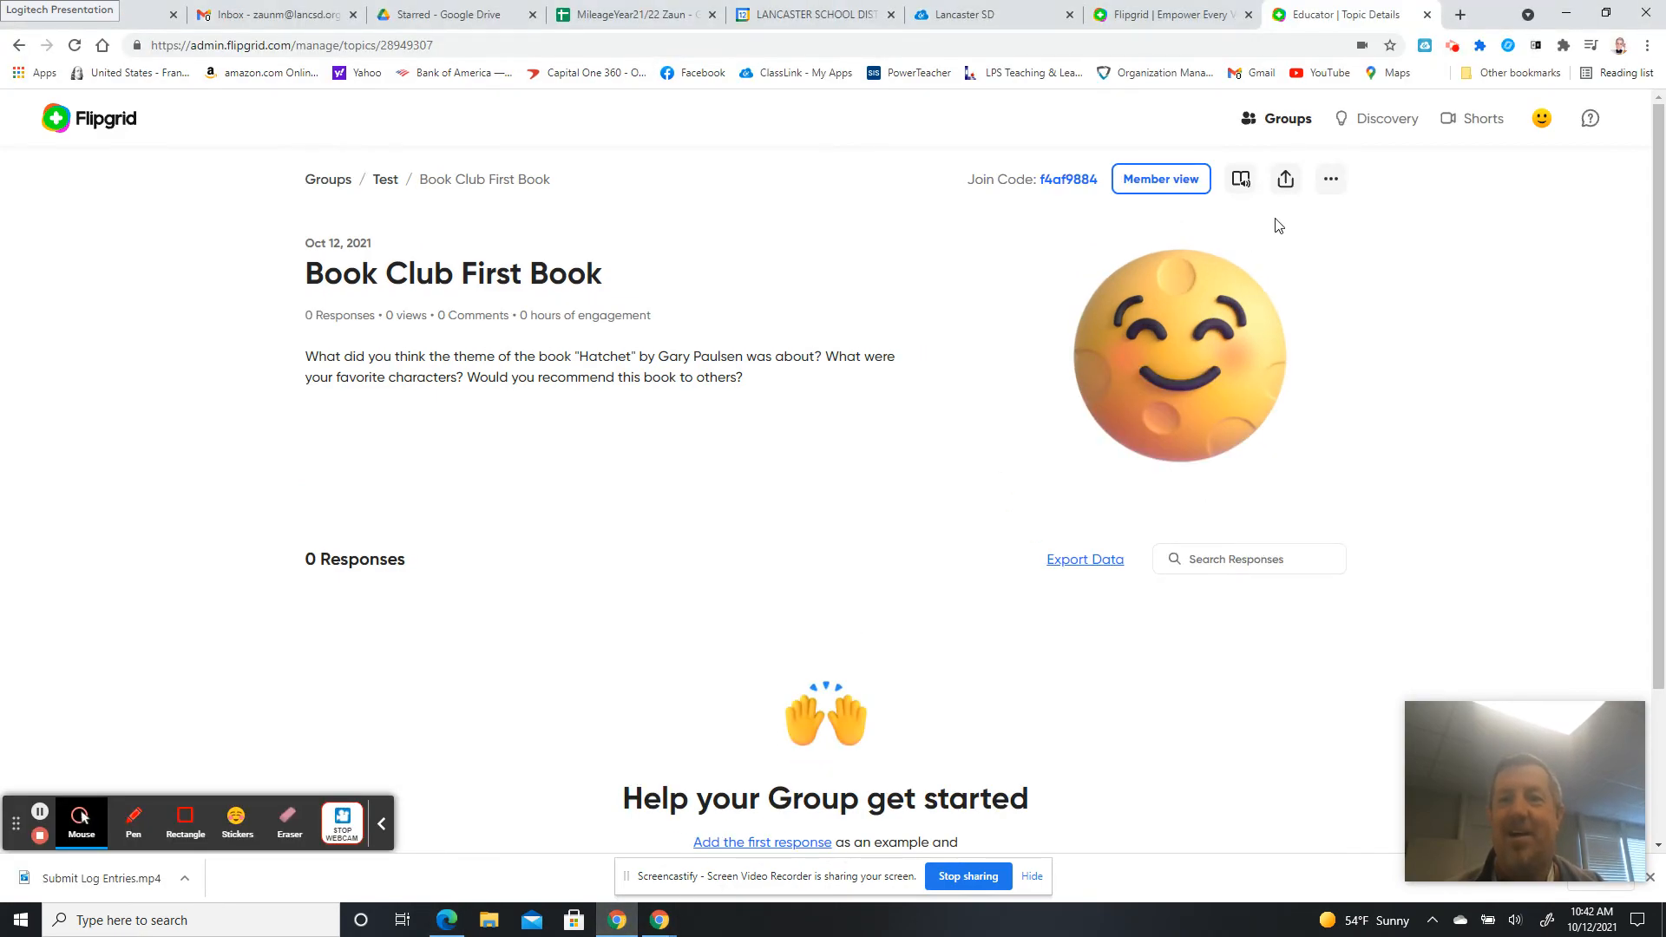
# Open Edit Topic for Book Club First Book and show its Settings tab.
pyautogui.click(1329, 182)
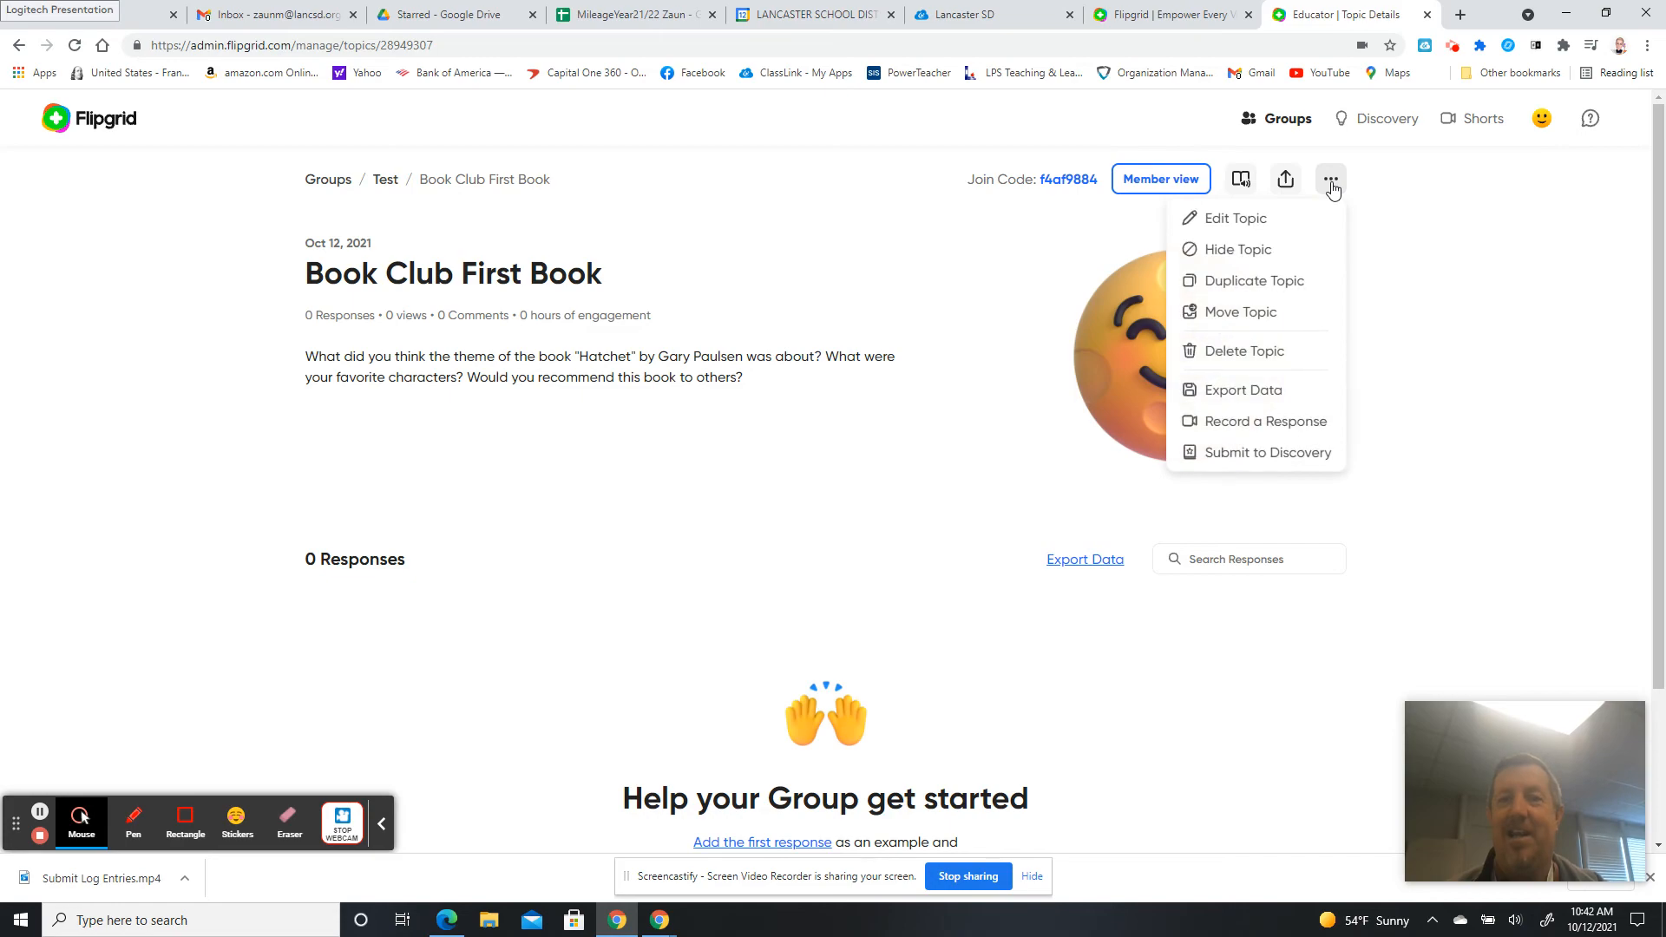
pyautogui.click(1256, 224)
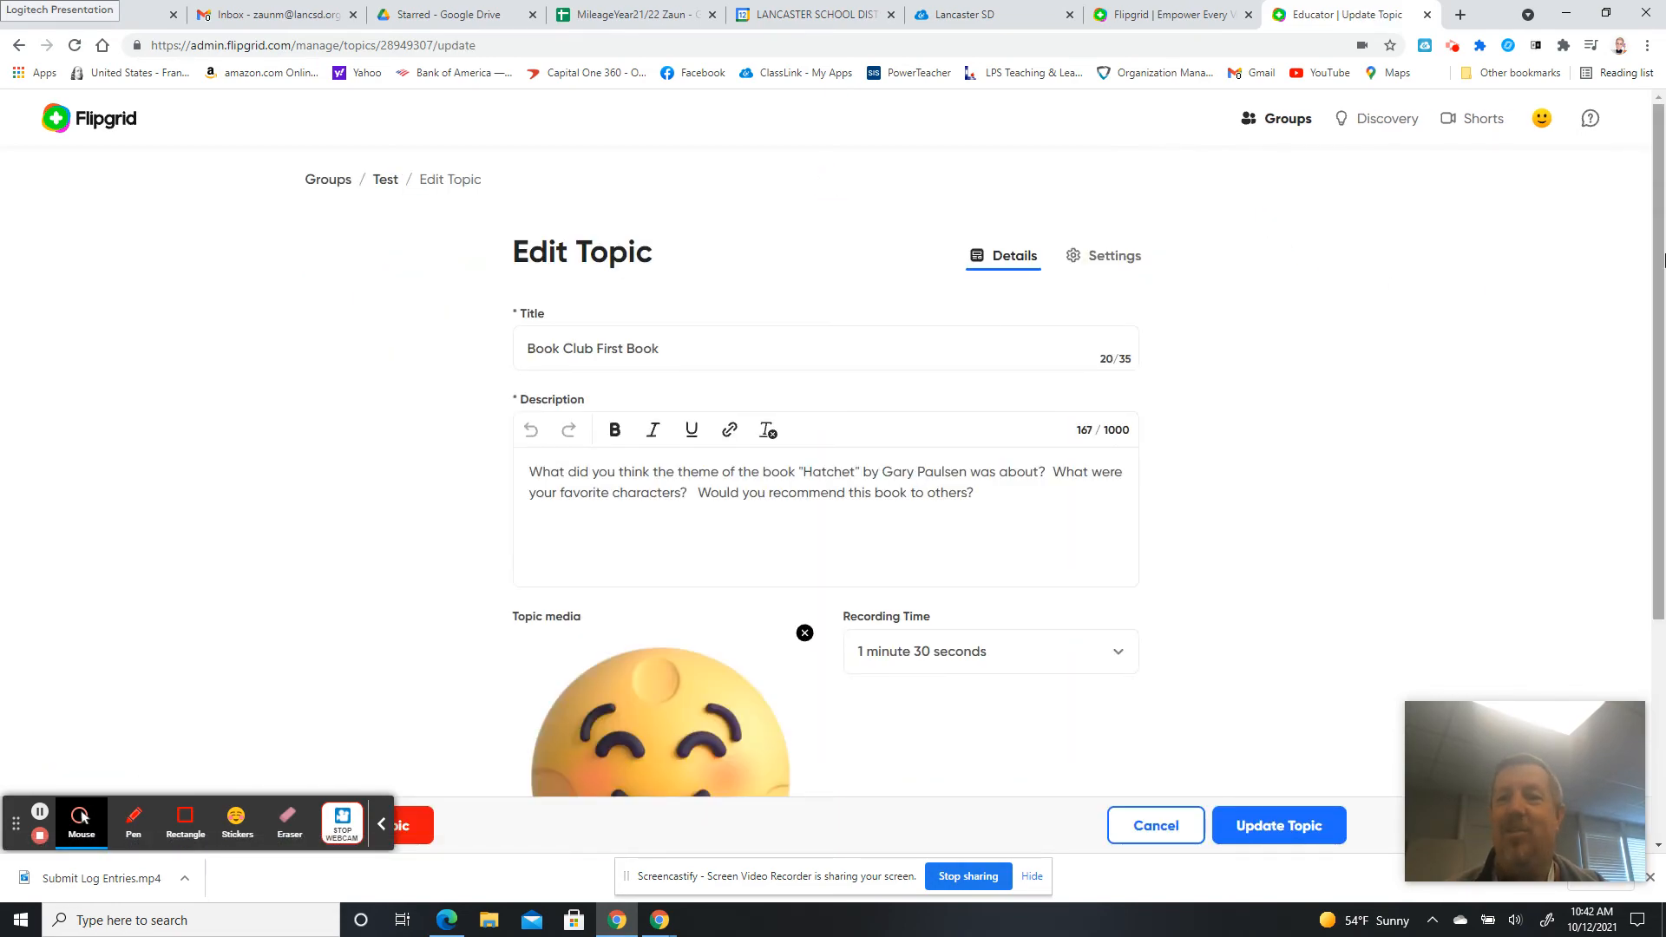
pyautogui.moveTo(1662, 261); pyautogui.dragTo(1654, 297)
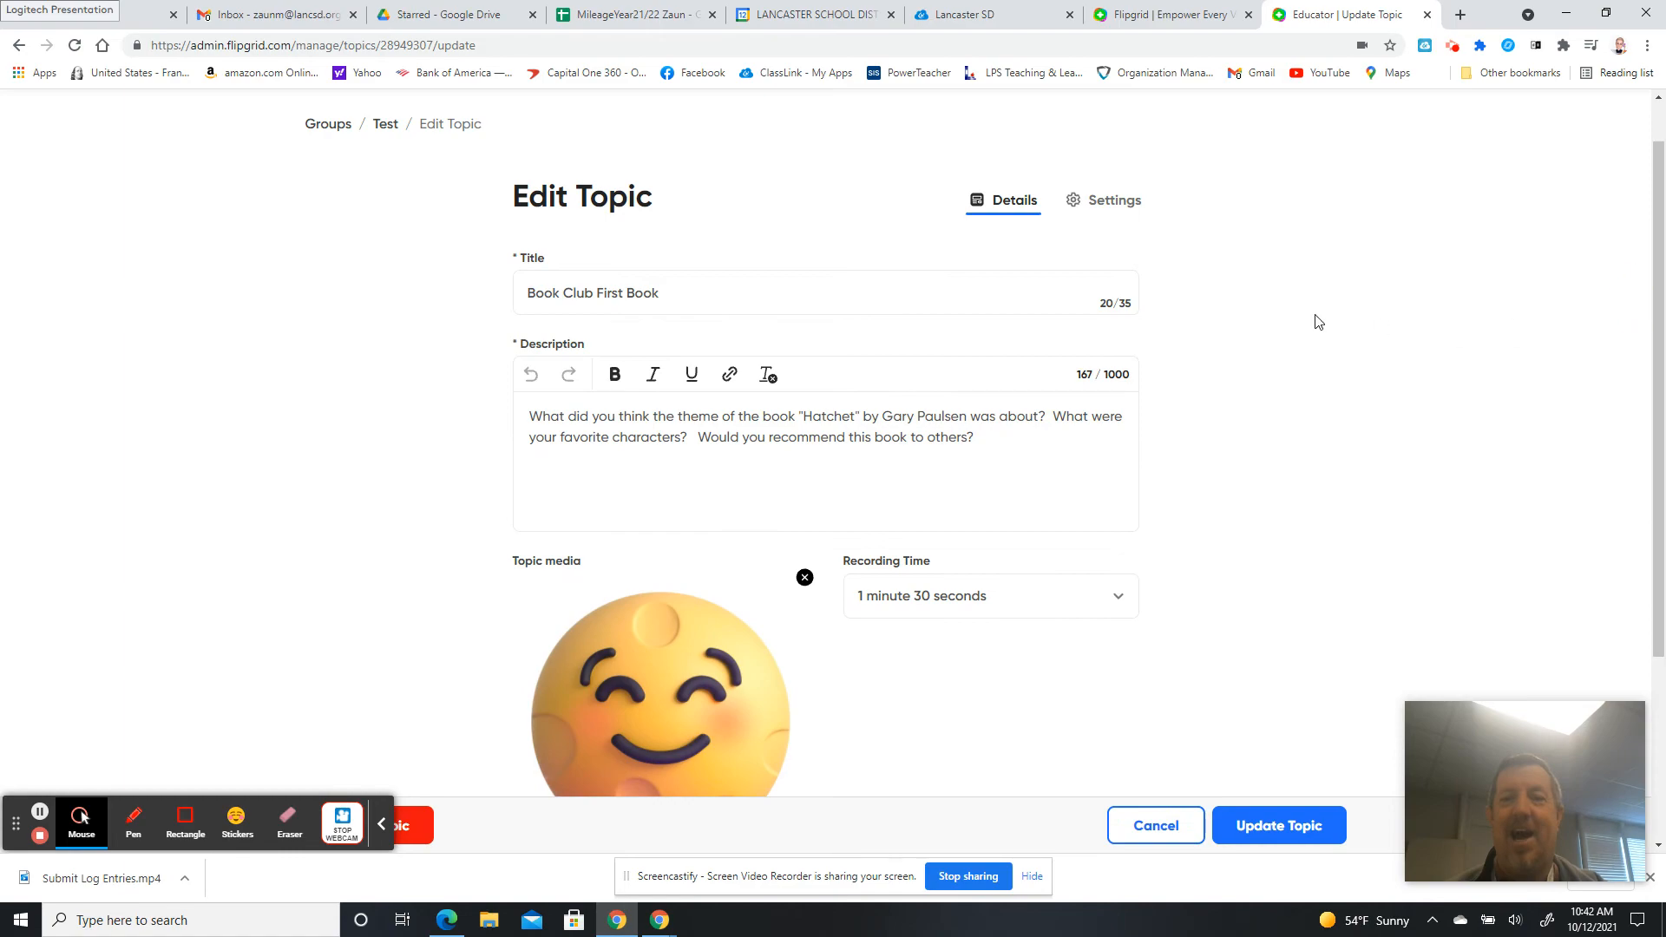
pyautogui.click(1097, 202)
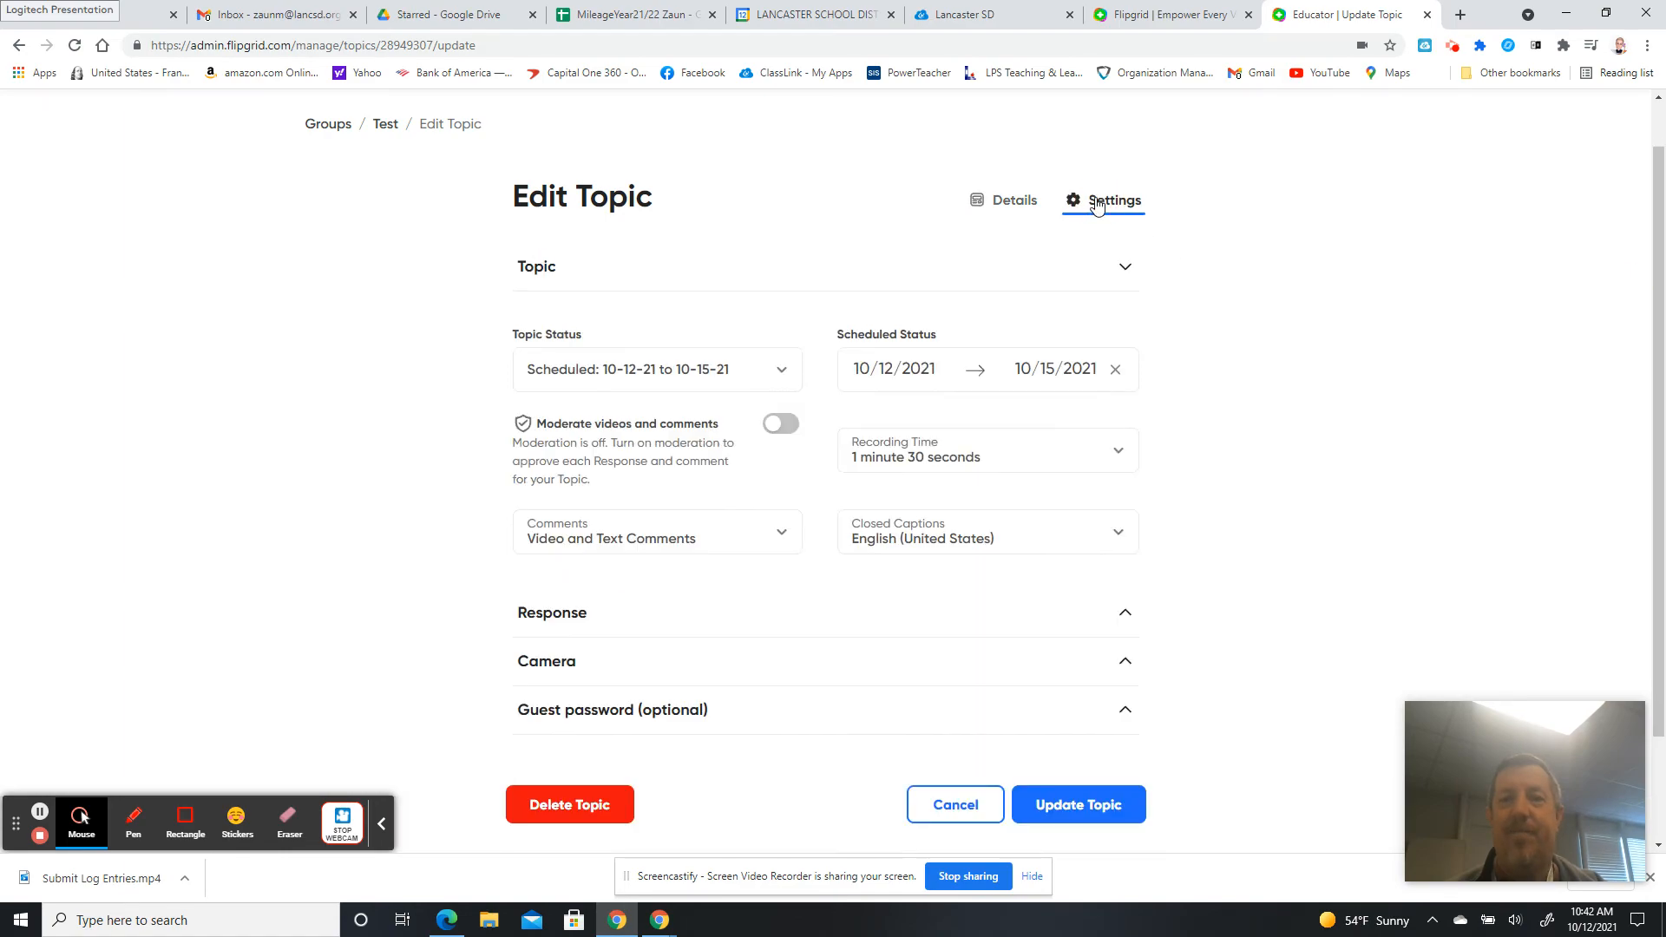
# Switch on Moderate videos and comments and save with Update Topic.
pyautogui.click(772, 427)
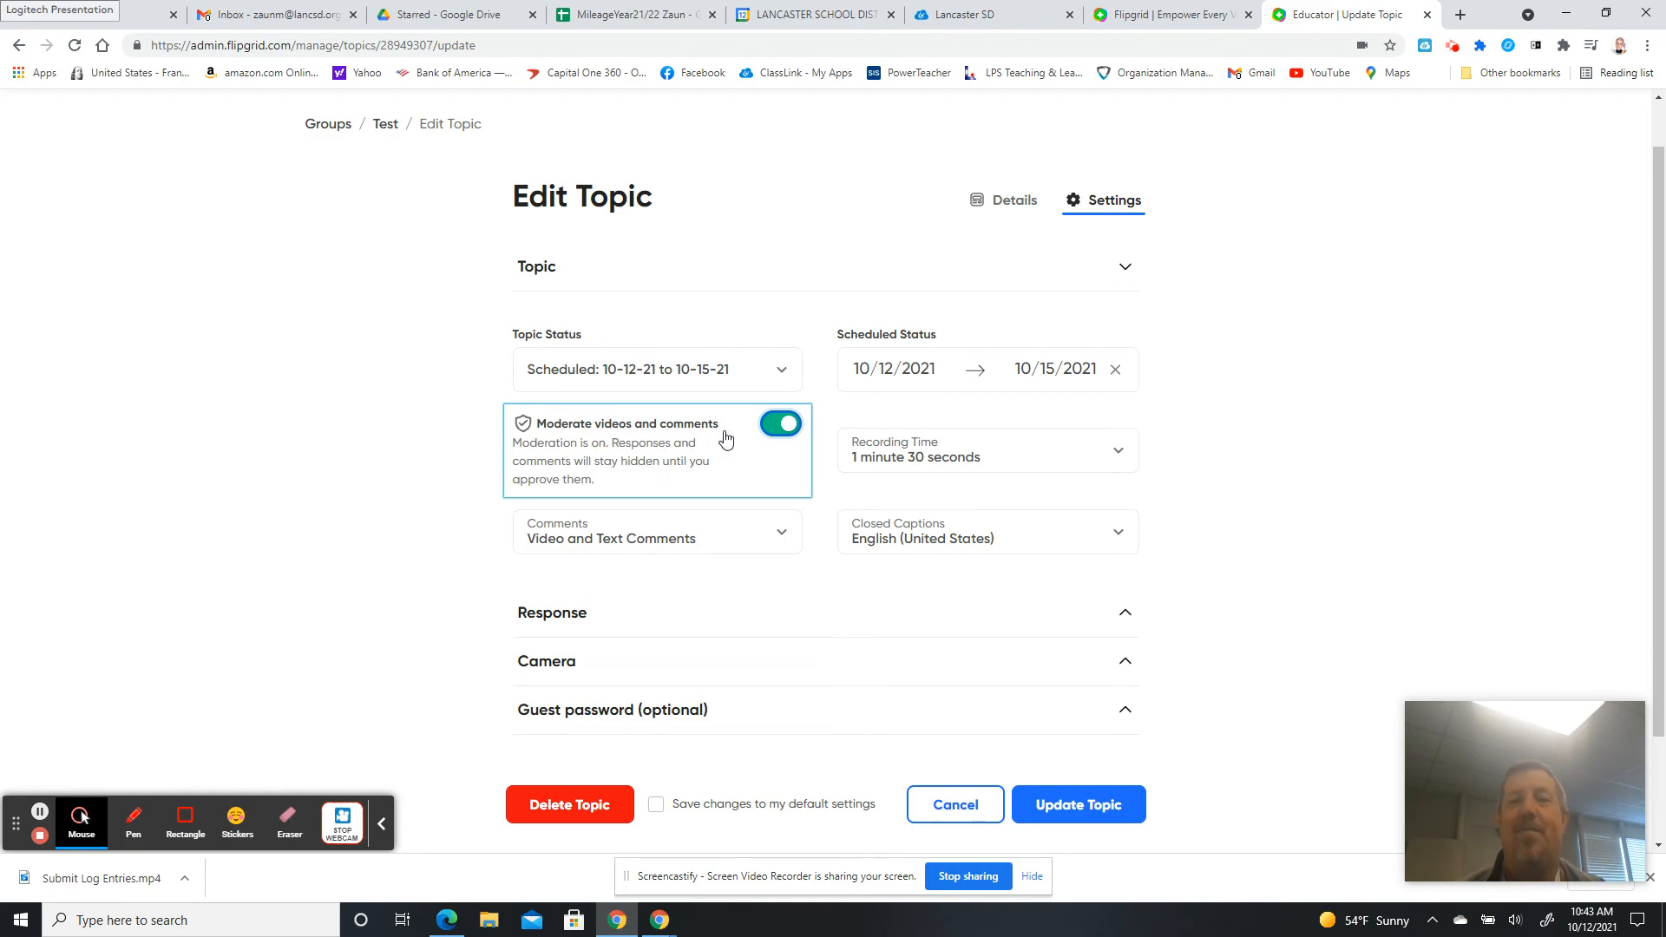
pyautogui.click(789, 425)
pyautogui.click(791, 425)
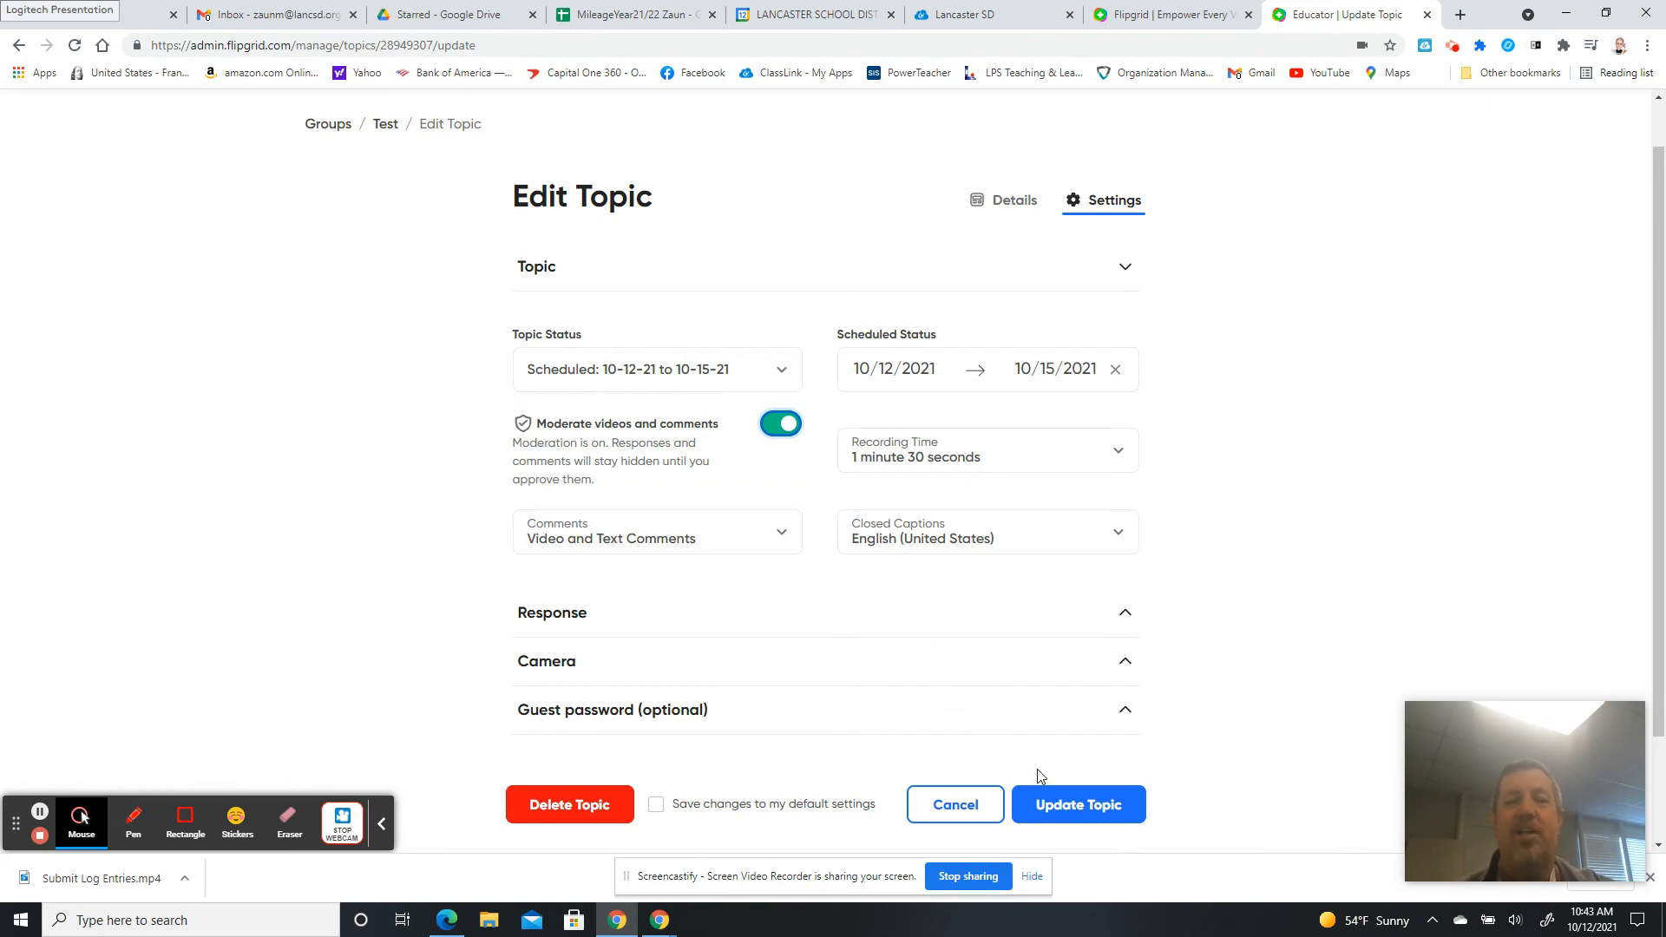
pyautogui.click(1081, 808)
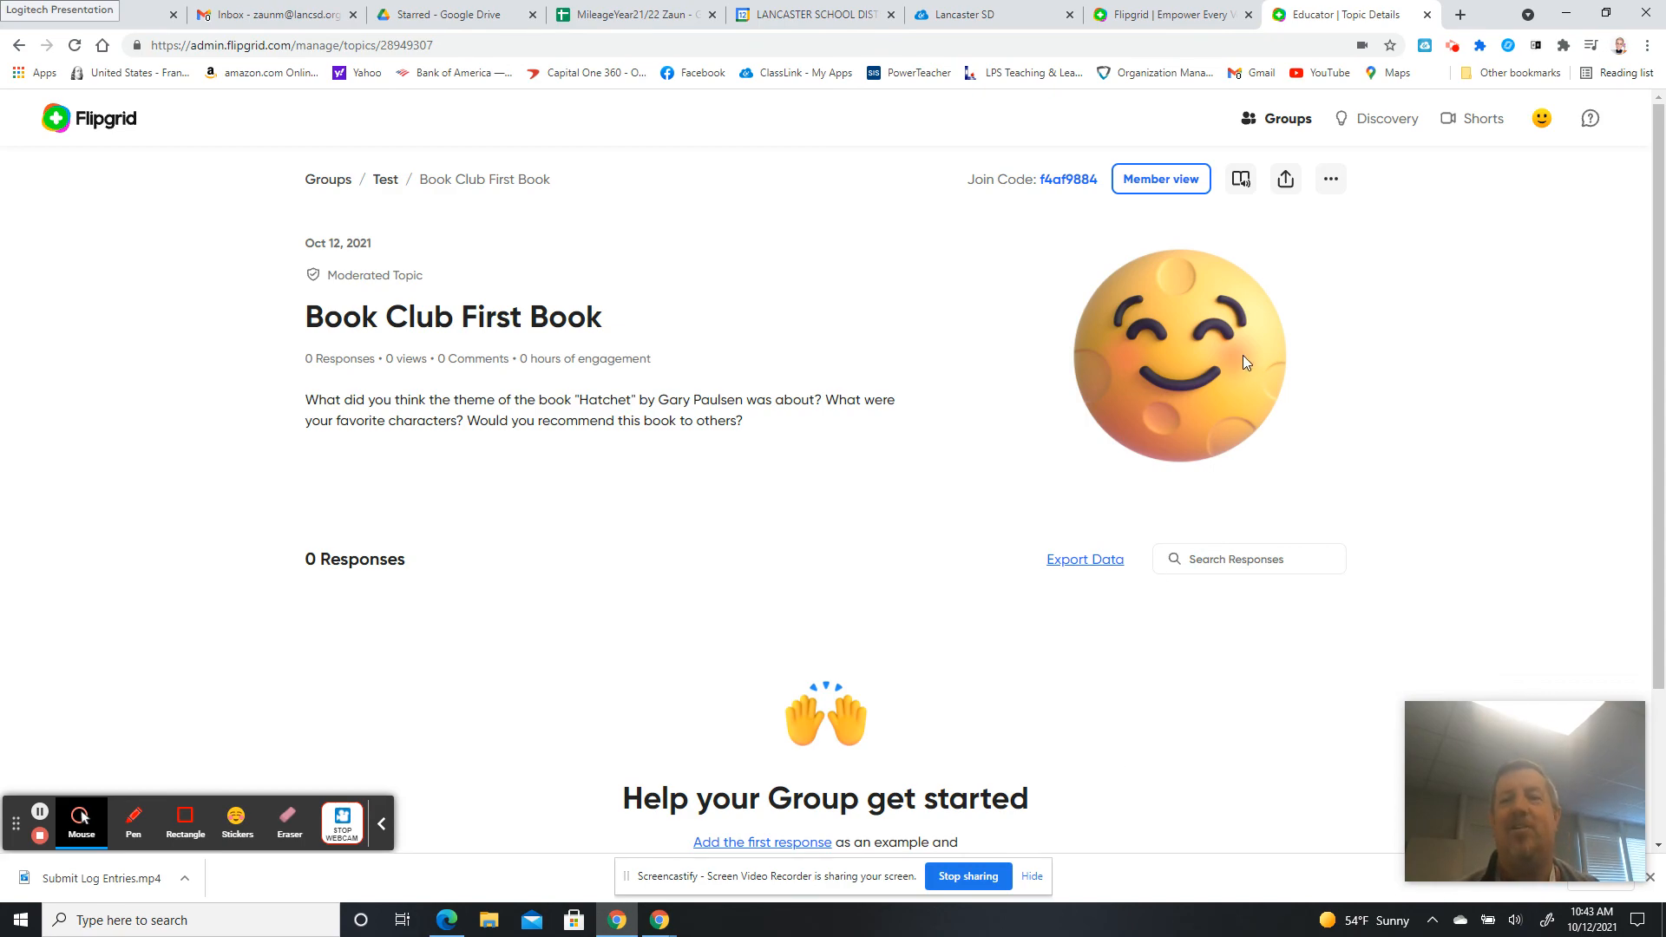
# Reopen the Edit Topic settings, check moderation is on, and expand the Camera options.
pyautogui.click(1334, 185)
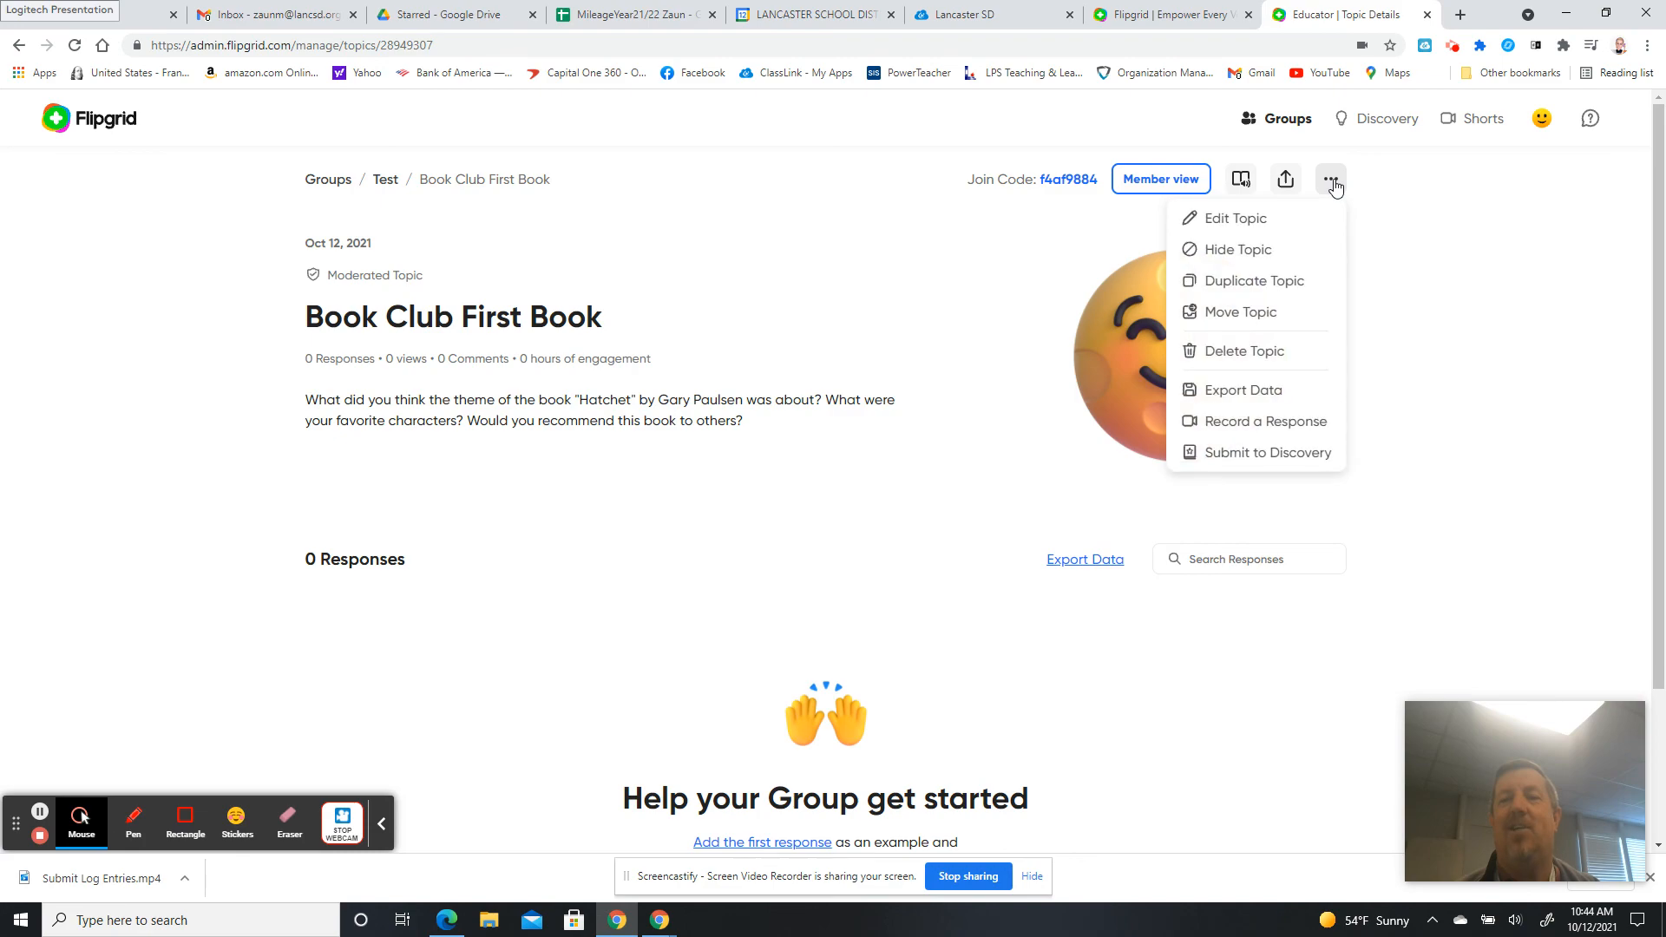
pyautogui.click(1257, 219)
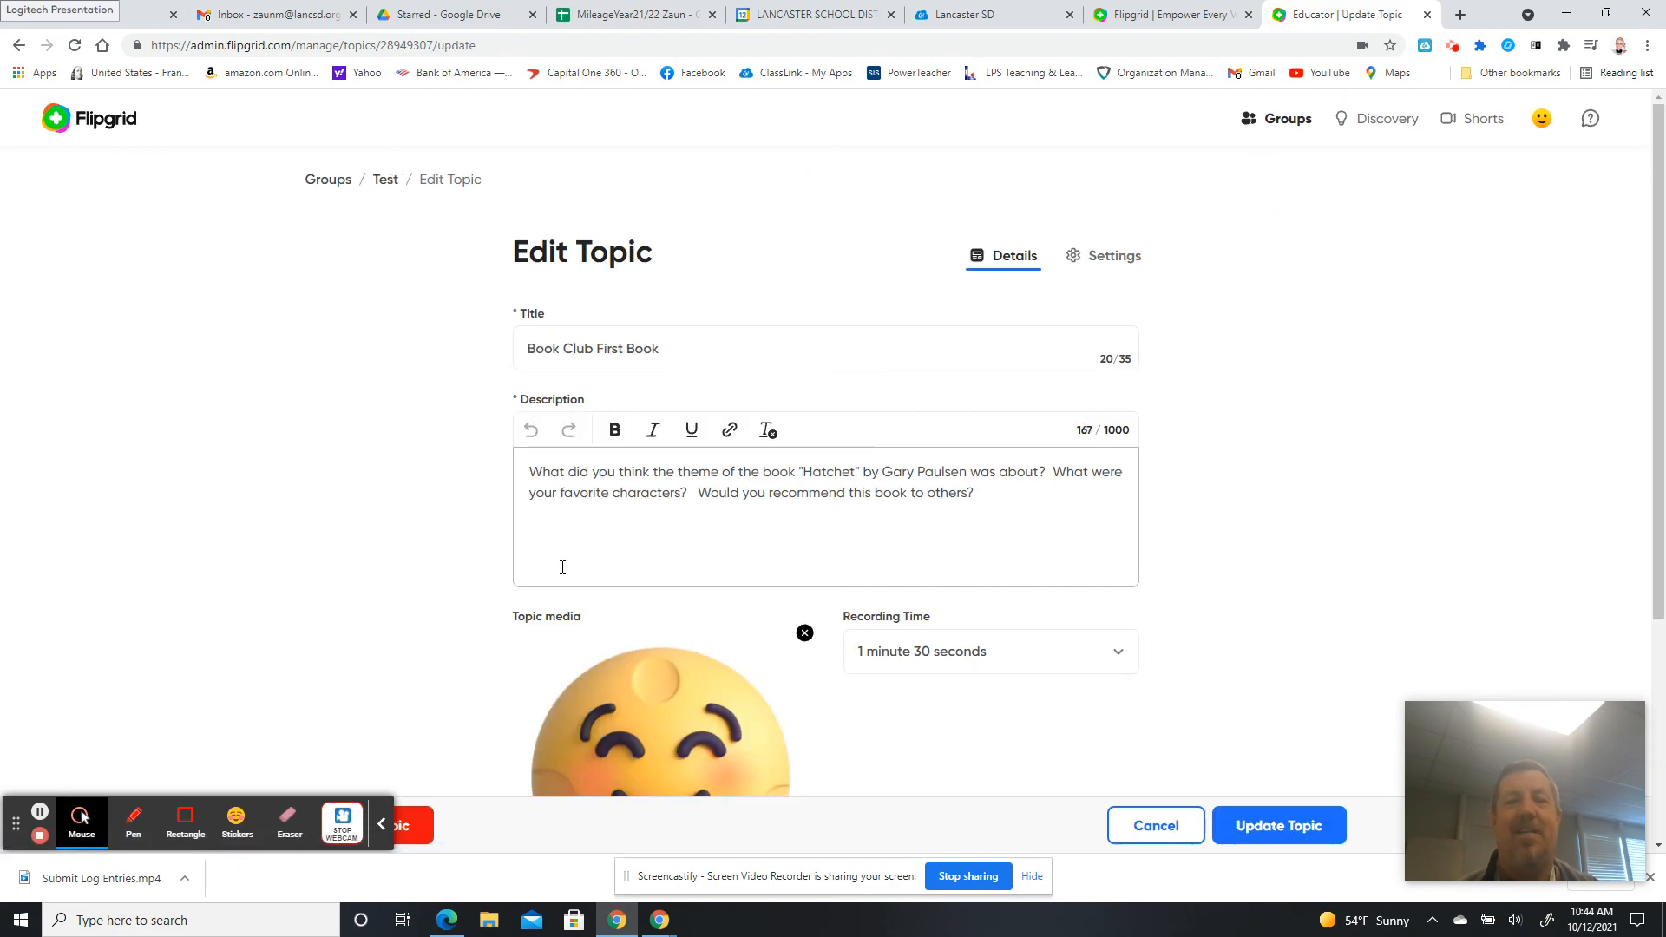
pyautogui.click(1102, 260)
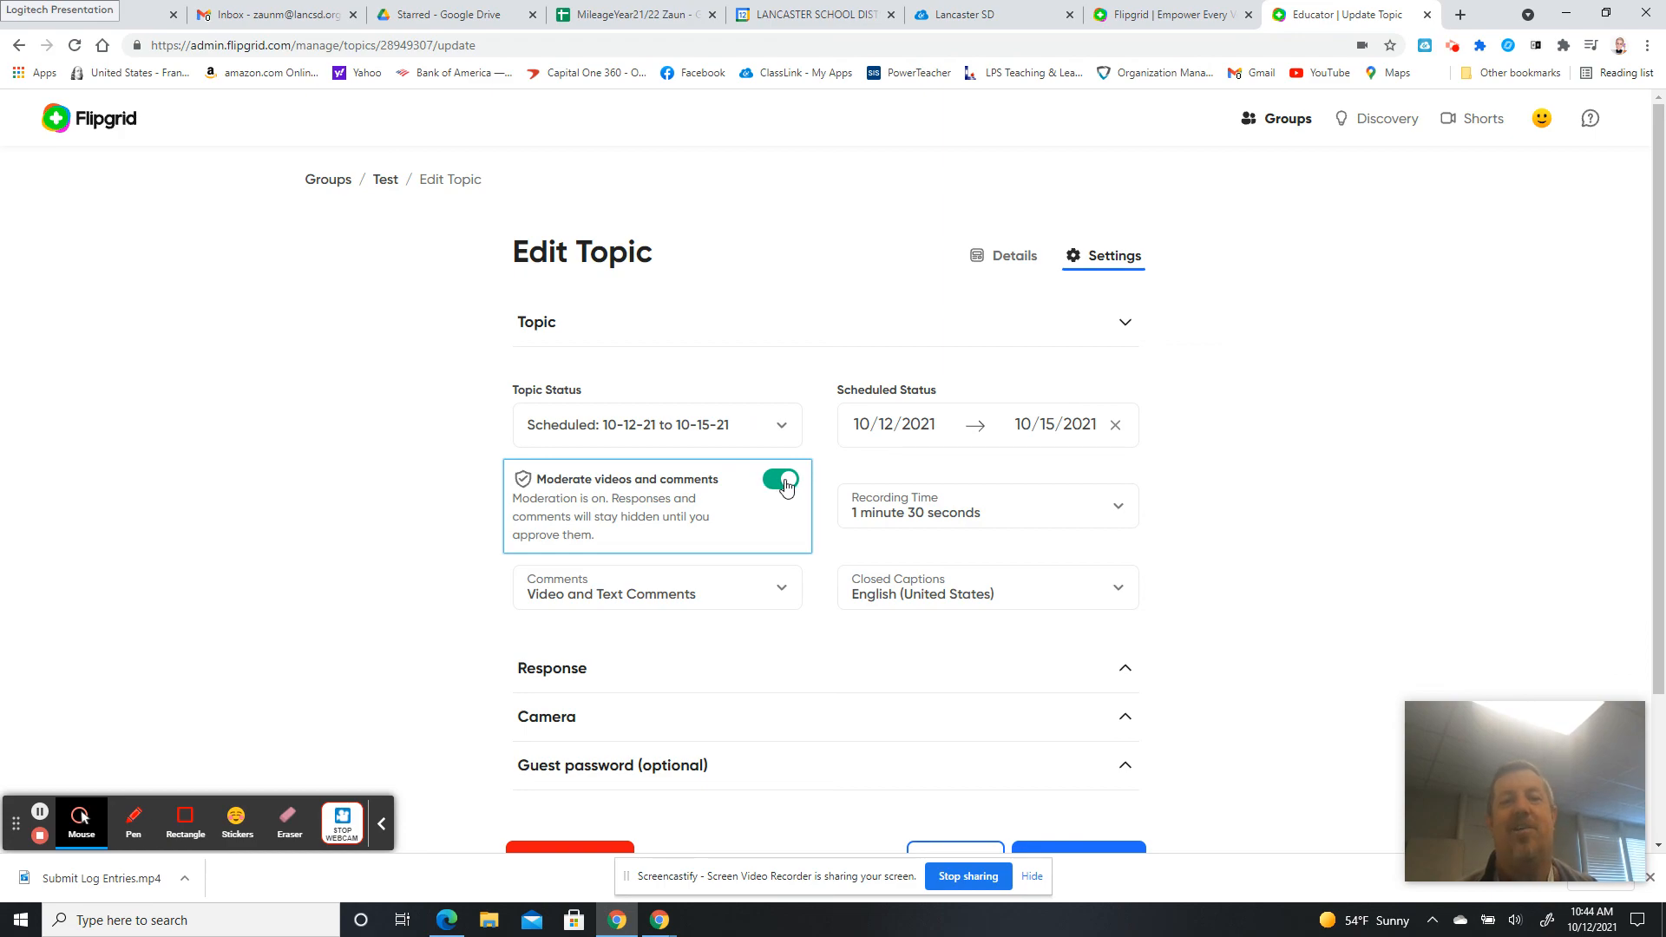
pyautogui.moveTo(1652, 353); pyautogui.dragTo(1662, 525)
pyautogui.click(1330, 528)
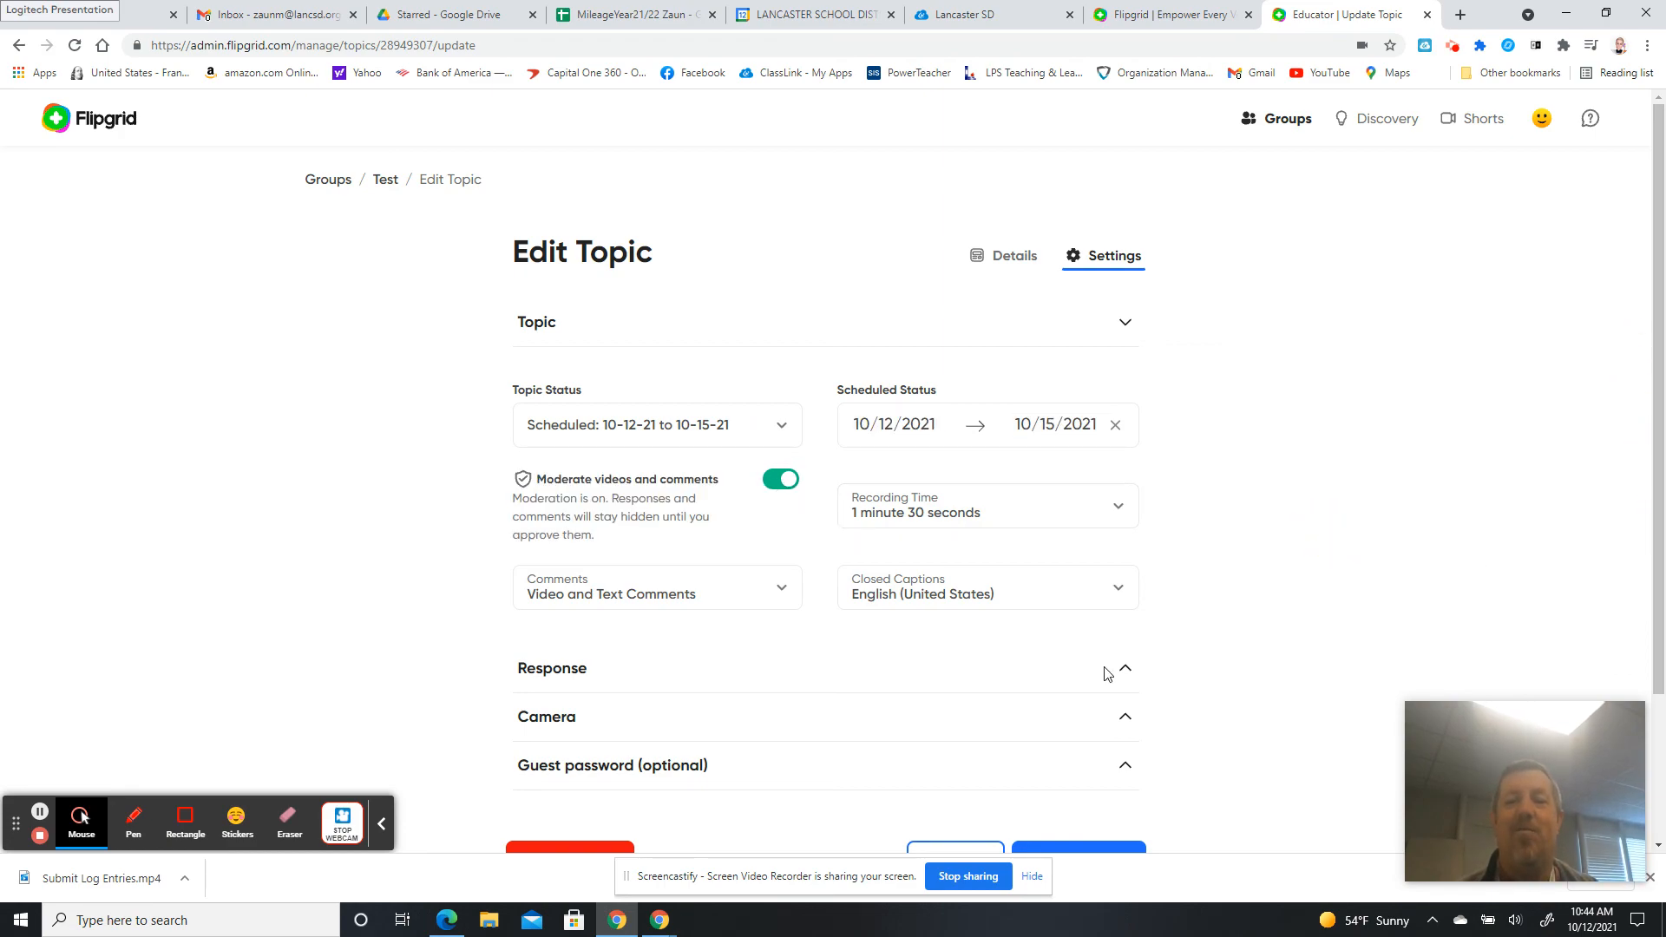
pyautogui.click(751, 727)
pyautogui.moveTo(1658, 314); pyautogui.dragTo(1662, 646)
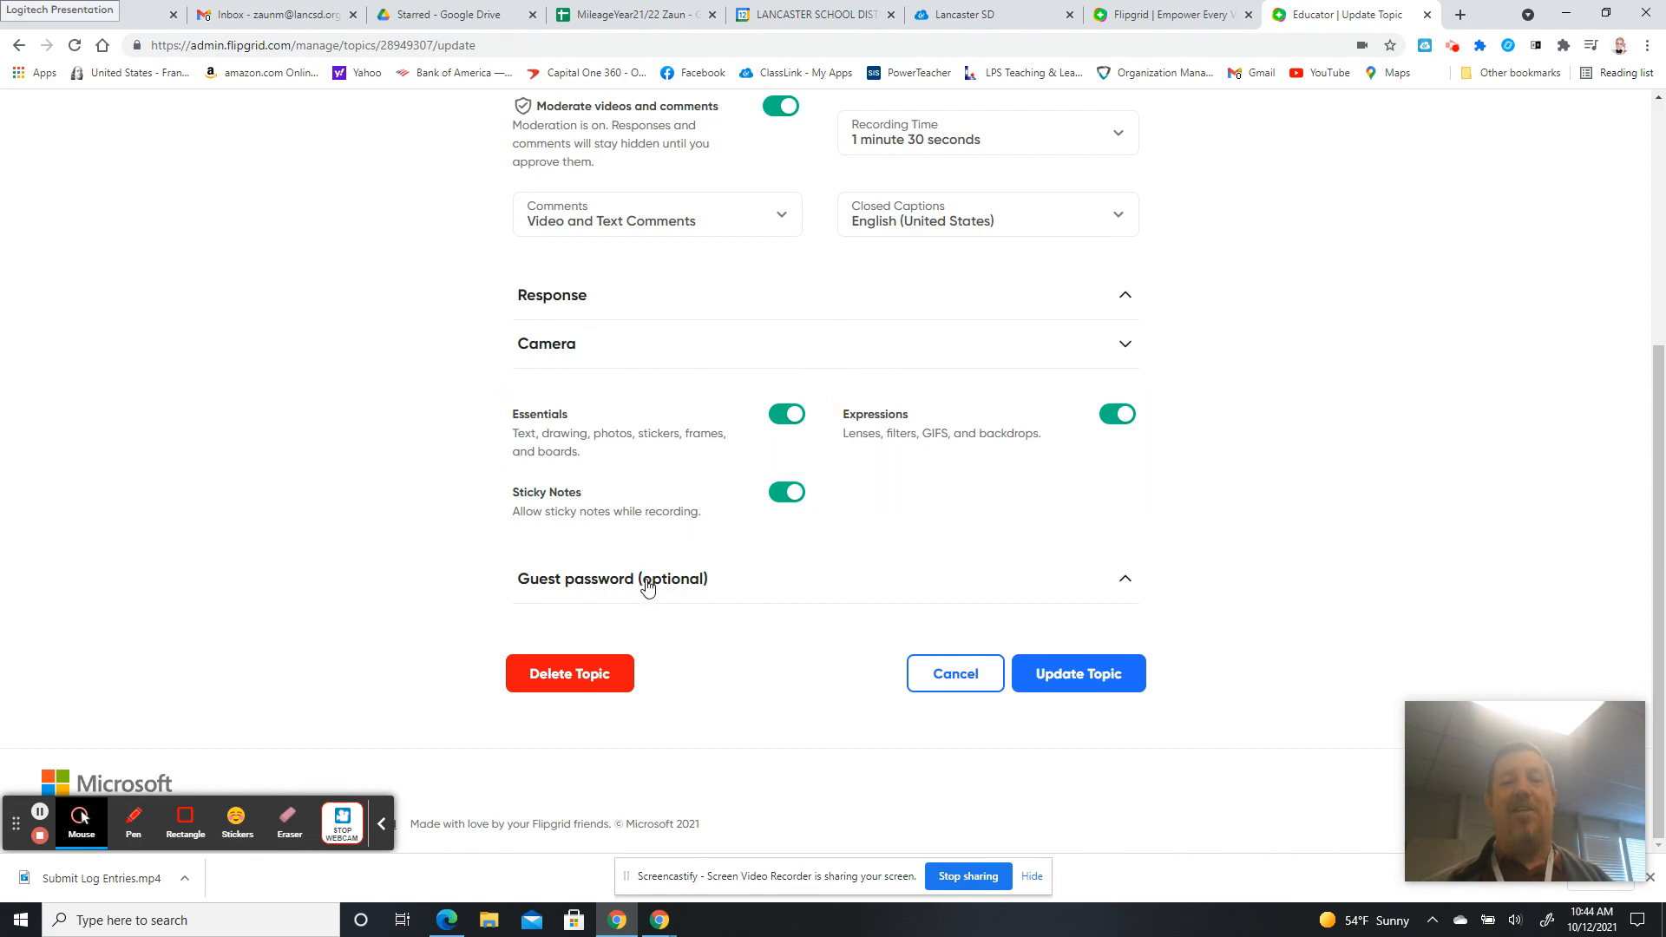
pyautogui.scroll(5, 1661, 469)
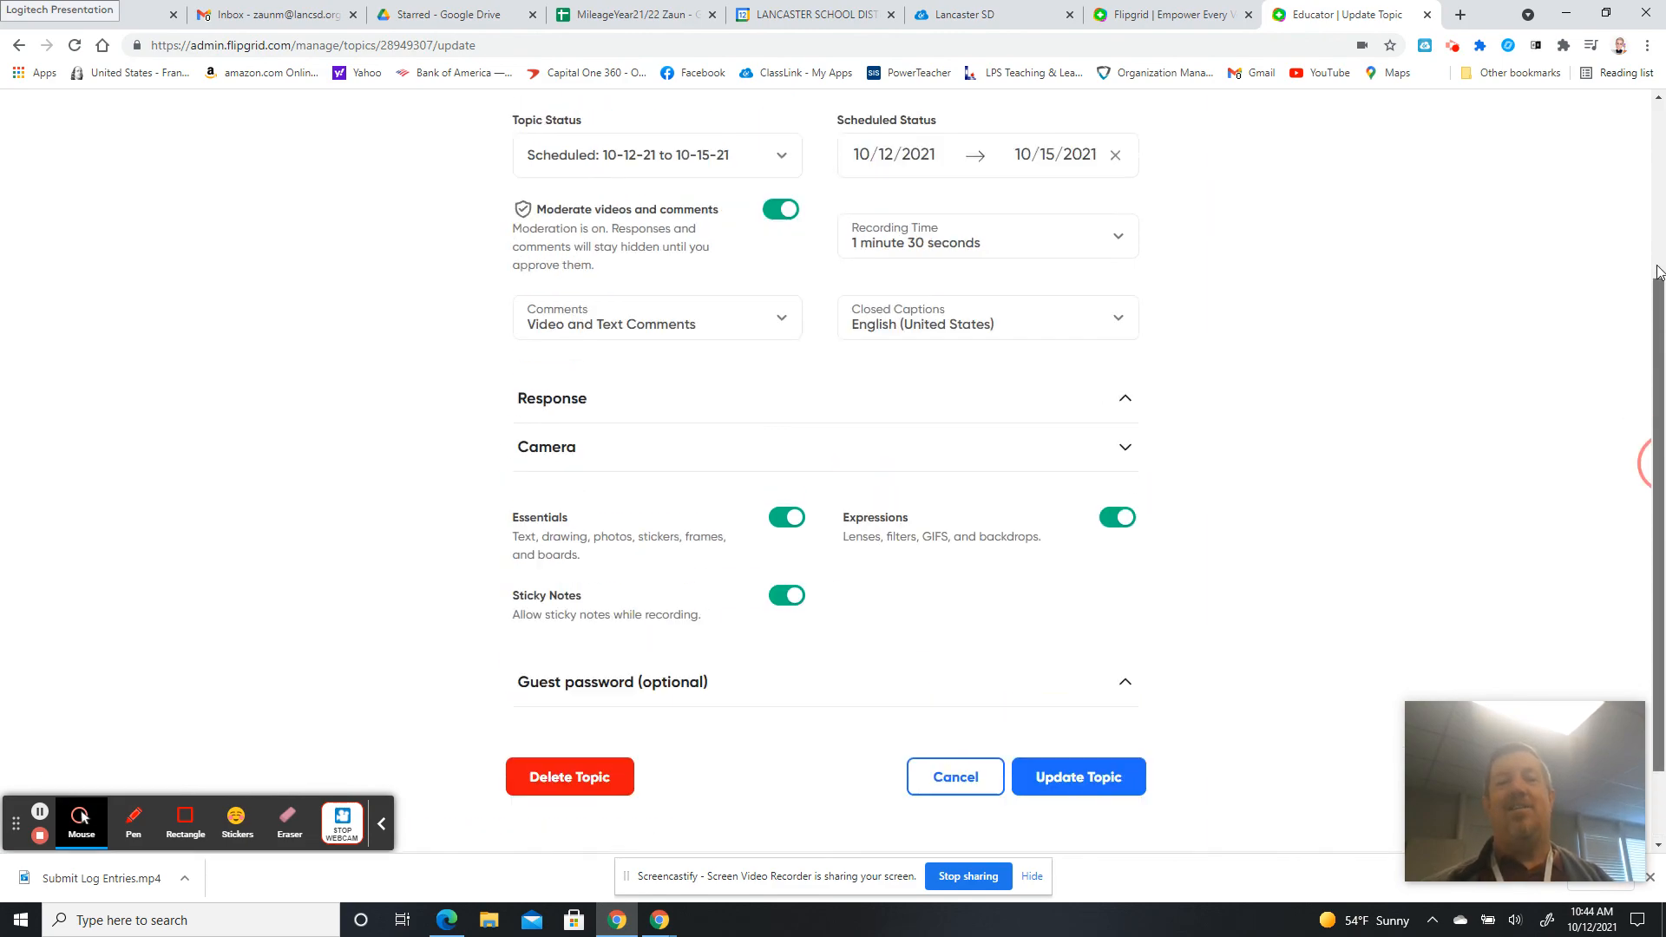